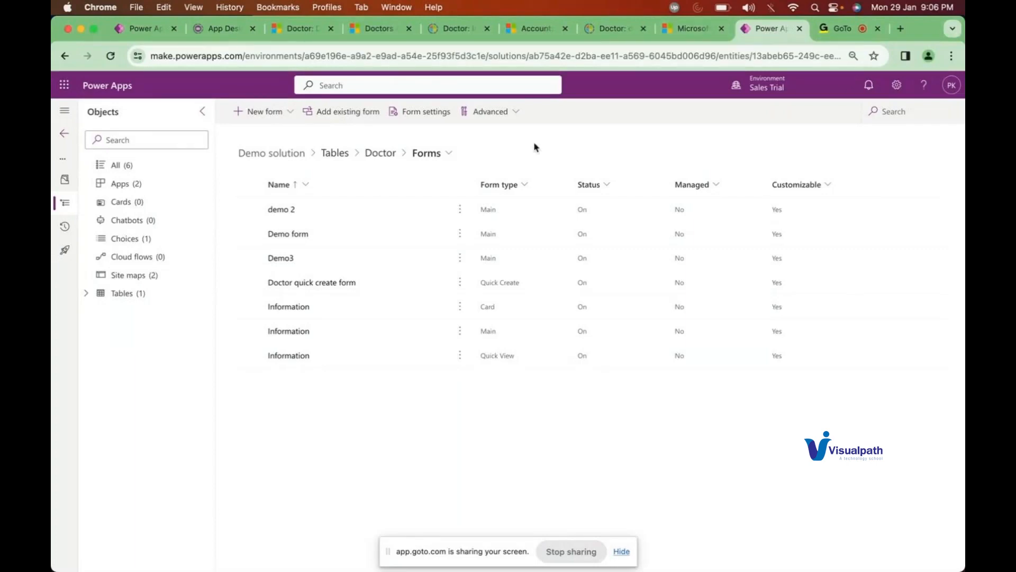
Step: Retry the unreachable server from the Active Doctors list and open the nkklk doctor record
click(377, 29)
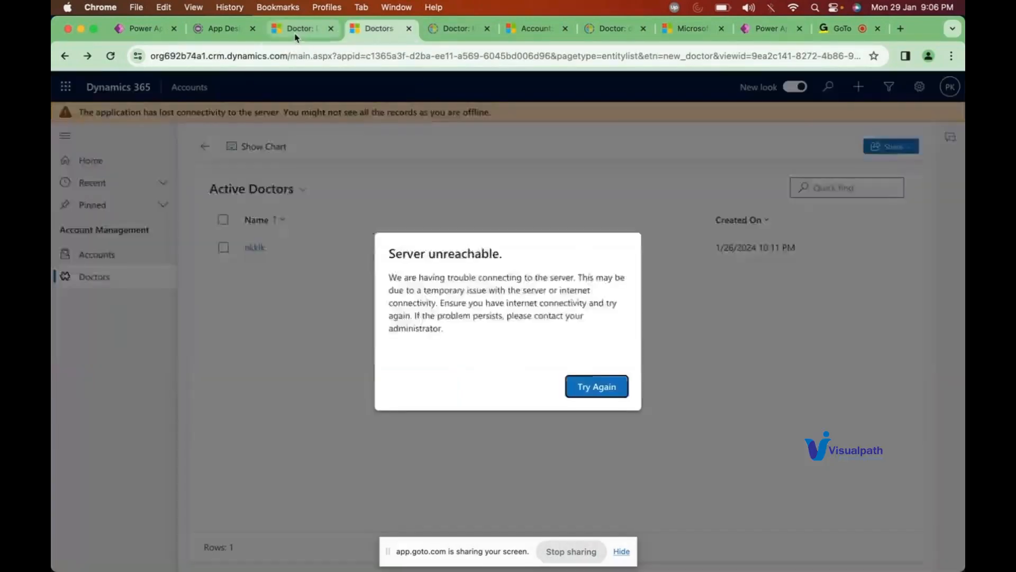
click(297, 32)
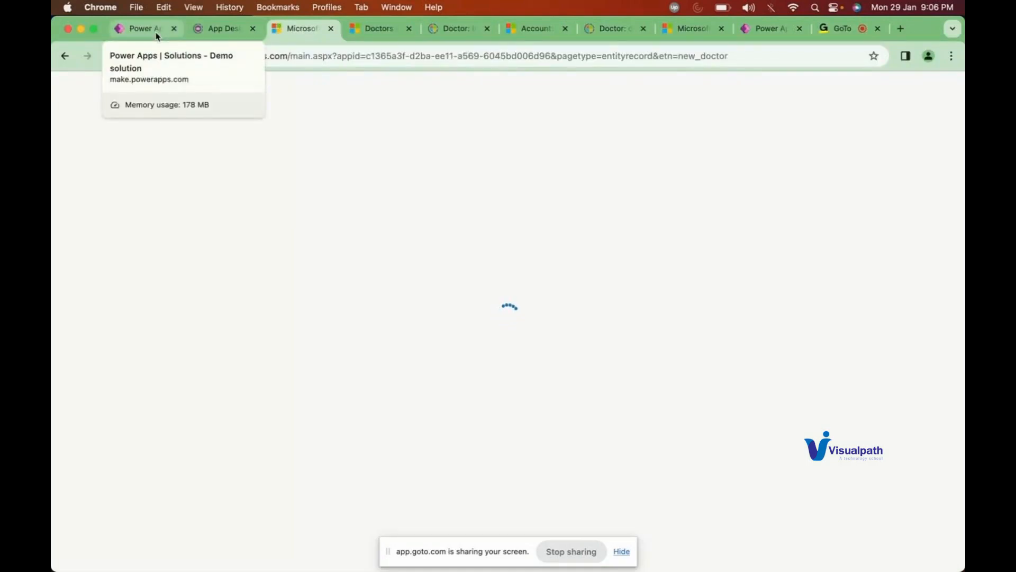
click(157, 36)
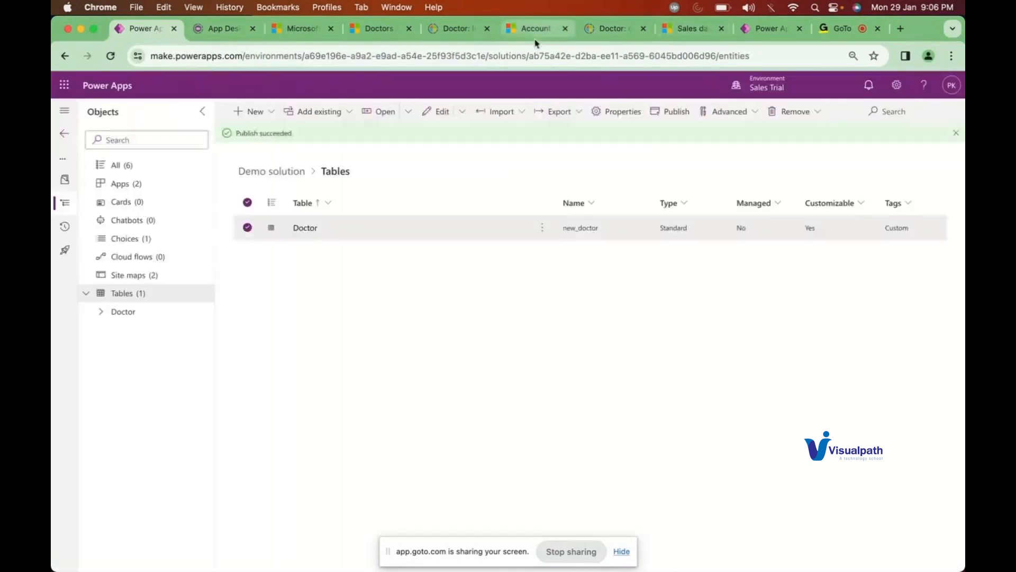
click(378, 29)
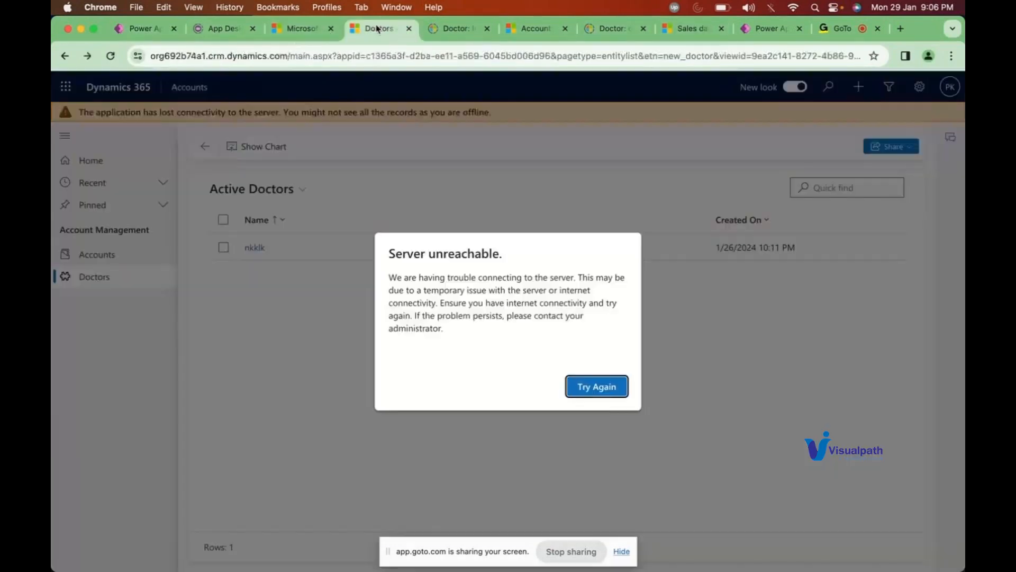
click(591, 391)
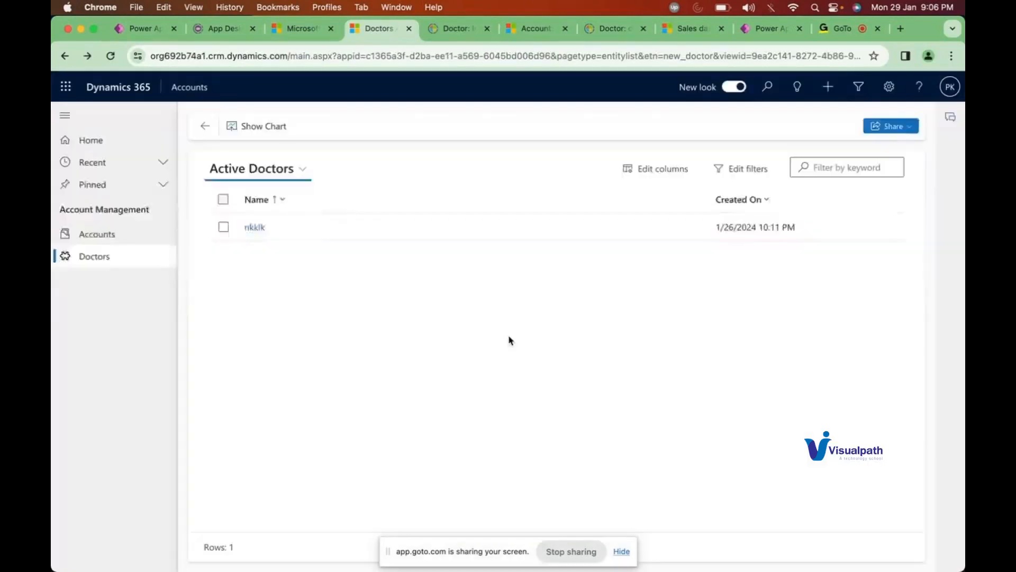
click(256, 228)
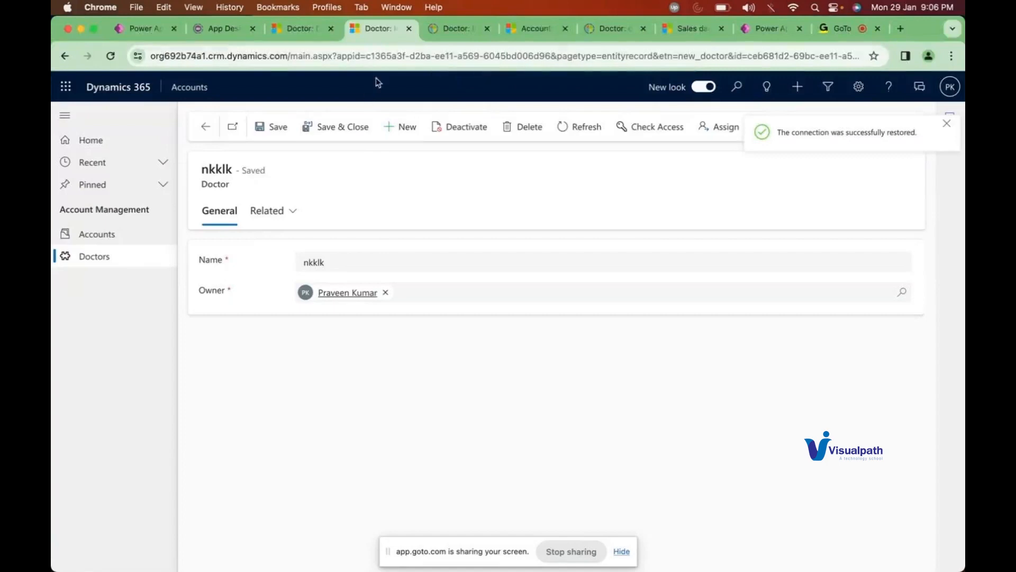
Step: Close the nkklk record, review the New Doctor form choices, then go to the App Designer
click(408, 29)
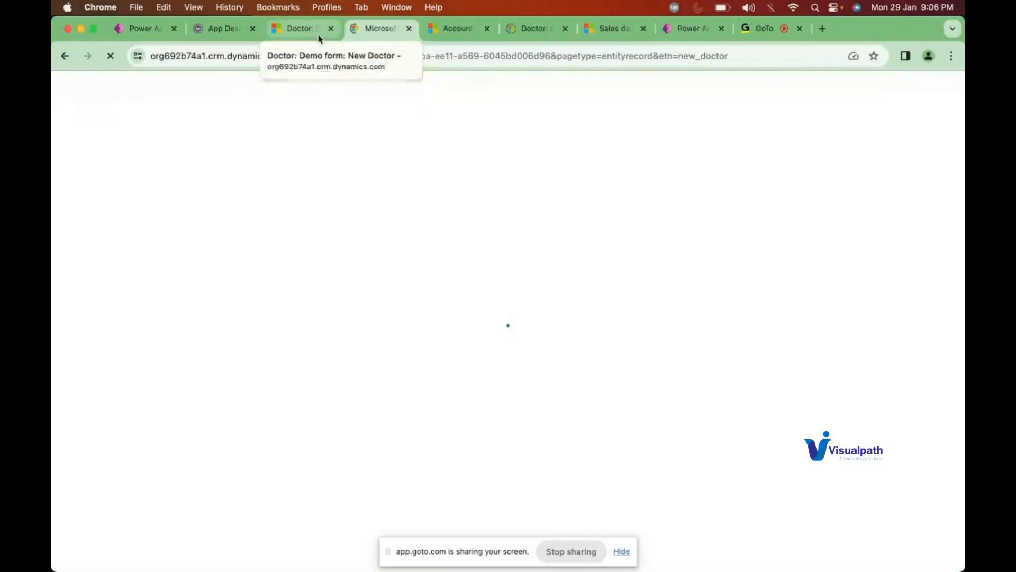
click(318, 38)
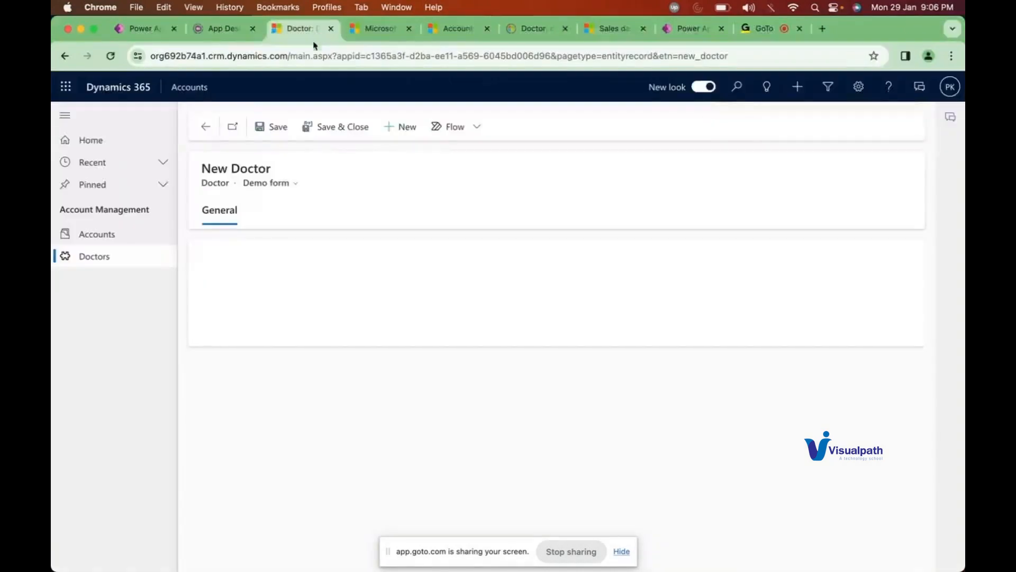
click(280, 186)
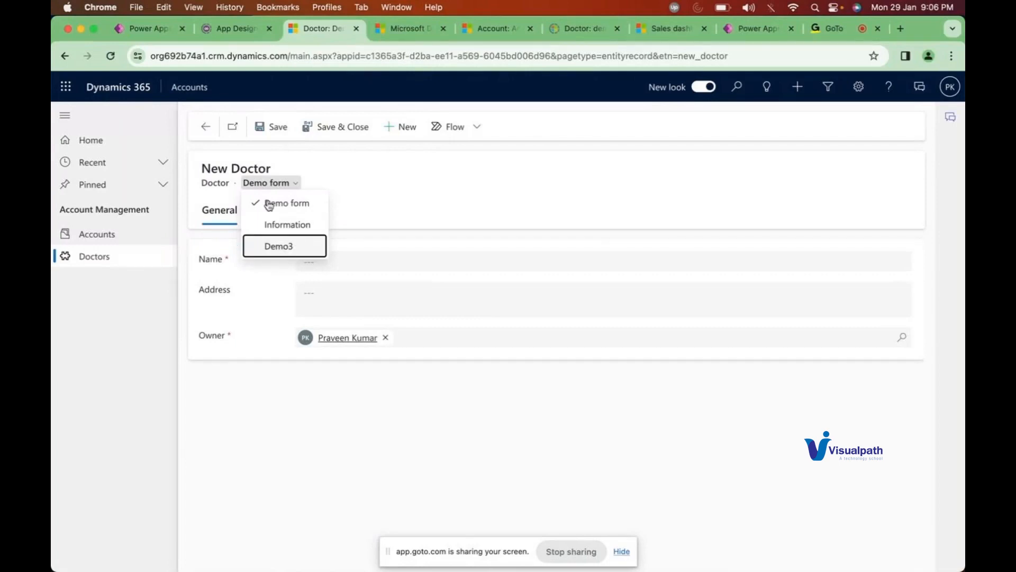
click(163, 37)
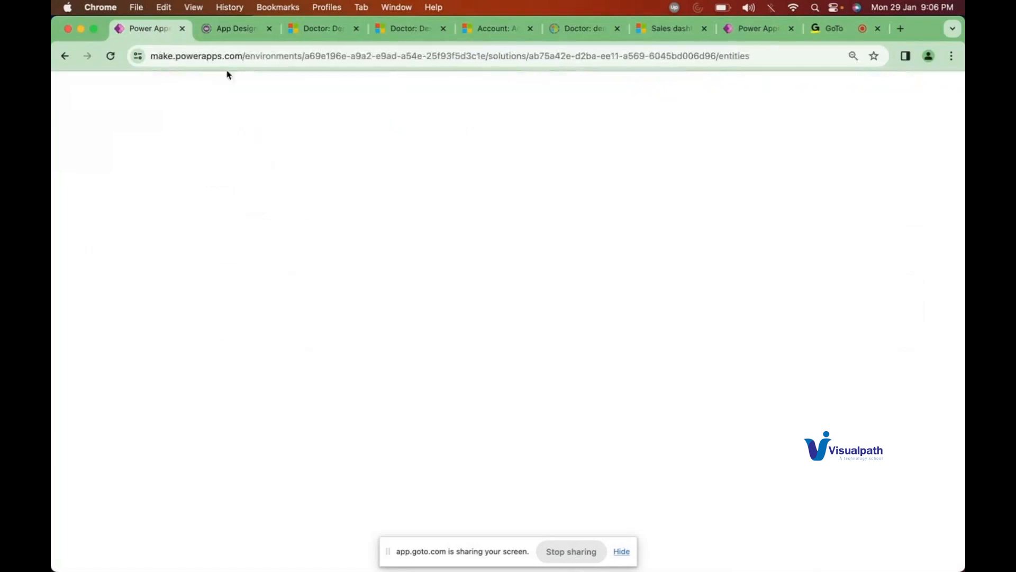
click(236, 36)
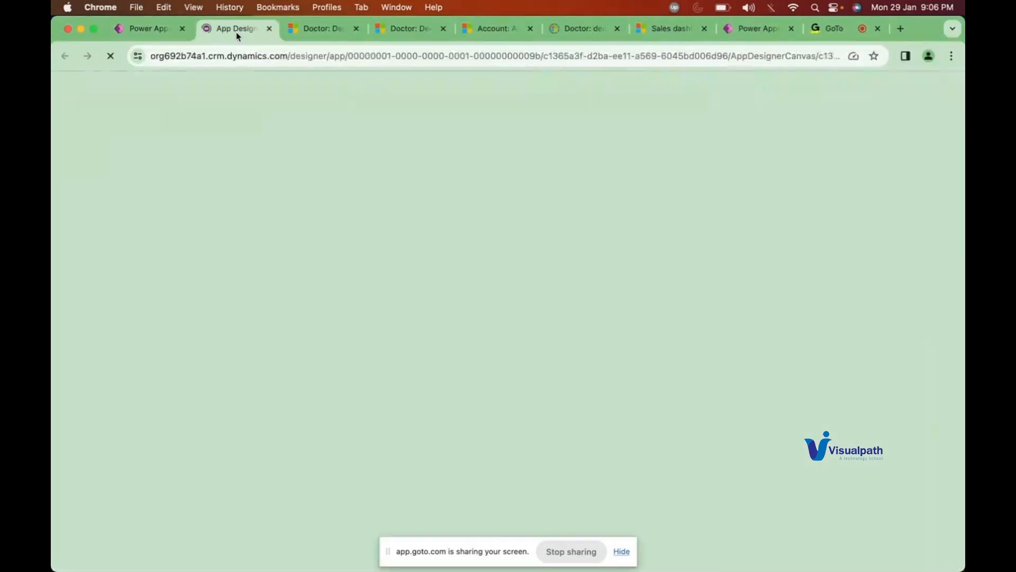
Step: Open the Doctor table's Main-type Information form via Tables > Doctor > Forms in the Demo solution
click(140, 34)
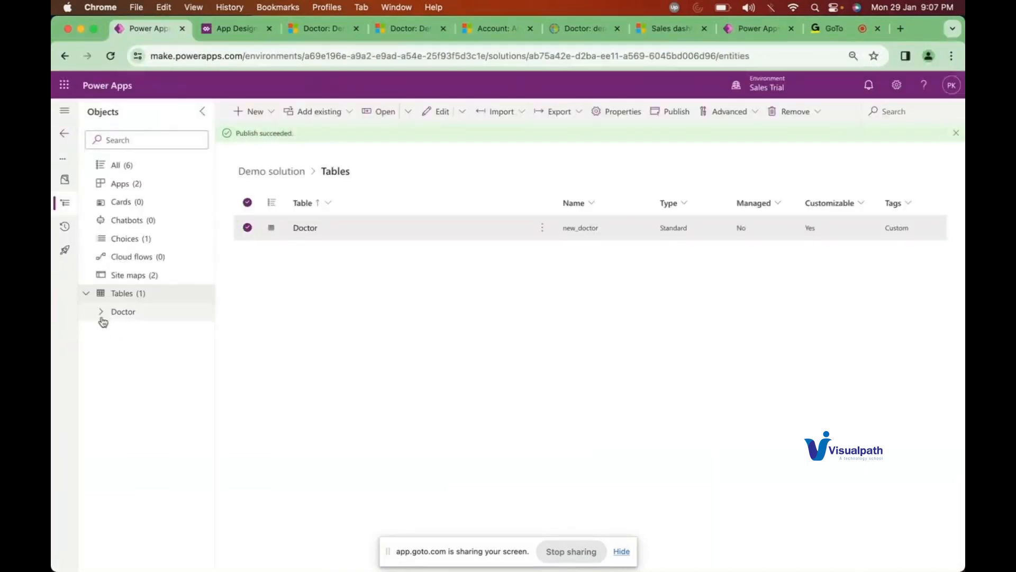
click(101, 315)
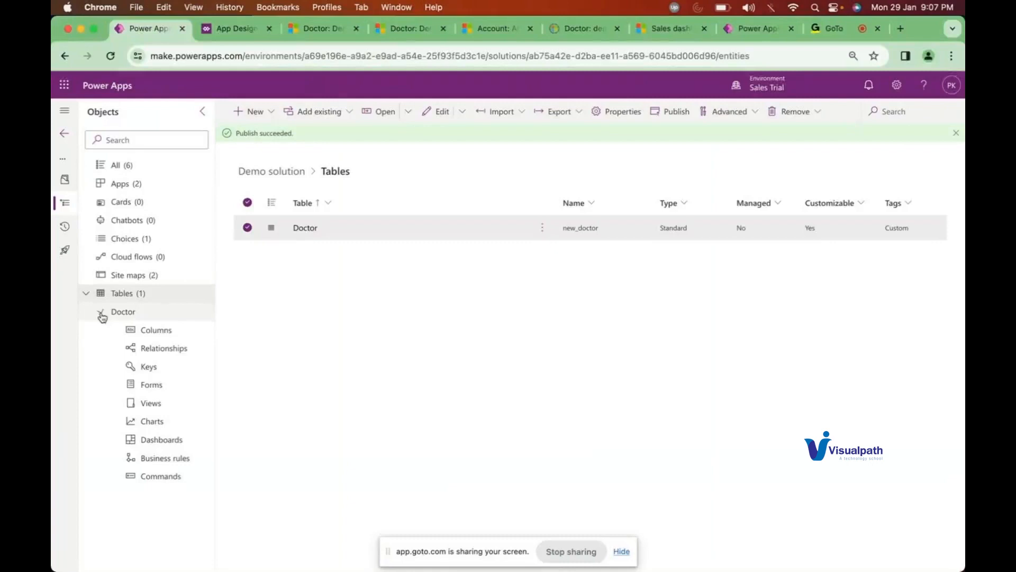
click(167, 393)
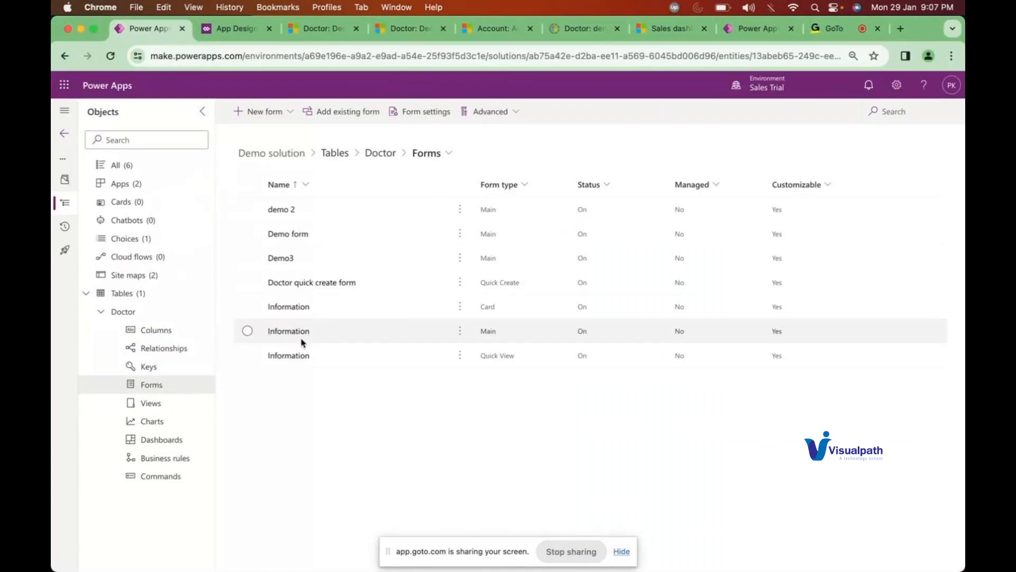
click(282, 333)
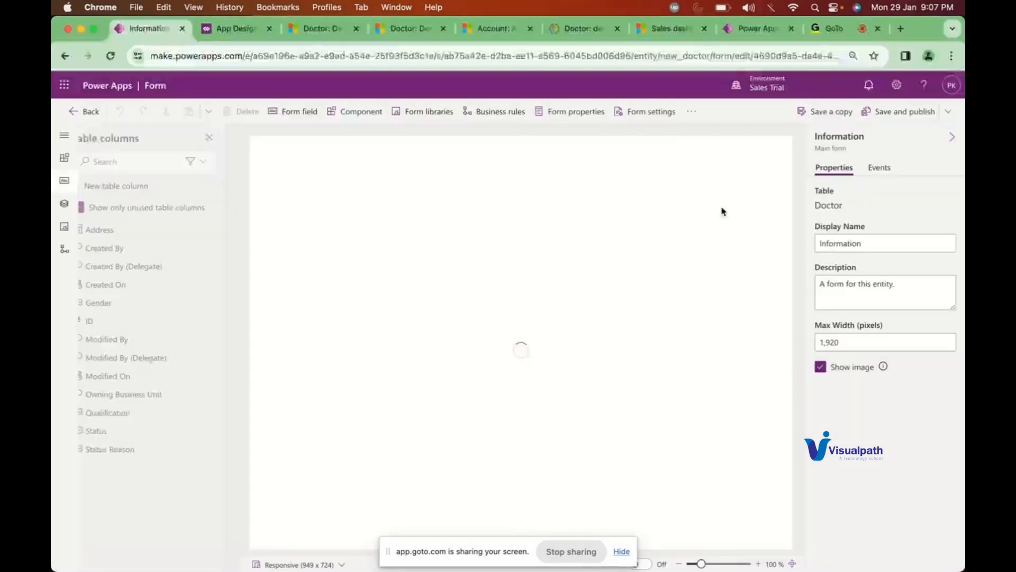
Step: Save a copy of the Information form with the display name 'Doctor_demo form'
click(821, 115)
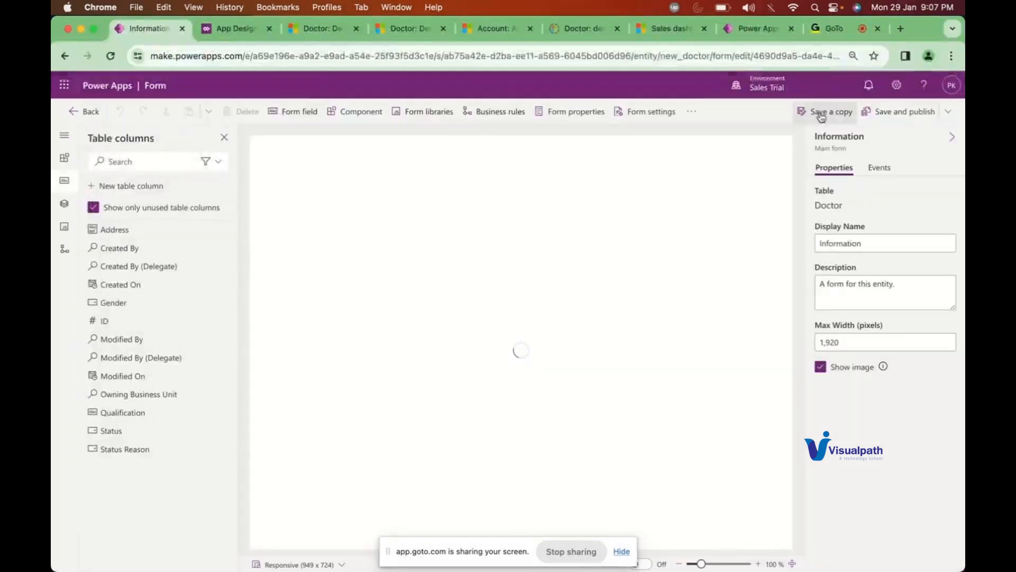
double_click(477, 292)
click(480, 295)
text(Dn)
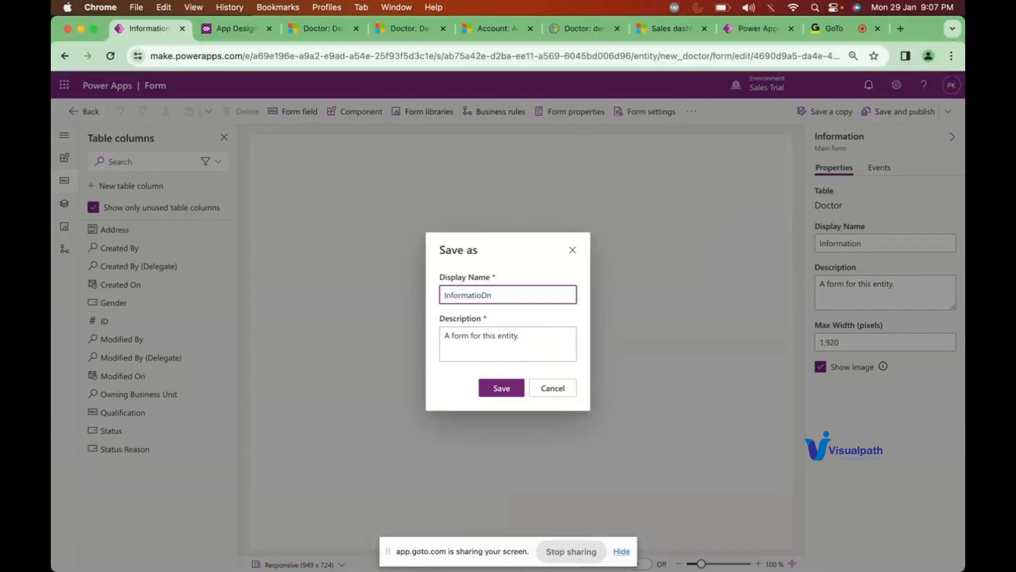
double_click(479, 296)
text(Doctor)
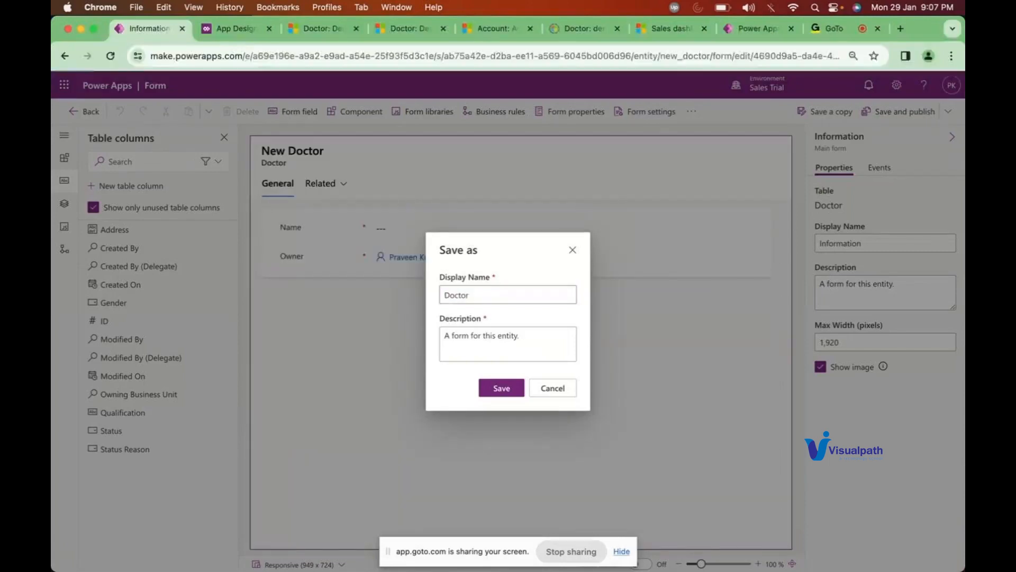
click(474, 300)
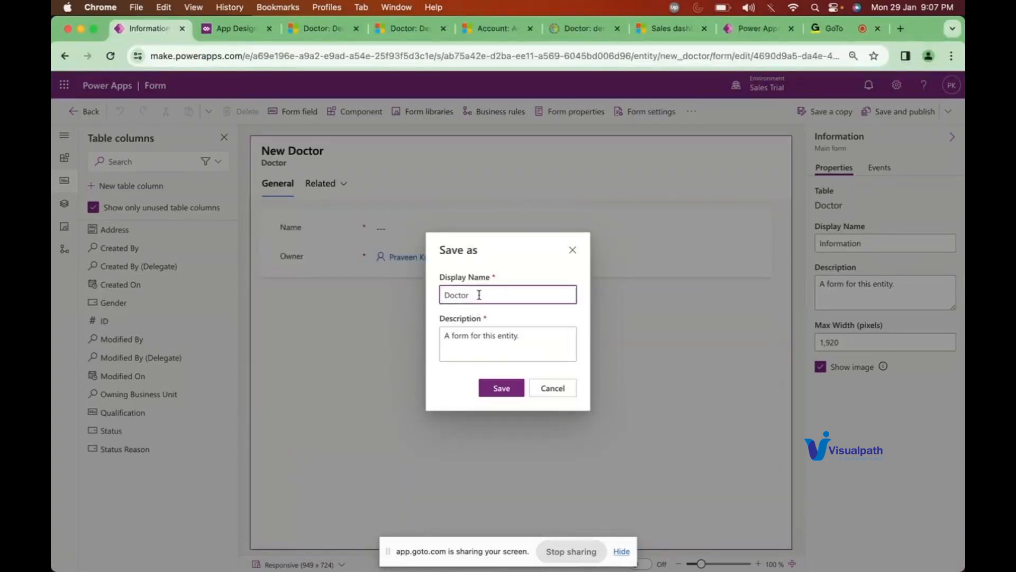
text(_demo form)
click(499, 387)
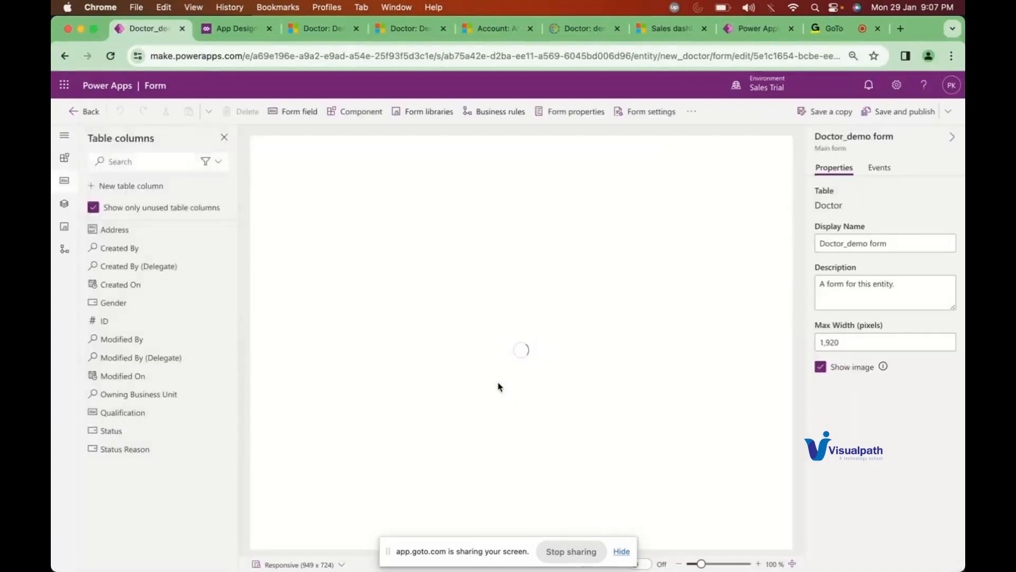
Step: Save and publish Doctor_demo form until it reads Saved and published
click(890, 111)
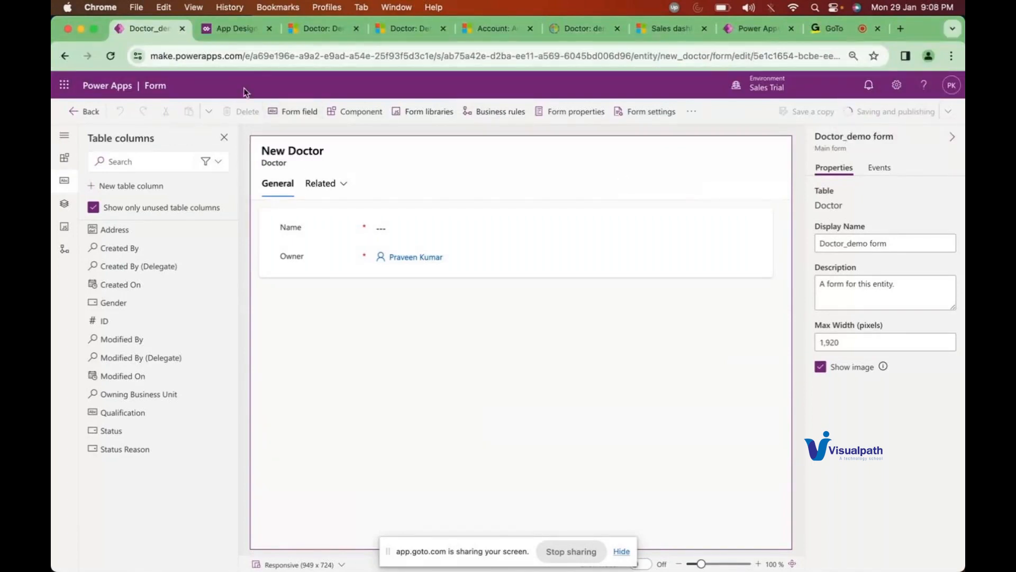
click(231, 32)
click(148, 31)
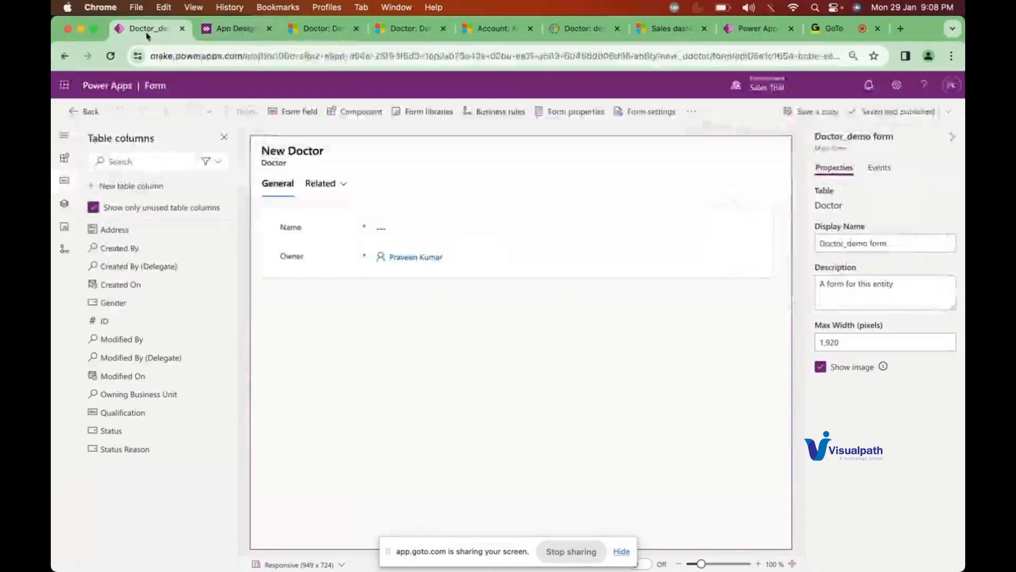
Step: Reload the Accounts app designer and tick Doctor_demo form under the Doctor table's forms
click(221, 29)
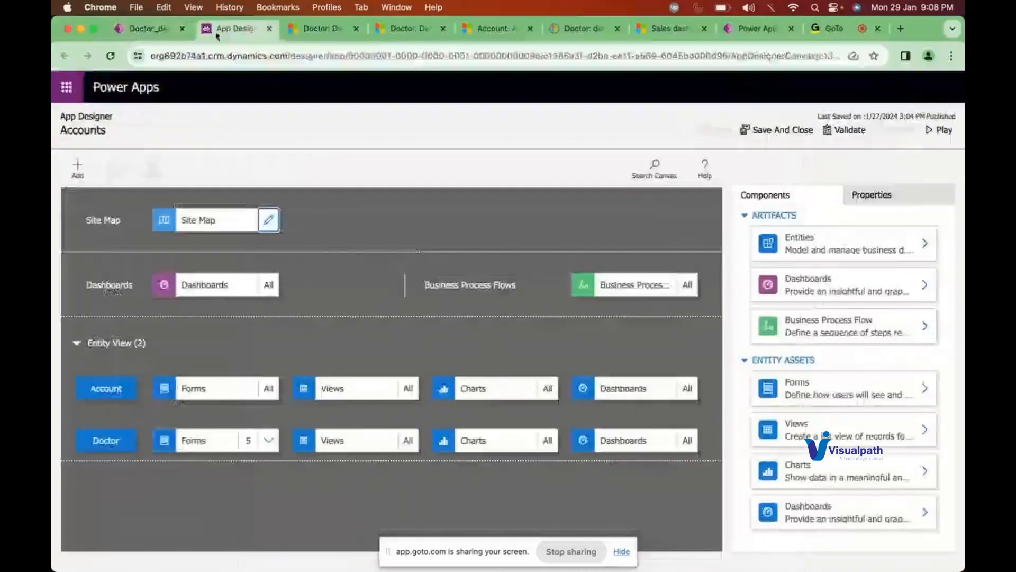
click(111, 57)
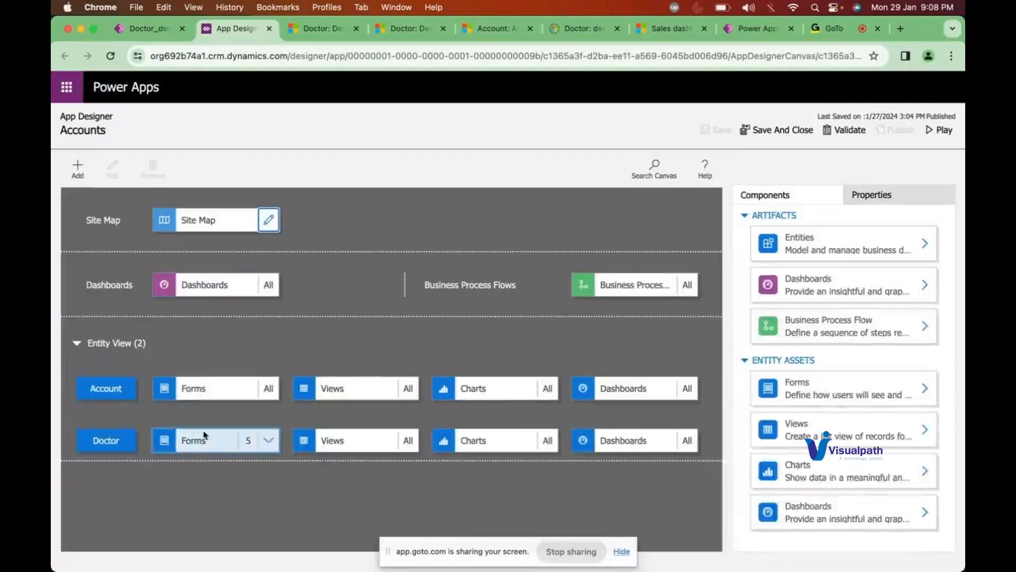
click(203, 437)
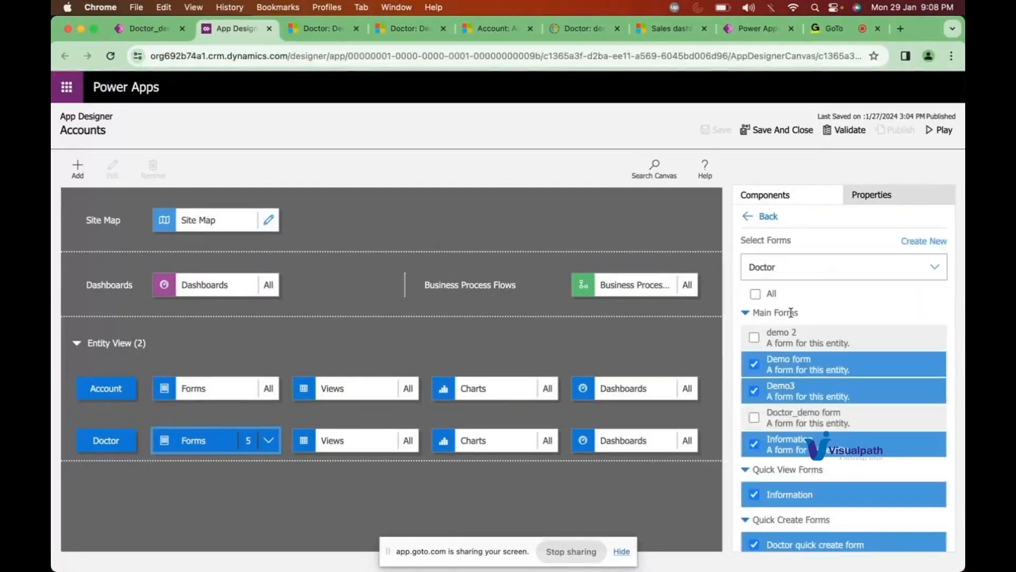
scroll(899, 365, down, 1)
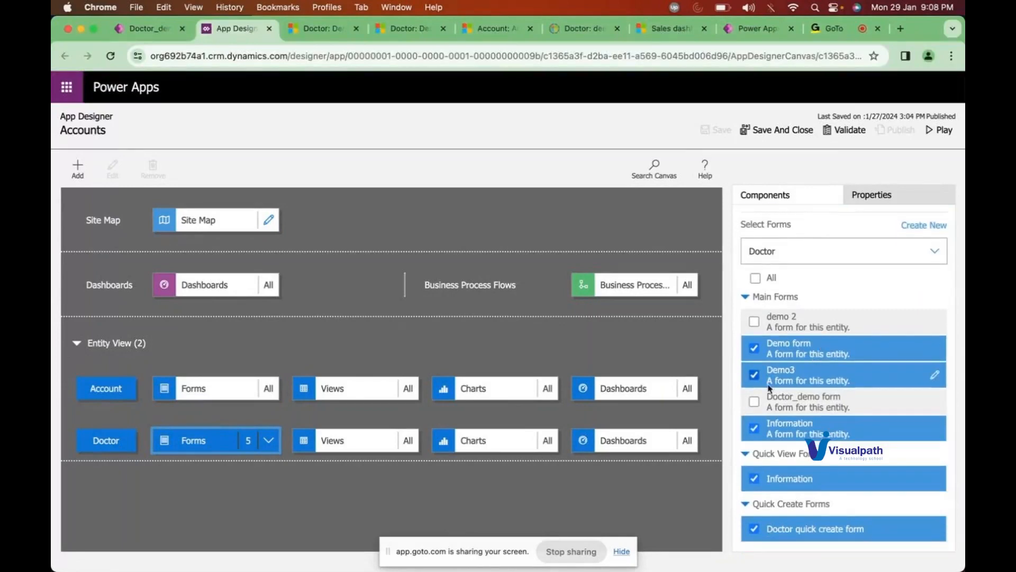
click(754, 402)
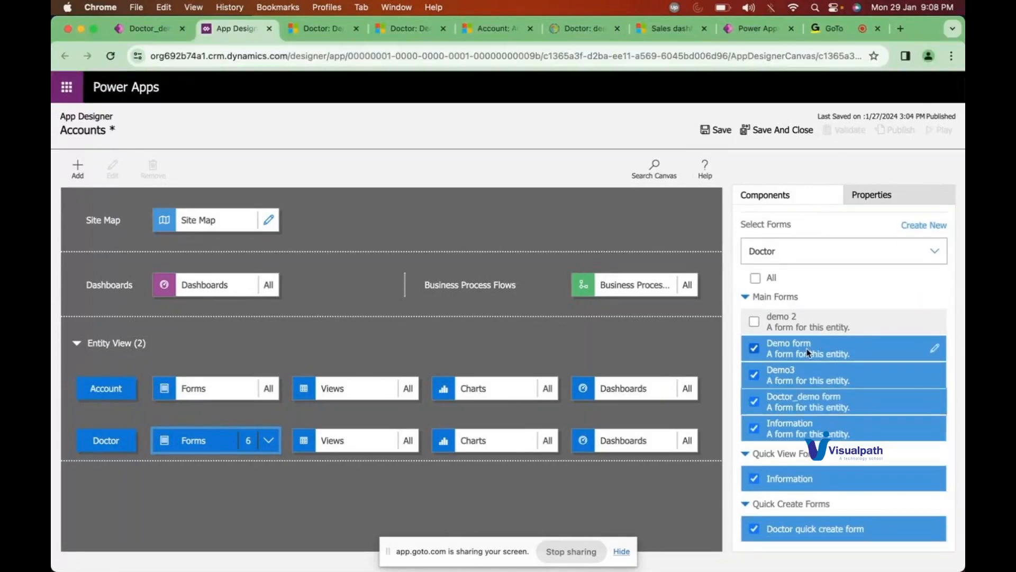
Step: Save, publish and run the Accounts app
click(719, 131)
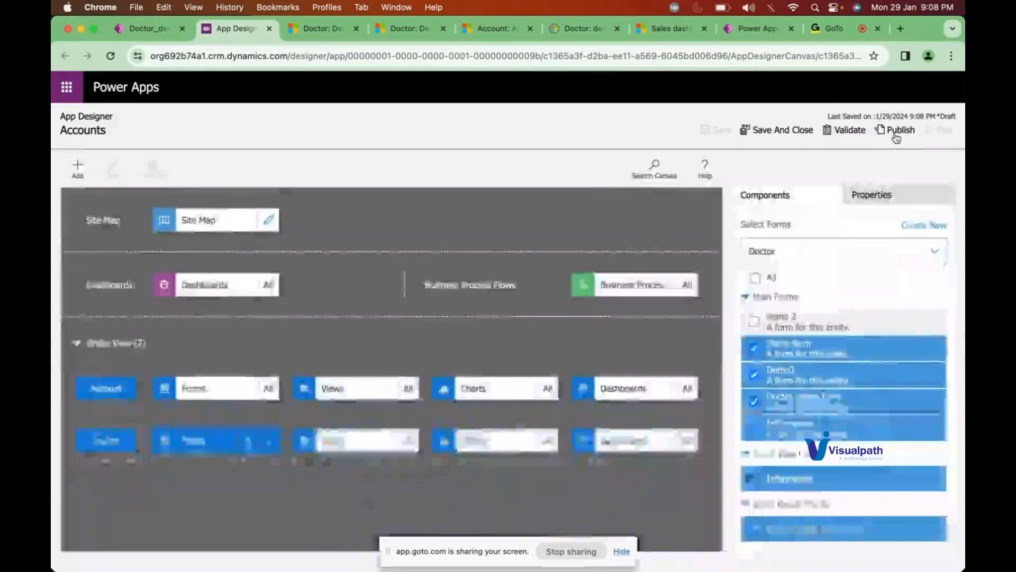
click(896, 132)
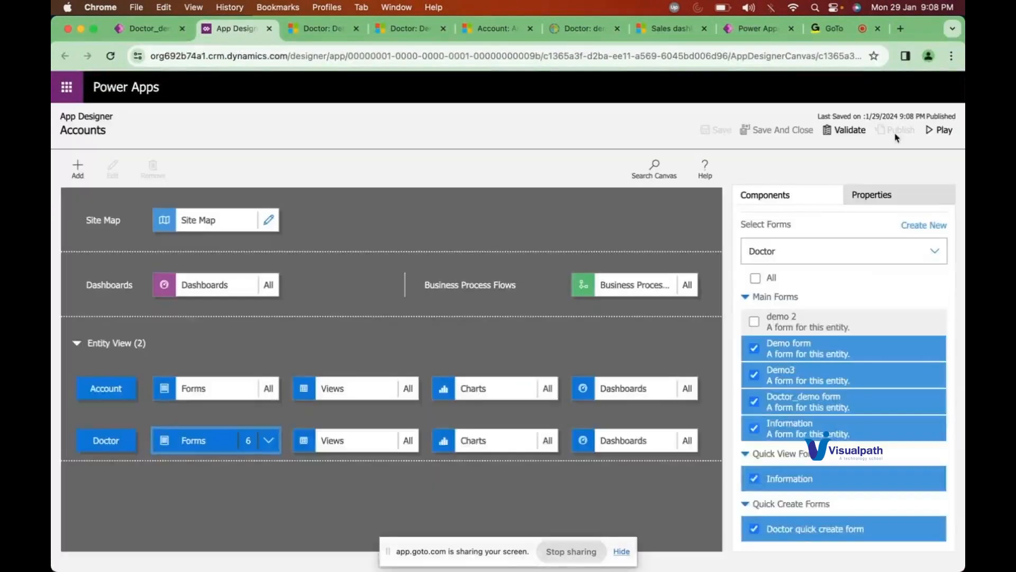
click(932, 130)
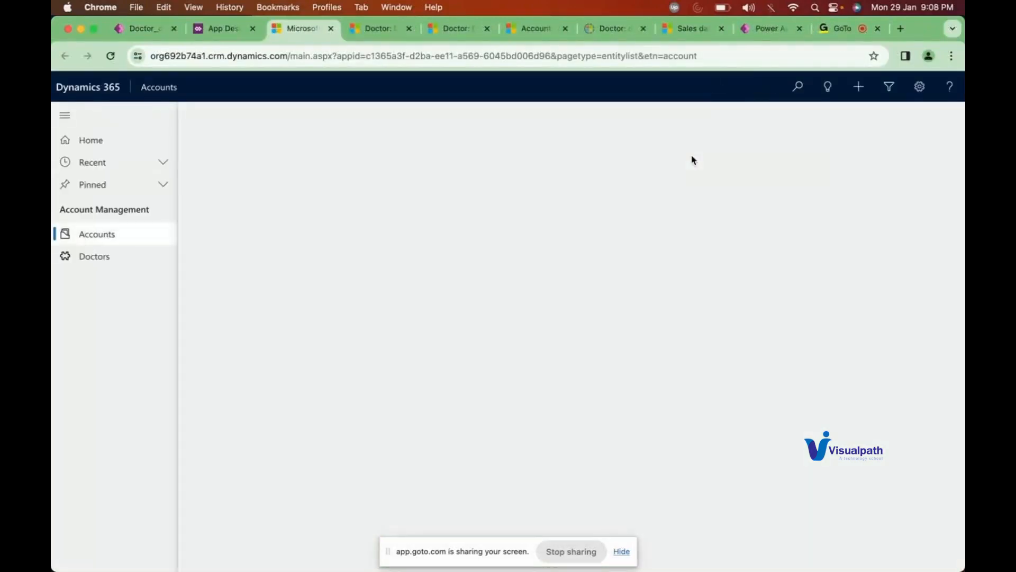
Step: Start a new Doctor record, check its form choices before and after reloading, then return to the Doctor forms list
click(83, 261)
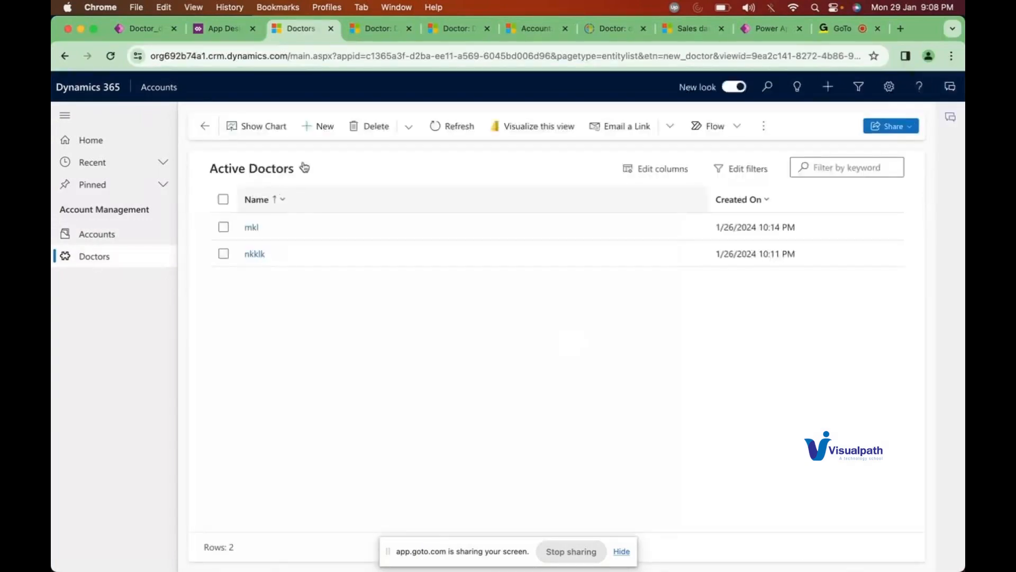
click(318, 126)
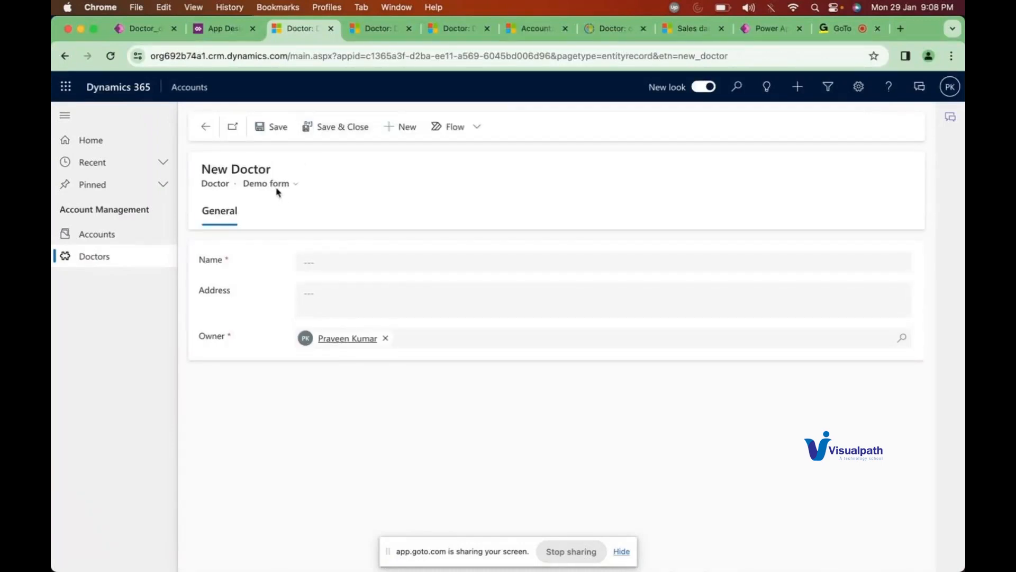
click(274, 185)
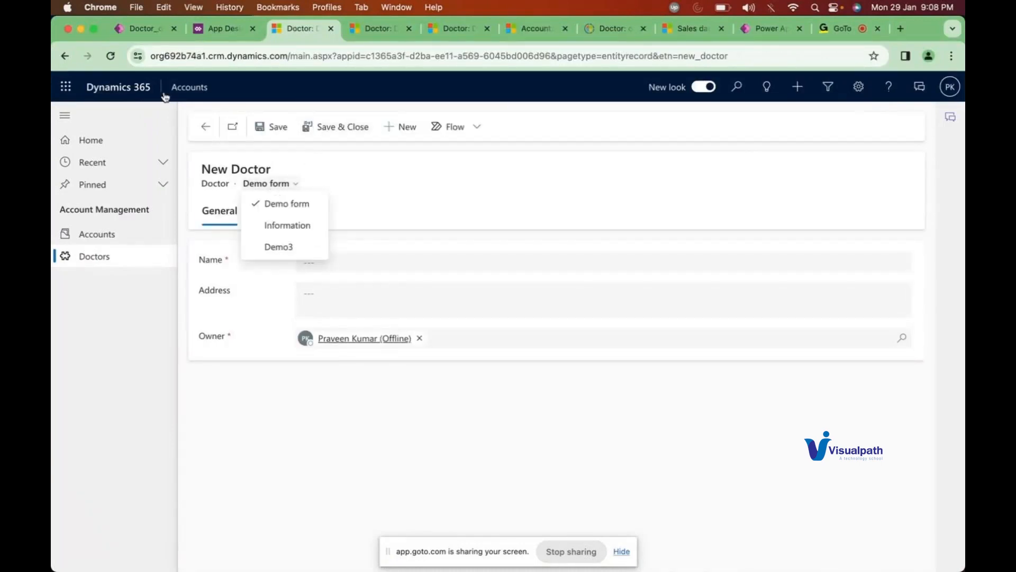
click(111, 57)
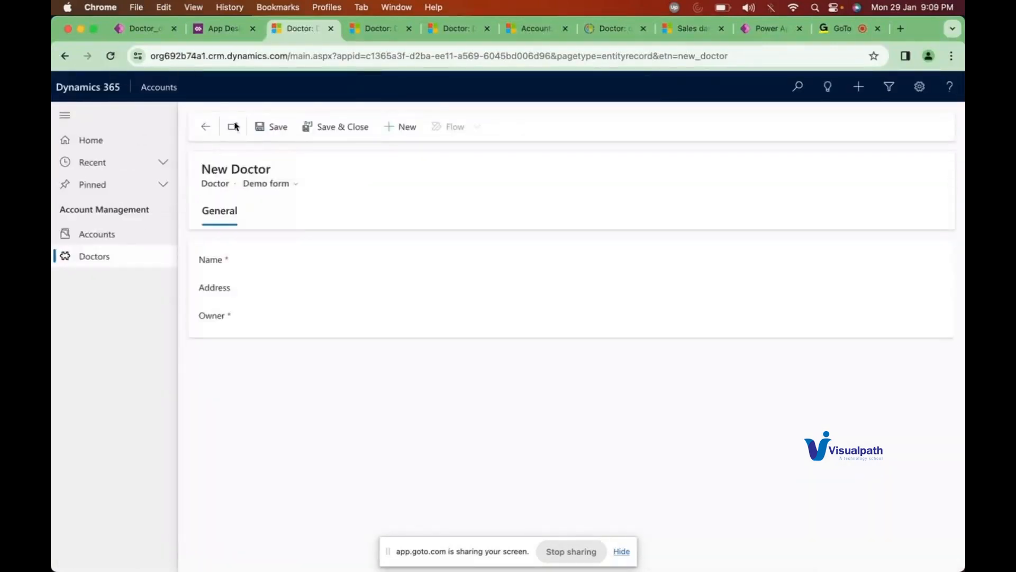
click(274, 184)
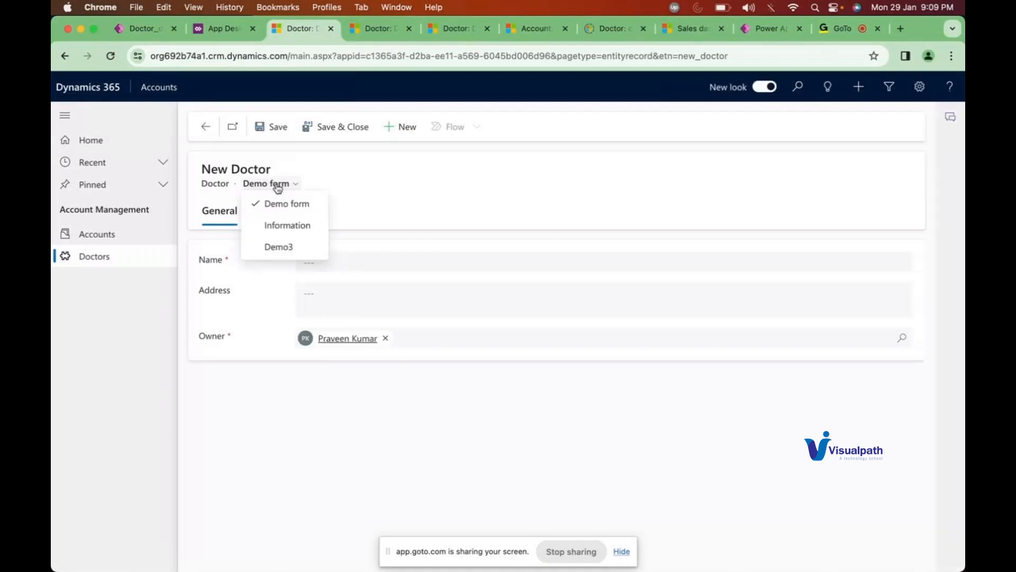
click(144, 30)
click(84, 111)
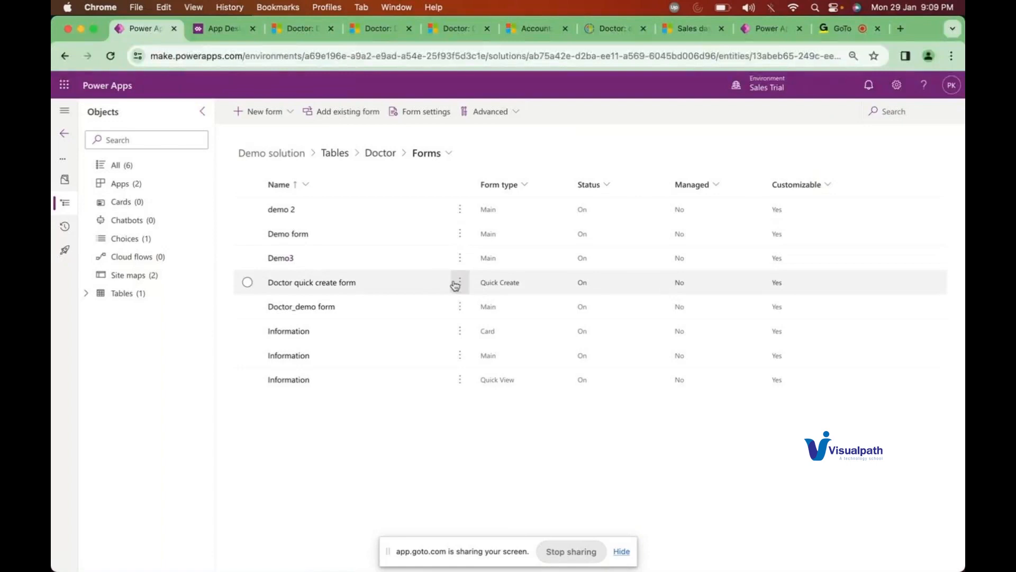
Step: Publish the Doctor table from the Demo solution's Tables page, then return to the New Doctor record
click(454, 284)
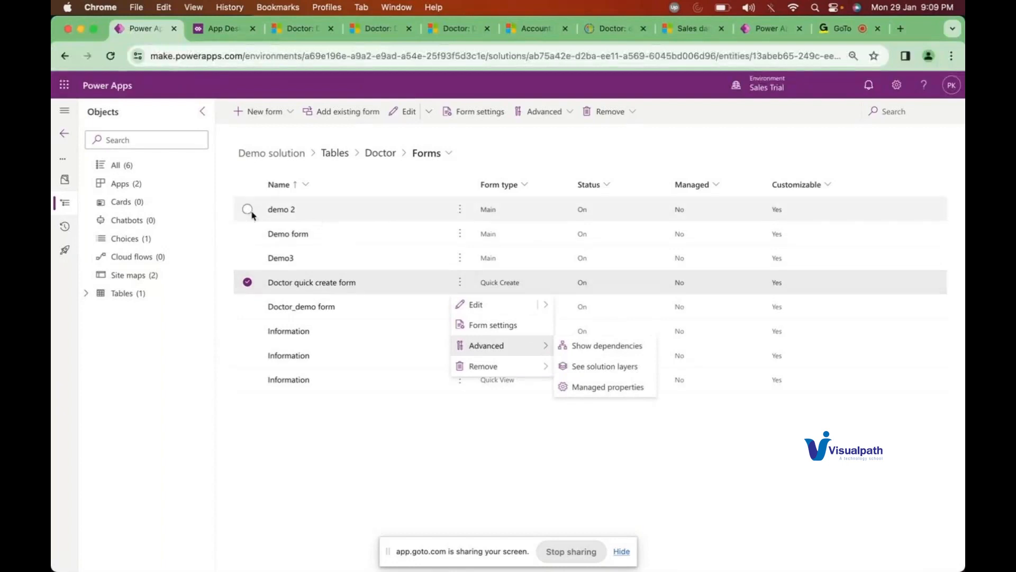
click(88, 293)
click(136, 294)
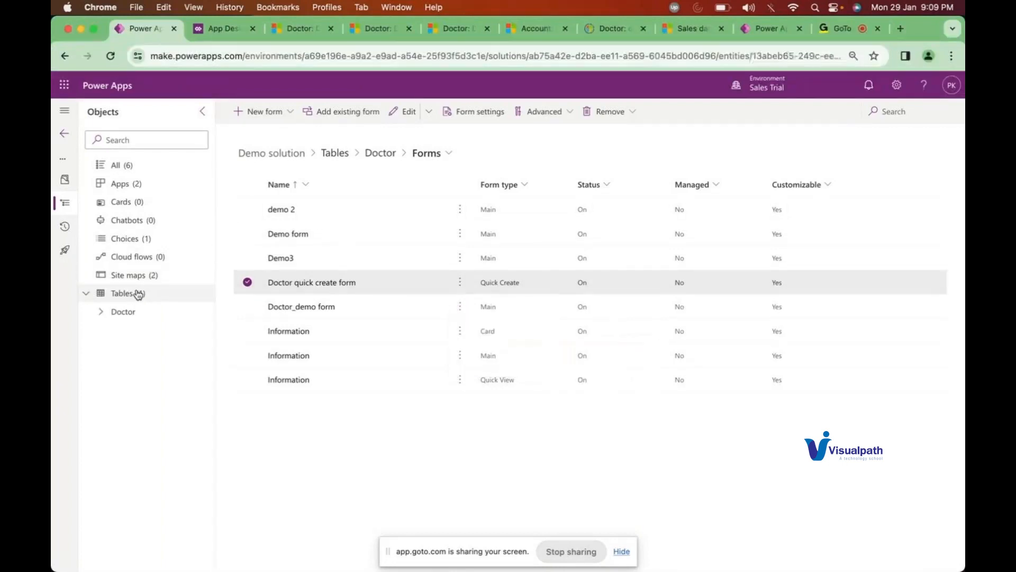
click(542, 210)
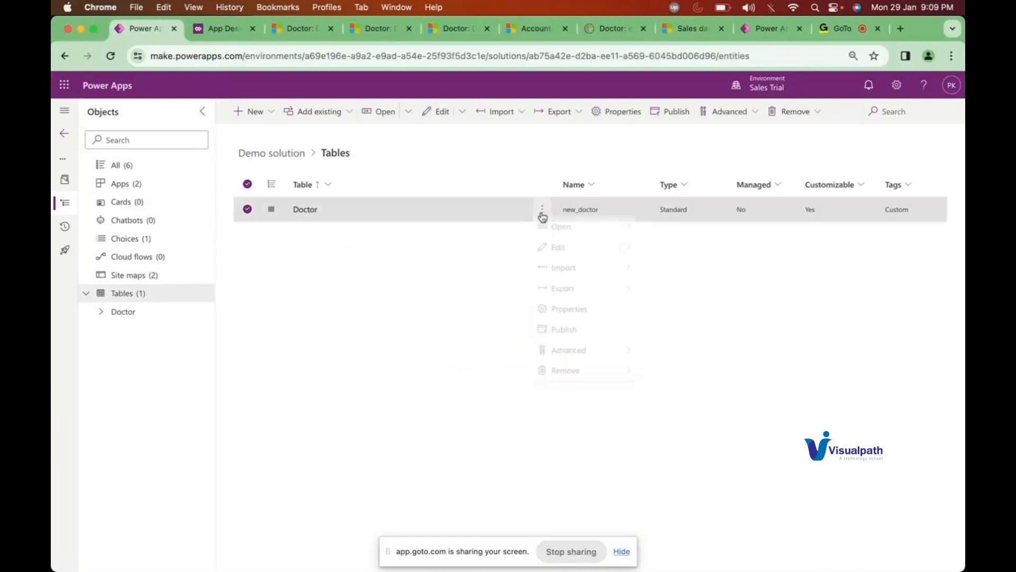
click(565, 335)
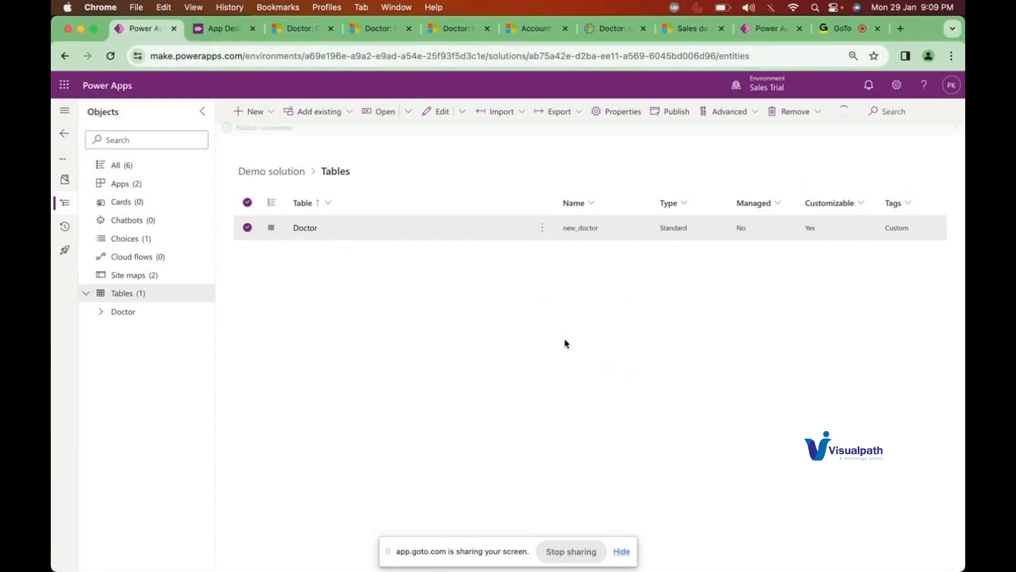
click(295, 36)
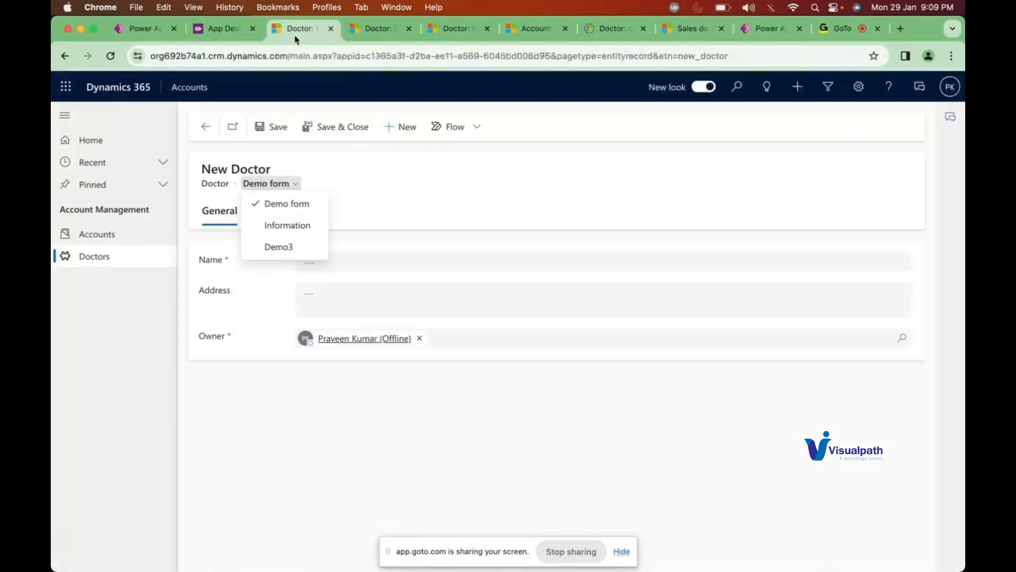
Step: Reload the New Doctor record, confirm Demo form, Information and Demo3 are offered, and close extra Doctor tabs
click(111, 62)
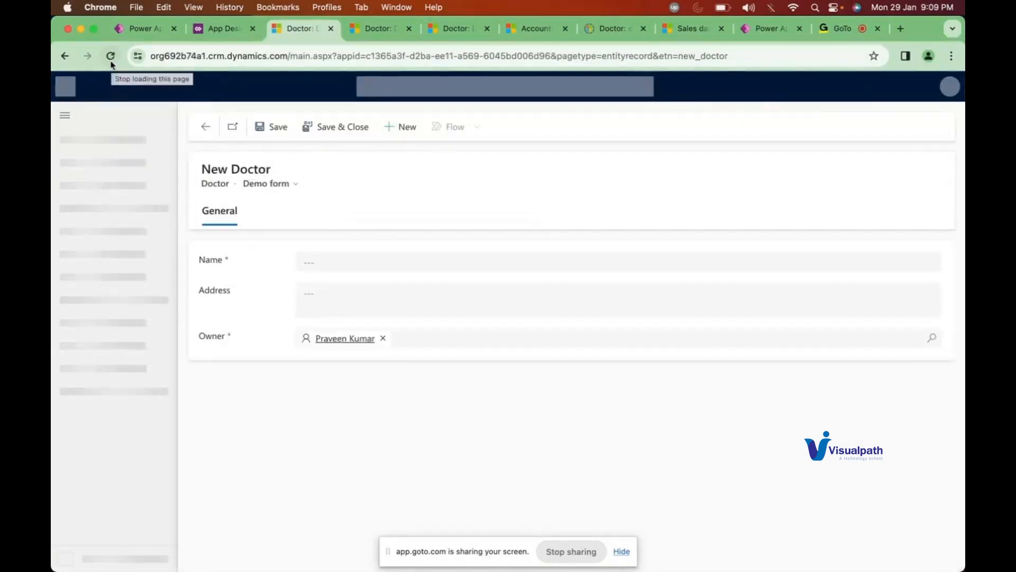
click(283, 186)
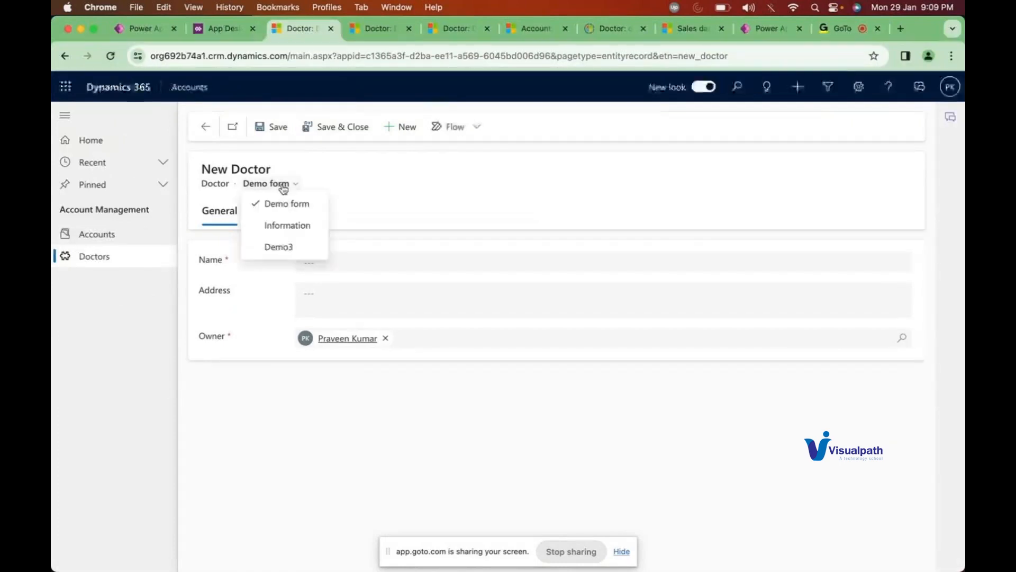
click(401, 130)
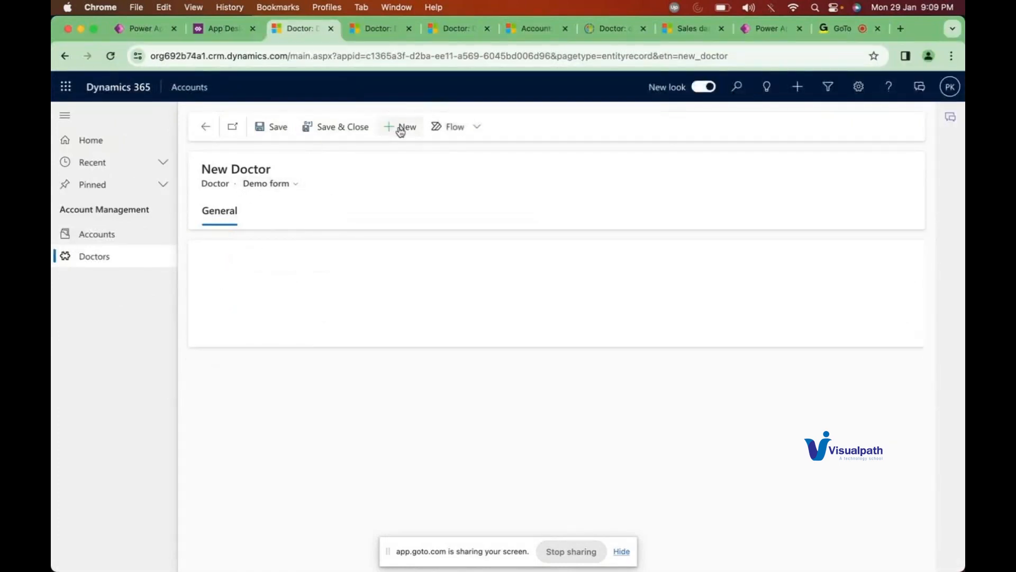
click(270, 185)
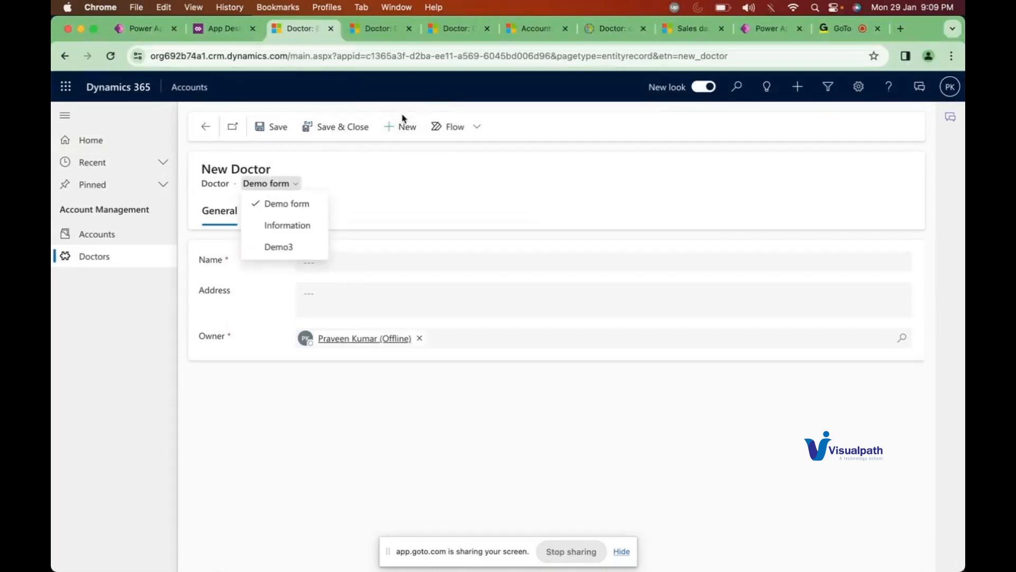
click(331, 29)
click(331, 29)
Step: Close the remaining Doctor tabs and relaunch the Accounts app from the App Designer
click(330, 30)
click(329, 31)
click(221, 27)
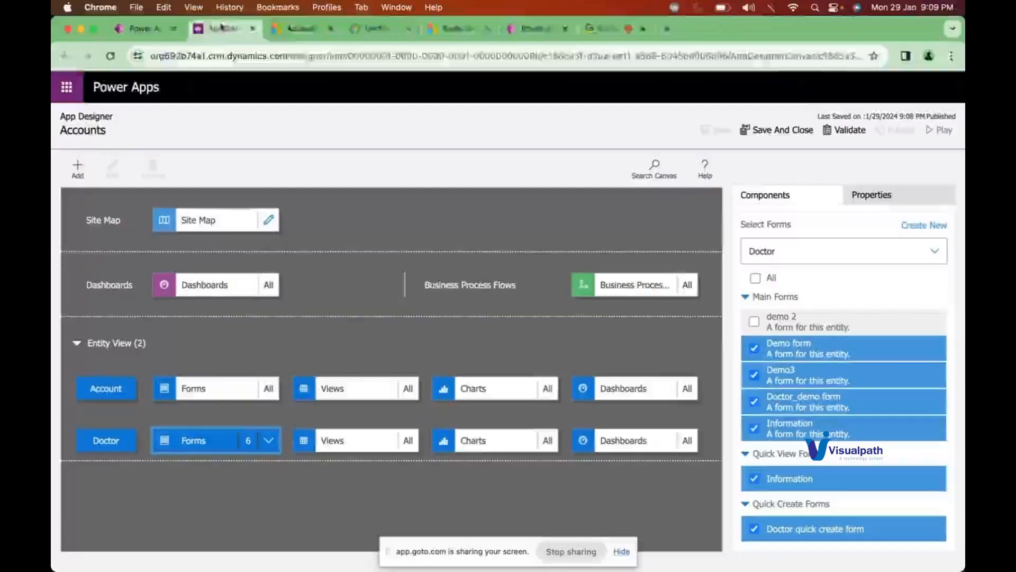
click(938, 130)
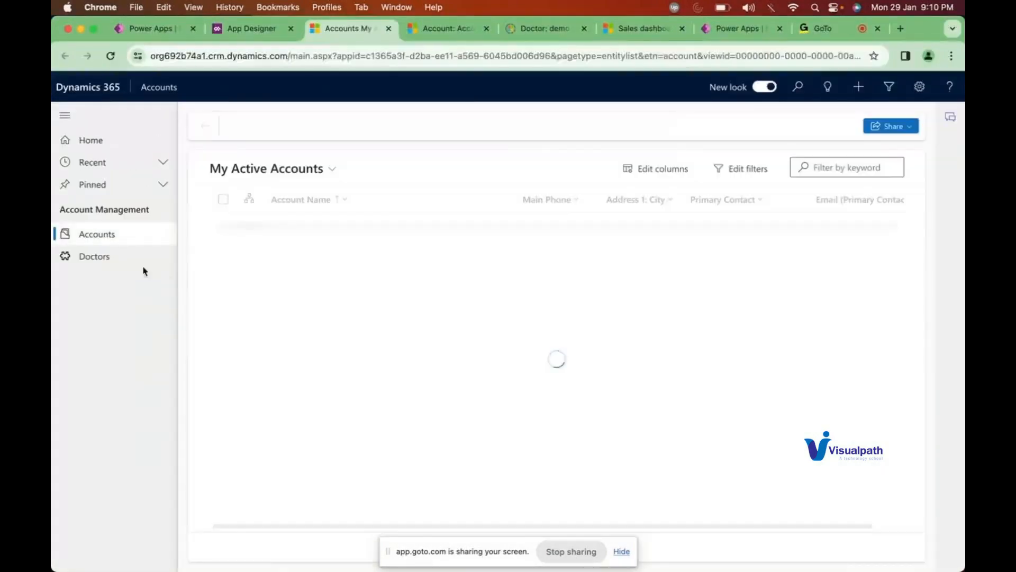
Step: Start a new Doctor record, check its available forms, then return to the Power Apps solution tables
click(105, 258)
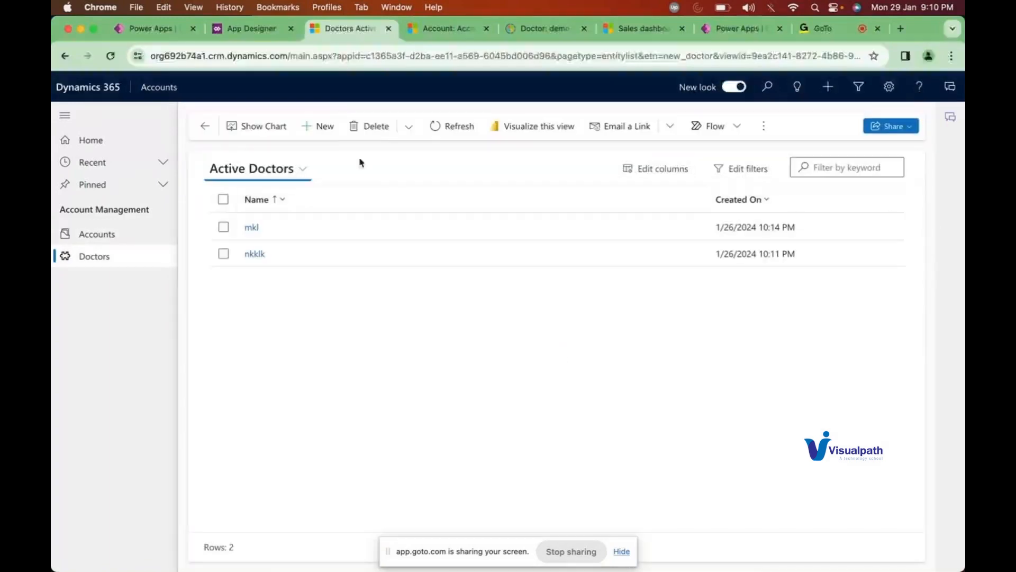
click(323, 126)
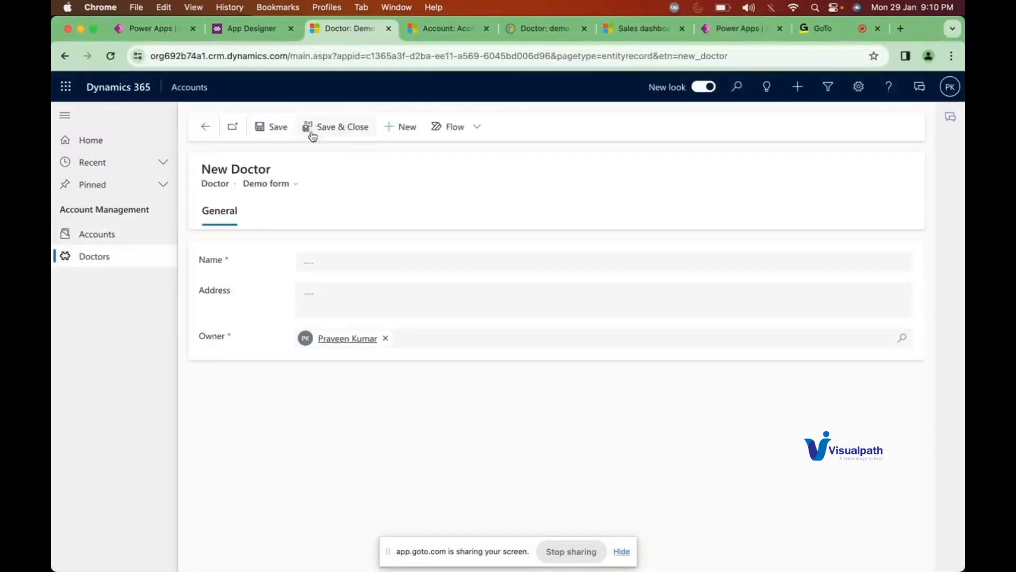
click(292, 184)
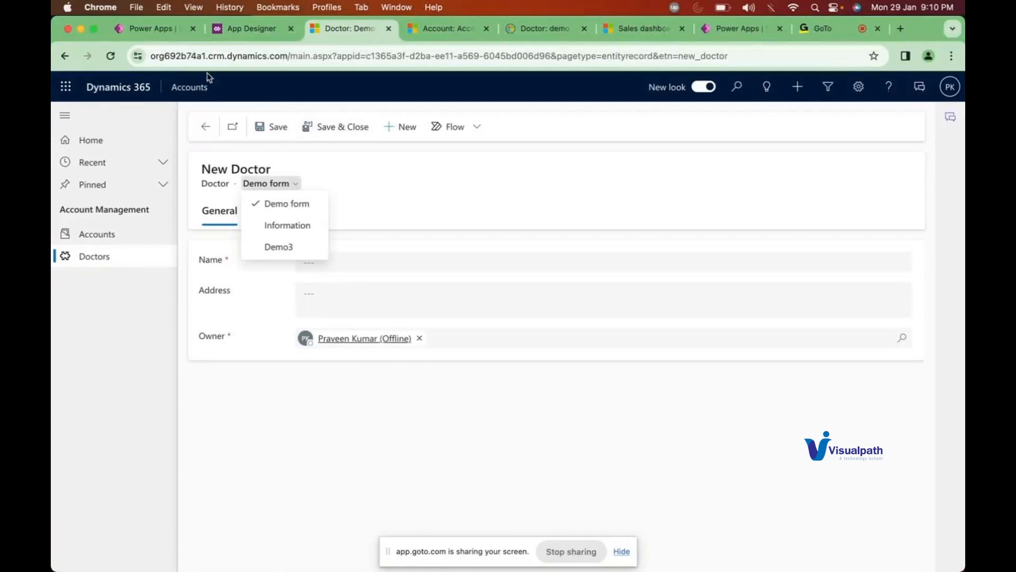
click(144, 26)
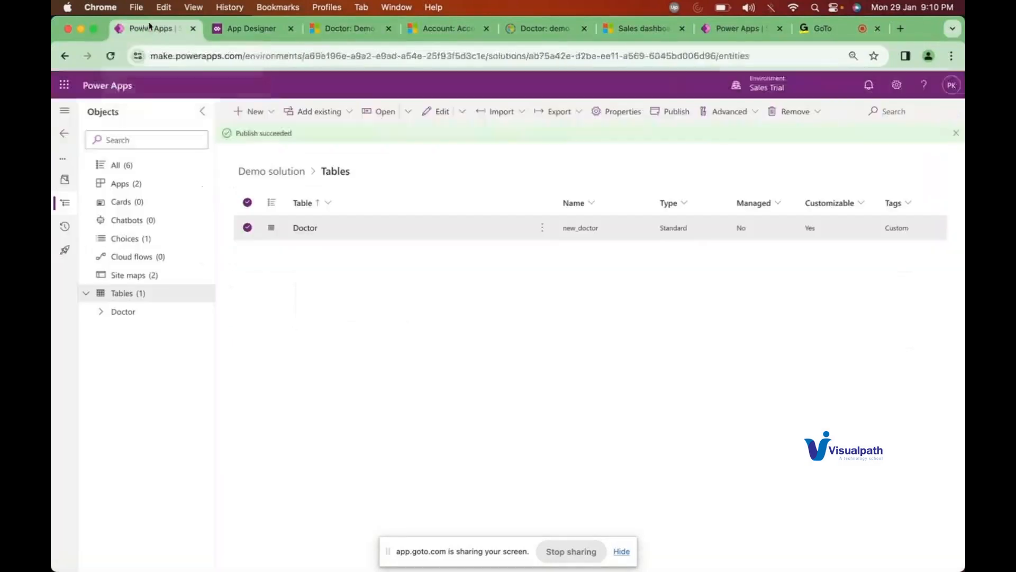
Step: Open the Doctor_demo form from the Doctor table's Forms list in a new designer tab
click(104, 316)
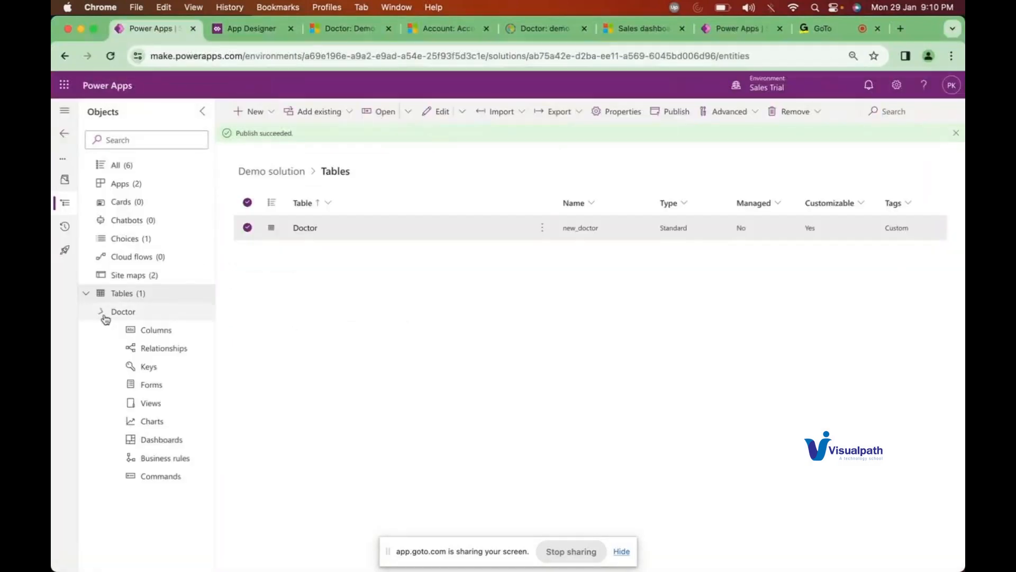
click(155, 382)
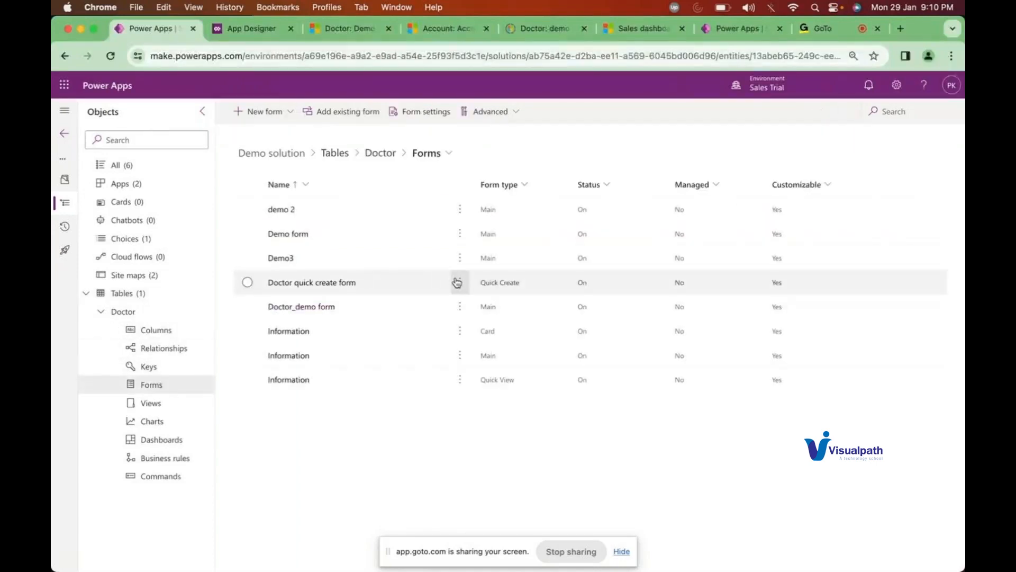
click(459, 307)
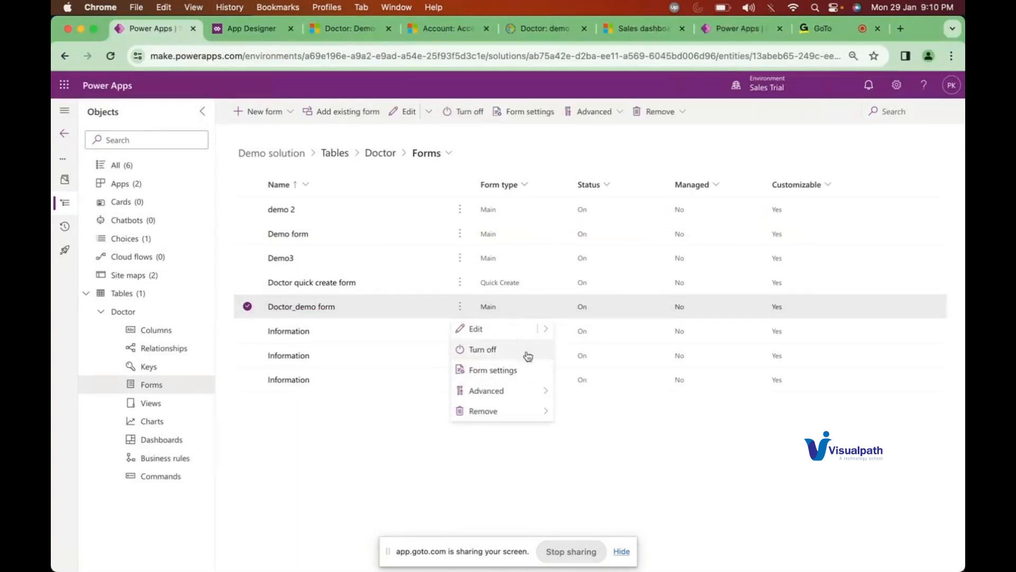
mouse_move(546, 329)
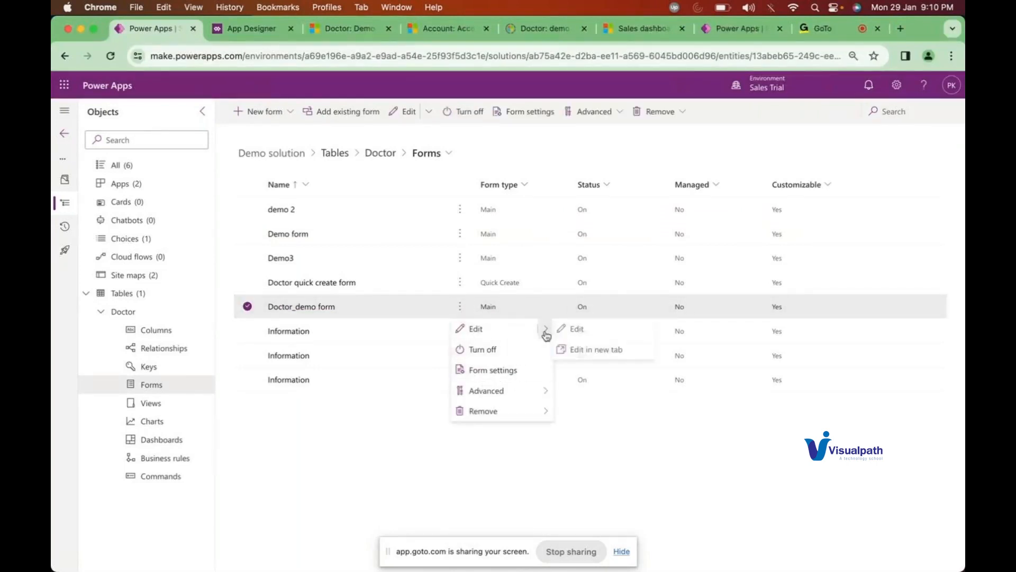
click(586, 350)
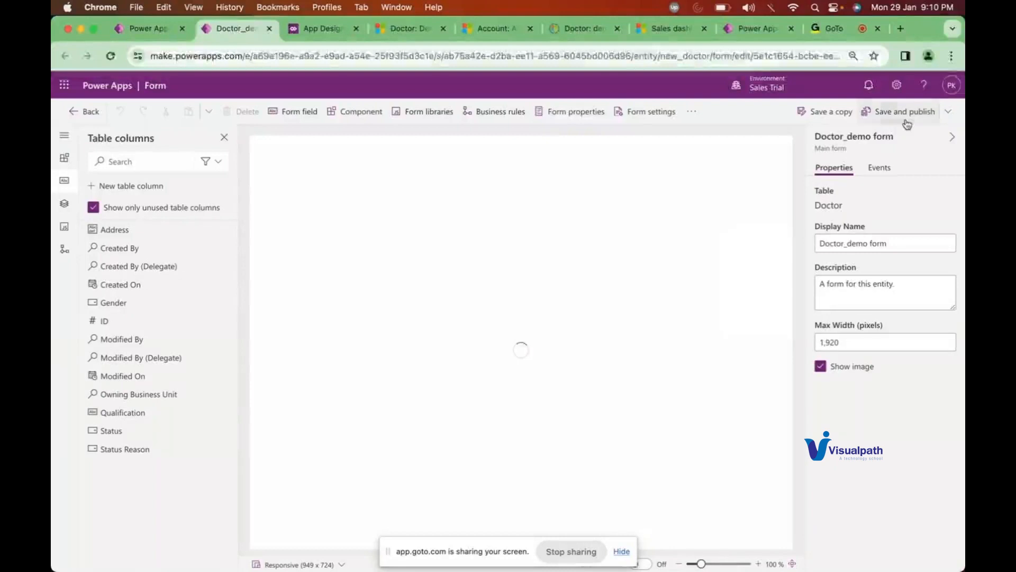
Step: Save and publish the Doctor_demo form, then return to the Accounts app designer
click(902, 121)
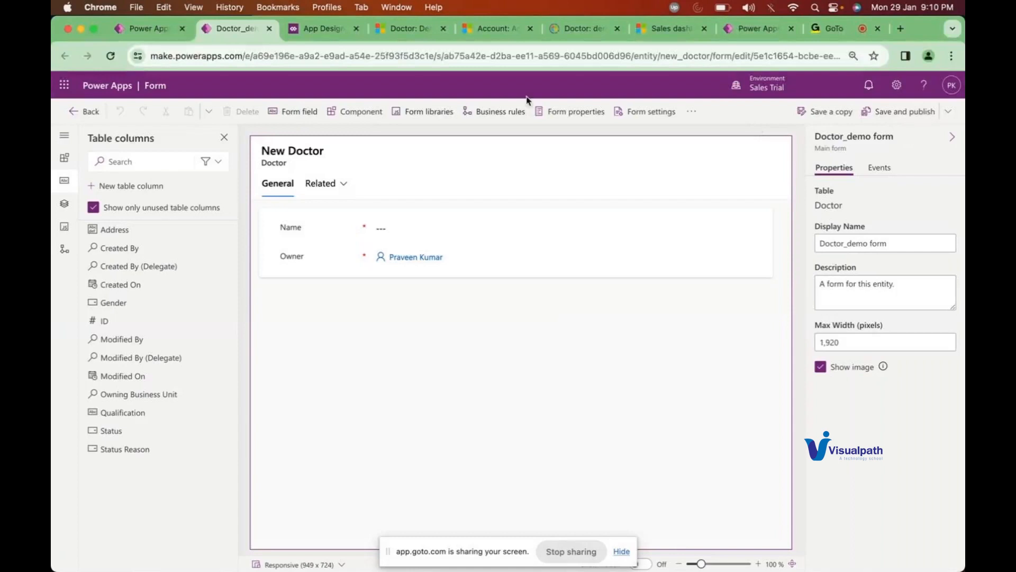
click(337, 33)
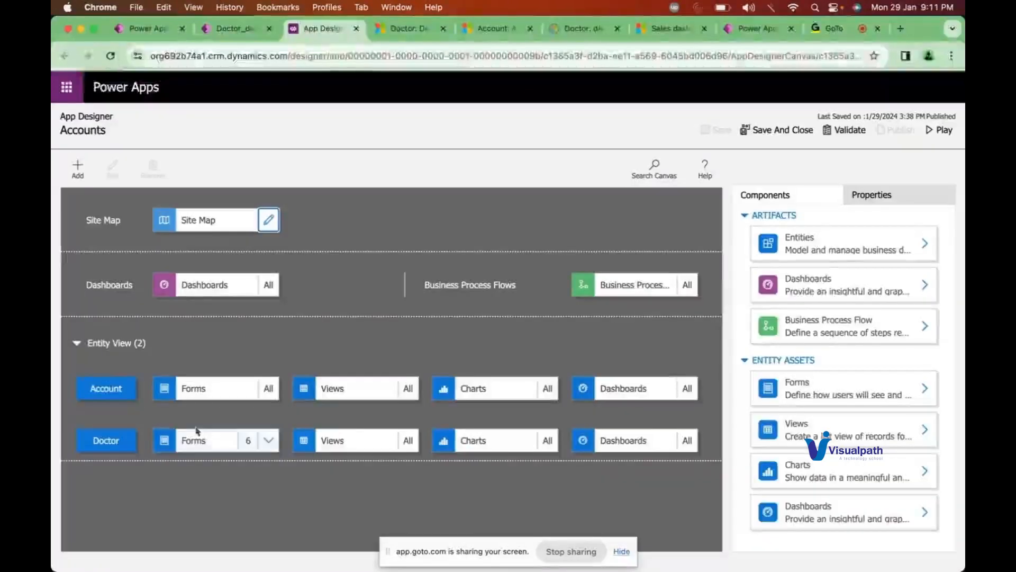
Step: Check the Accounts app's Doctor forms, save and close the app, and reload the new Doctor record
click(207, 445)
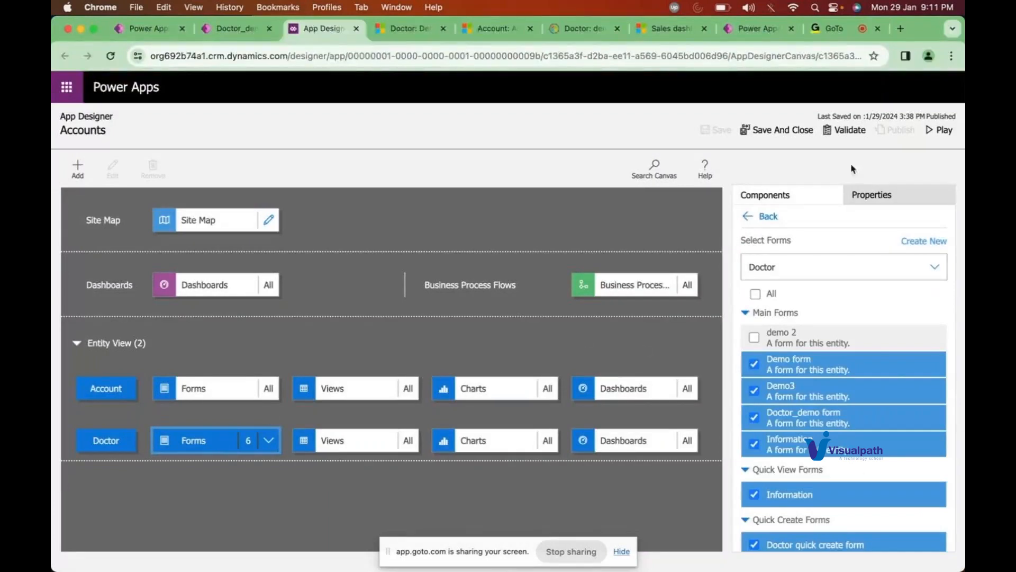
click(761, 132)
click(111, 57)
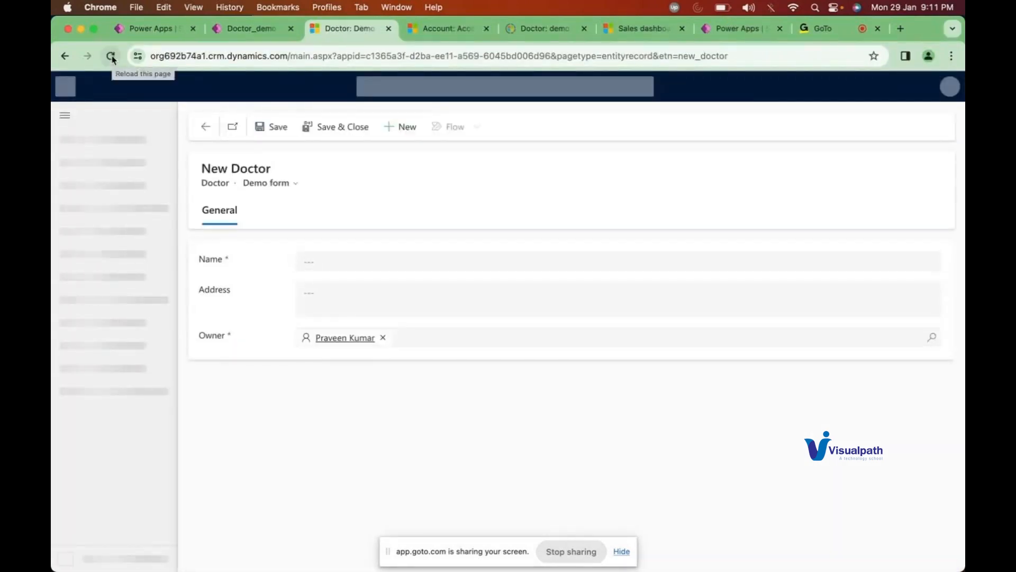
Step: Check which forms a new Doctor record offers and close the extra doctor record tab
click(288, 184)
click(404, 127)
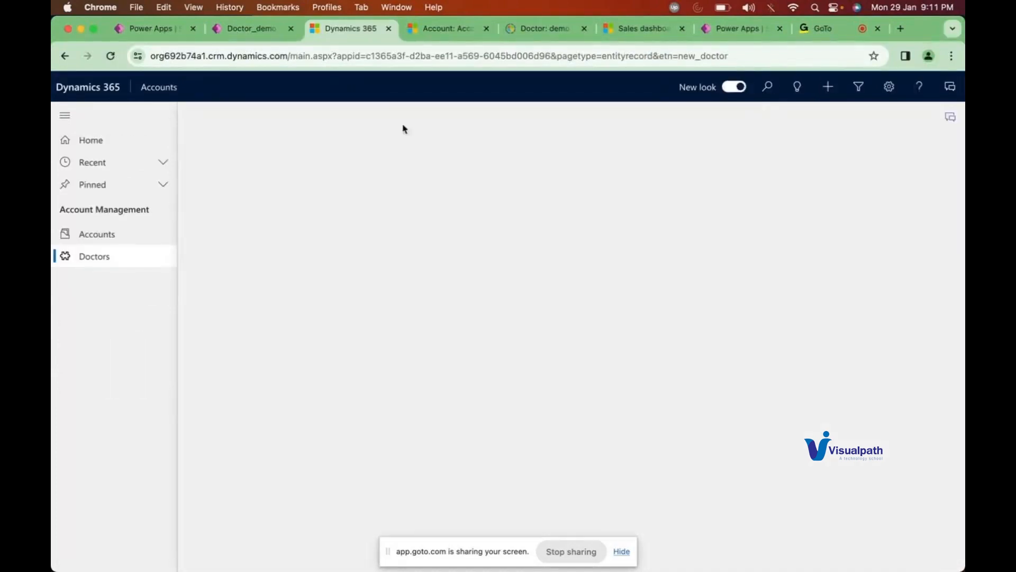
click(295, 183)
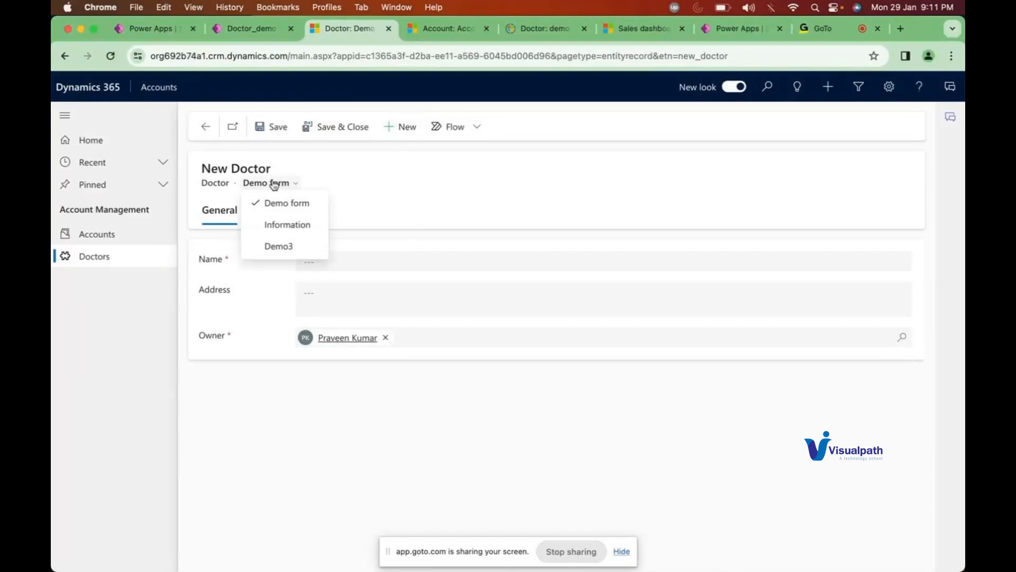
click(641, 36)
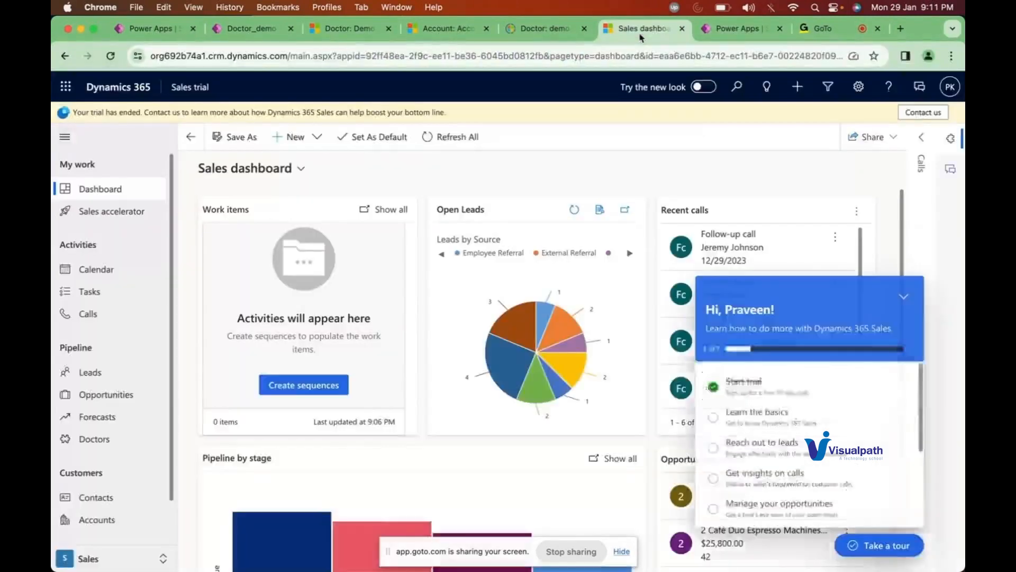
click(530, 32)
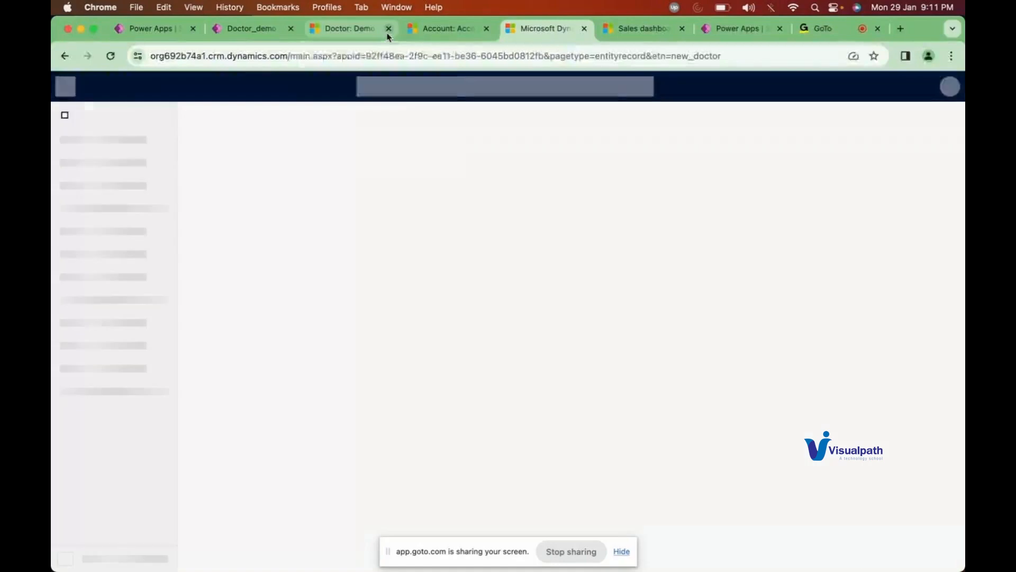
click(388, 31)
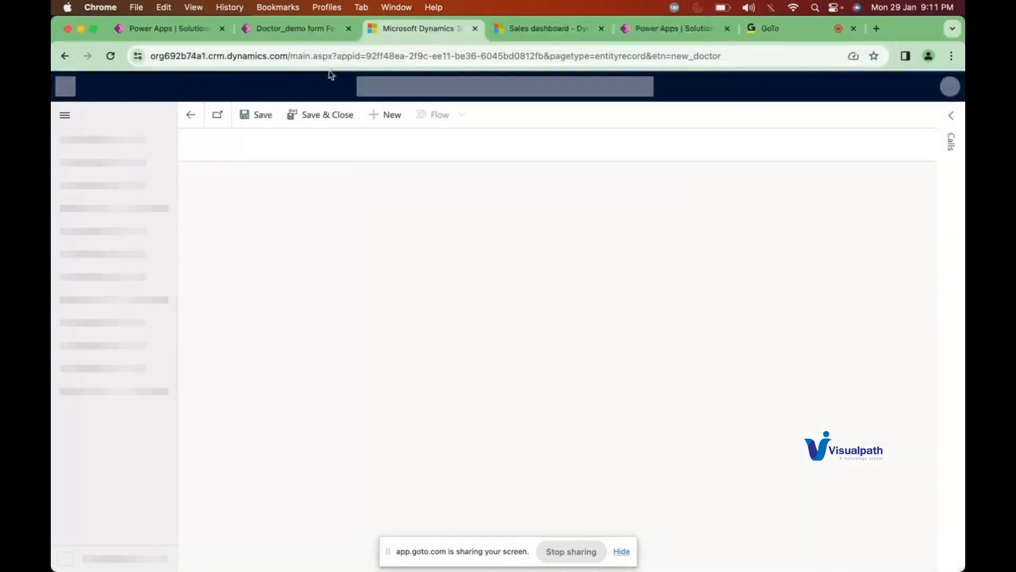
Step: Save and publish the Doctor_demo form again, then go back to the solution's Doctor forms list
click(279, 31)
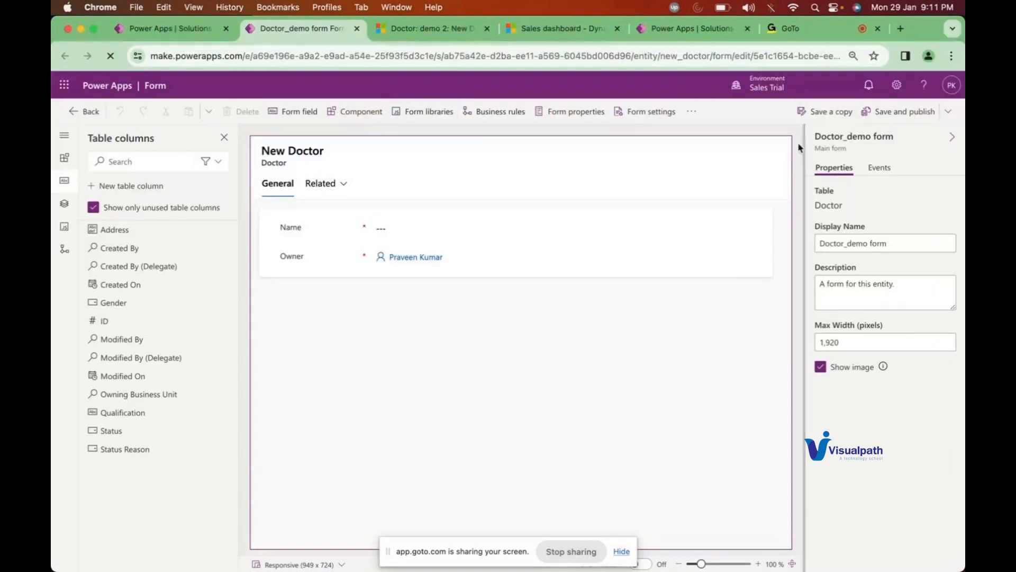
click(910, 115)
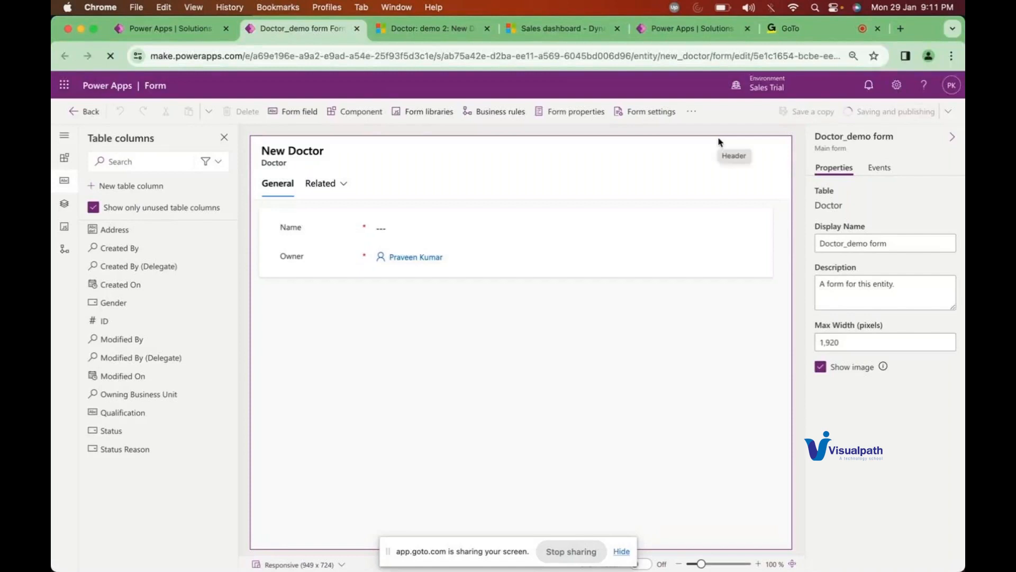
click(395, 29)
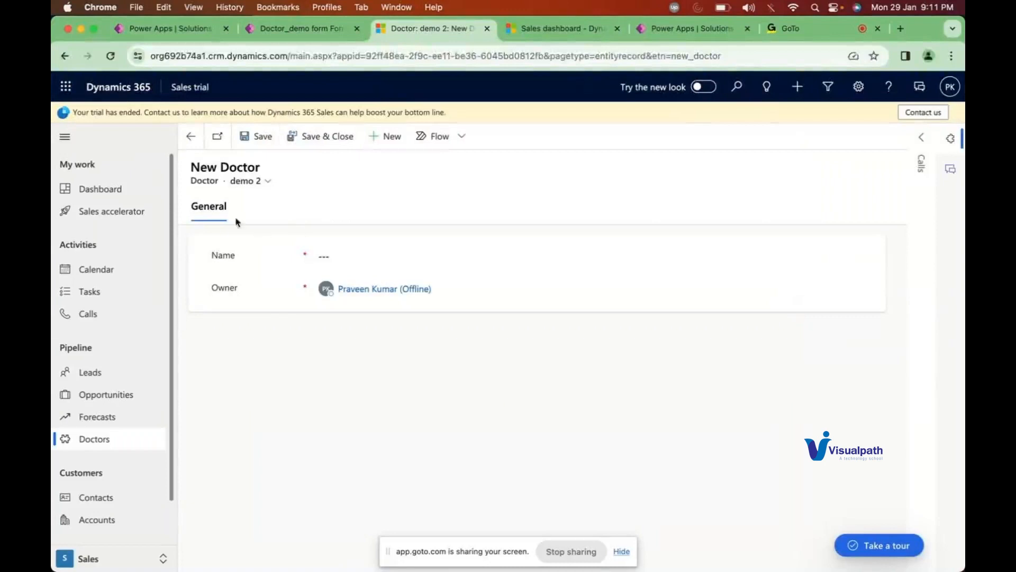
click(287, 30)
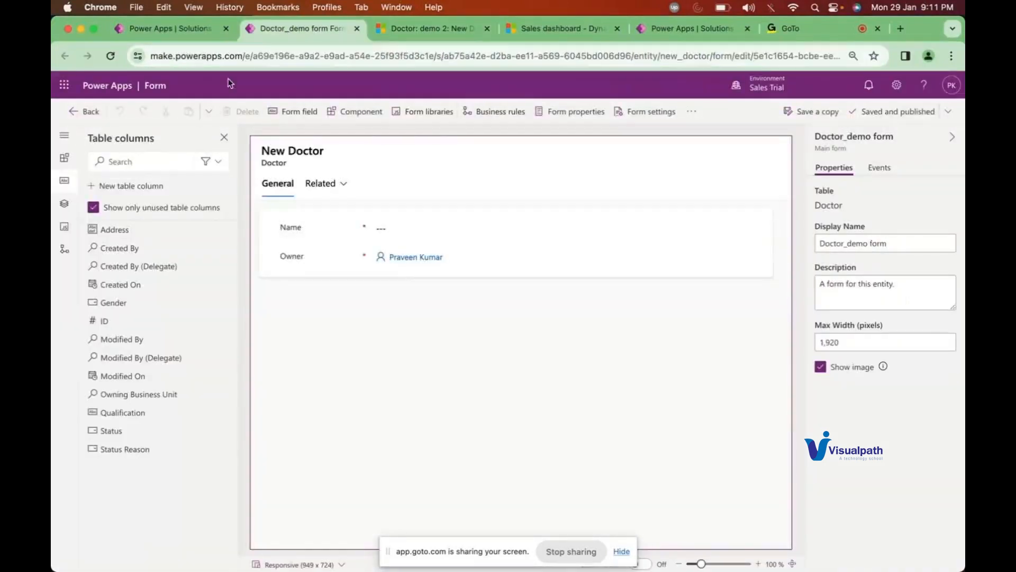
click(185, 31)
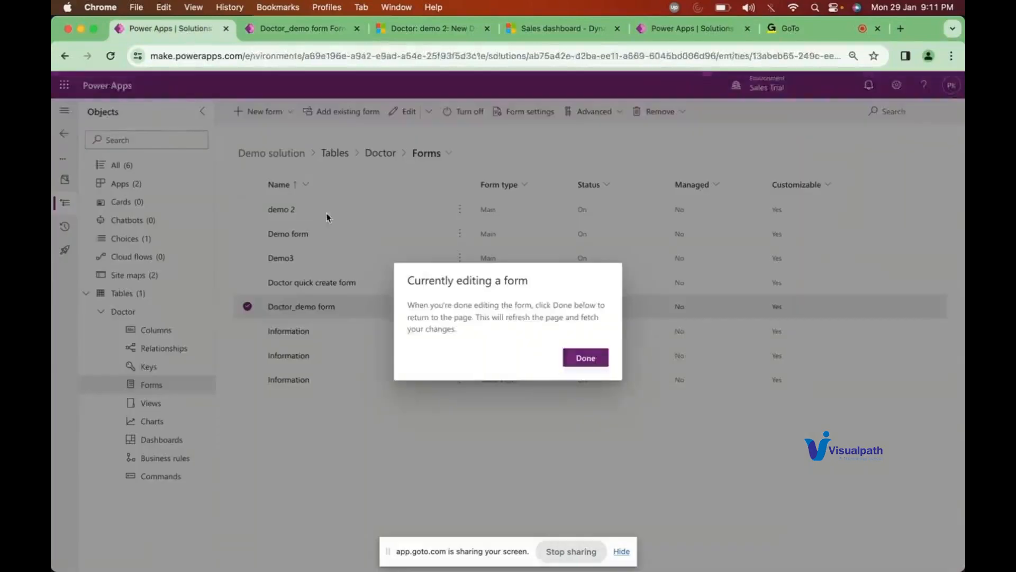
Step: Confirm editing is done and play the Accounts app from the Demo solution's Apps list
click(594, 358)
click(150, 190)
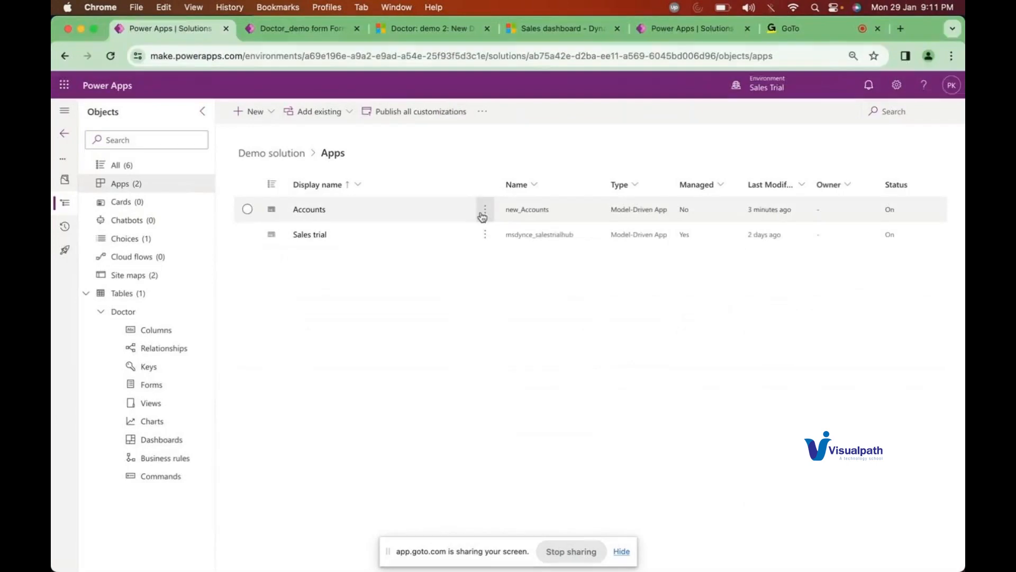
click(484, 211)
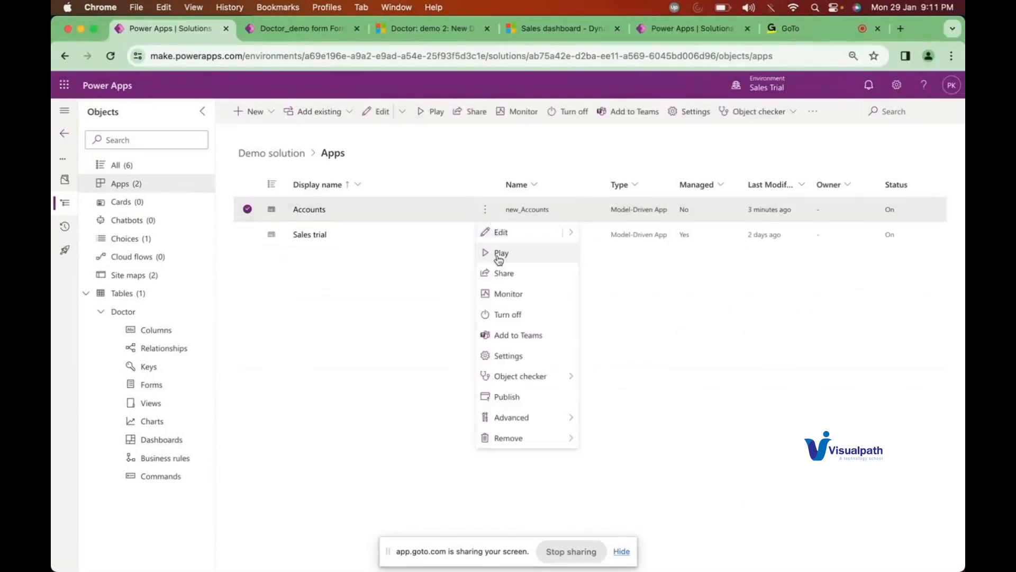
click(501, 253)
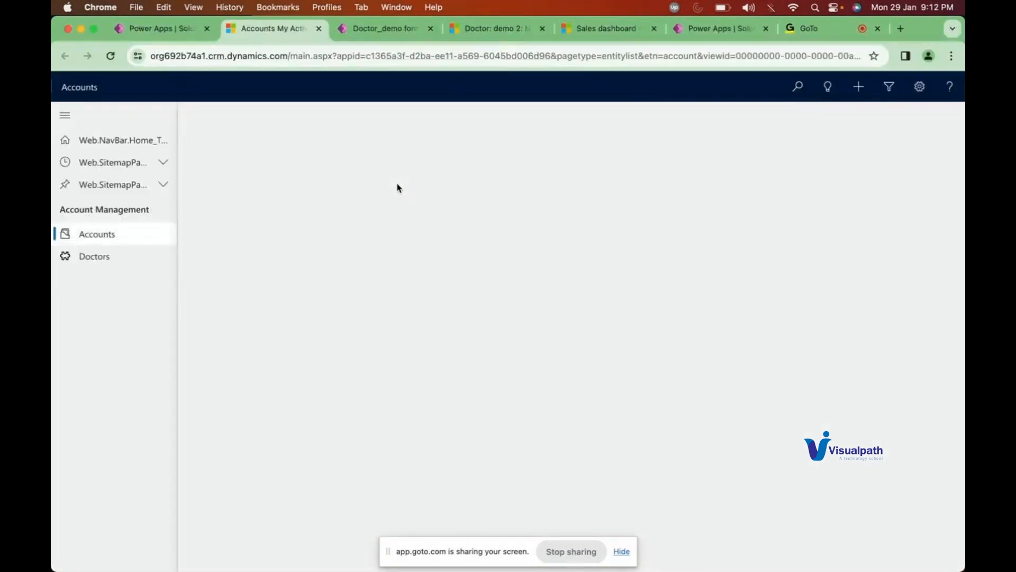
Step: Start a new Doctor record, check its offered forms, and return to Power Apps
click(109, 259)
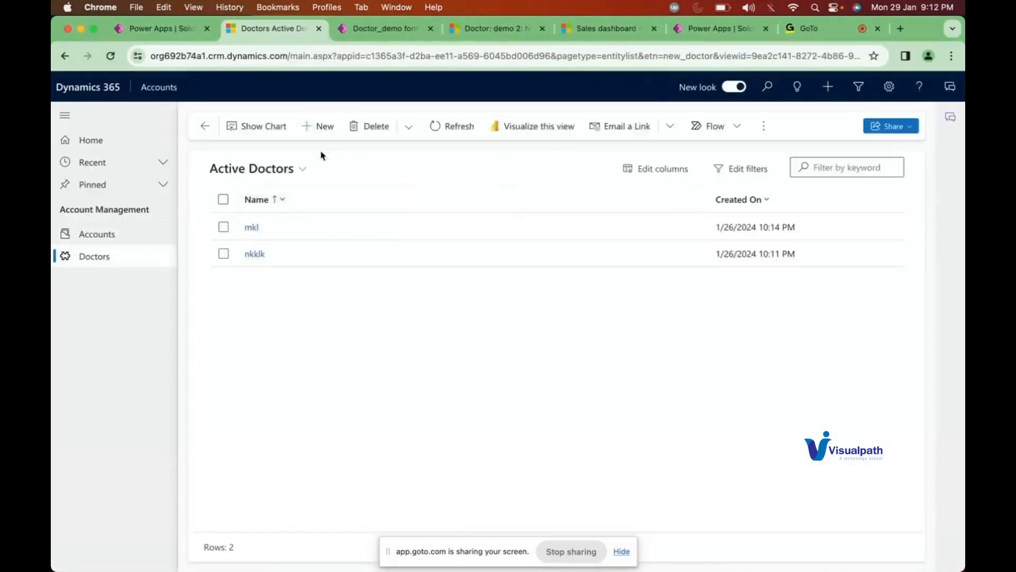
click(322, 128)
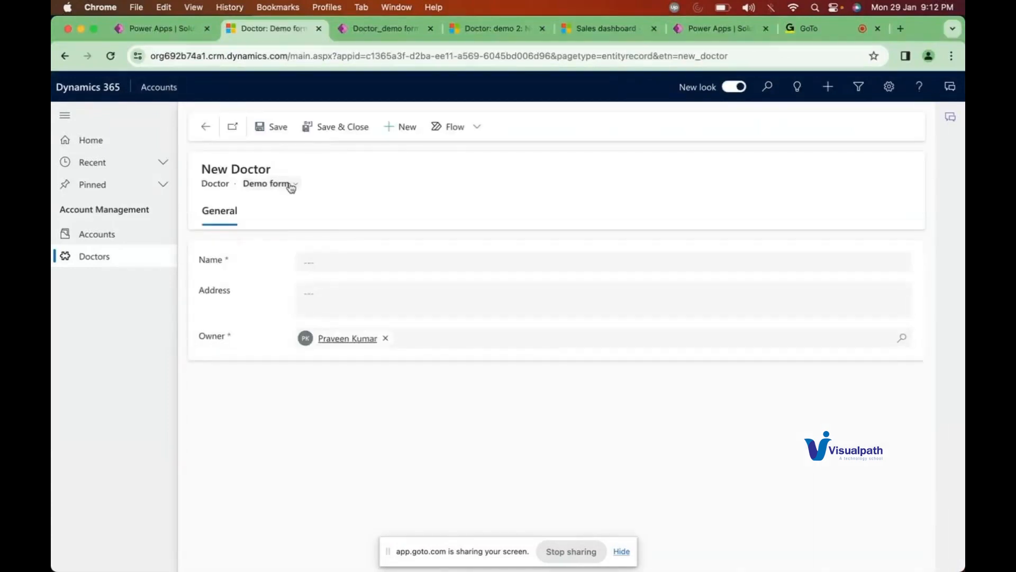
click(292, 184)
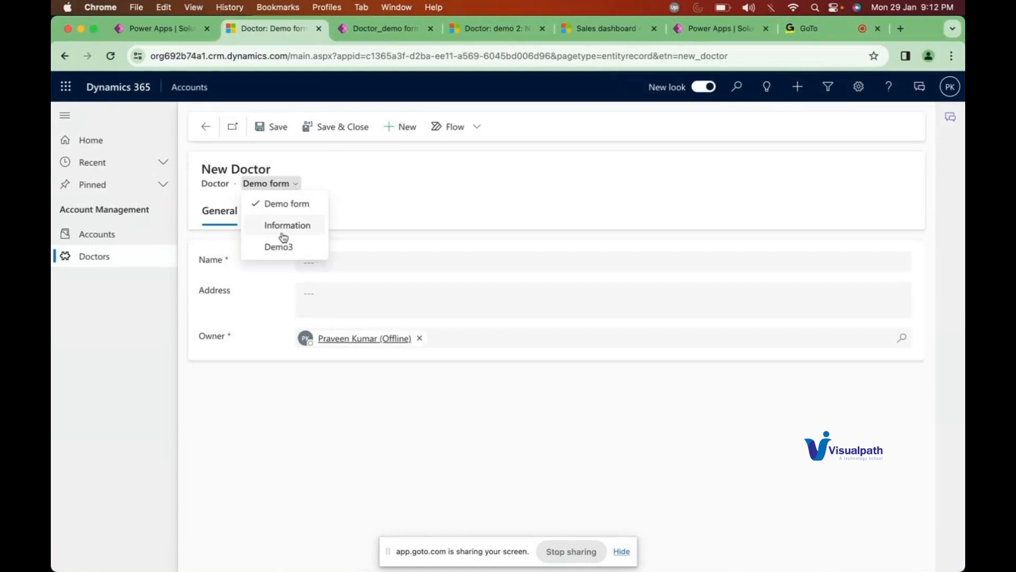
click(161, 28)
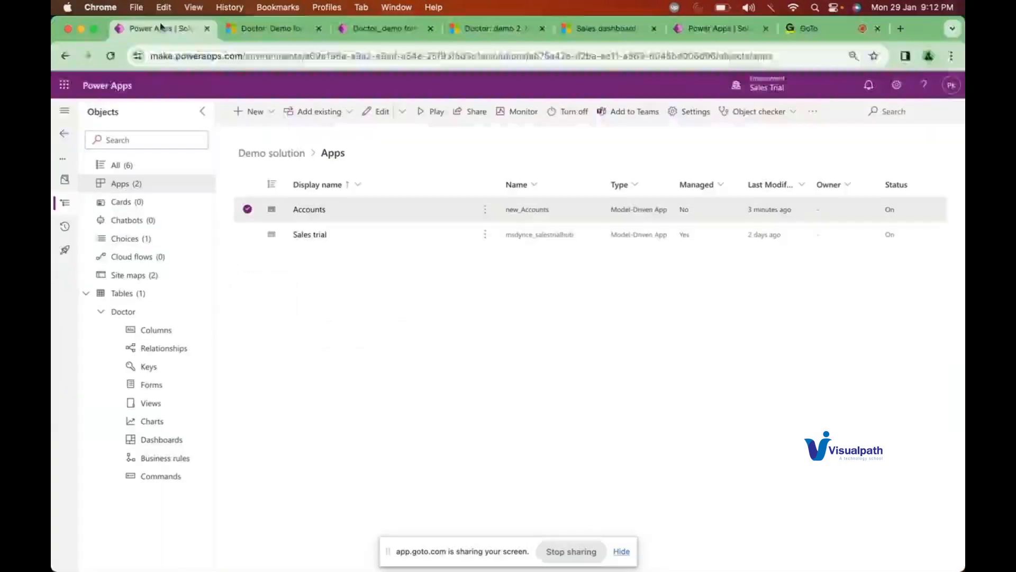
Step: Open Doctor_demo form settings, review its security roles, and view the Doctor Main Form order
click(152, 385)
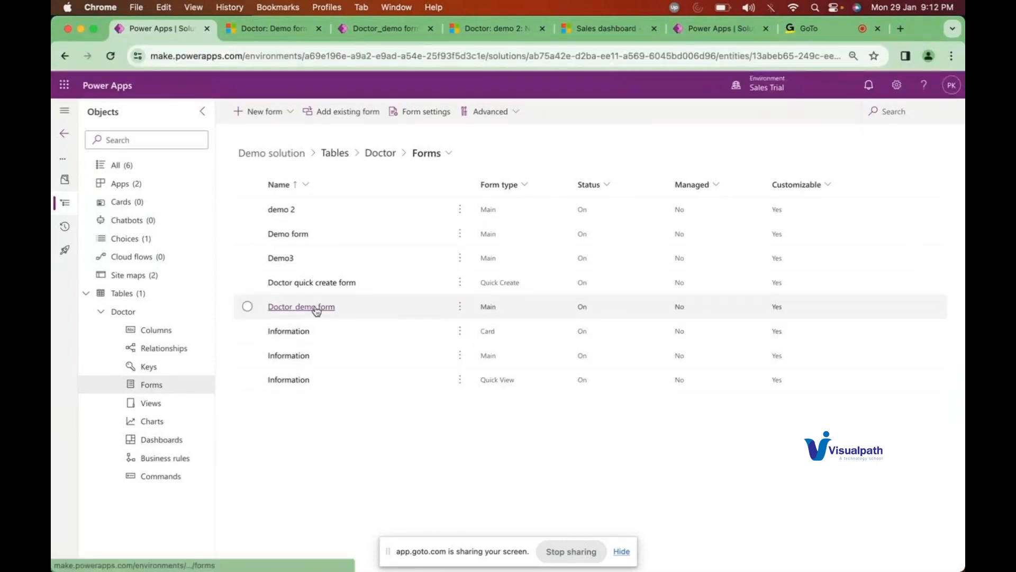
click(316, 308)
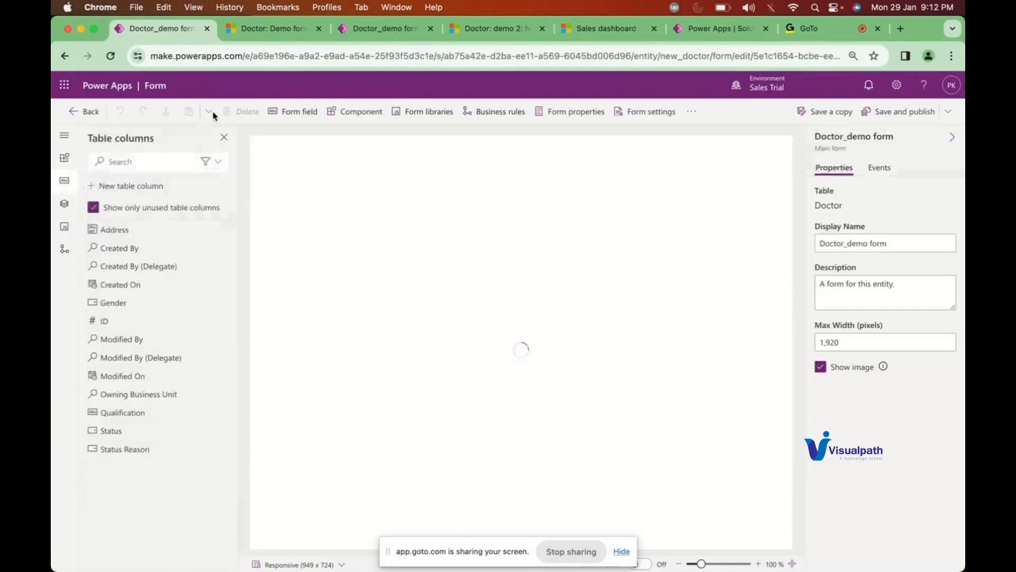
click(651, 112)
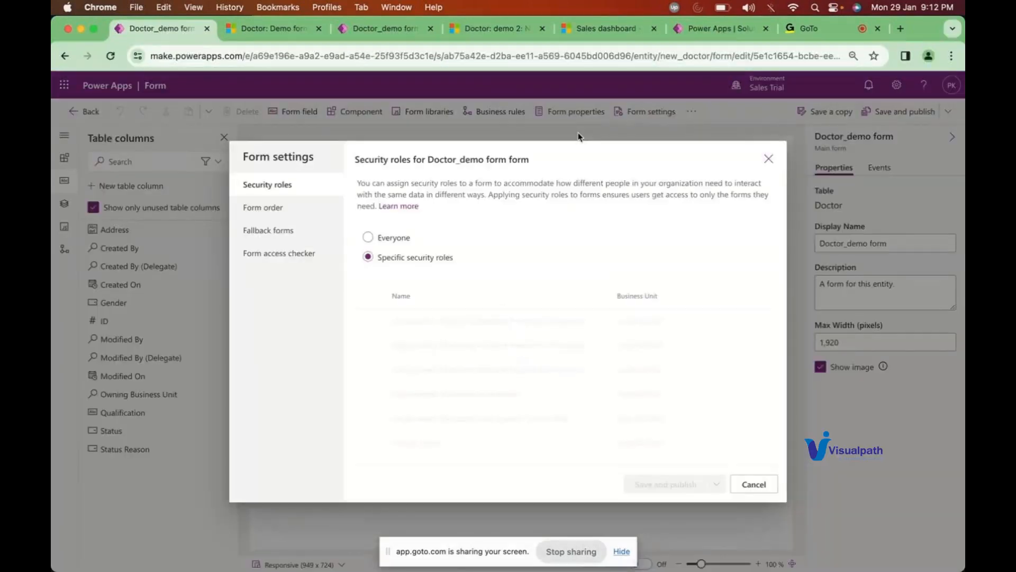
scroll(486, 400, down, 15)
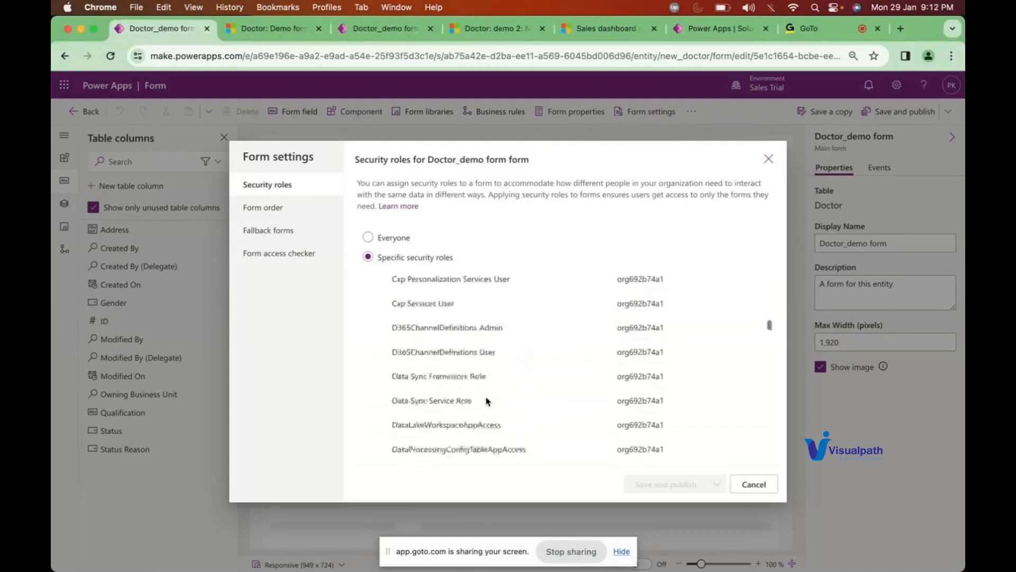
scroll(484, 400, up, 1)
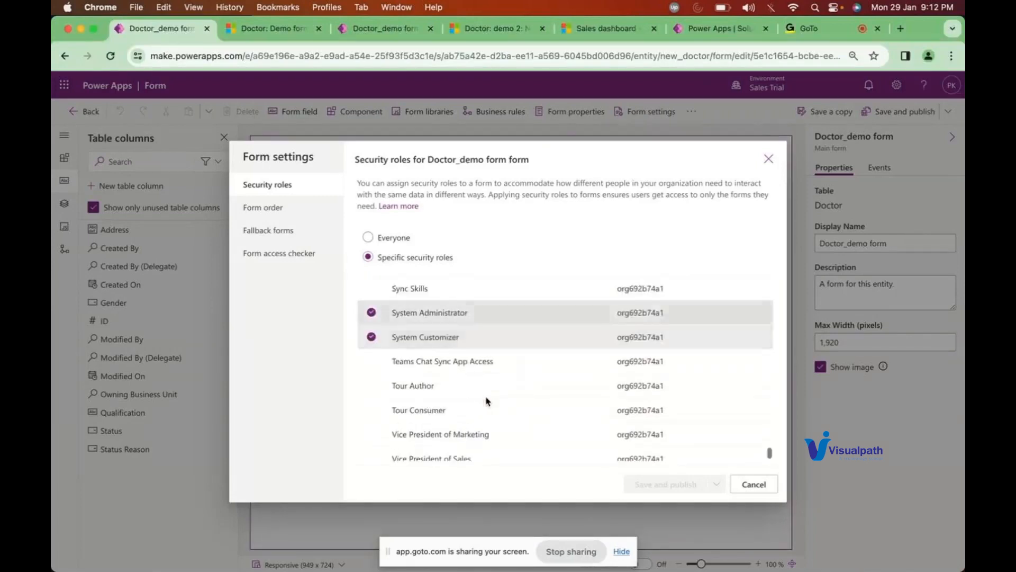
click(273, 208)
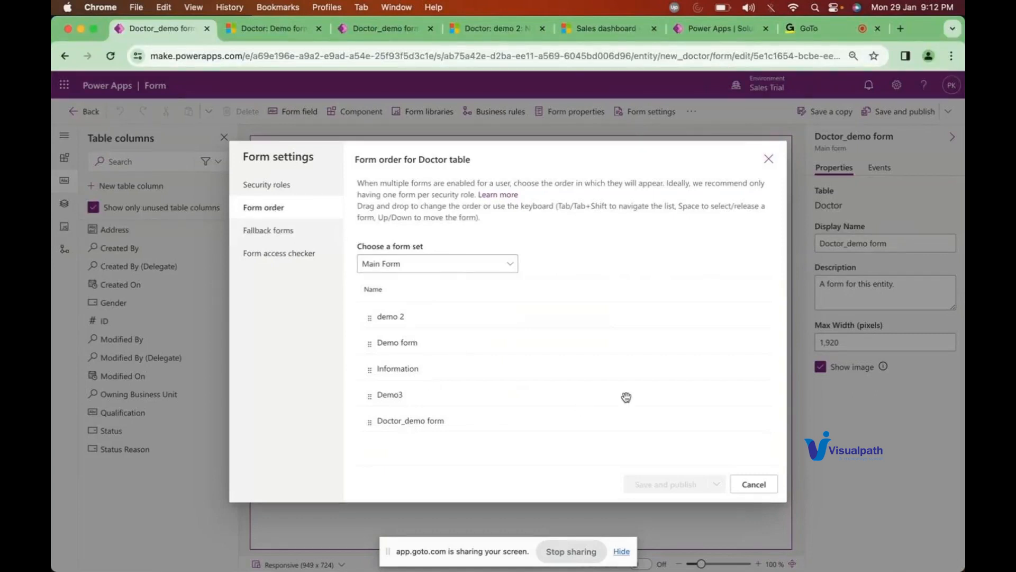
Step: Review role access to Doctor forms in the Form access checker, then save and publish Doctor_demo form
click(765, 484)
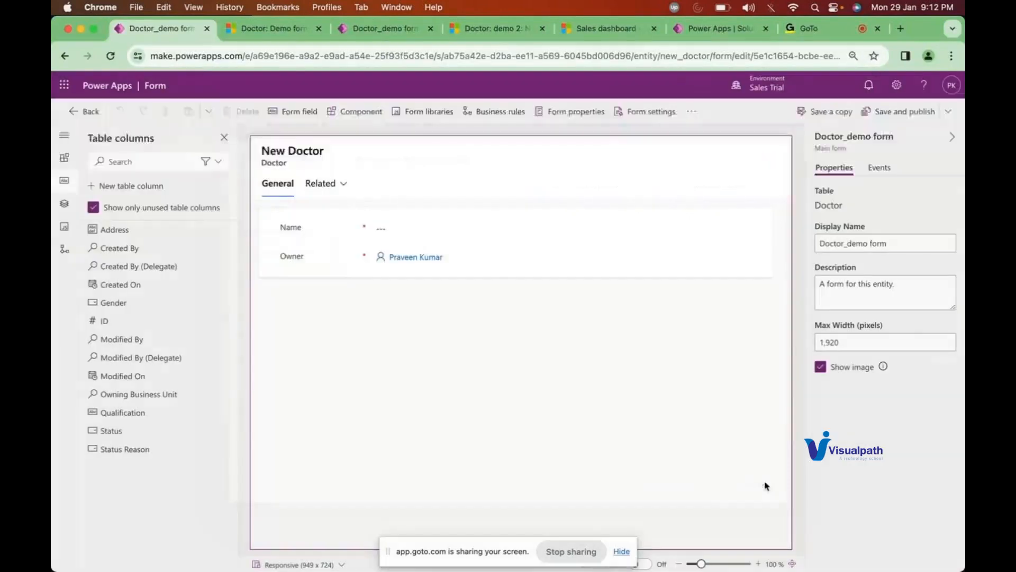
click(627, 115)
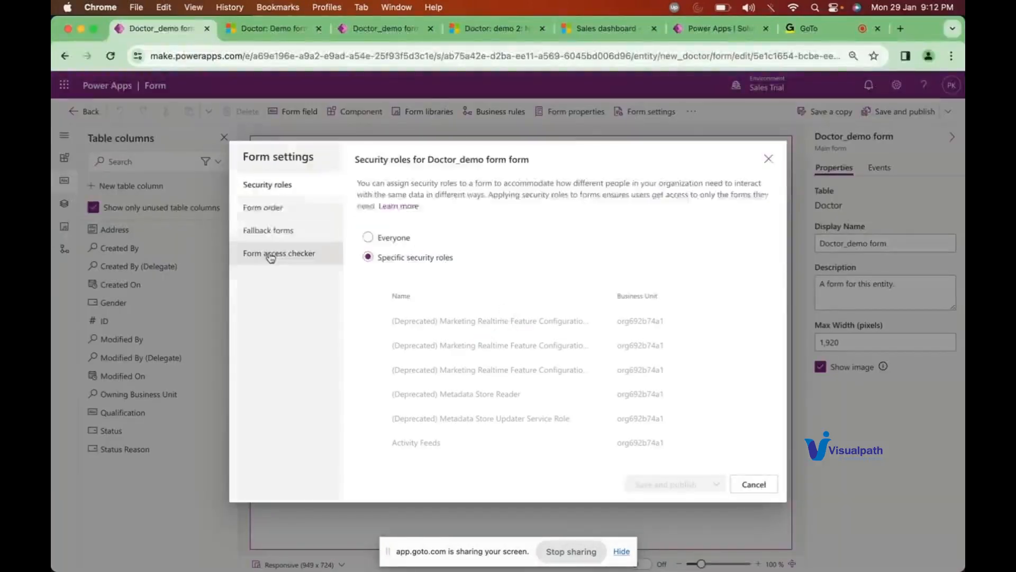
click(270, 254)
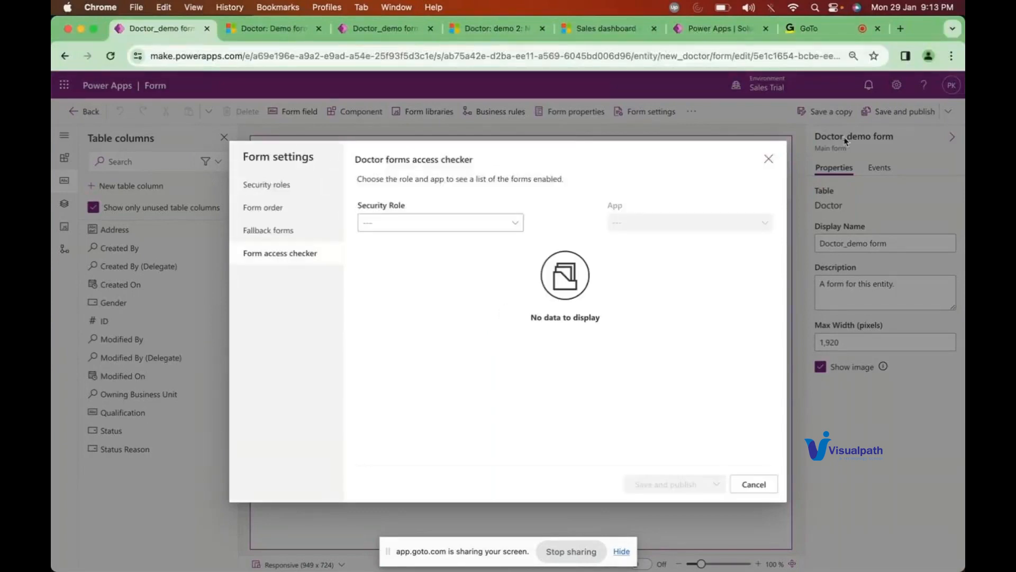
click(769, 159)
click(926, 109)
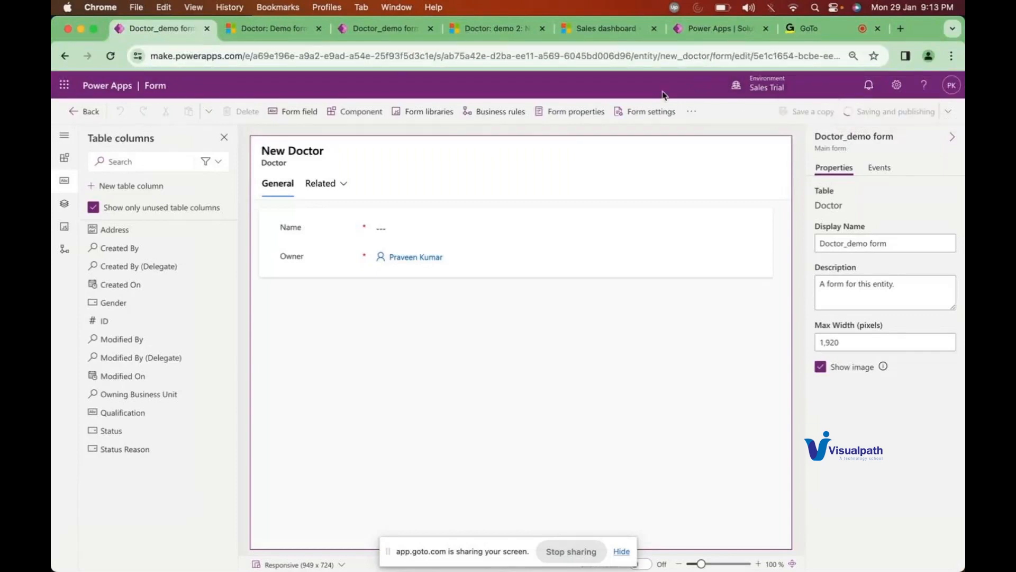
Step: Reload Dynamics 365 and confirm a new Doctor record still offers only Demo form, Information and Demo3
click(304, 39)
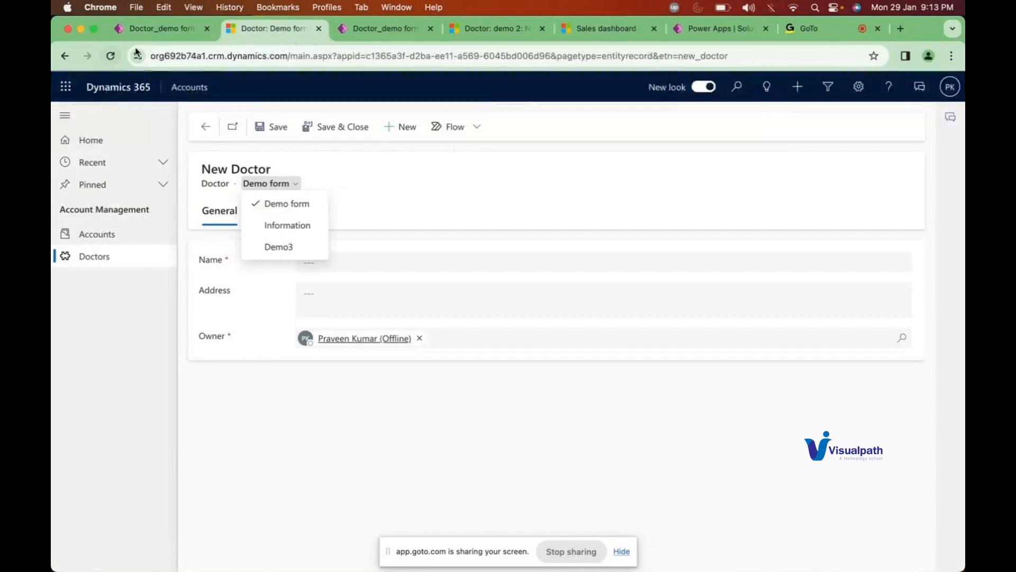
click(107, 58)
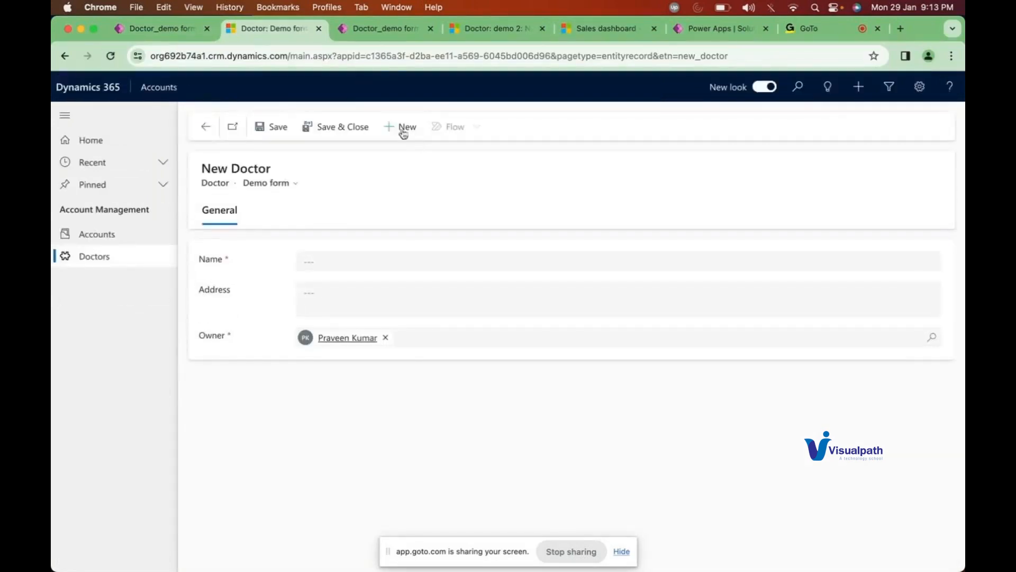
click(400, 128)
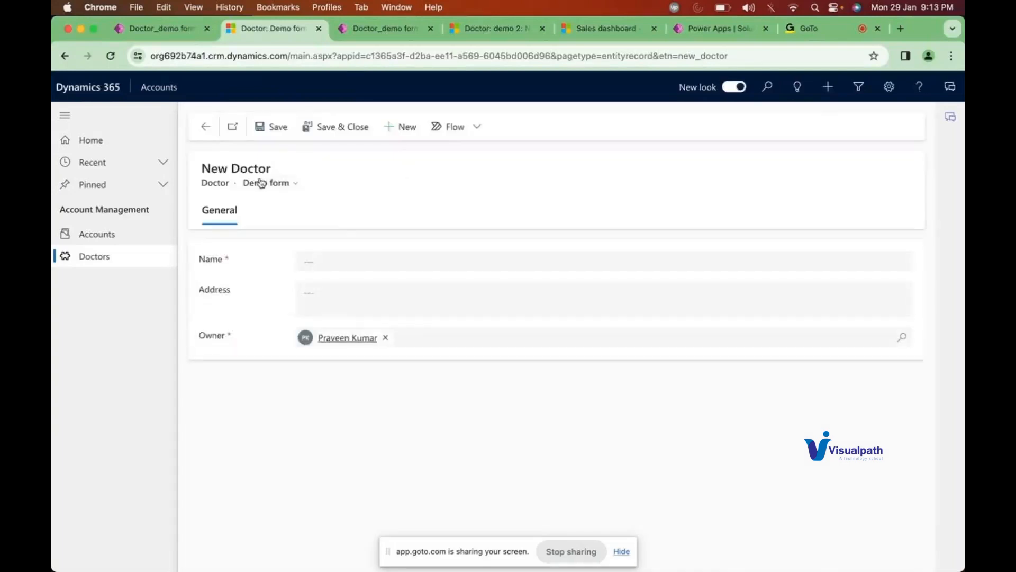
click(257, 183)
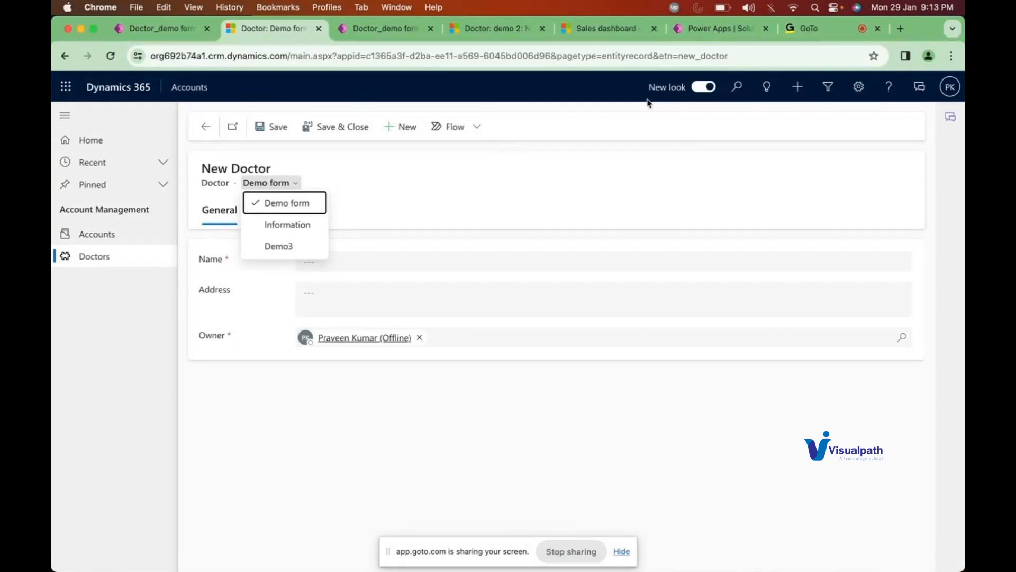
click(810, 29)
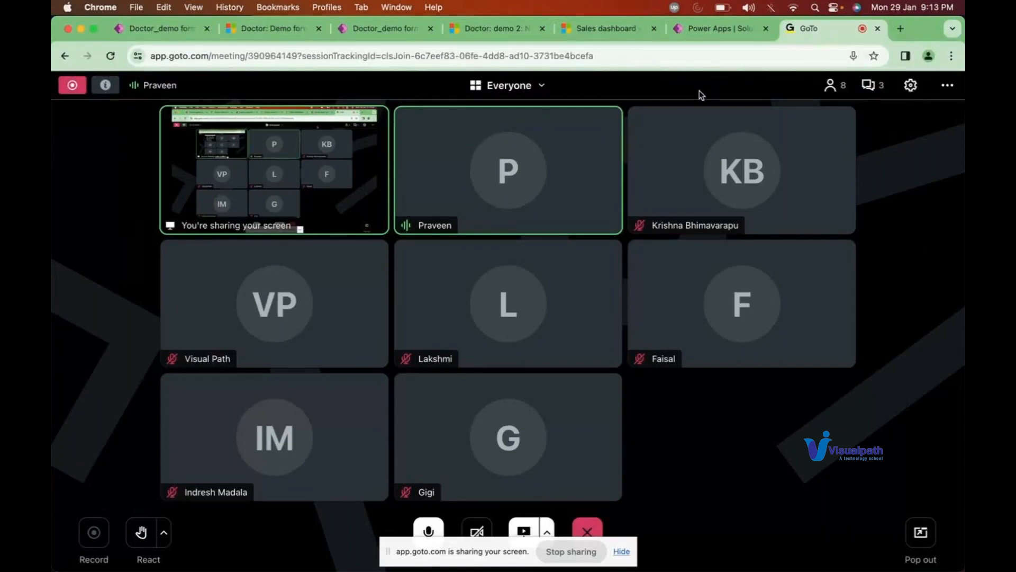
click(289, 38)
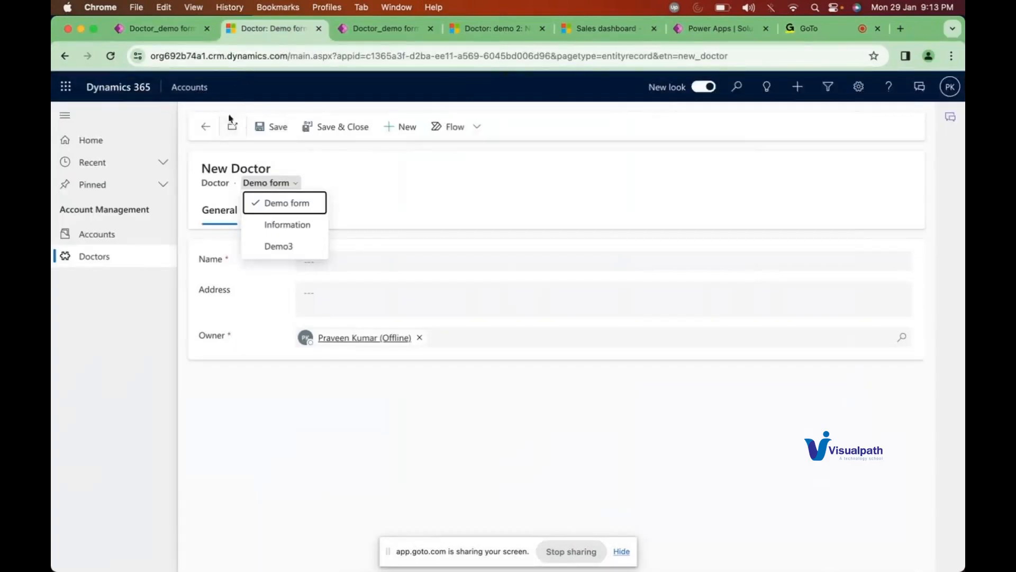
click(185, 37)
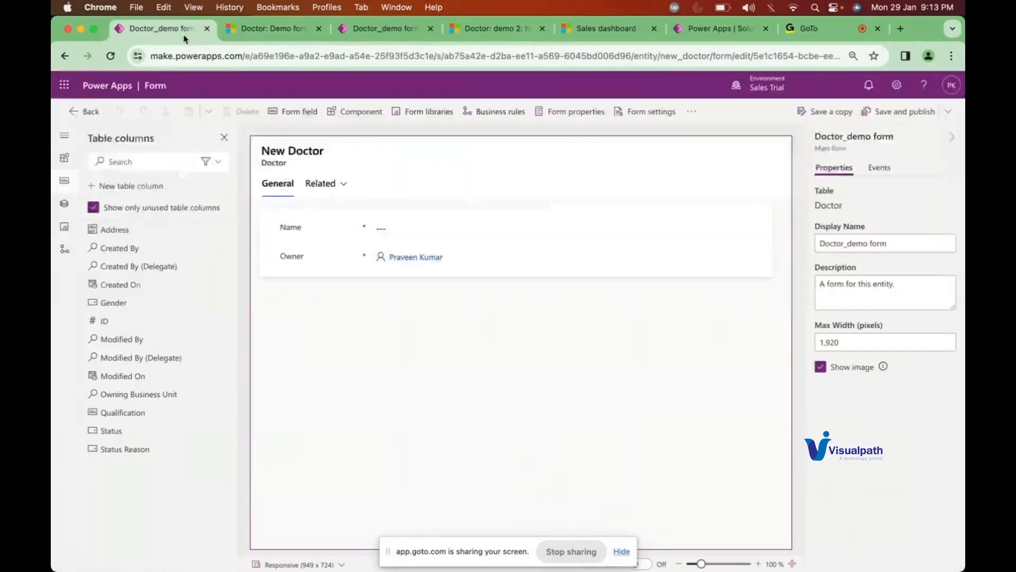
Step: Leave the form designer and open the Doctor table's Views list in the Demo solution
click(89, 111)
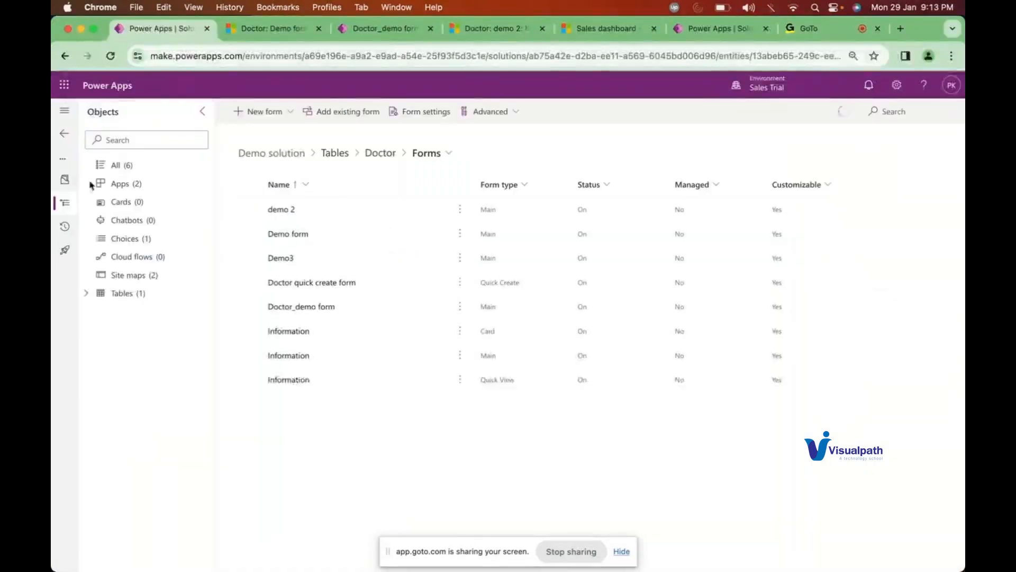
click(85, 293)
click(100, 312)
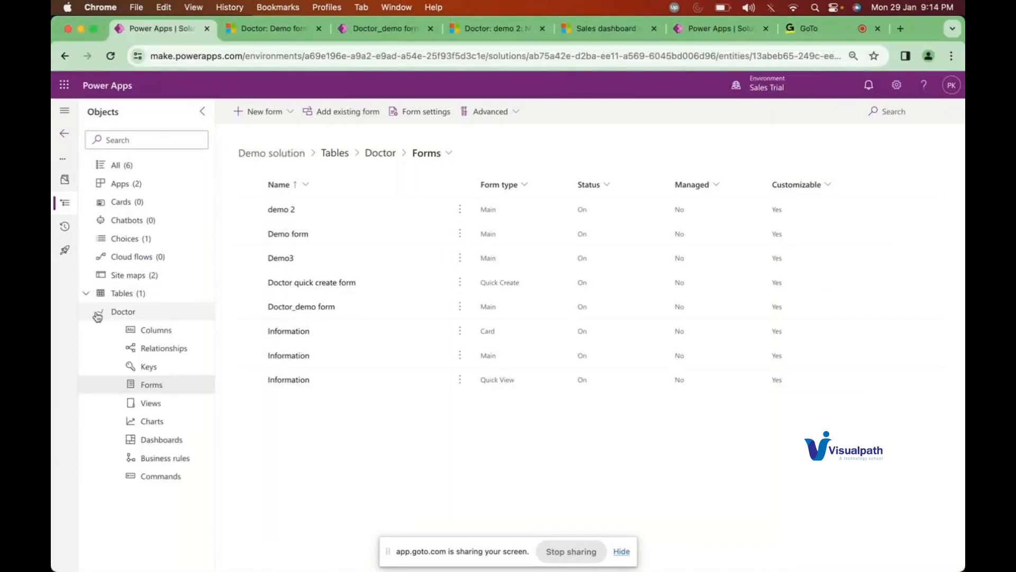
click(152, 405)
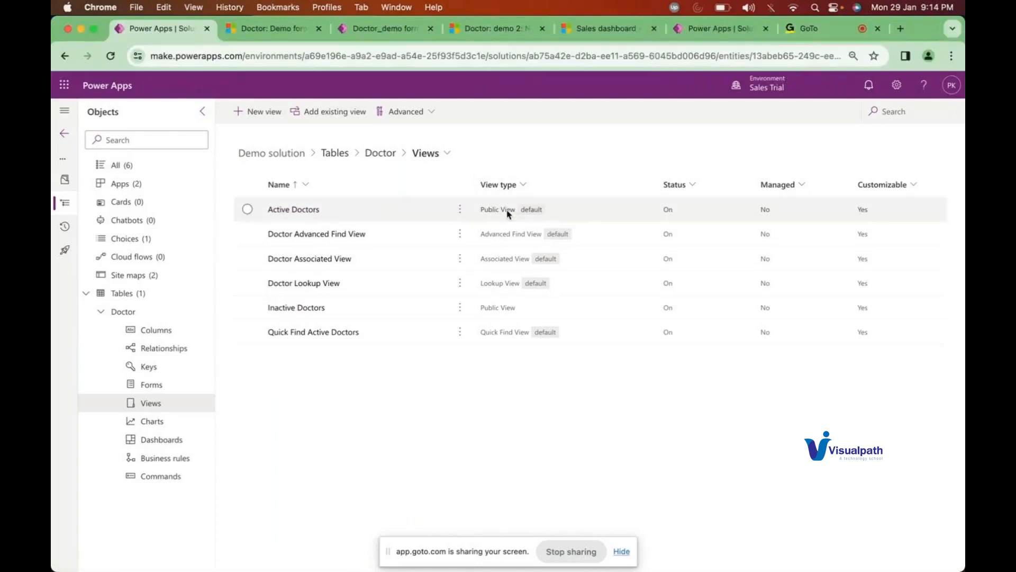
click(521, 185)
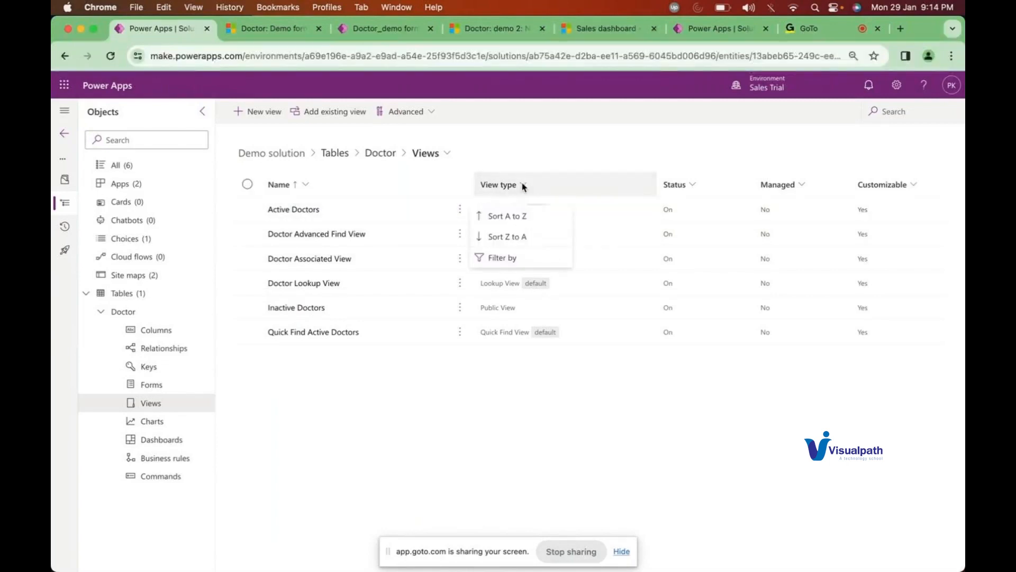
click(509, 257)
click(511, 249)
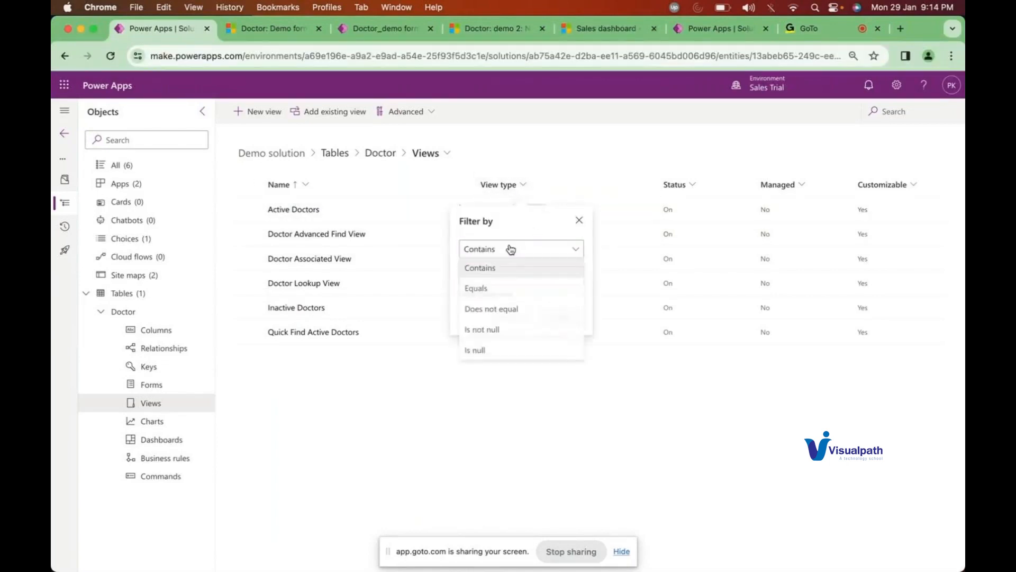
click(478, 289)
click(520, 276)
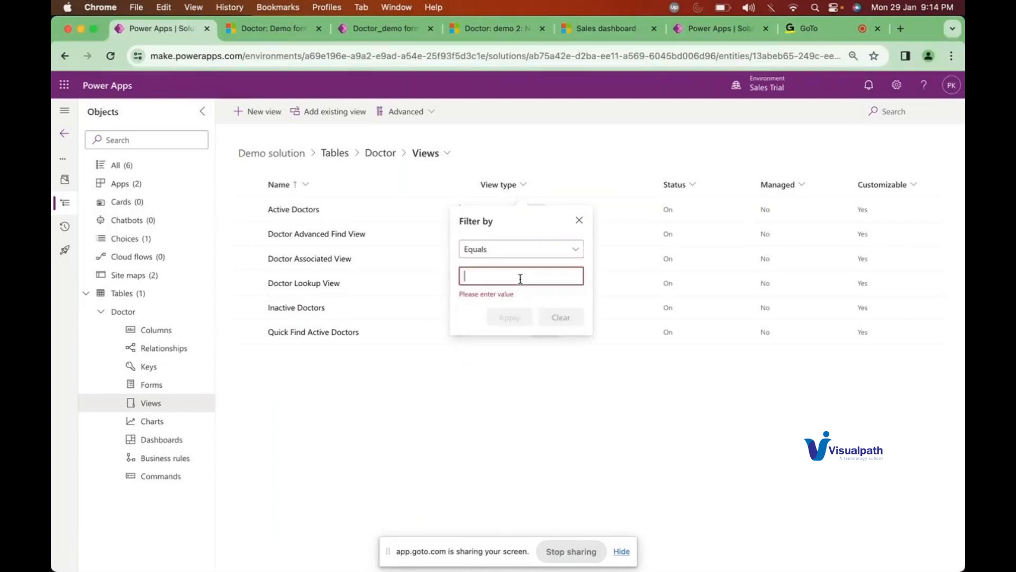
click(579, 220)
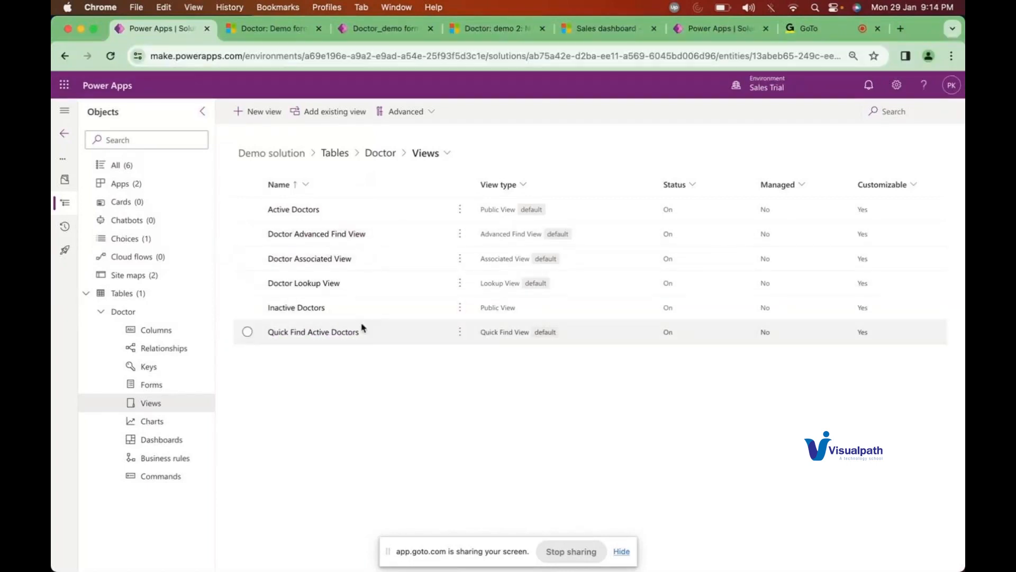
Step: Select the Active Doctors view, leaving Quick Find Active Doctors unselected, then return to the New Doctor record
click(247, 333)
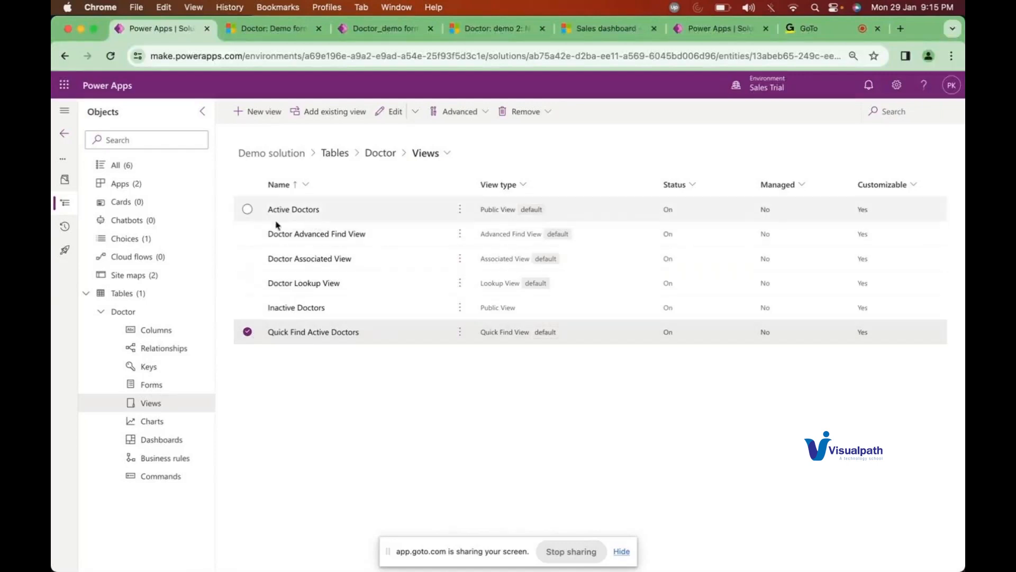
click(248, 210)
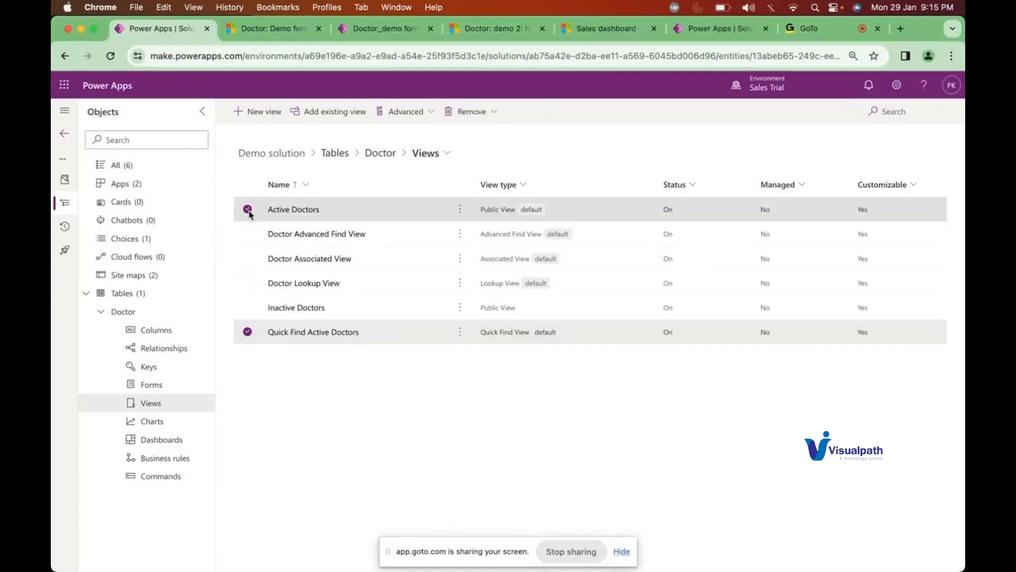
click(247, 331)
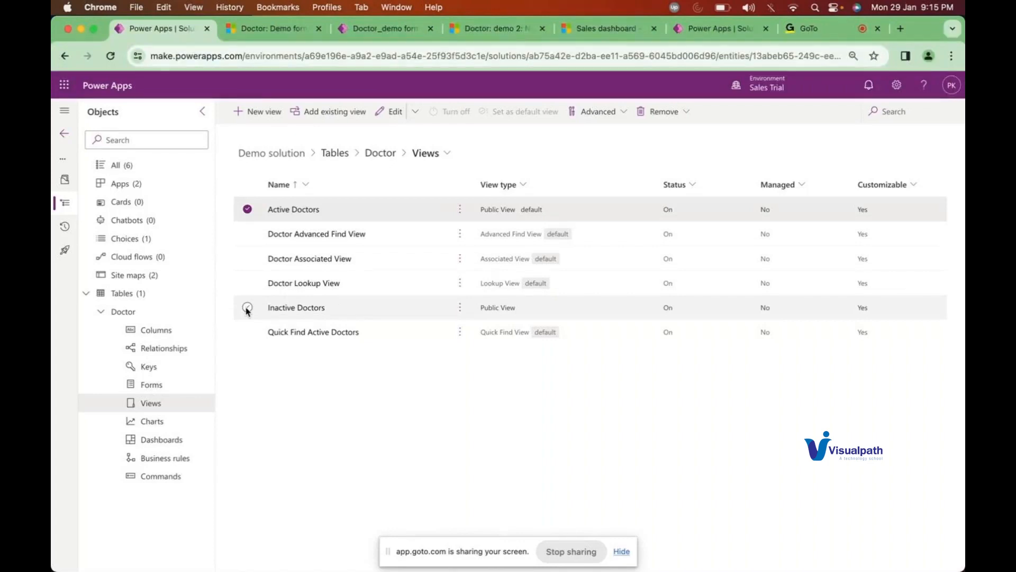
click(260, 35)
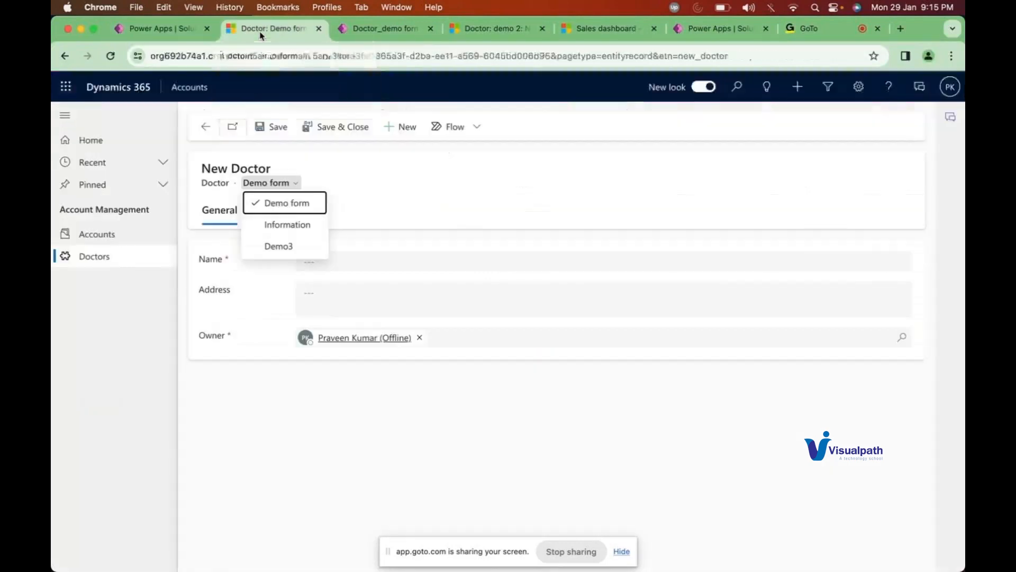
Step: Look over the Active Doctors list and its views, then open the Accounts list in My Active Accounts
click(95, 258)
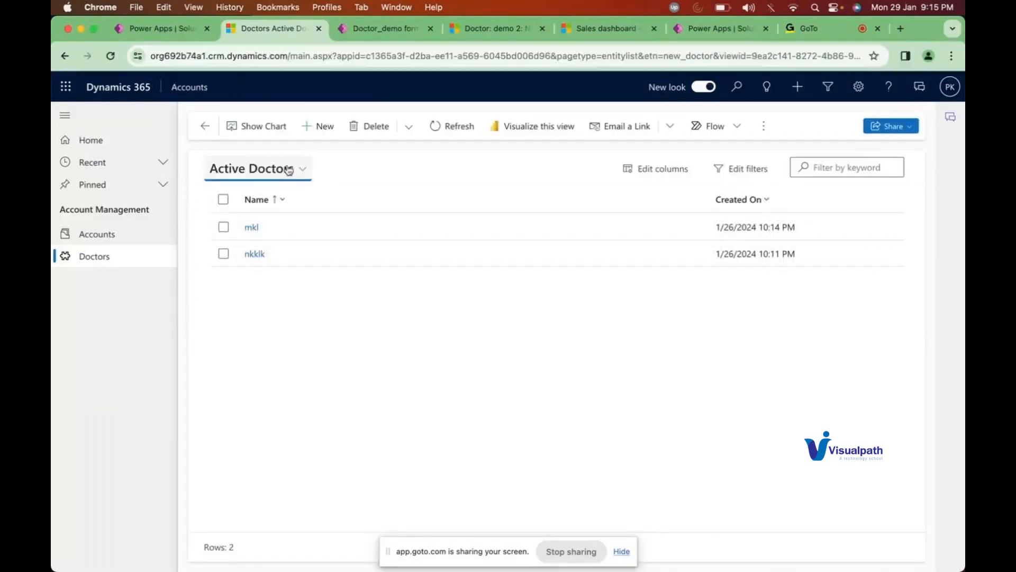
click(288, 169)
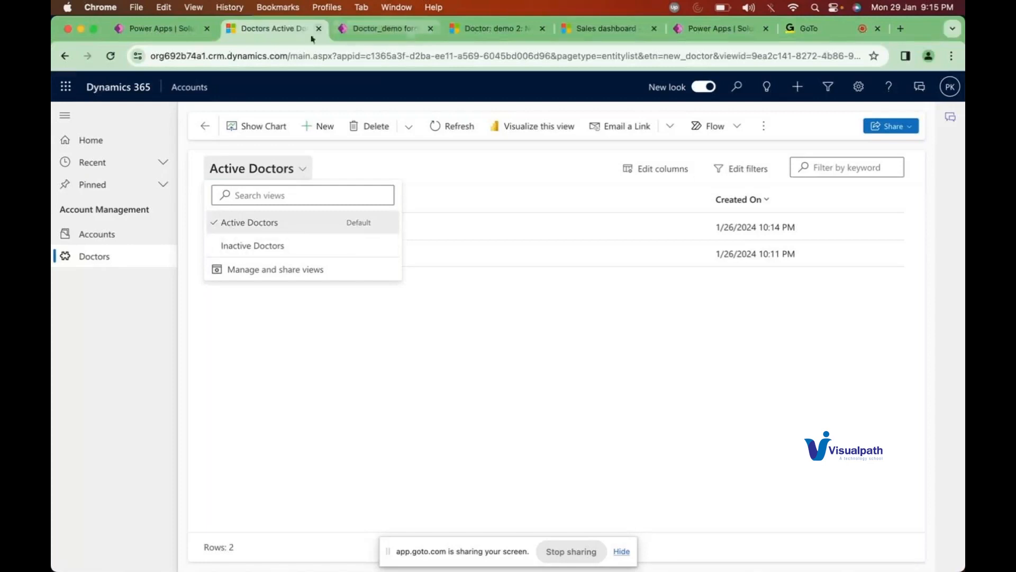
click(184, 32)
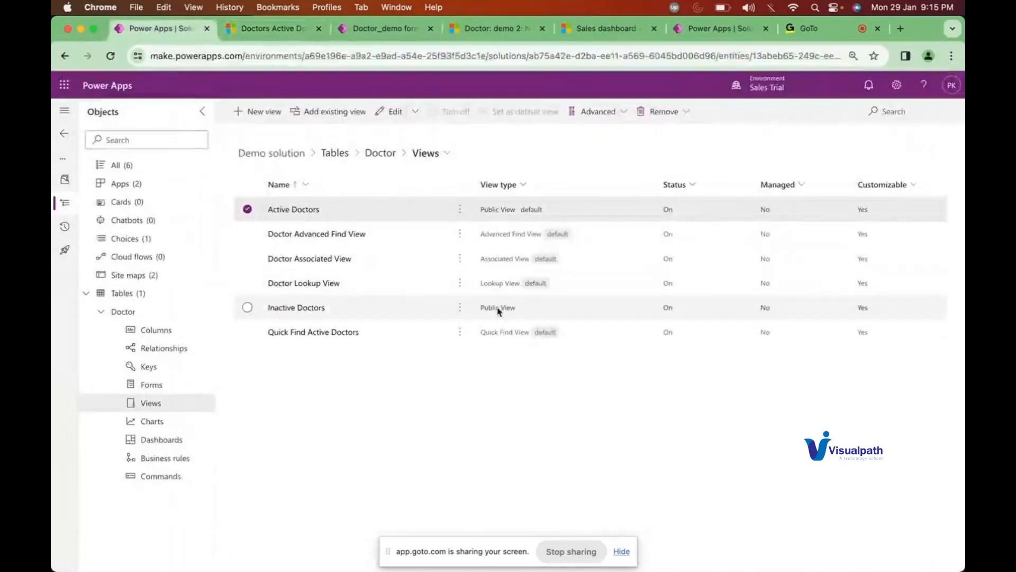
click(288, 29)
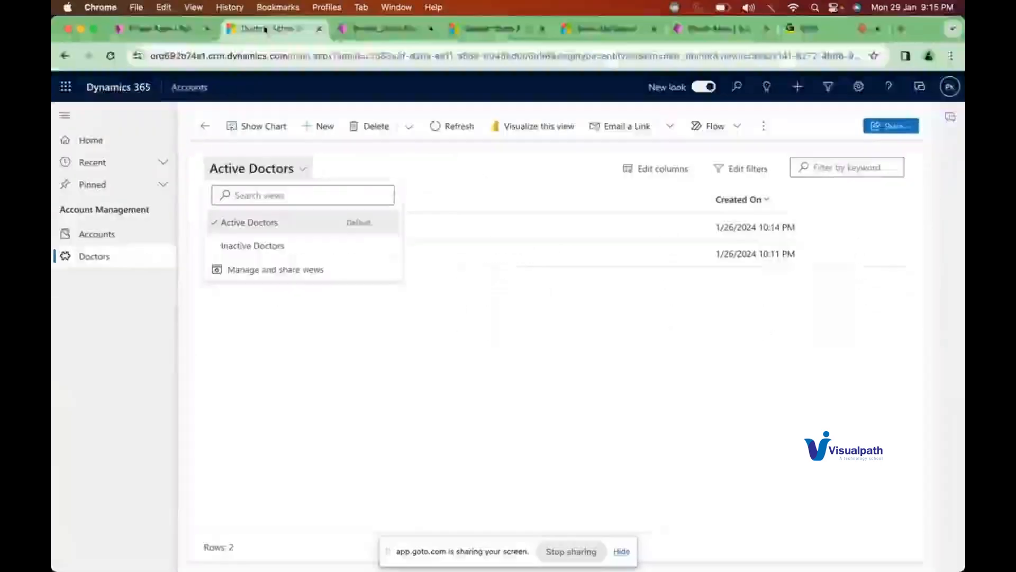
click(486, 169)
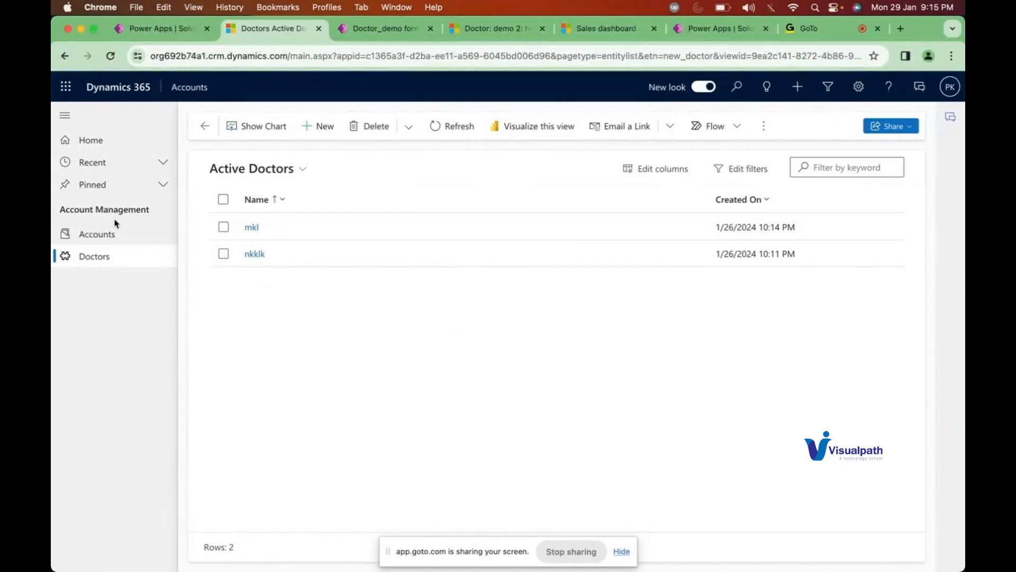
click(96, 235)
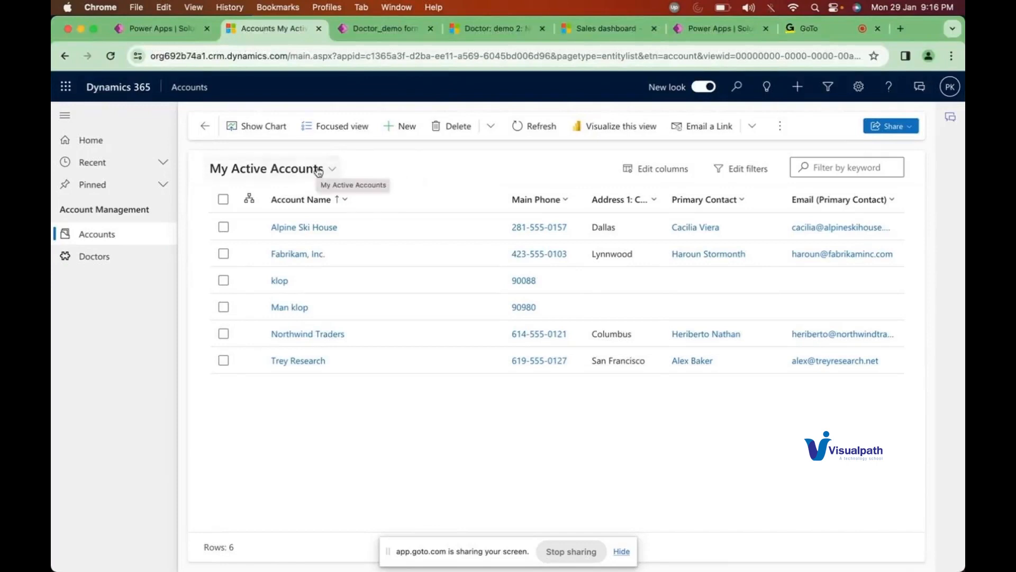
click(729, 170)
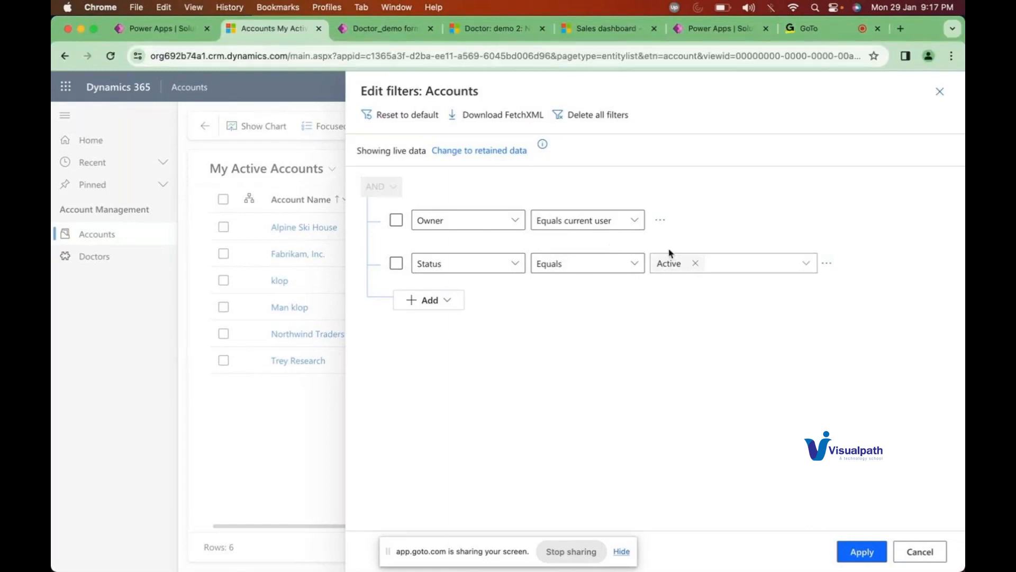
click(695, 264)
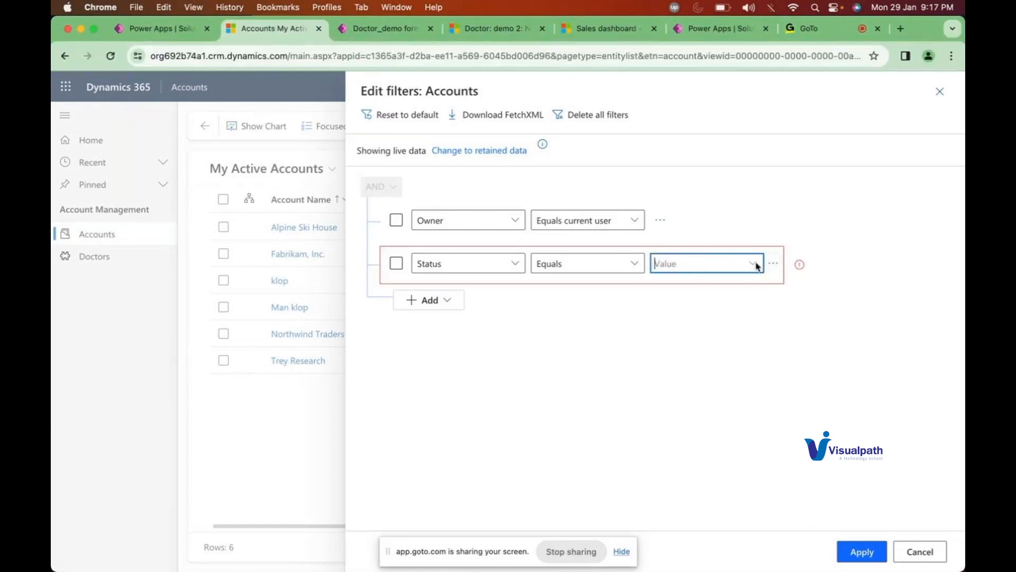
click(757, 266)
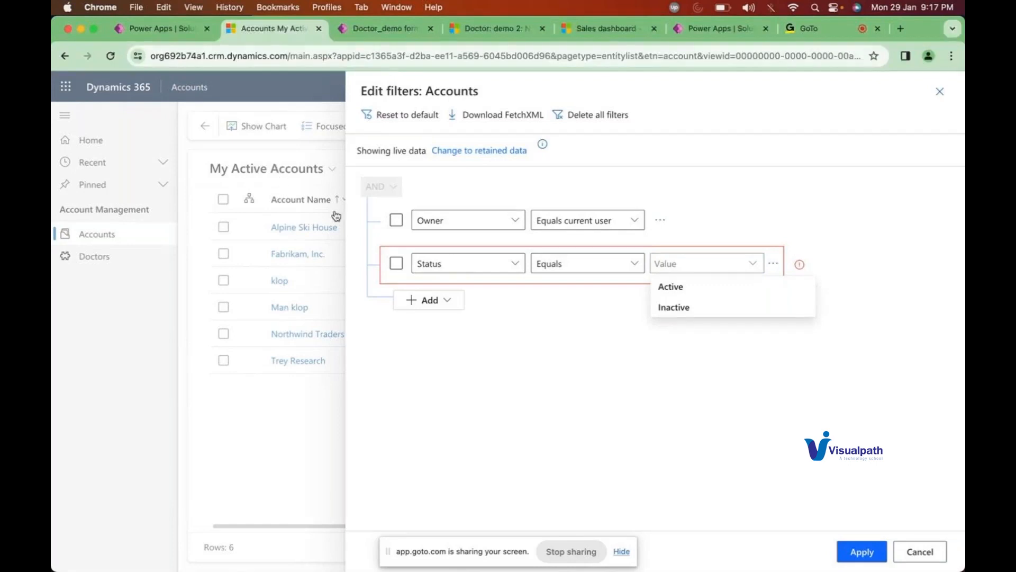
click(920, 551)
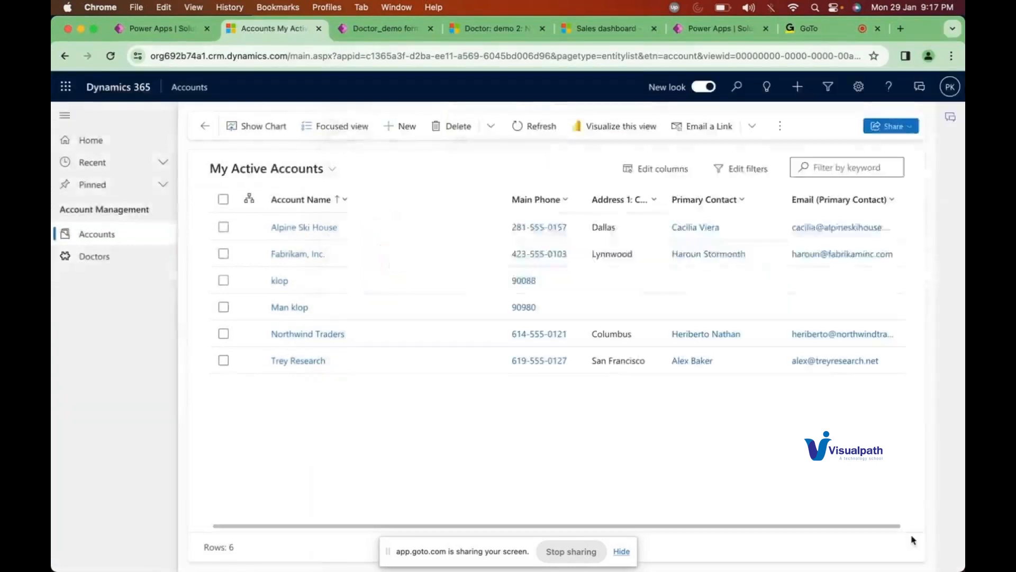
Step: Switch to the Active Accounts view and inspect its filter conditions without changing them
click(322, 179)
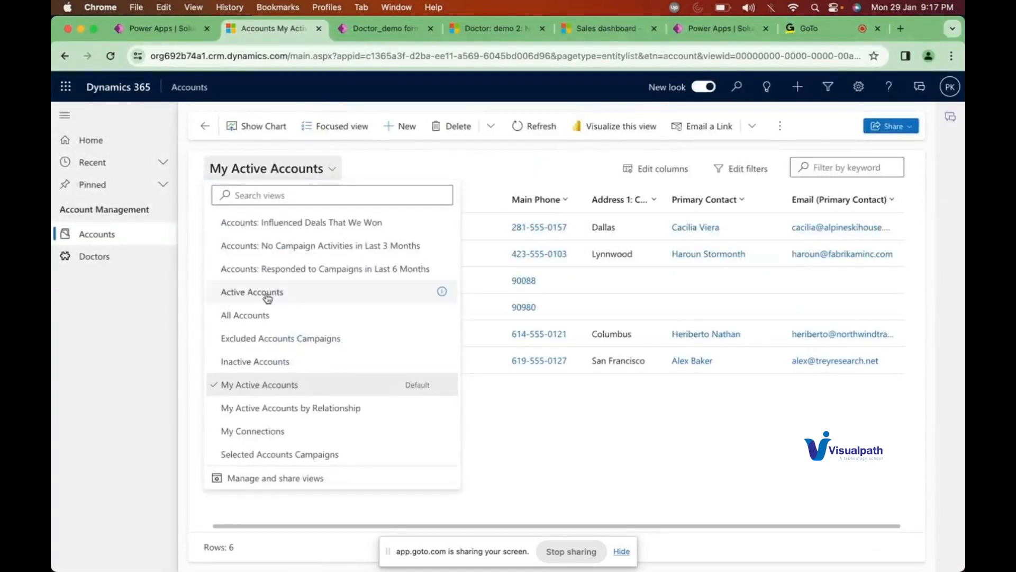
click(265, 294)
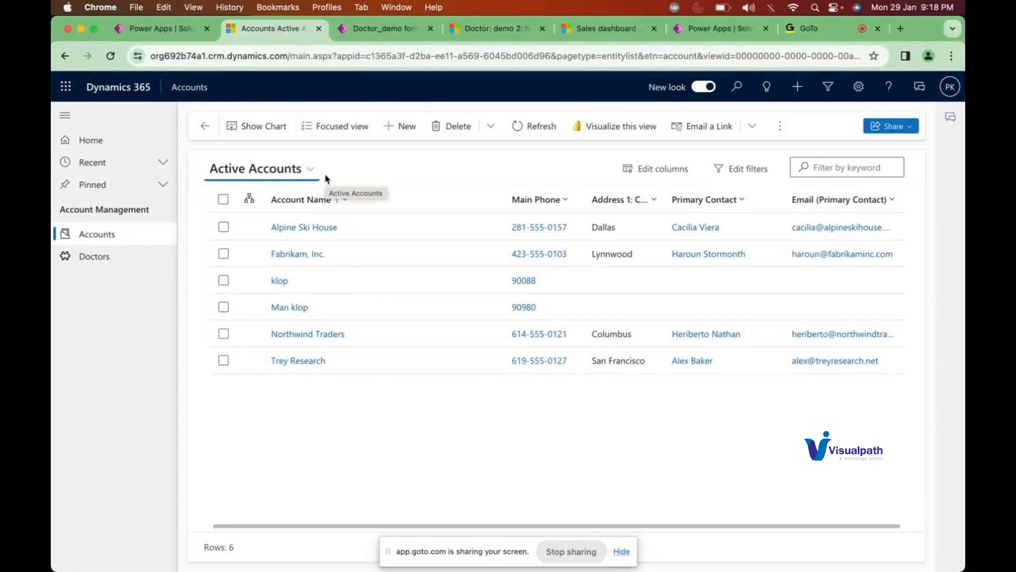
click(740, 171)
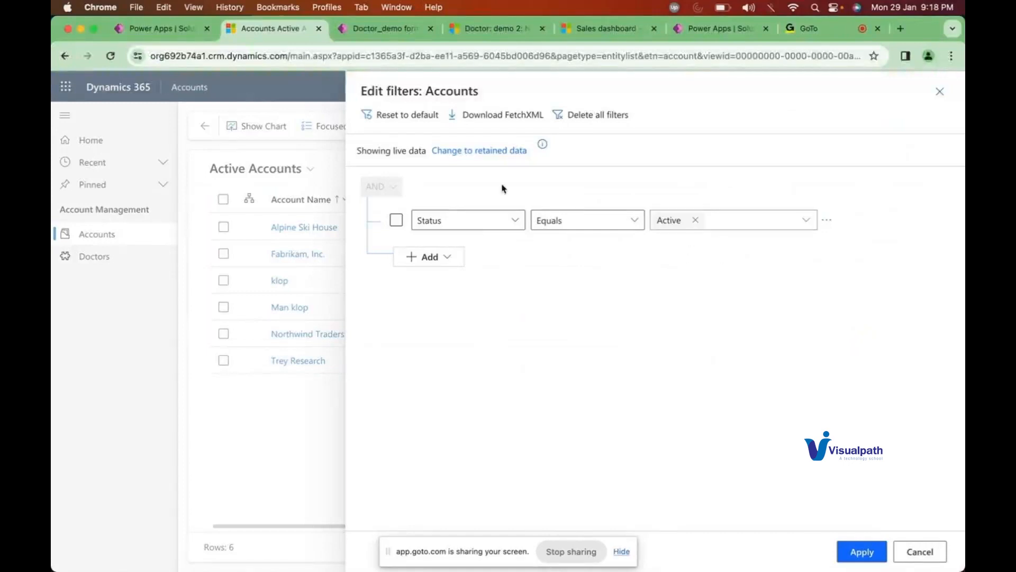
click(914, 555)
Step: Switch to the All Accounts view and review its filters, closing without changes
click(302, 169)
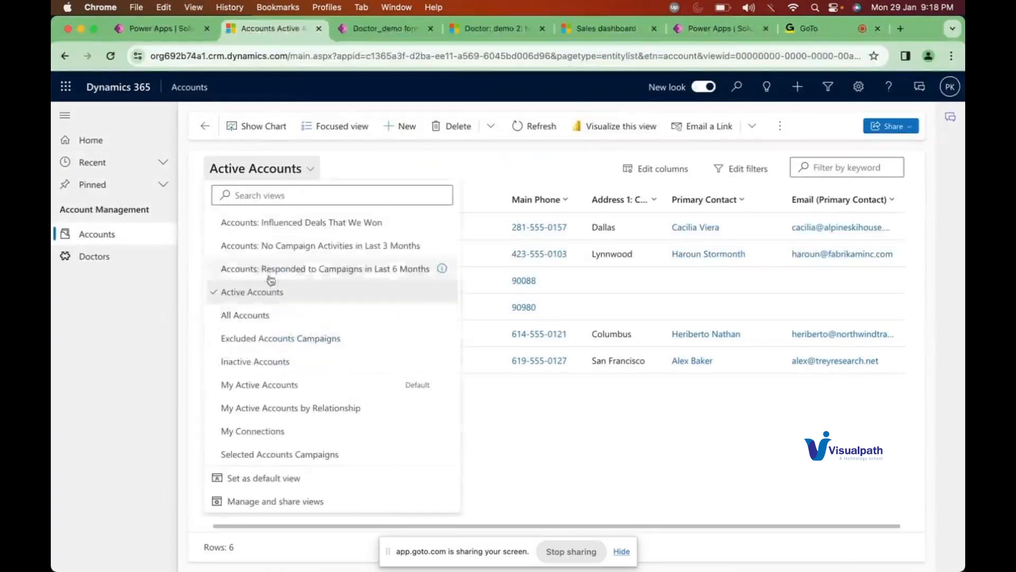
click(245, 318)
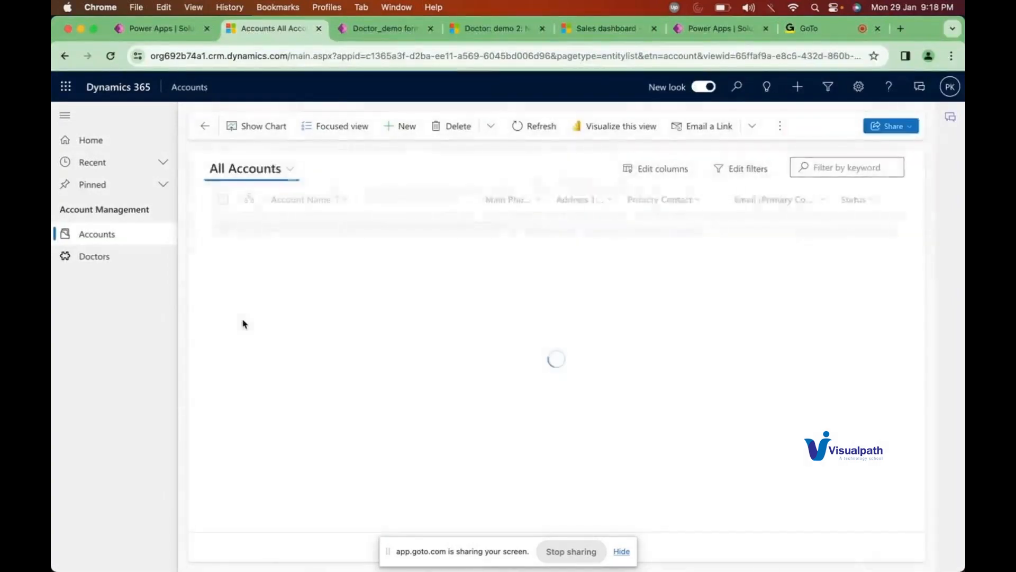
click(735, 169)
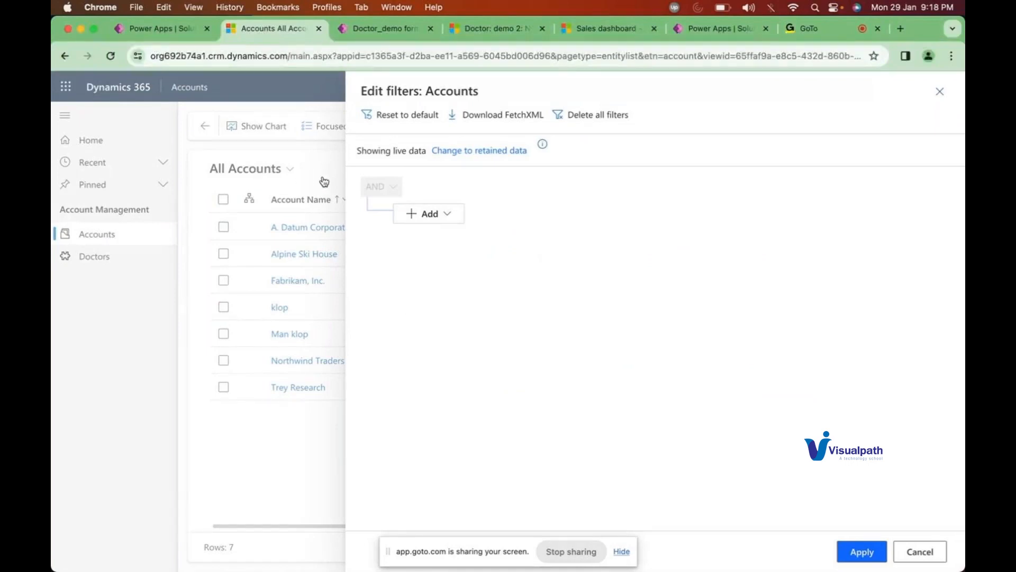
click(919, 552)
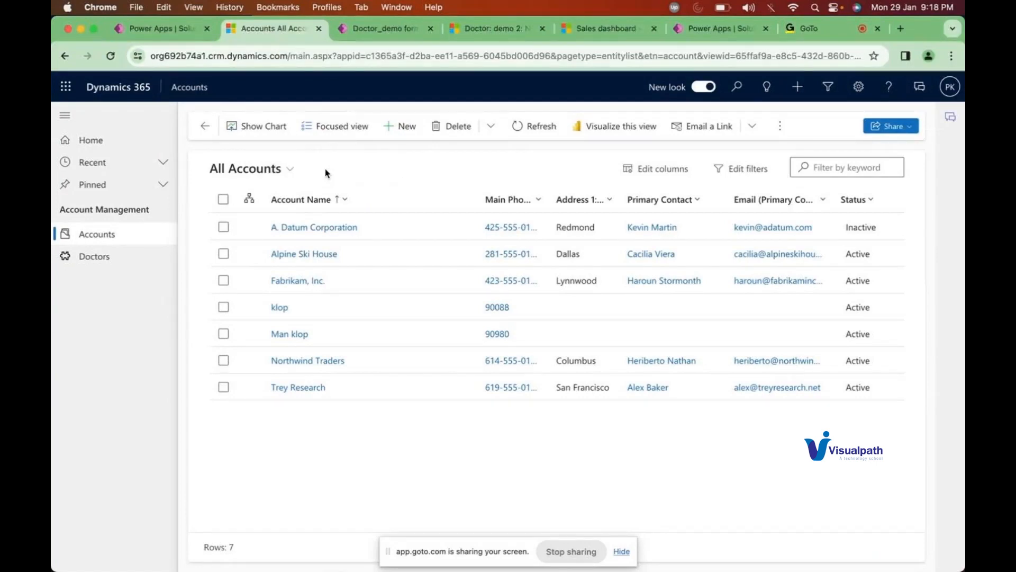
Step: Compare the Doctor form and views in Power Apps, then close the views list on All Accounts
click(293, 175)
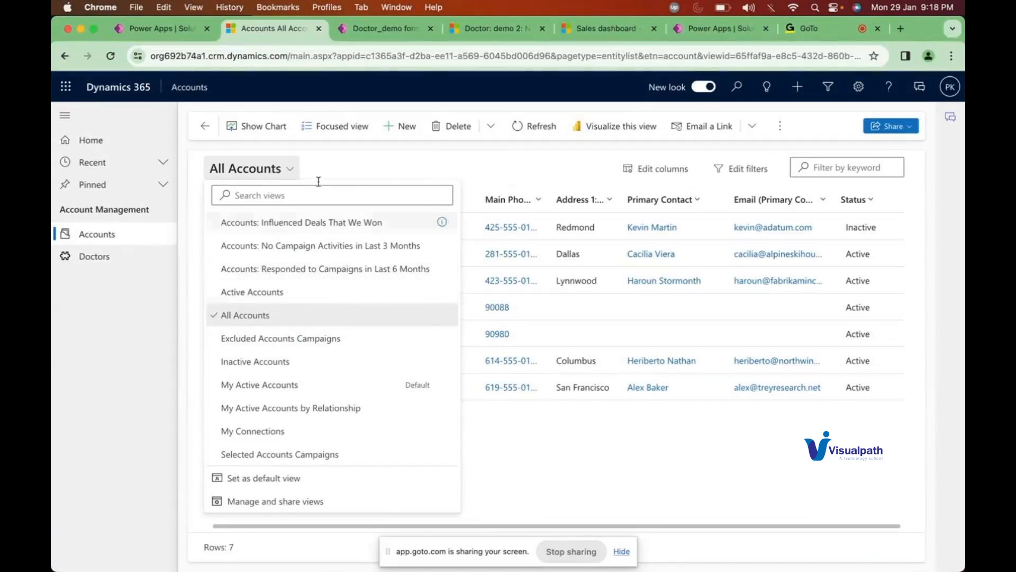
click(372, 31)
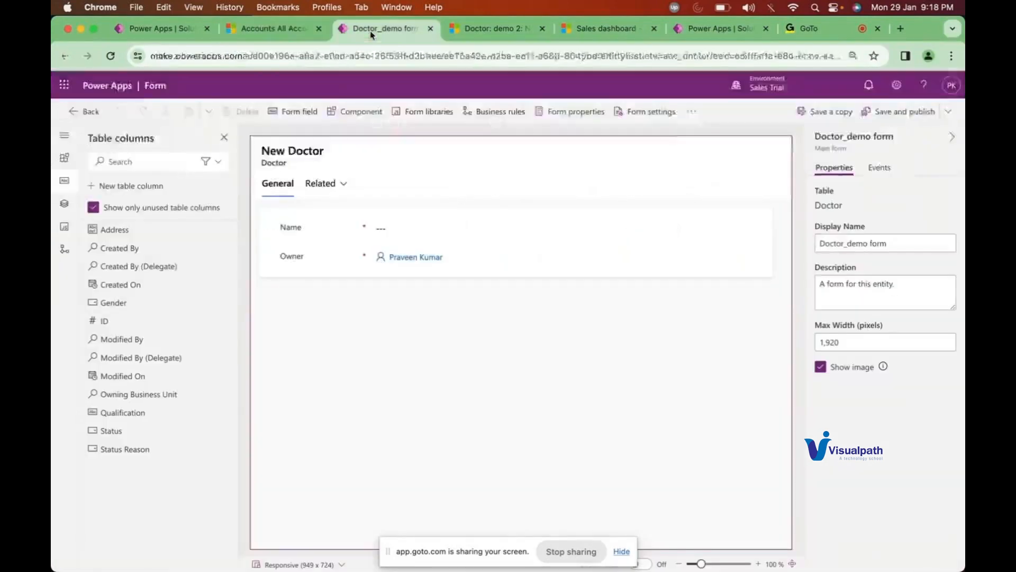
click(189, 33)
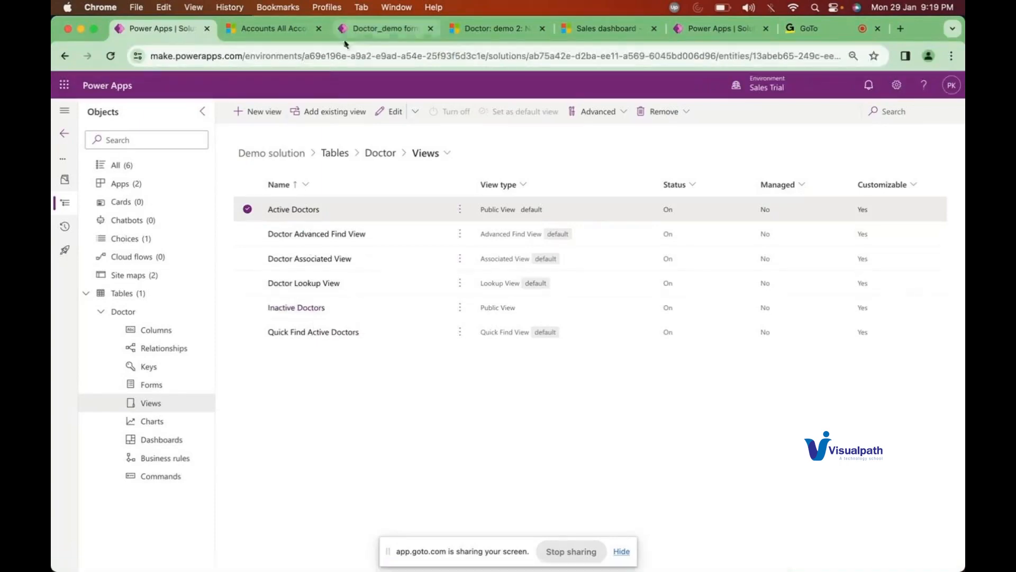
click(381, 29)
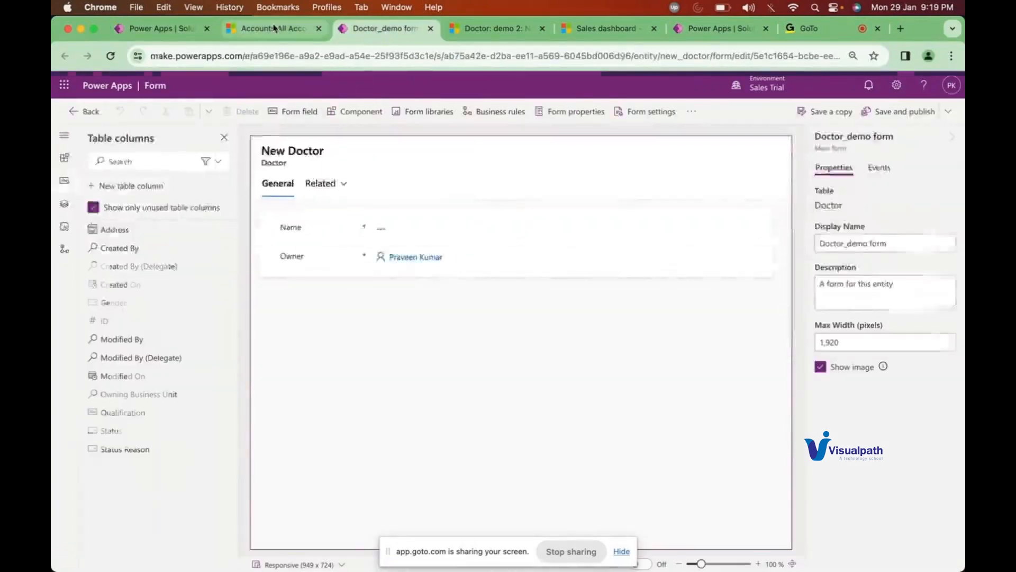
click(274, 30)
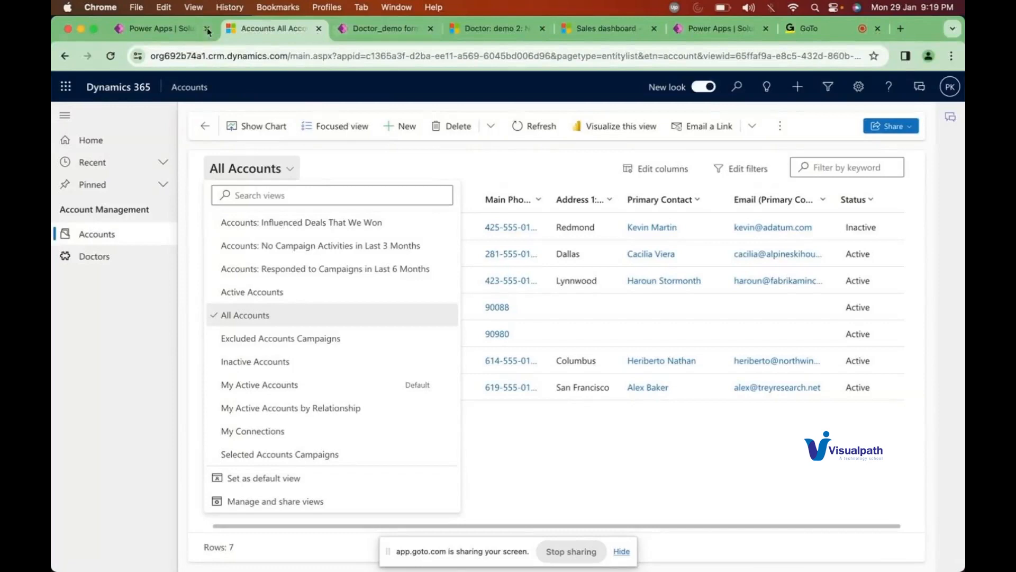
click(164, 33)
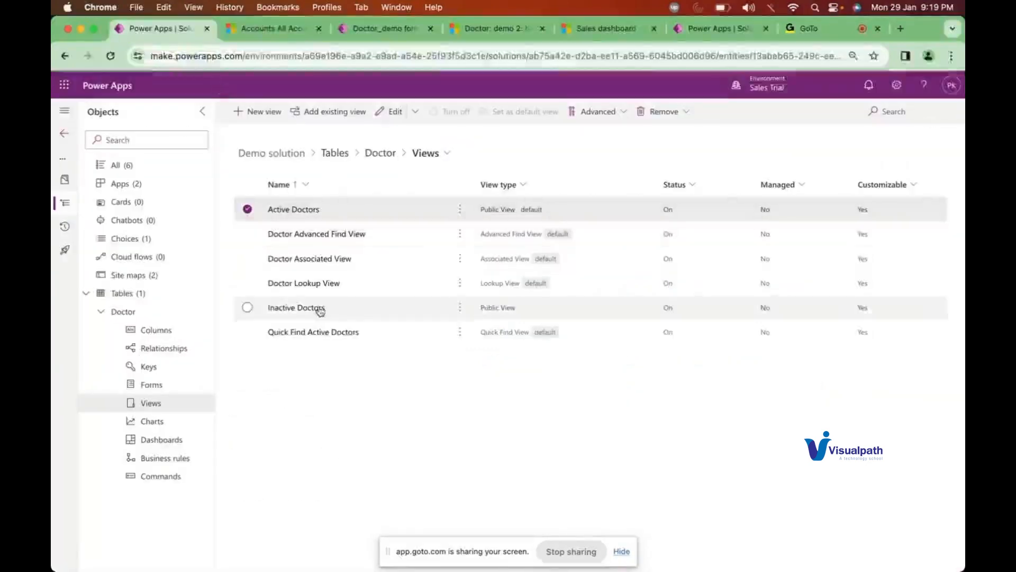
click(262, 32)
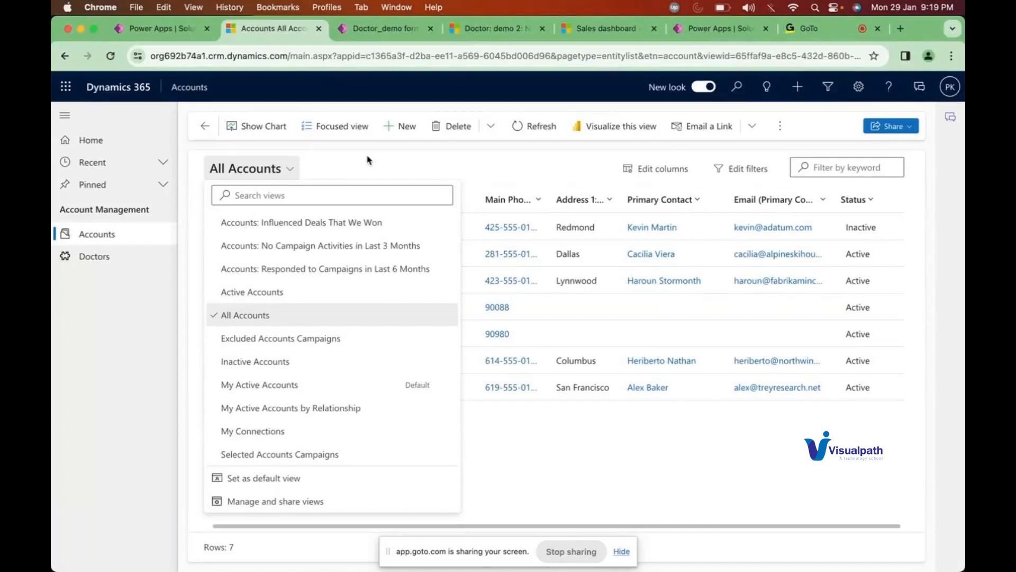
click(259, 317)
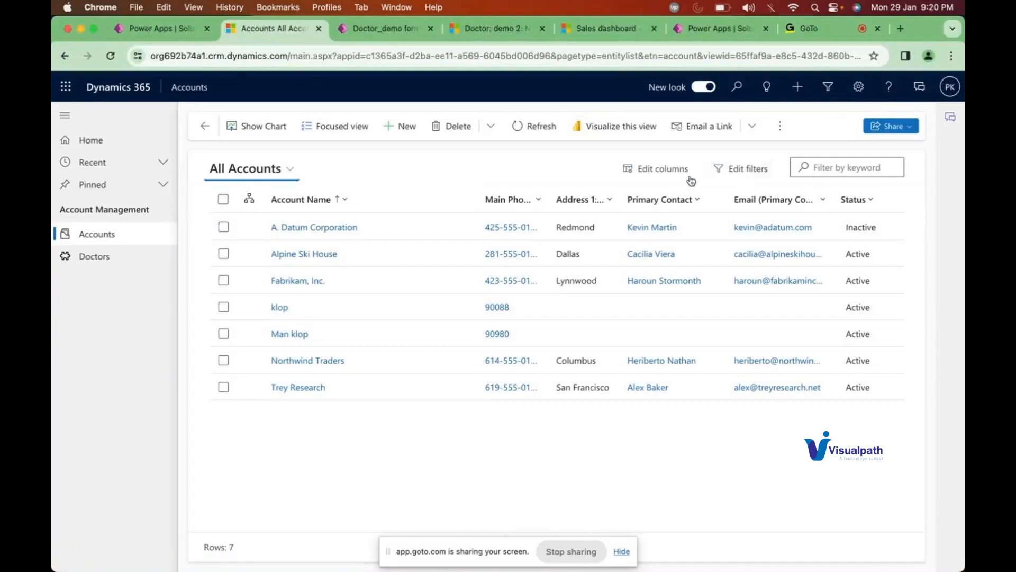
Step: Add and apply an Account Name Contains 'klop' filter, leaving klop and Man klop
click(742, 170)
click(434, 215)
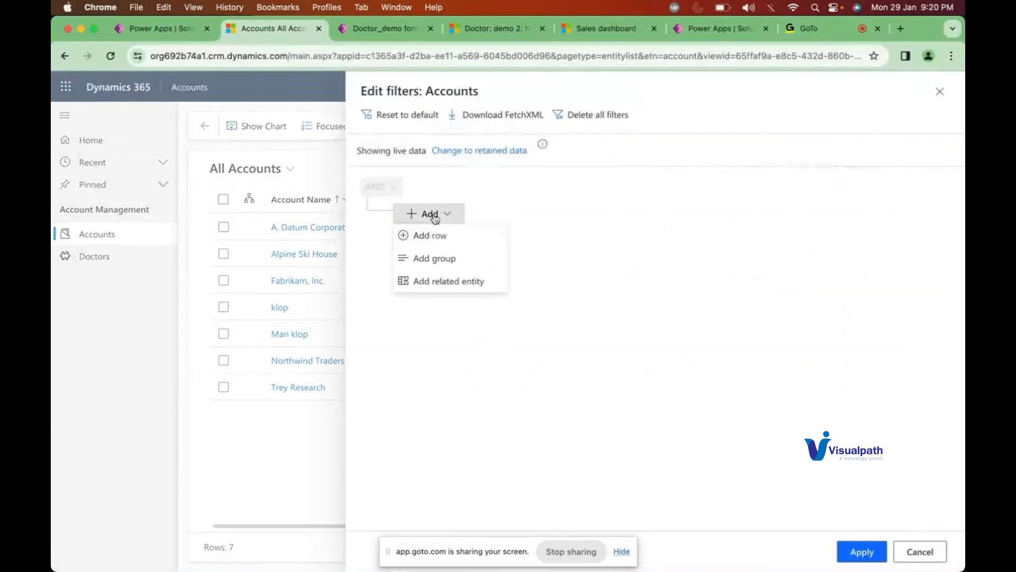
click(430, 236)
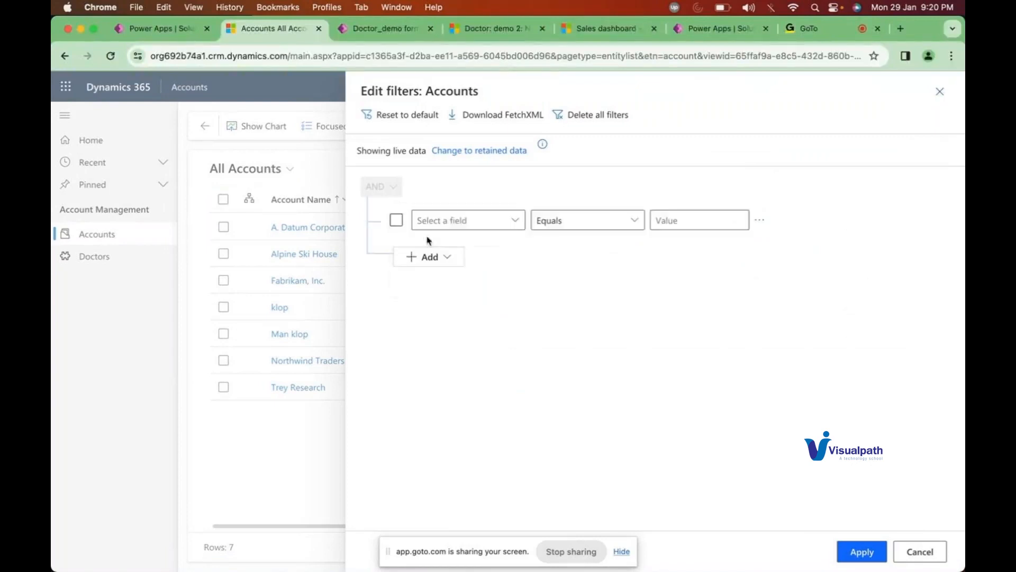
click(455, 220)
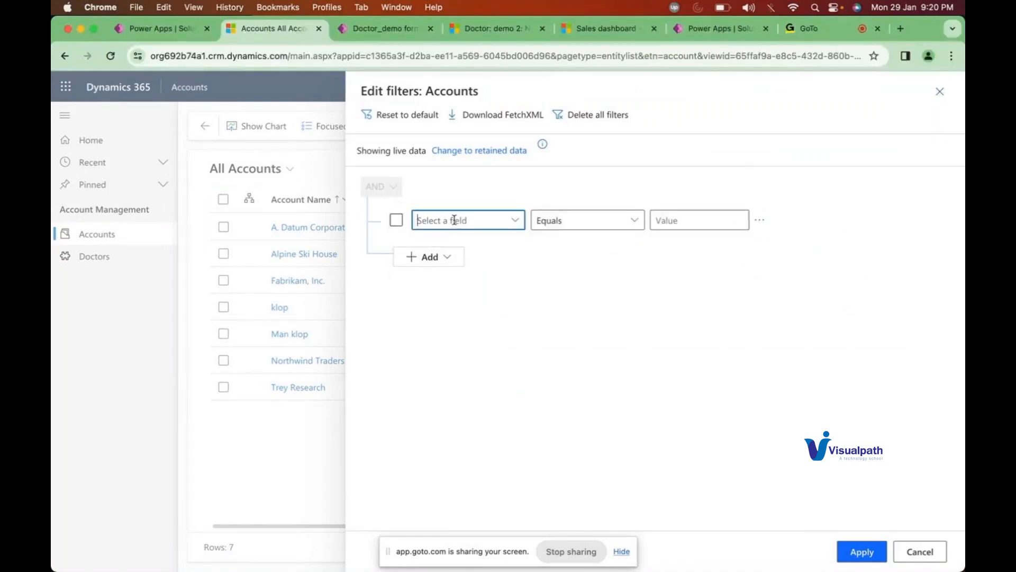
text(Account Name)
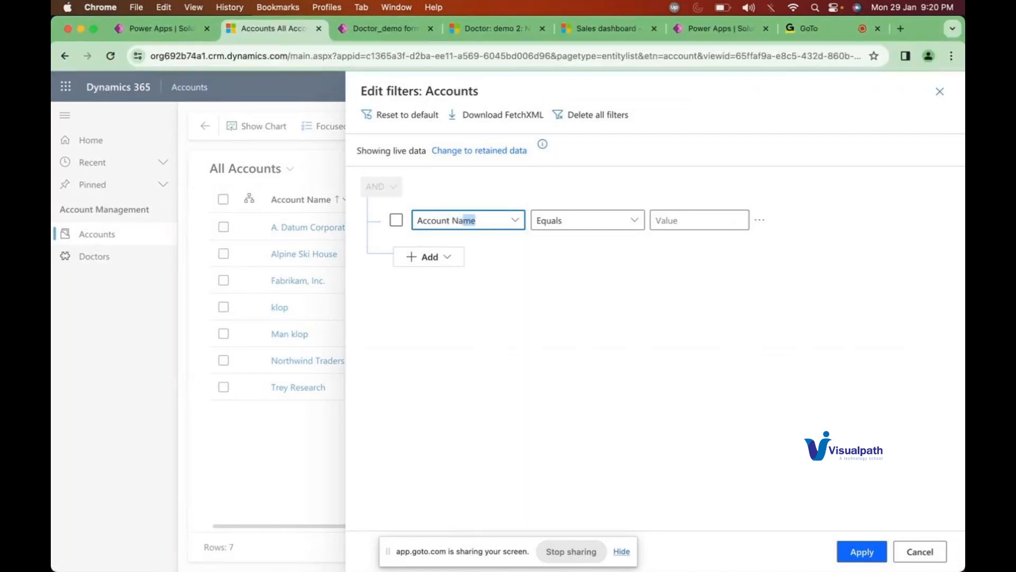
key(Tab)
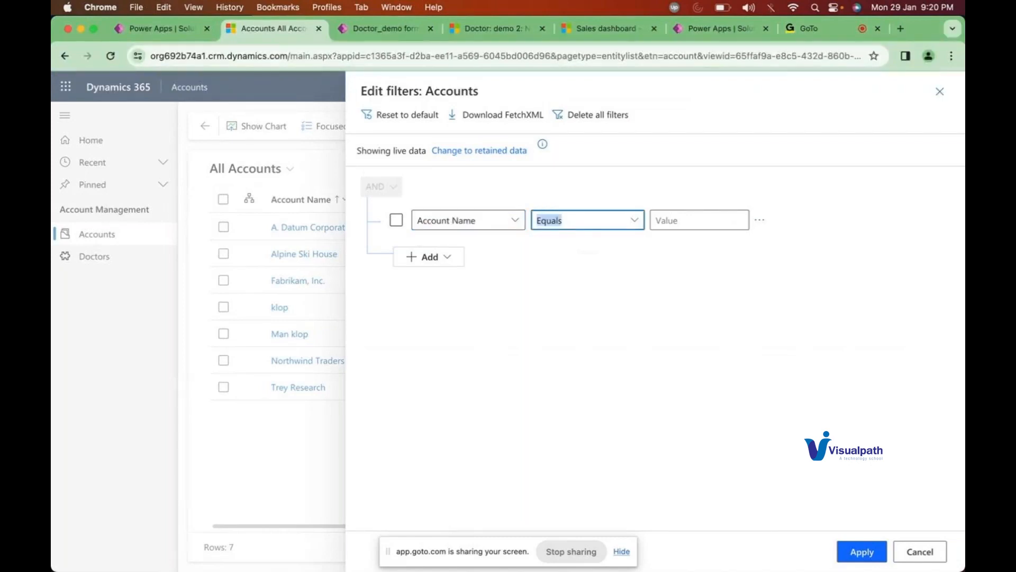
click(632, 222)
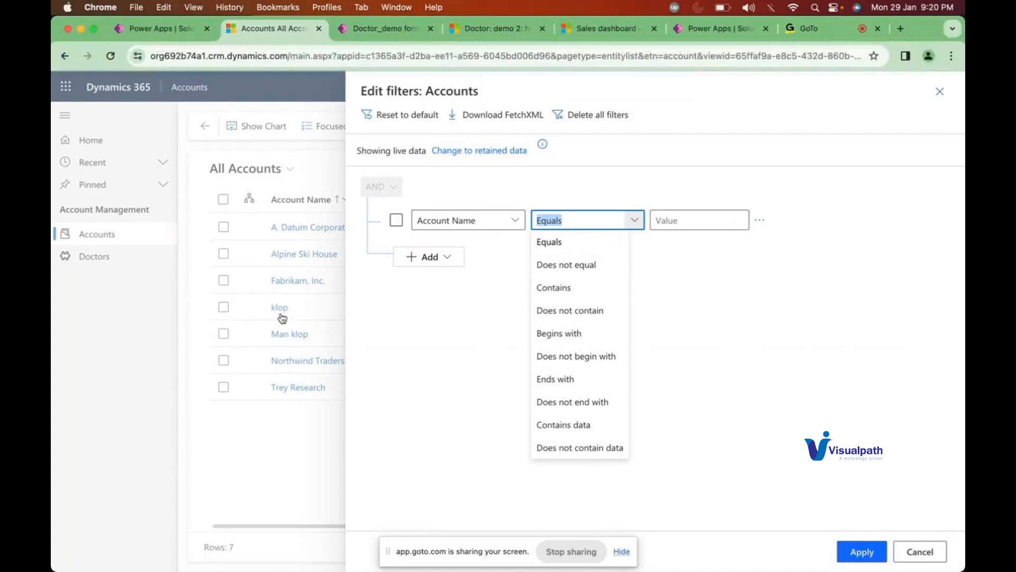
click(560, 289)
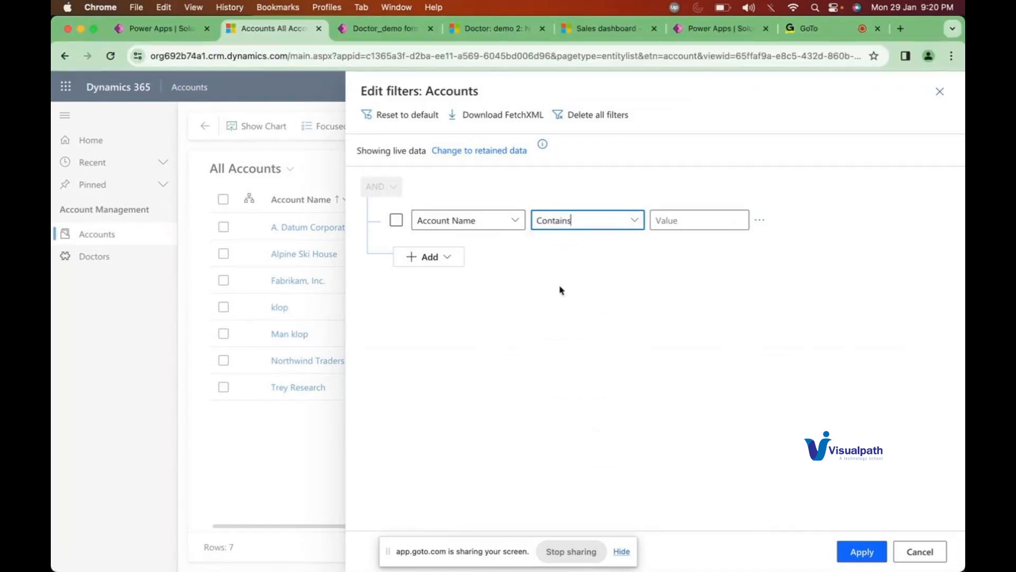
click(675, 219)
text(klop)
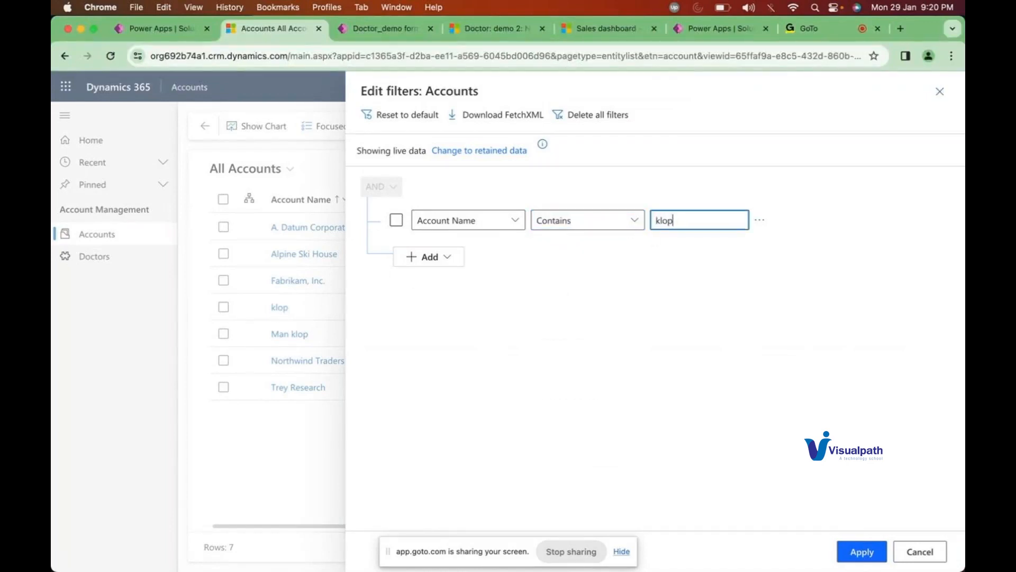
click(693, 265)
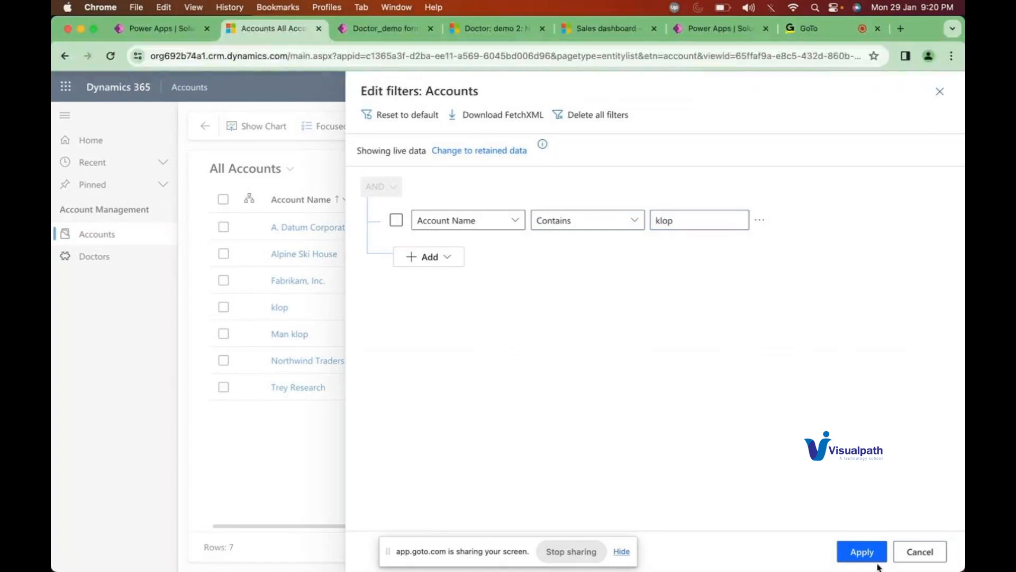
click(869, 545)
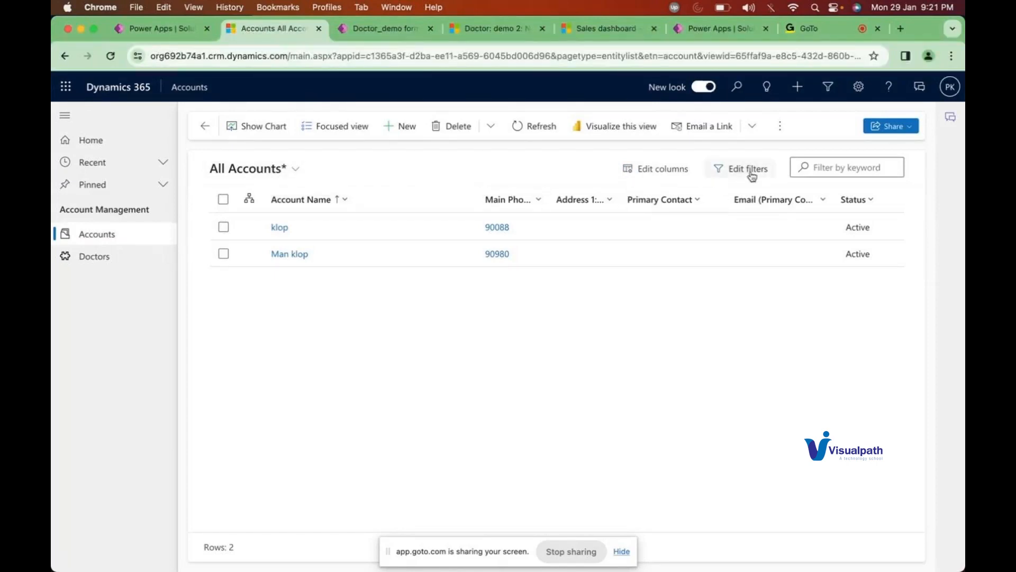
Step: Check the Doctor views in Power Apps, then open the account views list on the filtered Accounts
click(172, 31)
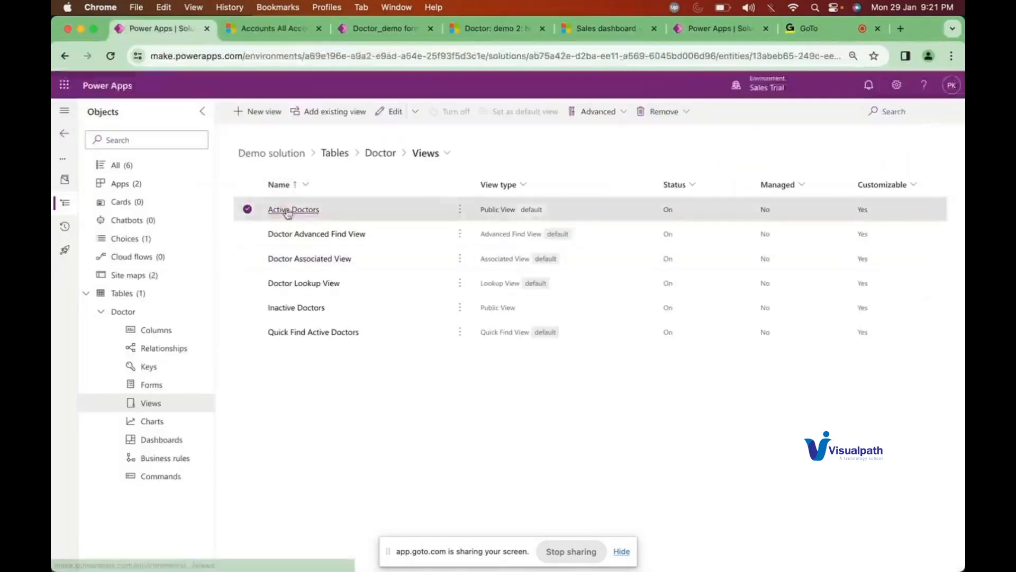
click(289, 35)
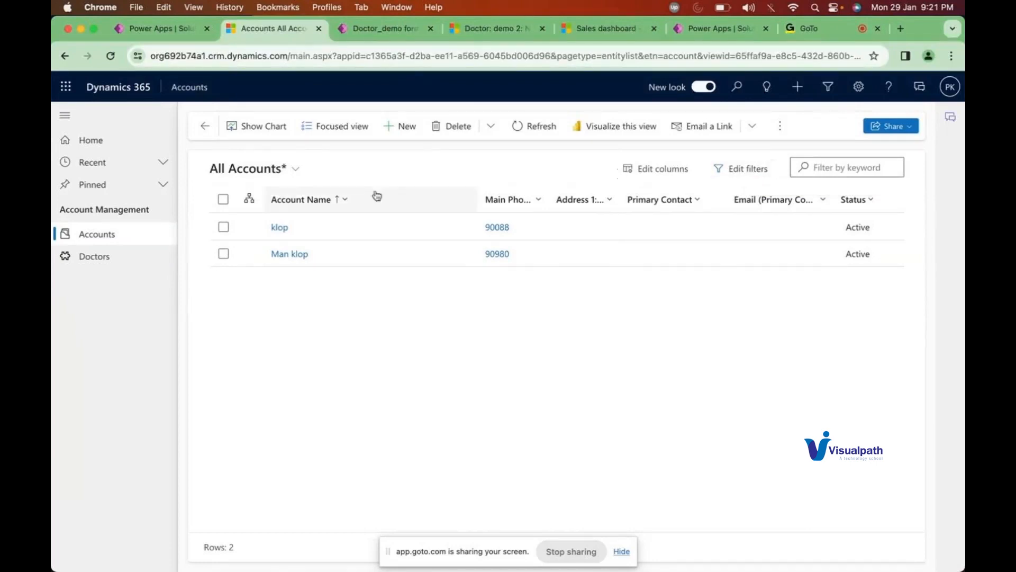
click(291, 173)
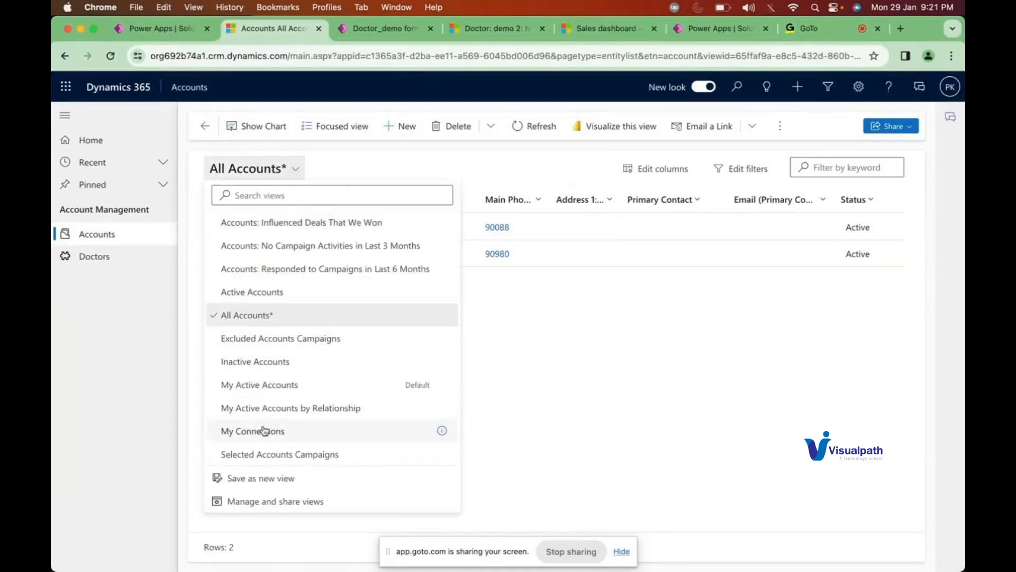
Step: Save the klop-filtered list as a new view named 'All Accounts with KLOP' and confirm it appears
click(246, 483)
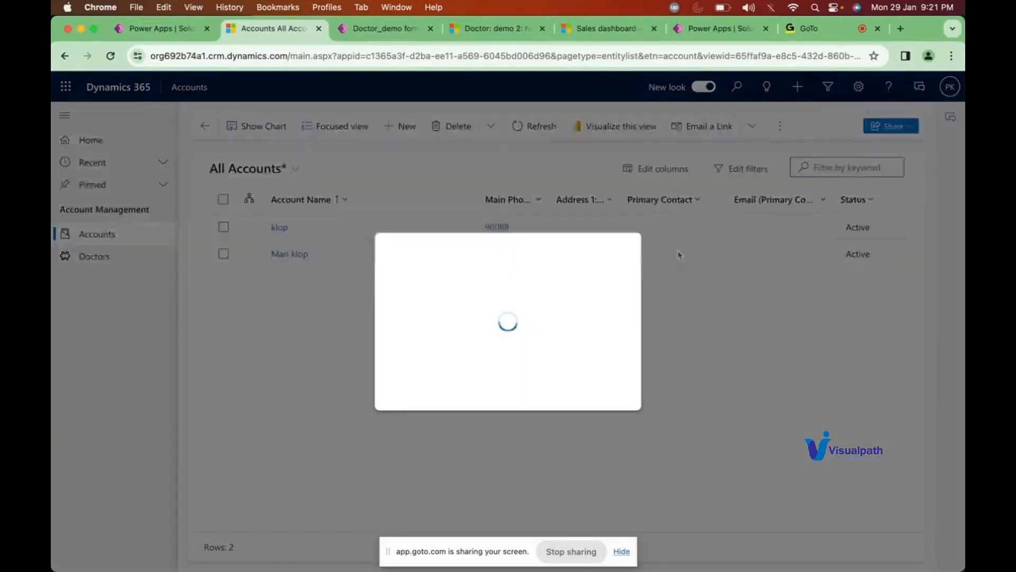
click(556, 295)
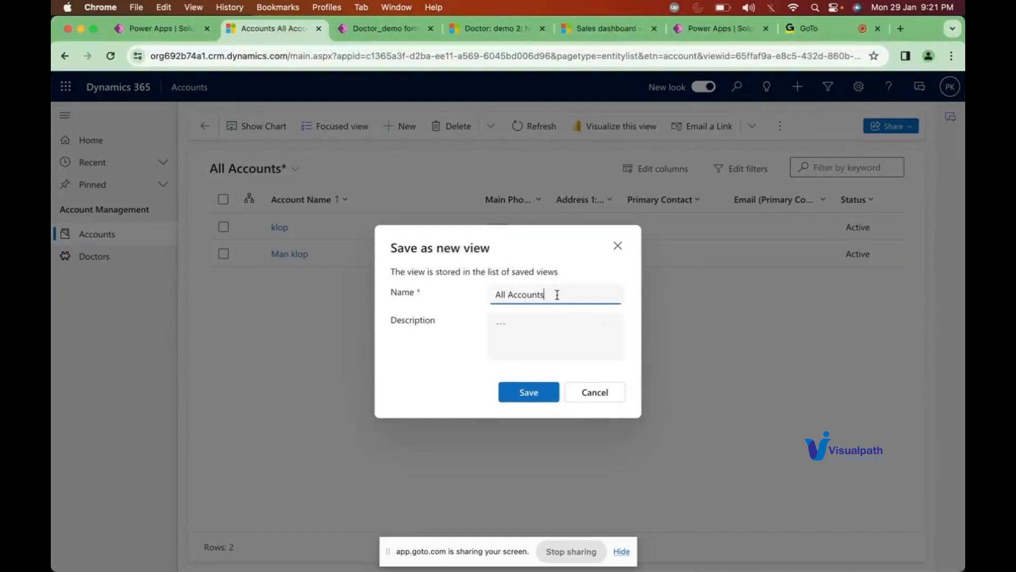
text(with KLOP)
click(454, 324)
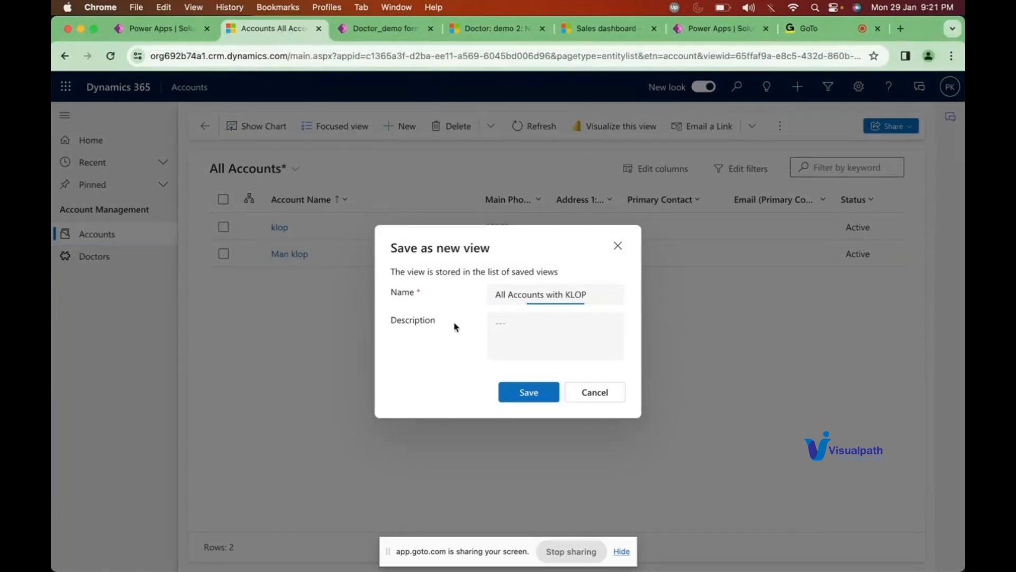
click(523, 398)
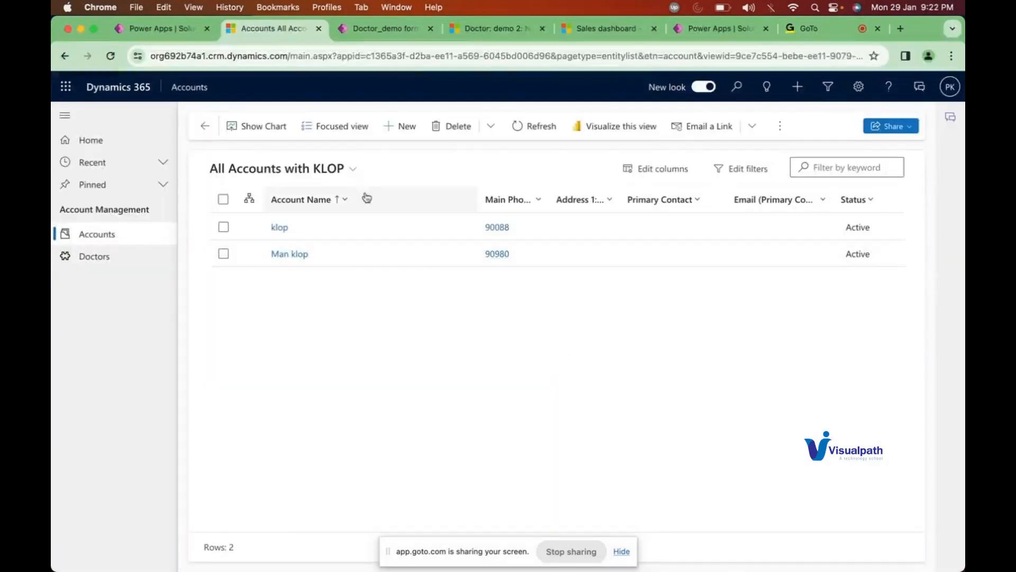
click(349, 174)
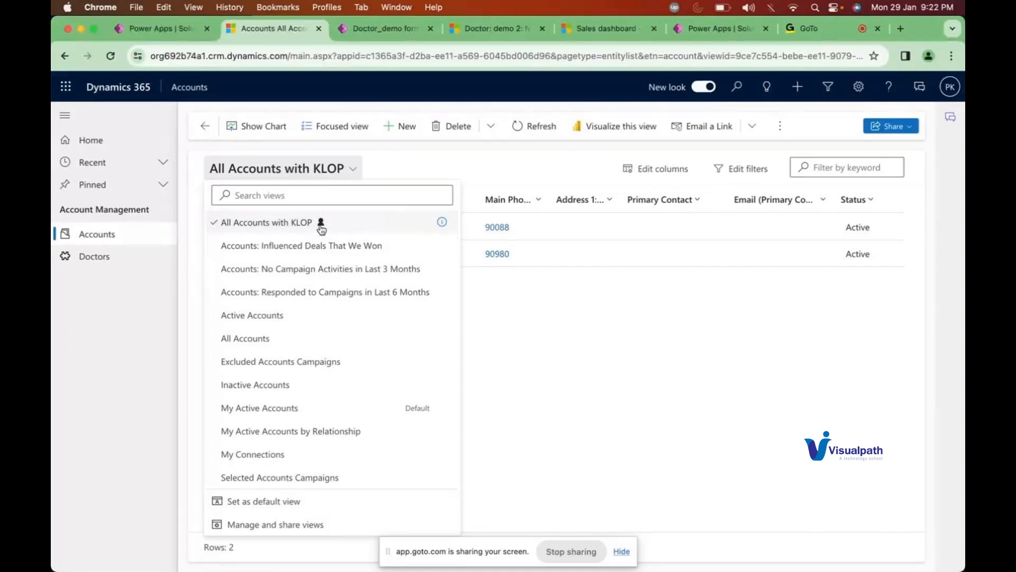
click(160, 32)
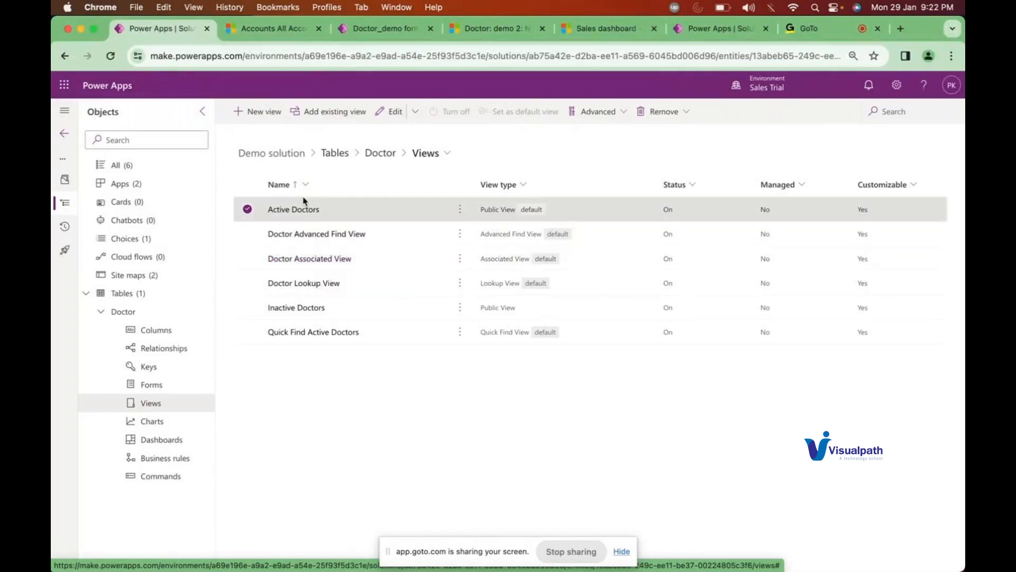
click(263, 32)
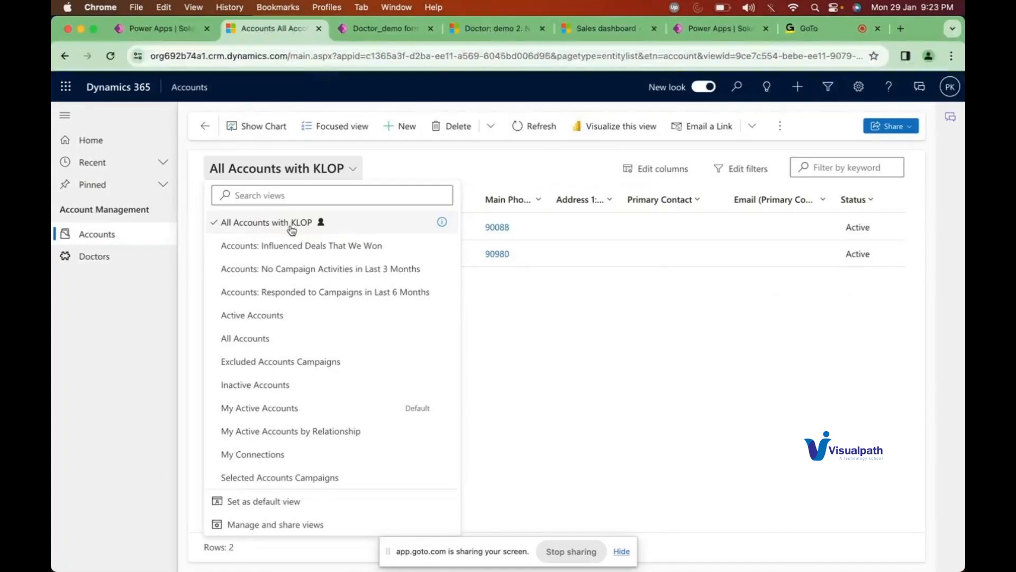
Step: Open sharing for the All Accounts with KLOP view and select the AIBuilder_StructuredML_Prod_CDS team
click(262, 525)
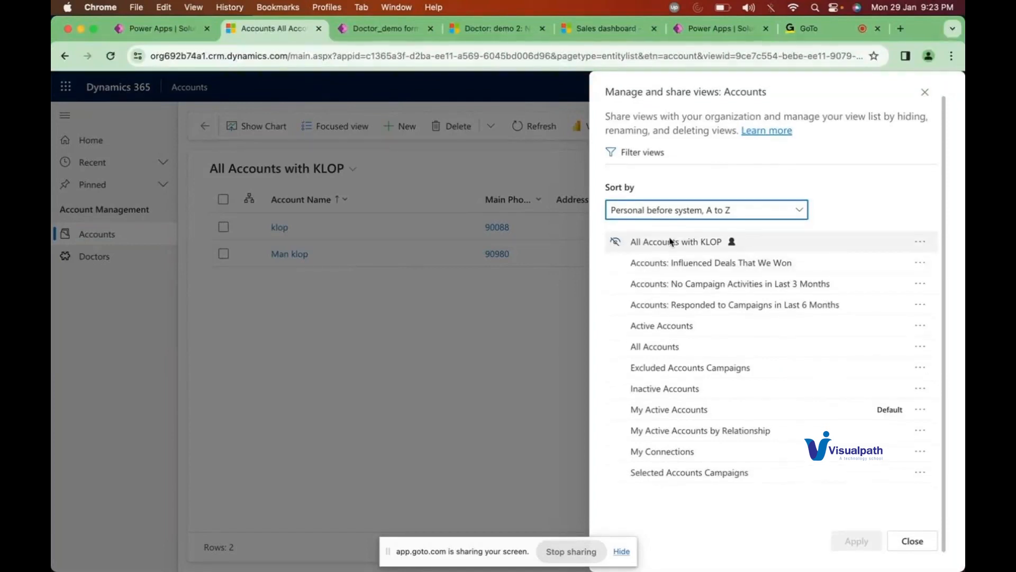
click(921, 242)
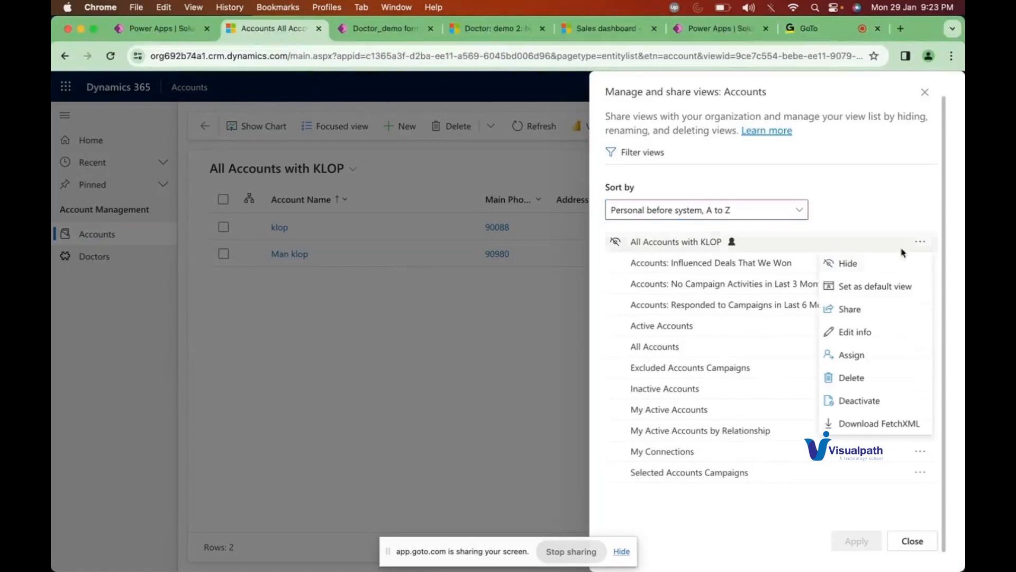
click(849, 309)
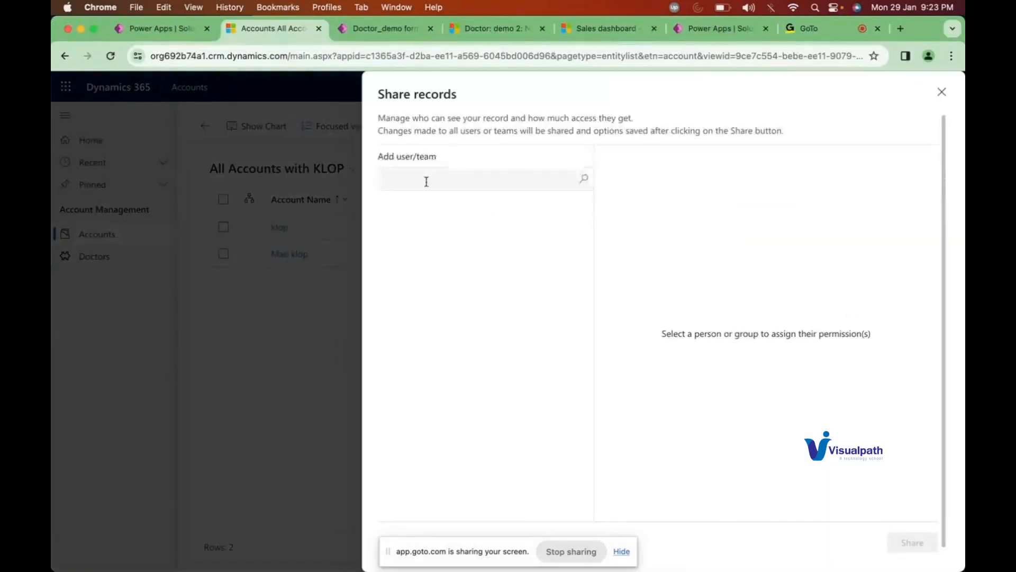
click(426, 180)
key(Return)
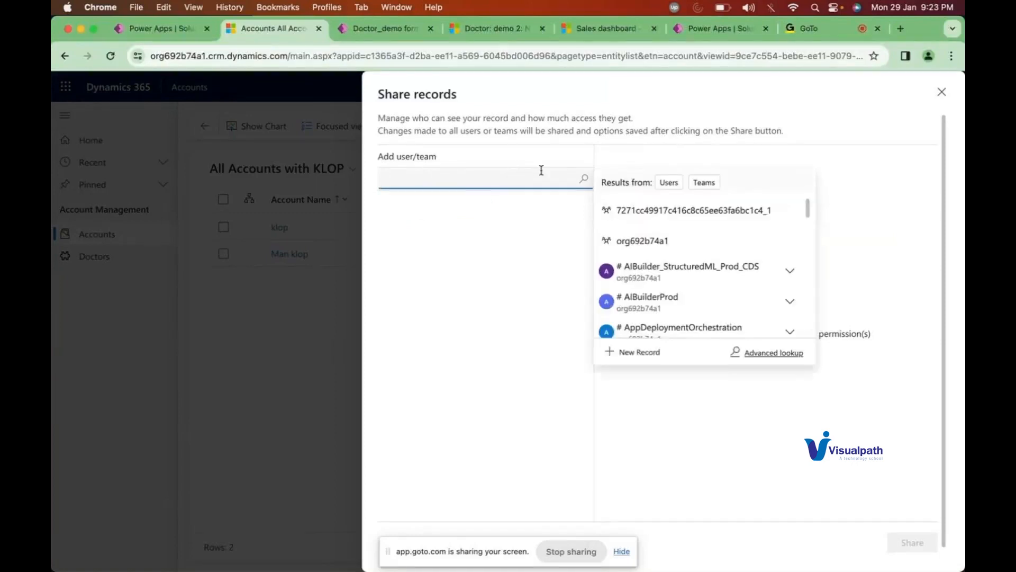
click(651, 268)
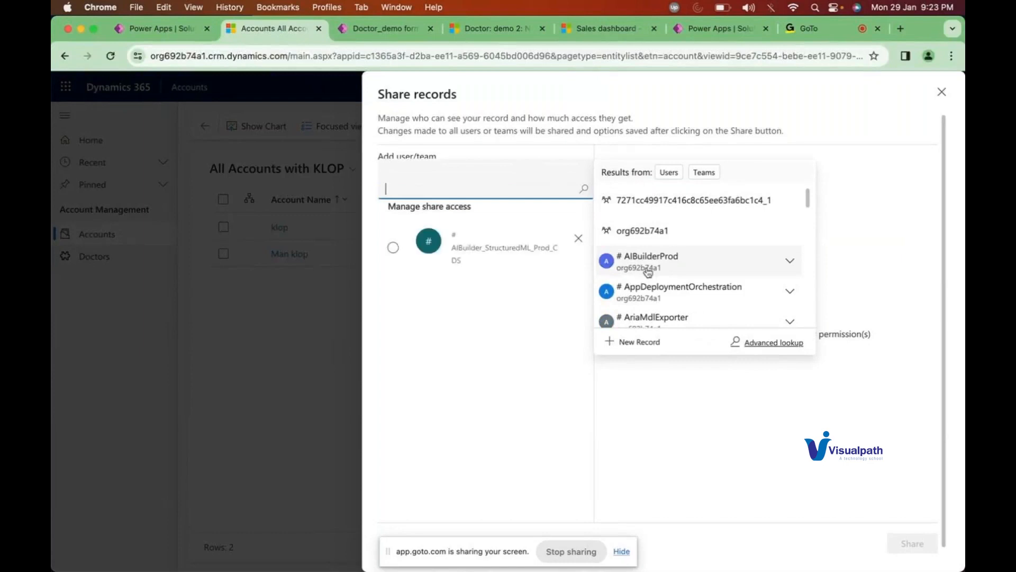
click(393, 247)
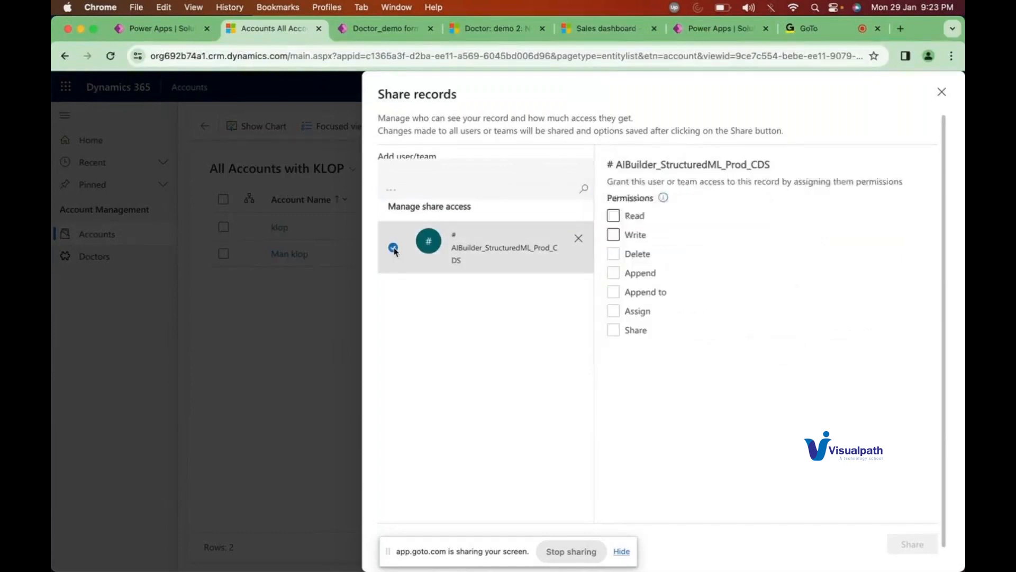
Step: Grant Read and Write permission, share the view, and close the sharing panels
click(616, 217)
click(615, 236)
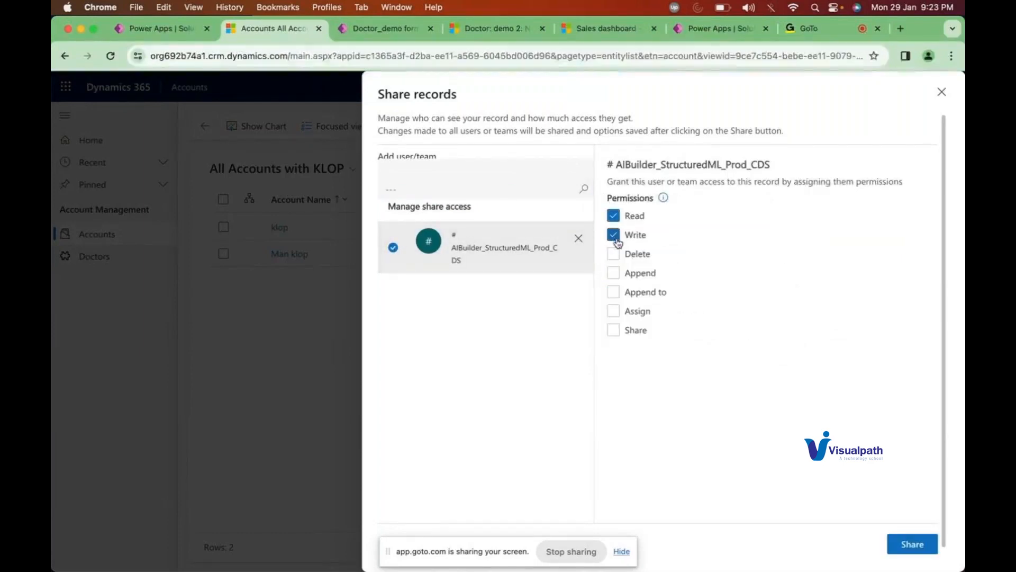
click(908, 546)
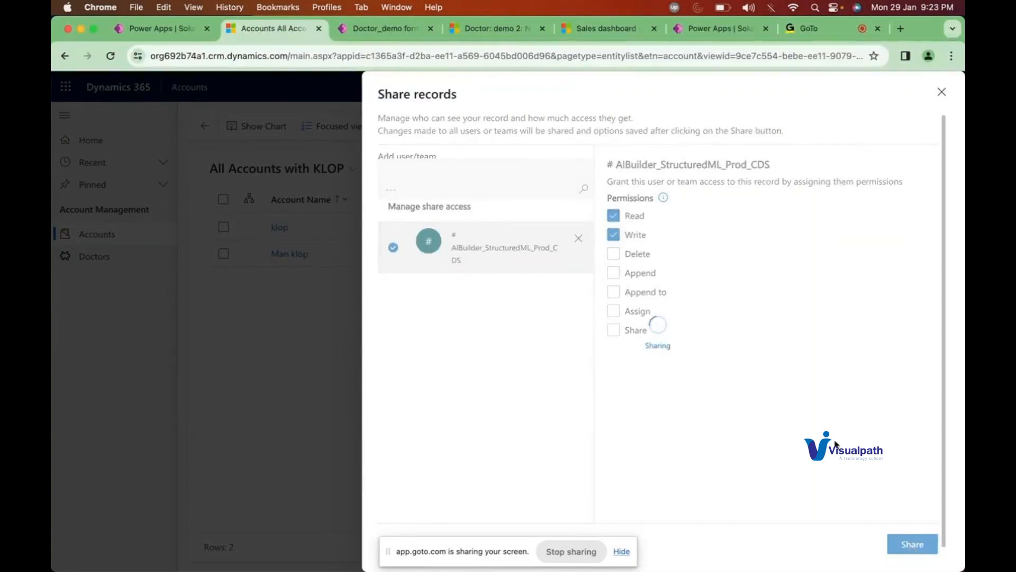
click(941, 93)
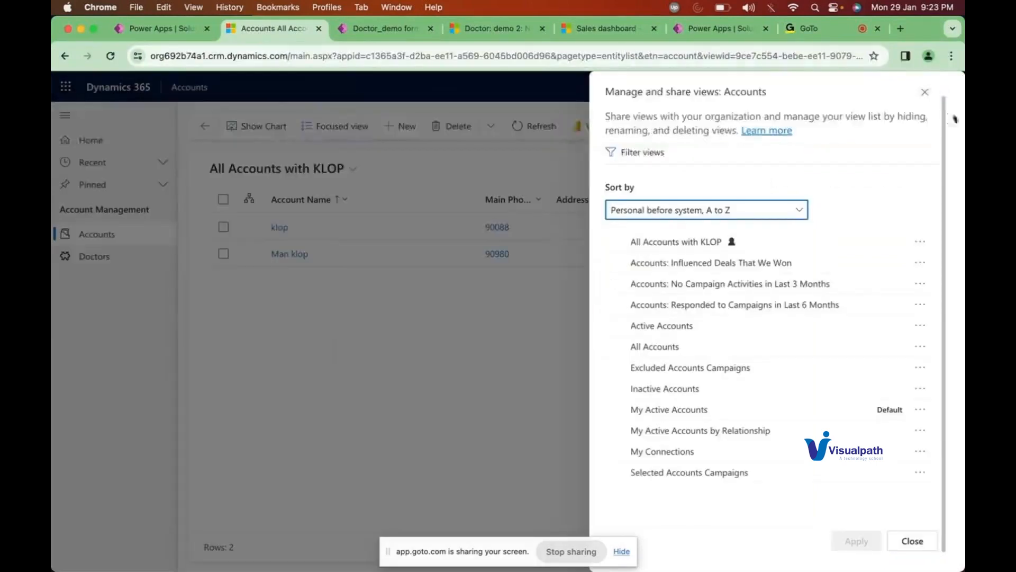
click(925, 93)
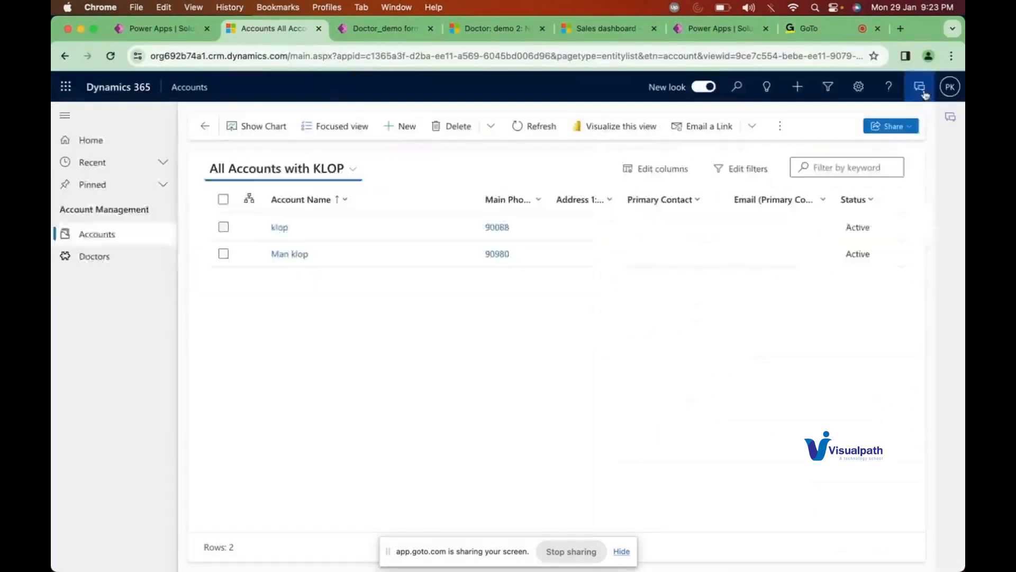
click(245, 178)
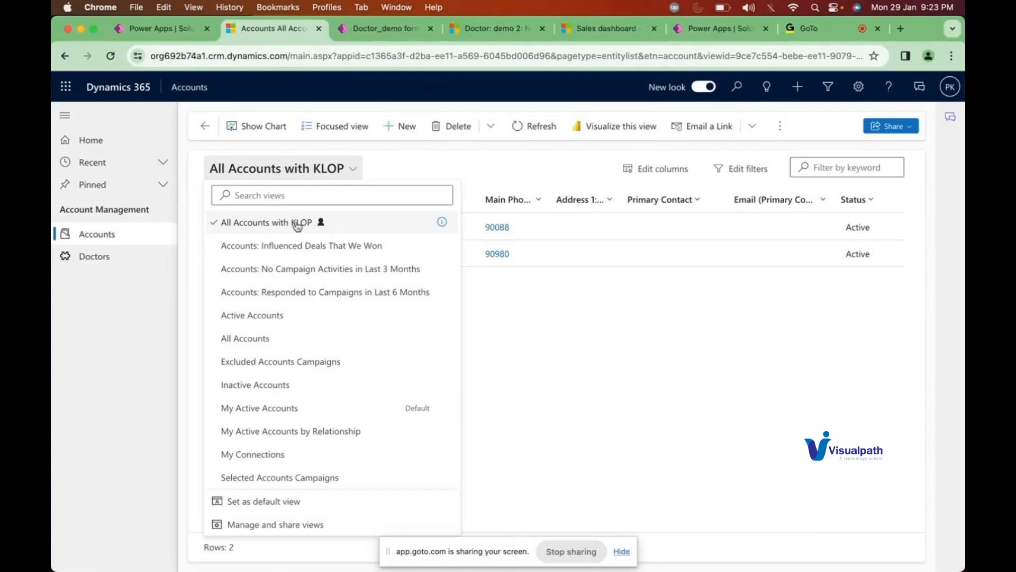
click(515, 338)
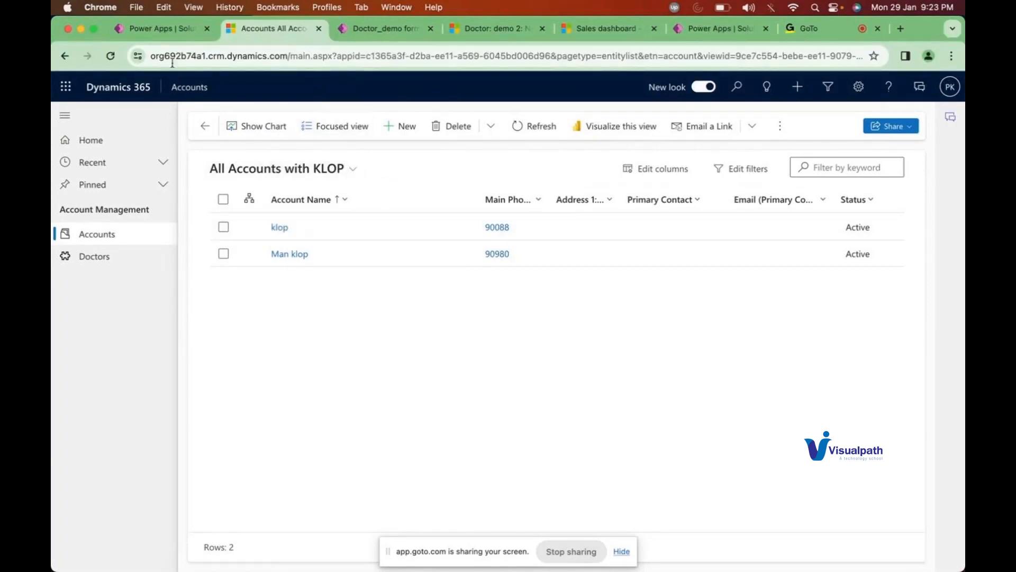
click(176, 32)
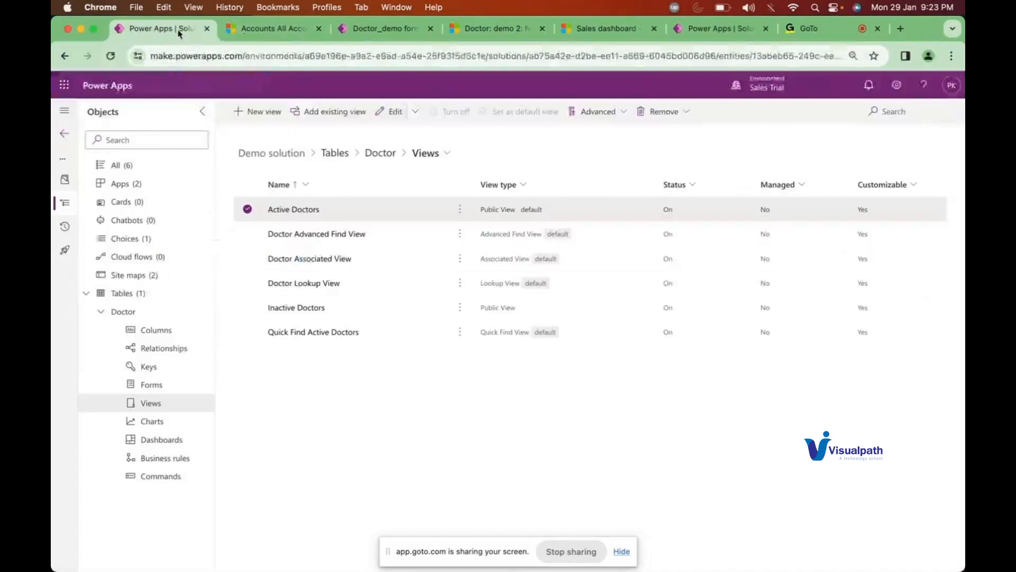
click(247, 209)
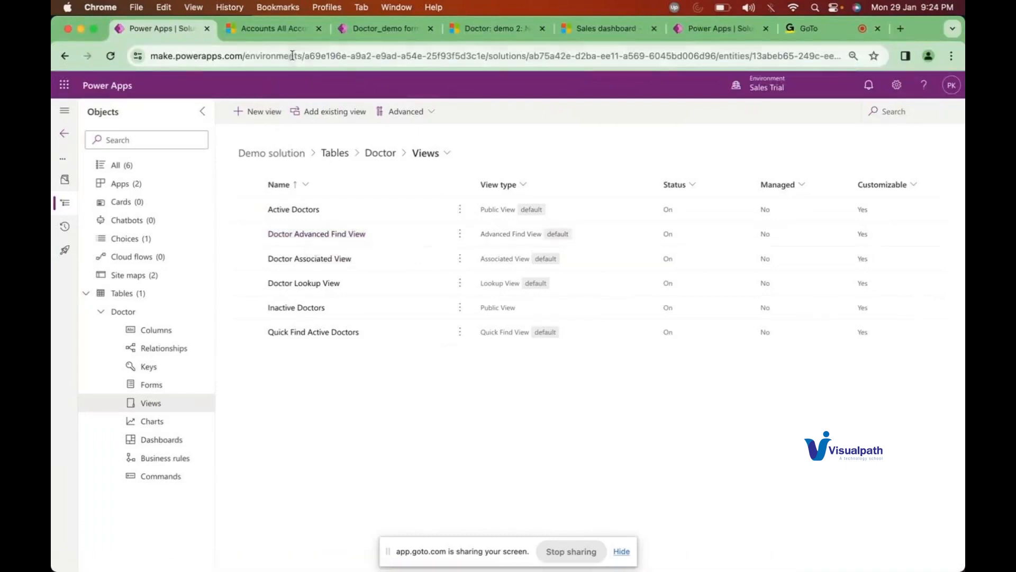
click(284, 36)
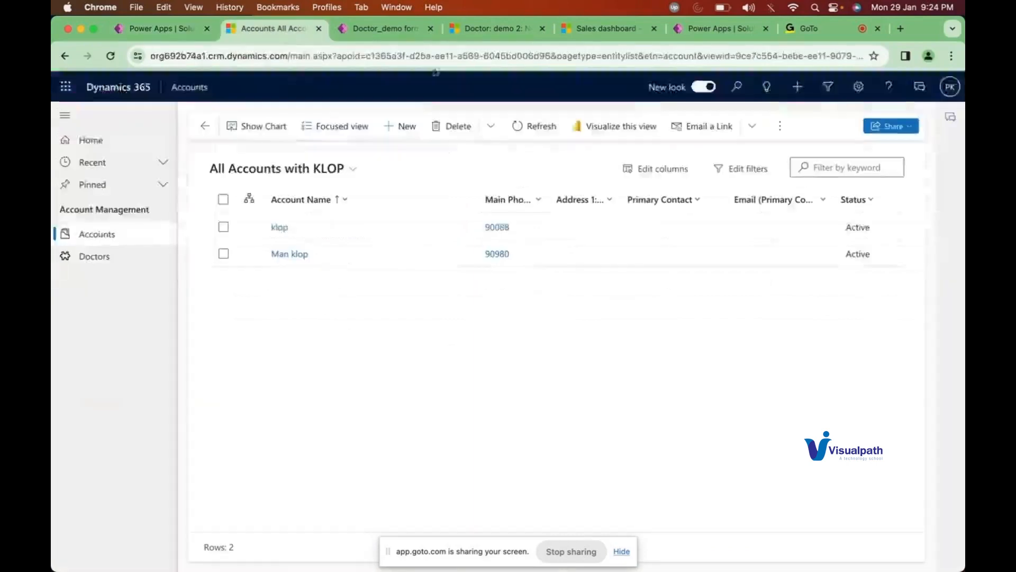
Step: Open Advanced Settings from the gear menu, landing on the Business Management page
click(858, 88)
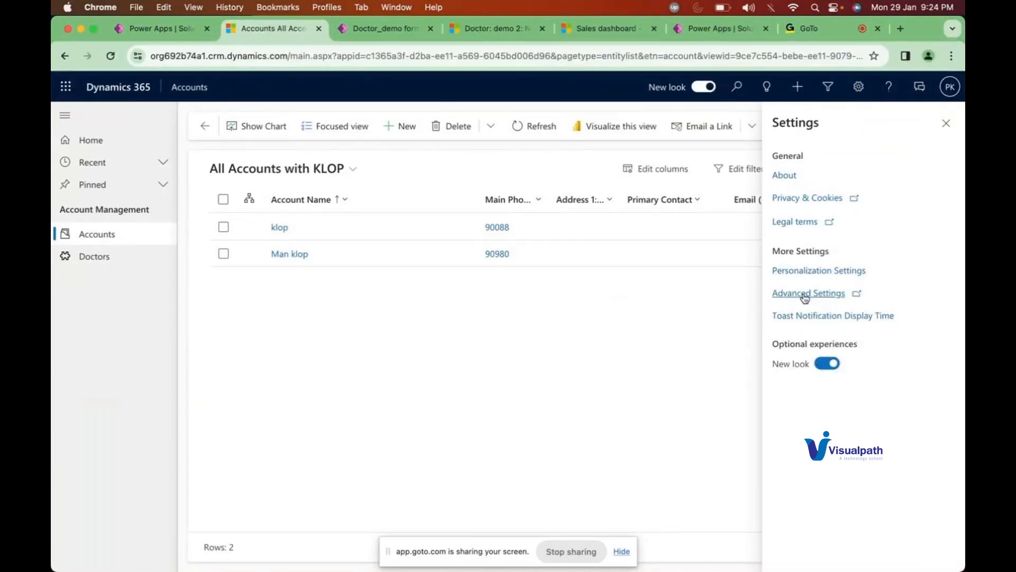
click(858, 87)
click(860, 88)
click(804, 294)
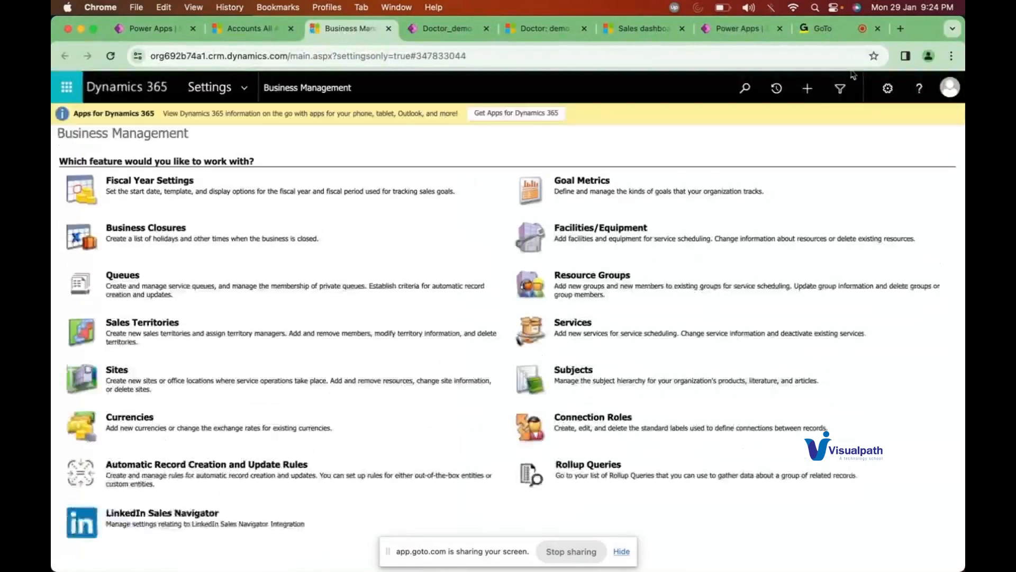
Step: Run an Advanced Find for Accounts showing all 7 records, then return to the KLOP accounts list
click(841, 91)
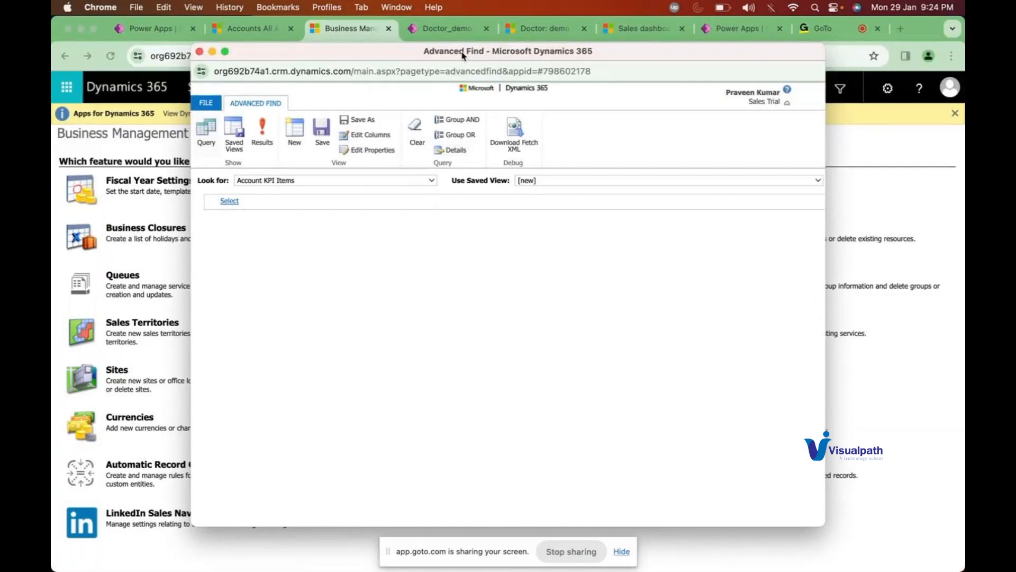
click(327, 182)
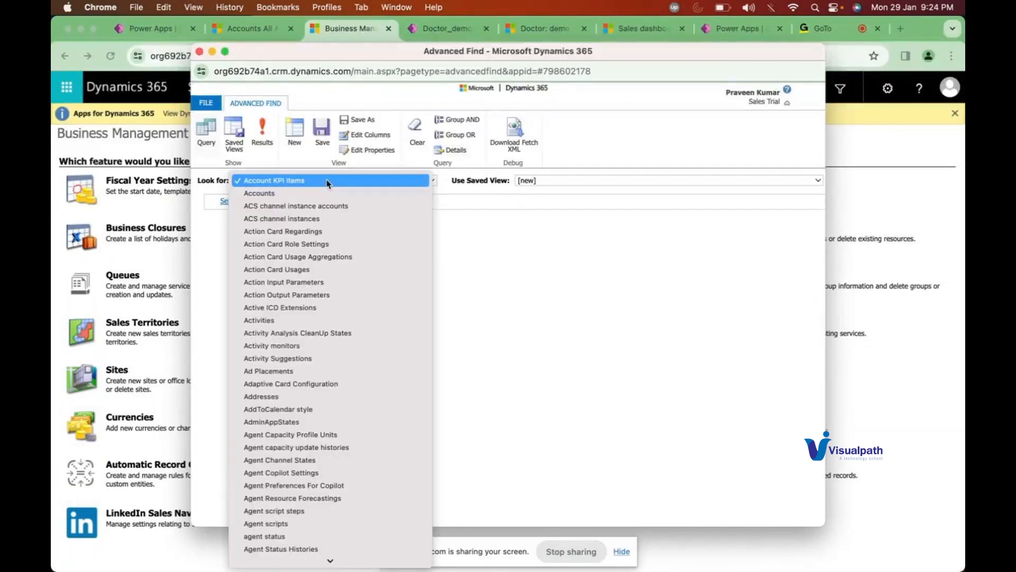
click(261, 194)
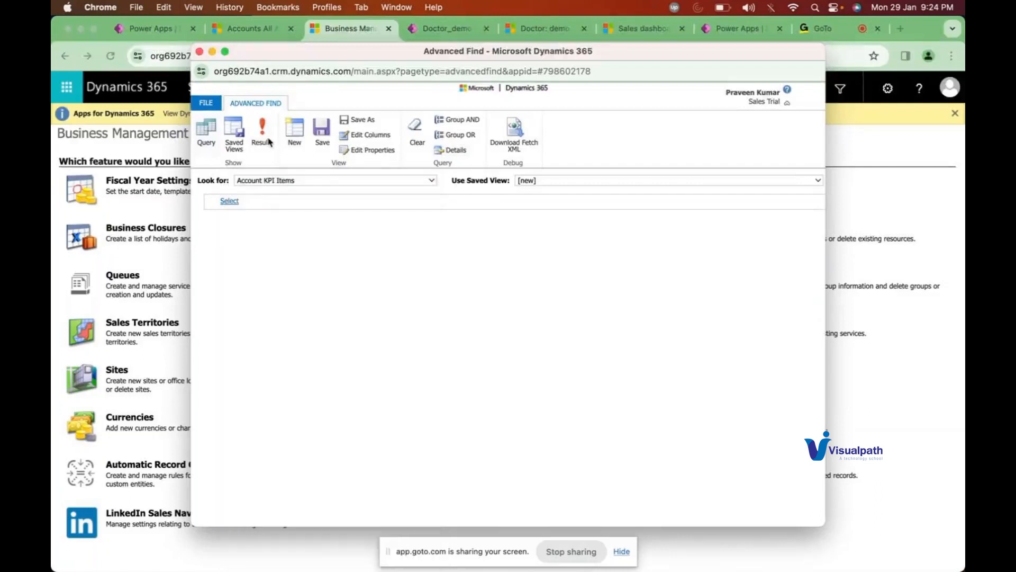
click(268, 131)
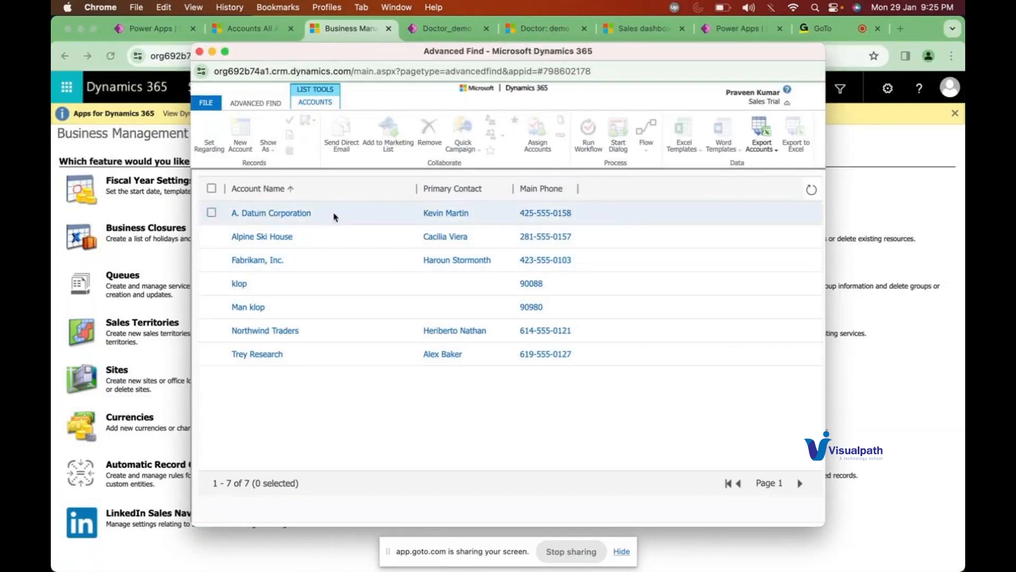
click(254, 32)
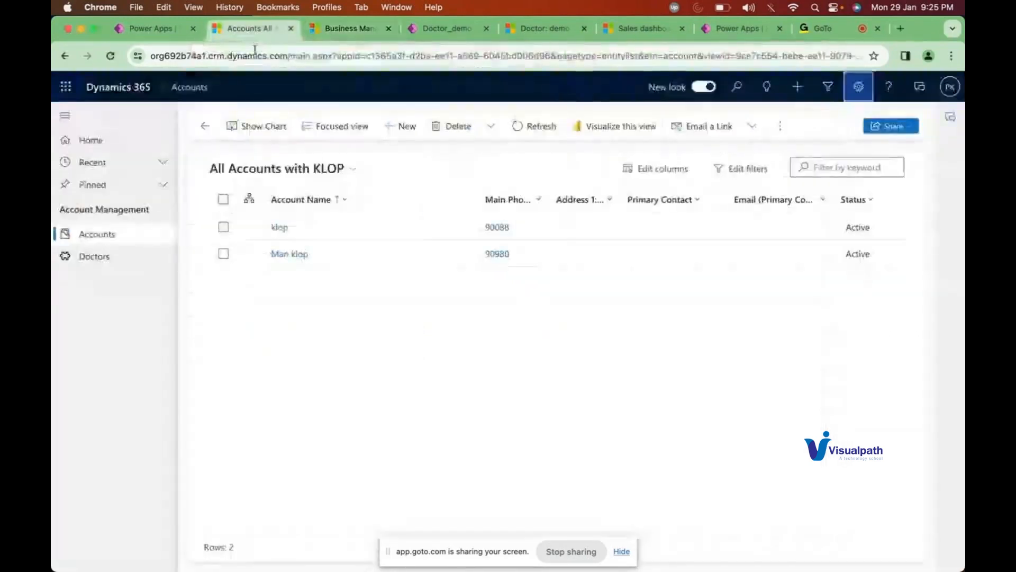
Step: Navigate from Solutions to Tables > Account and open the Account table's Views list
click(166, 28)
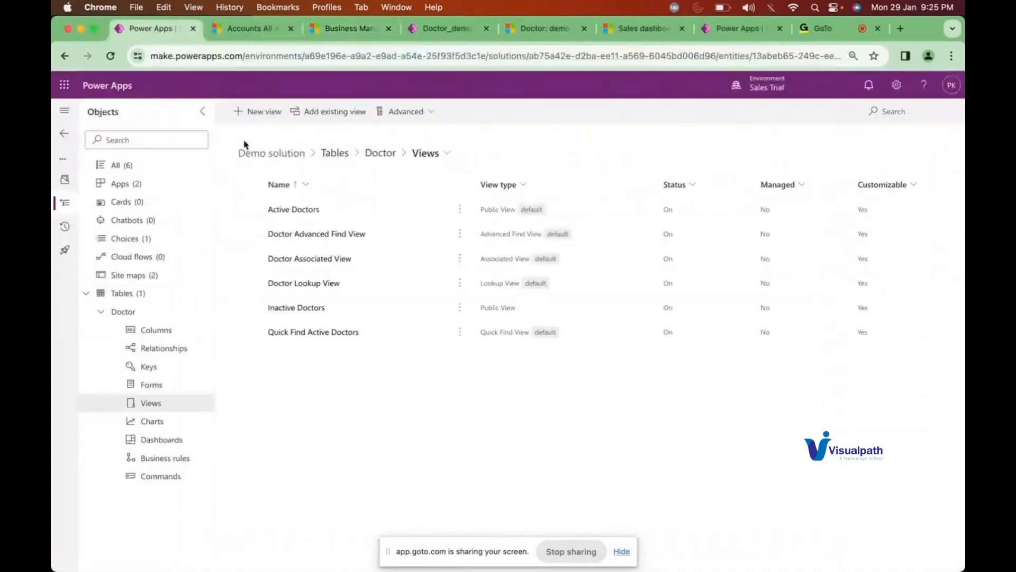
click(101, 311)
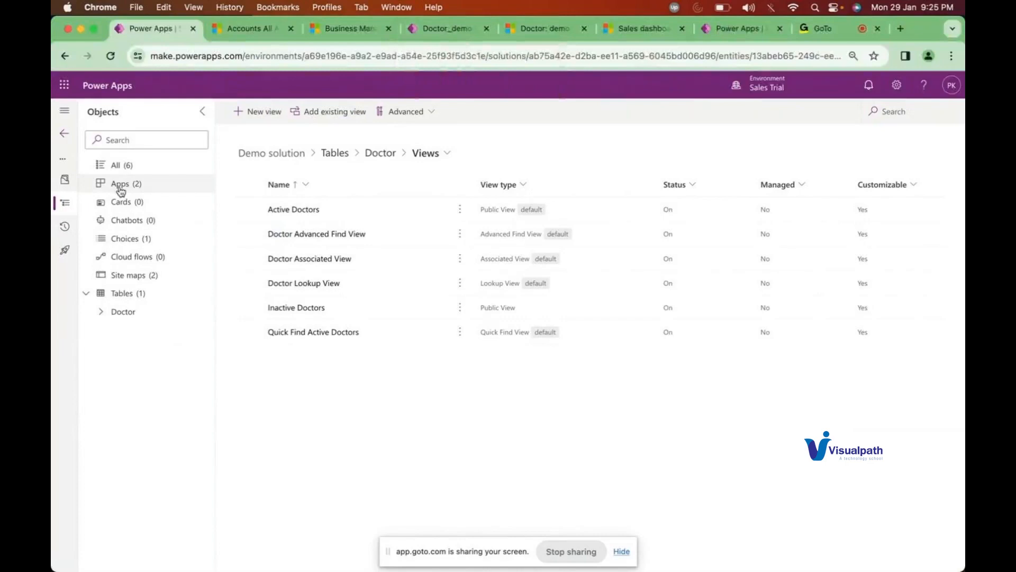
click(64, 133)
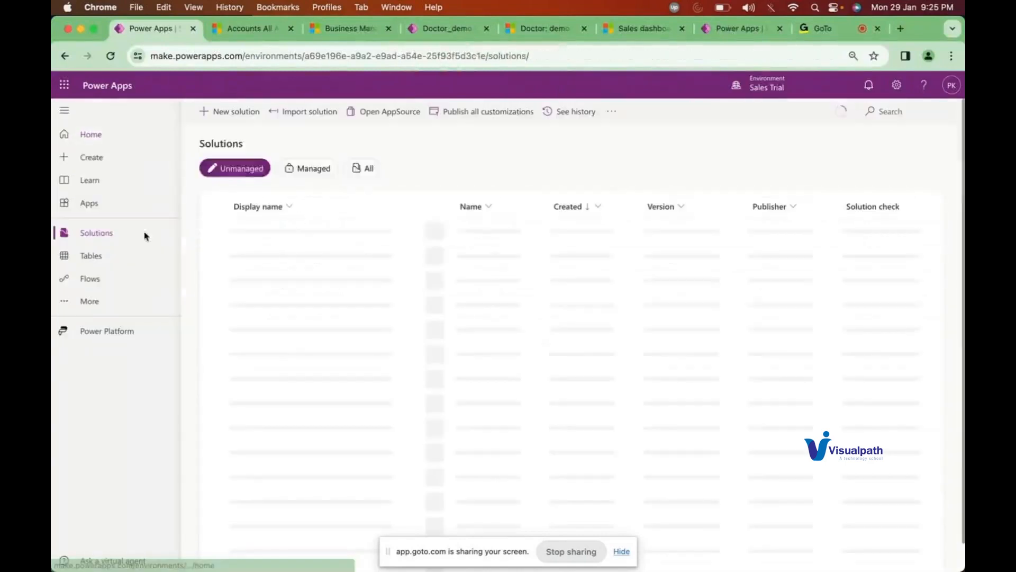
click(93, 257)
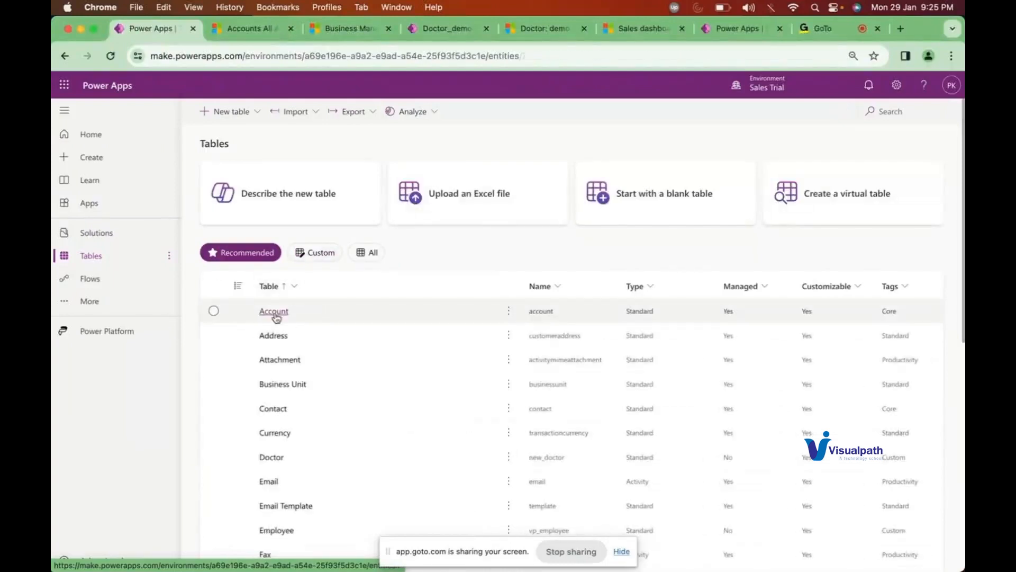
click(274, 312)
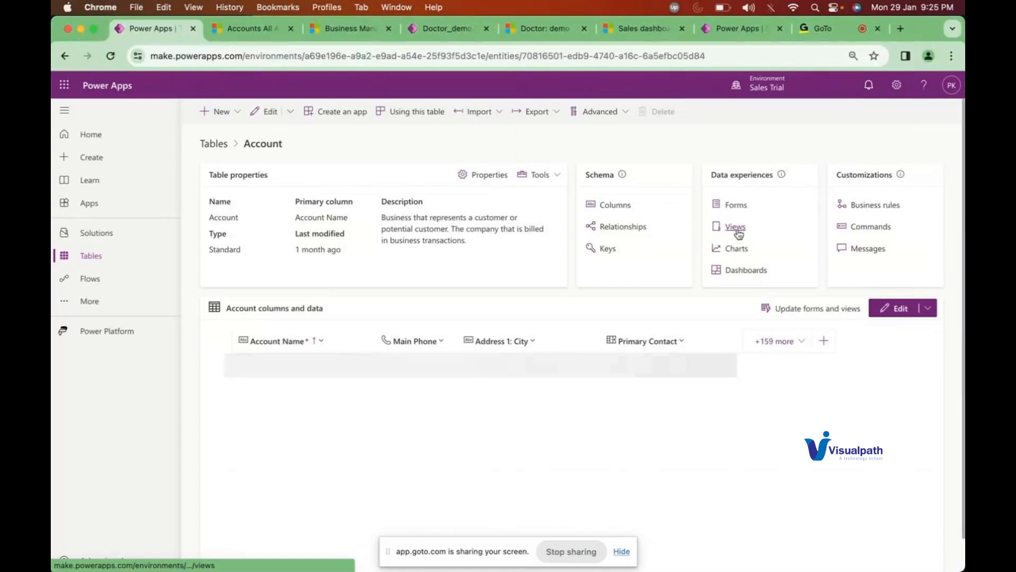
click(735, 227)
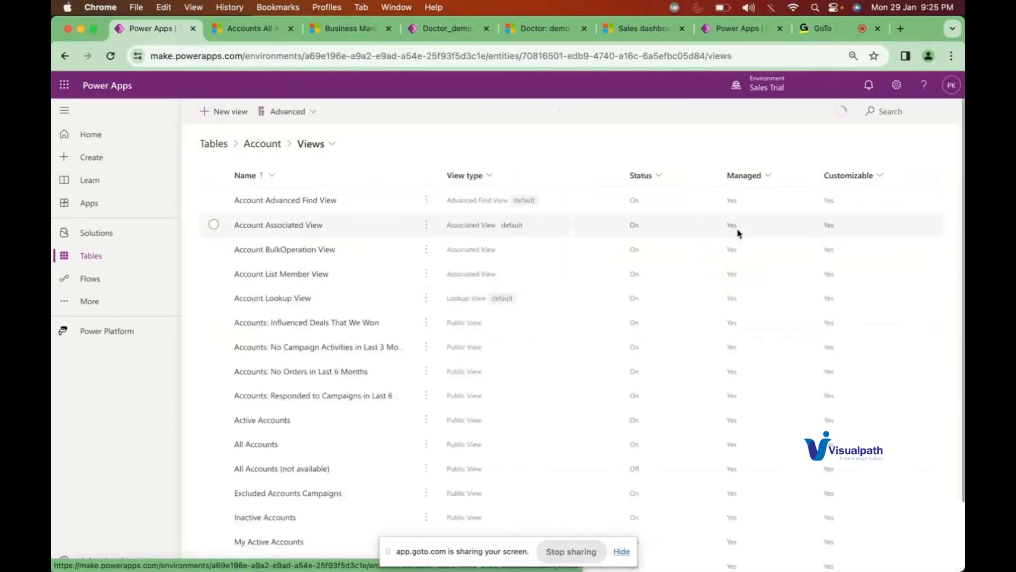
Step: Open the Account Advanced Find View for editing and compare it with the Advanced Find query
click(280, 204)
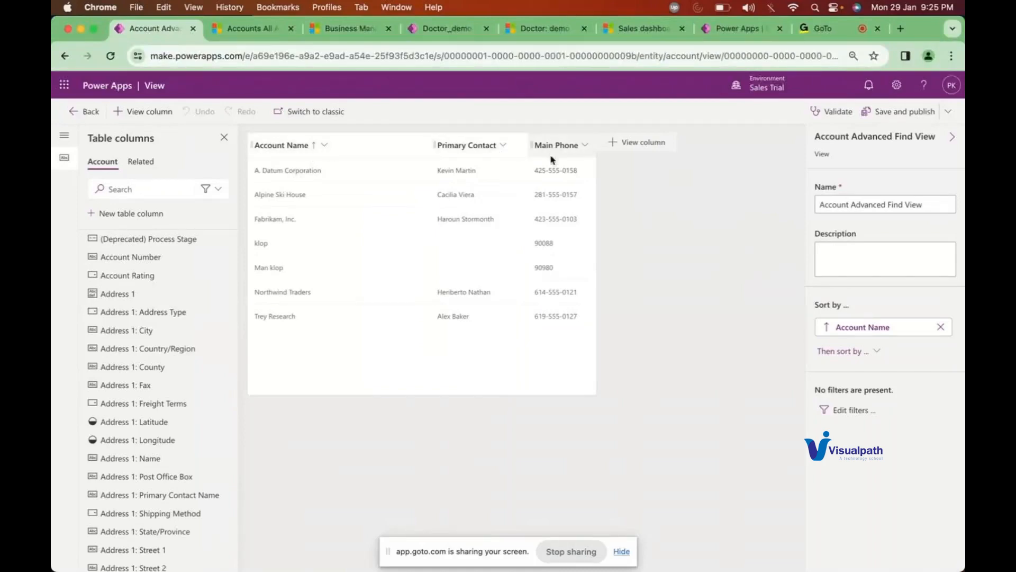
key(ctrl+Up)
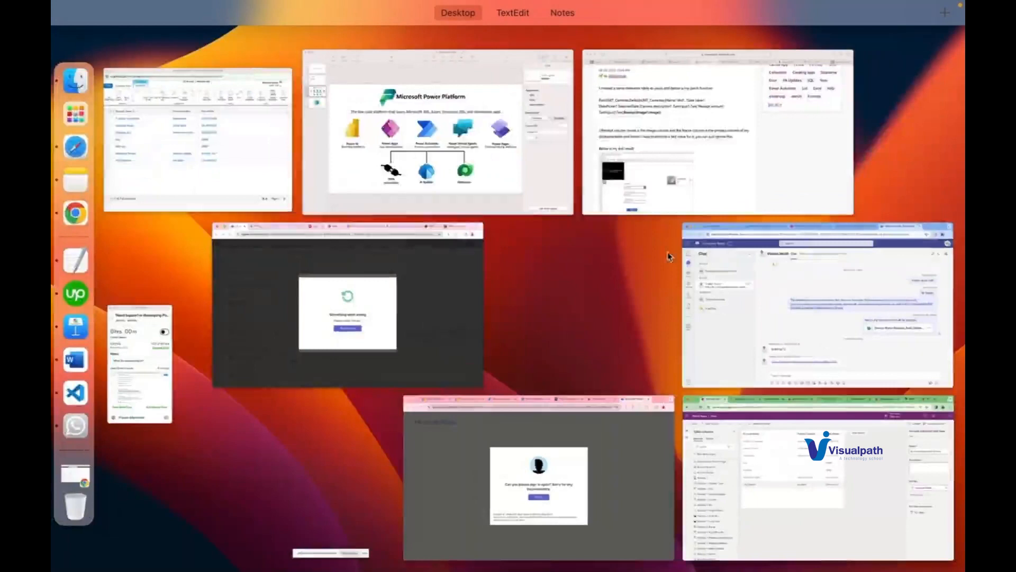
click(182, 185)
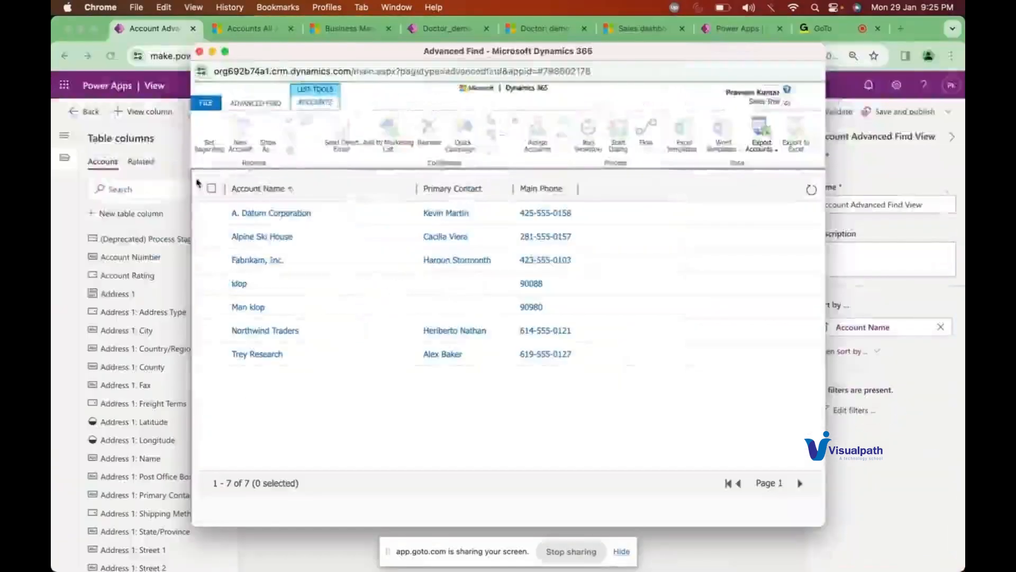
click(263, 104)
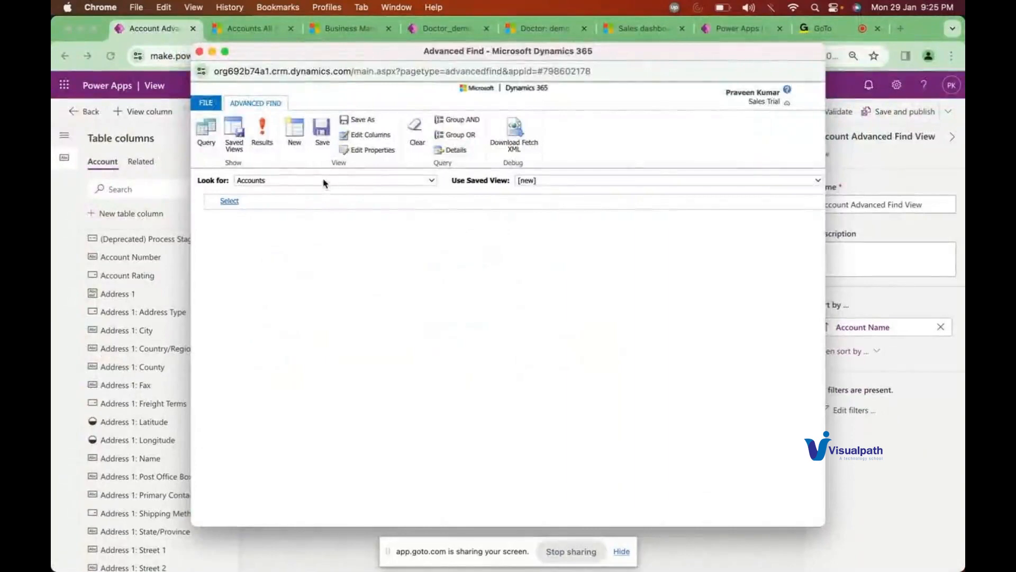
click(881, 162)
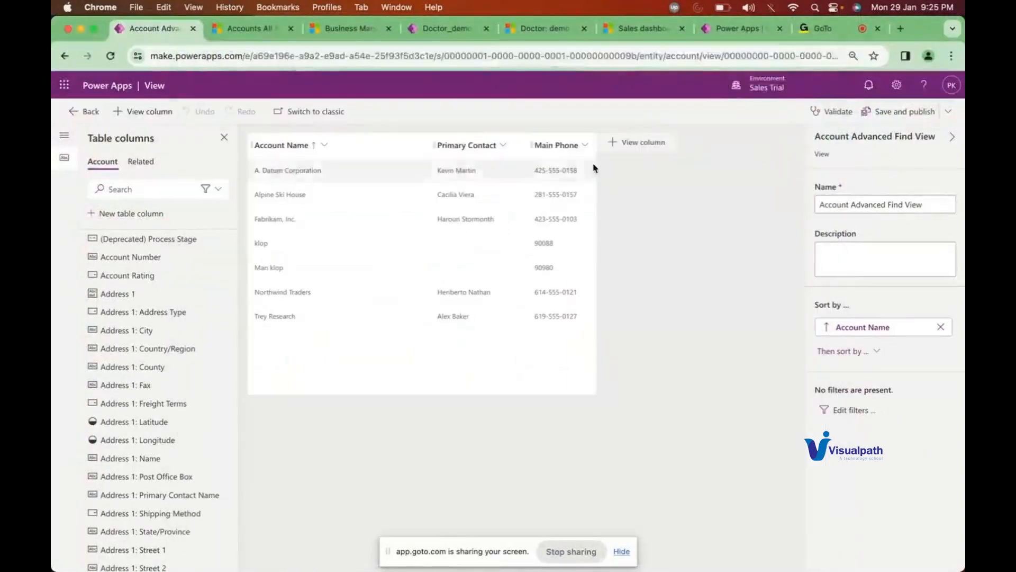
Step: Add the Account Number column, save and publish the view, and return to Advanced Find
click(618, 142)
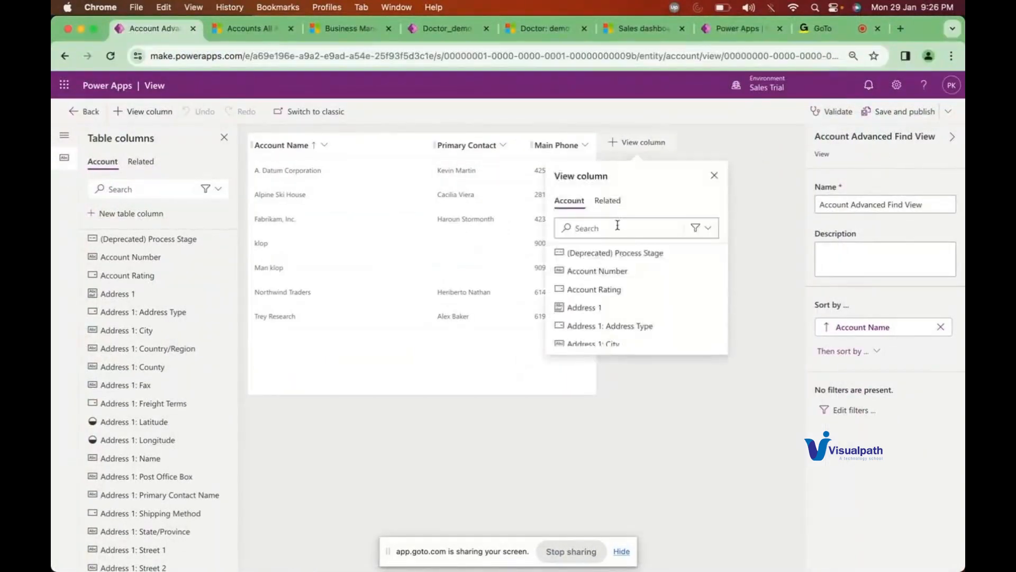
click(580, 272)
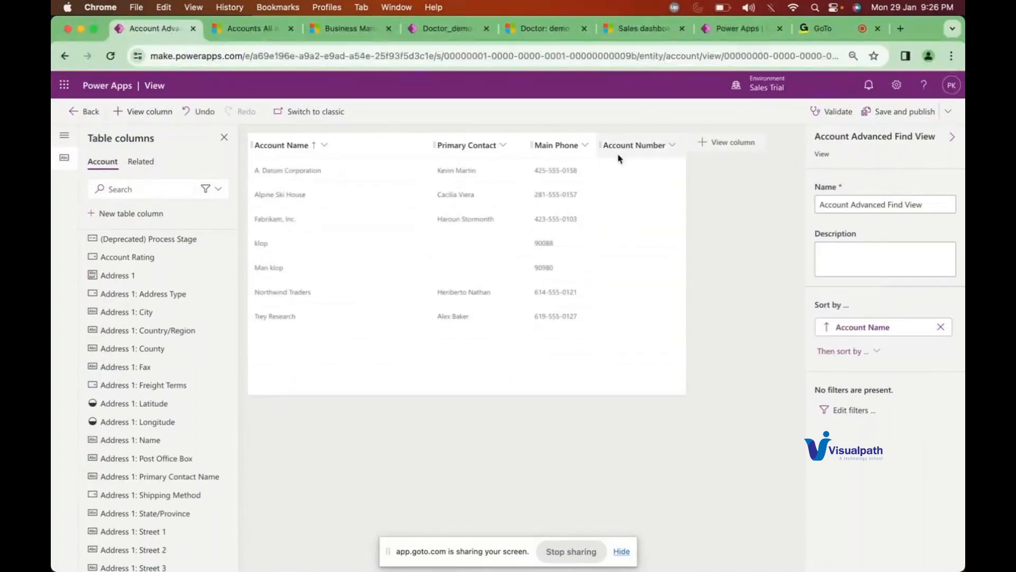
click(904, 112)
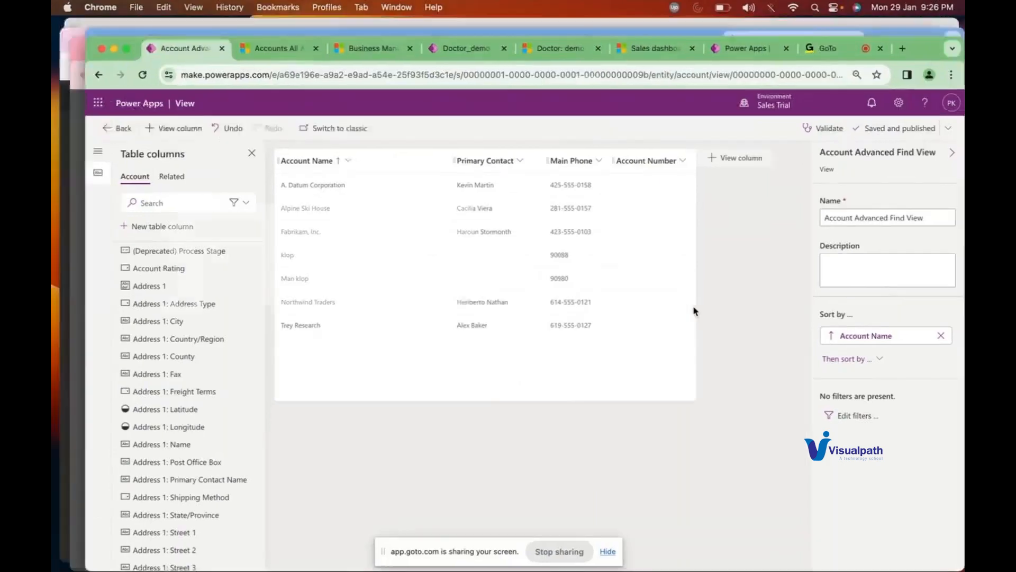
key(ctrl+Up)
click(175, 156)
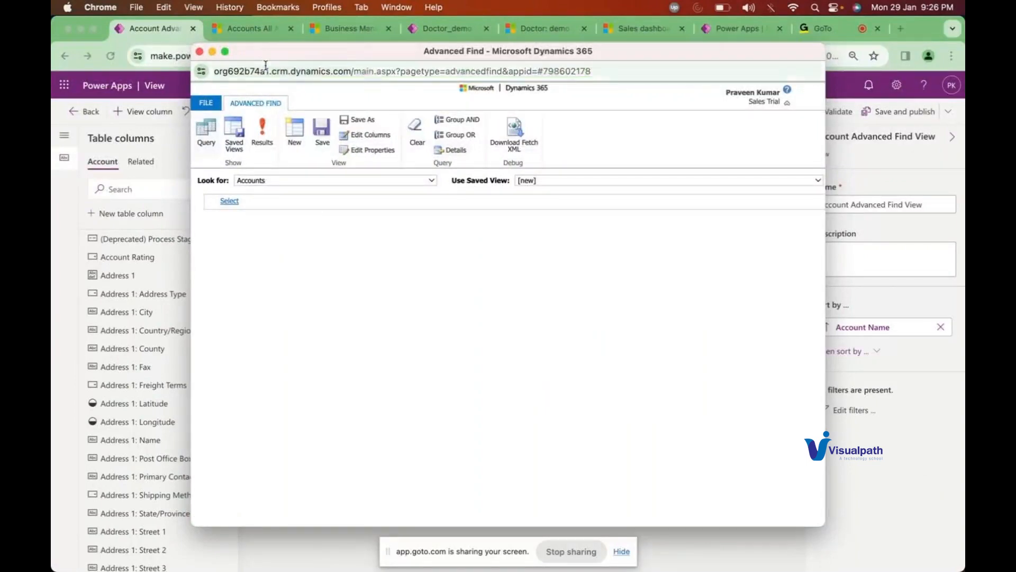
Step: Run a fresh Advanced Find on Accounts, review the seven results, then close Advanced Find
click(201, 52)
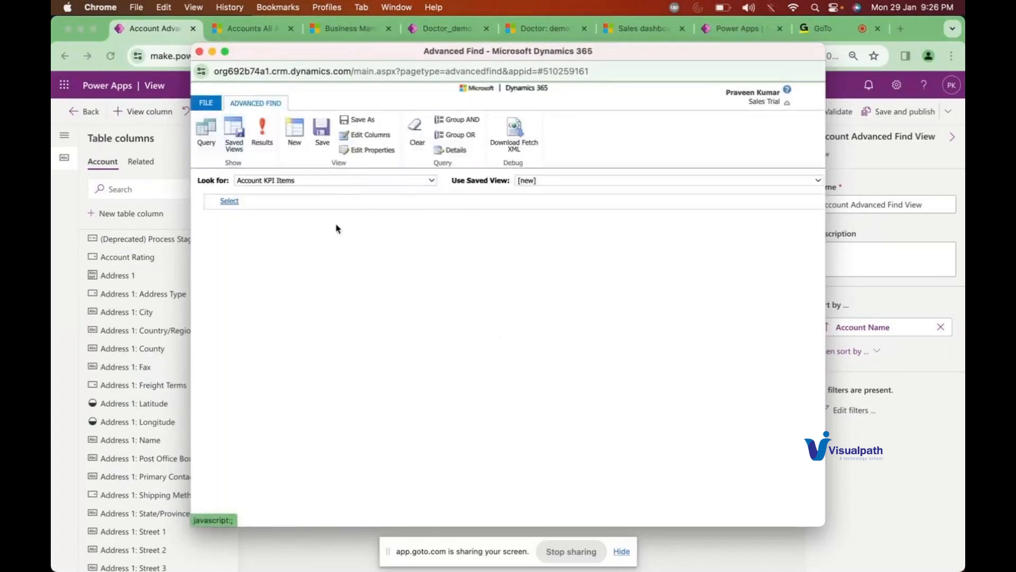
click(306, 181)
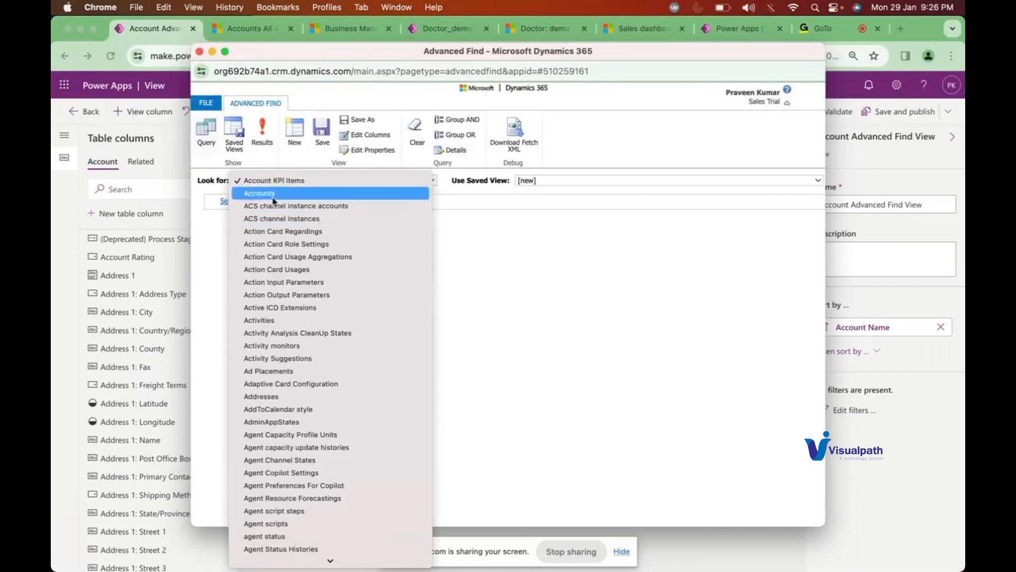
click(275, 201)
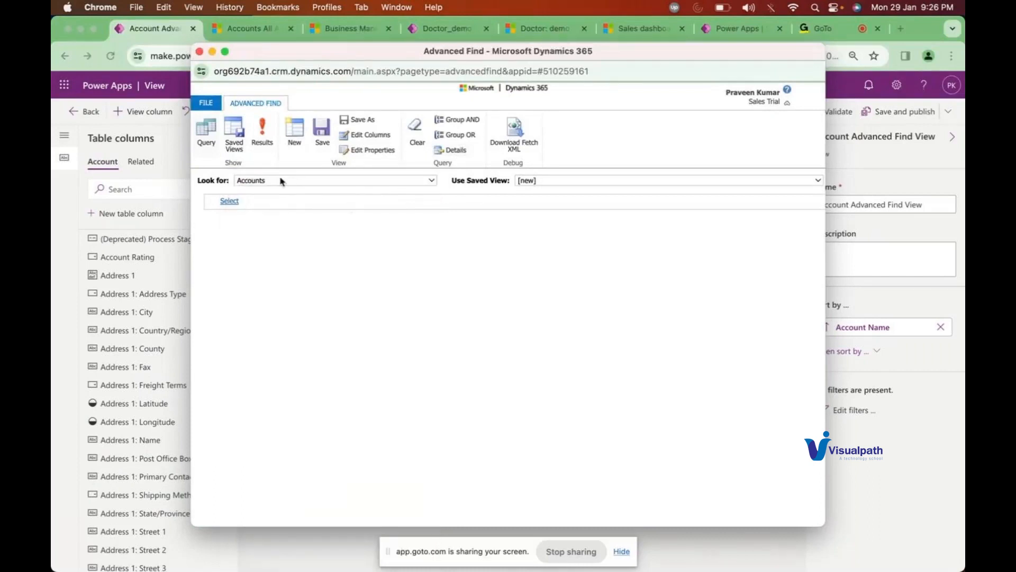
click(263, 139)
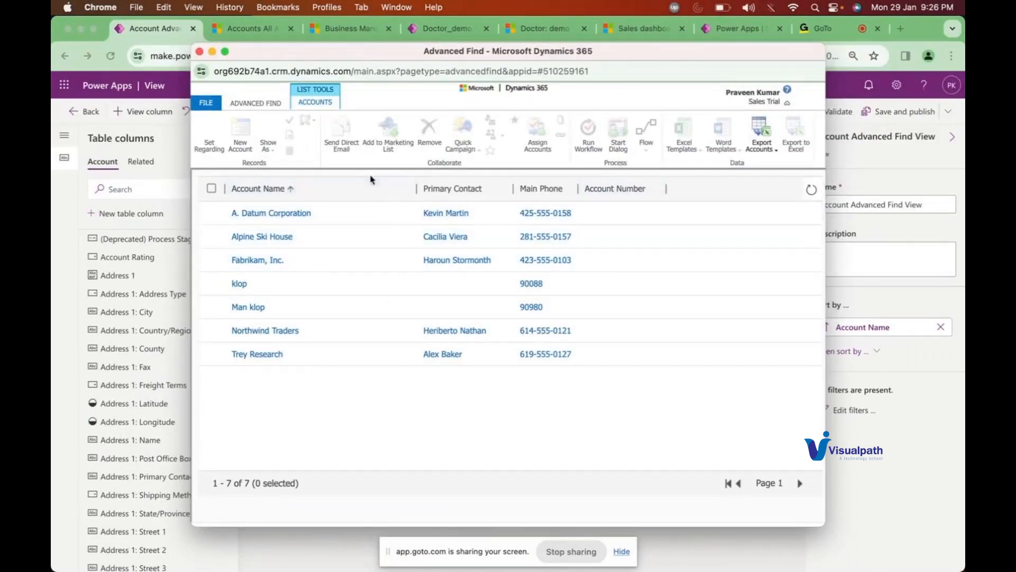
click(267, 103)
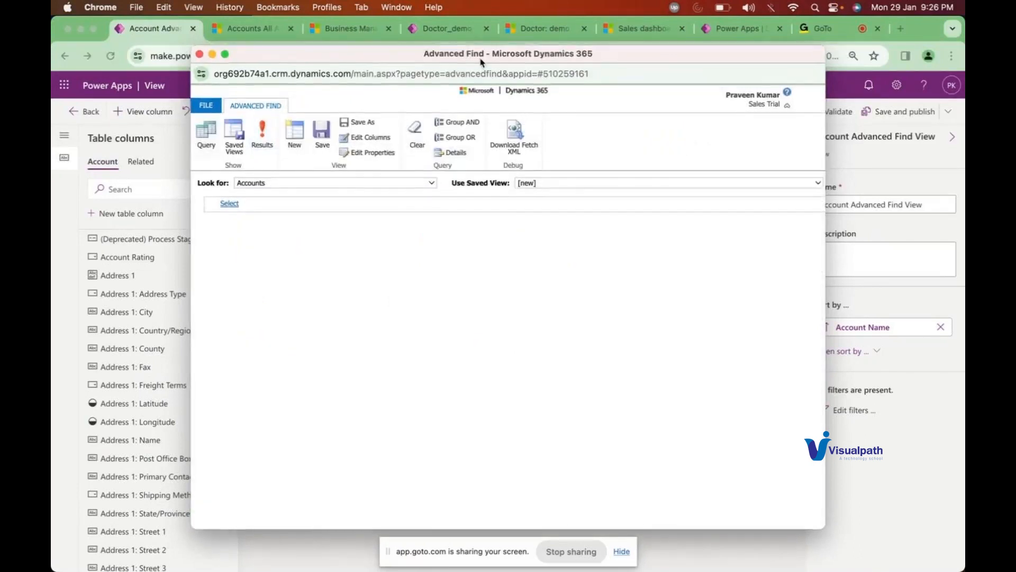
drag(481, 57, 481, 102)
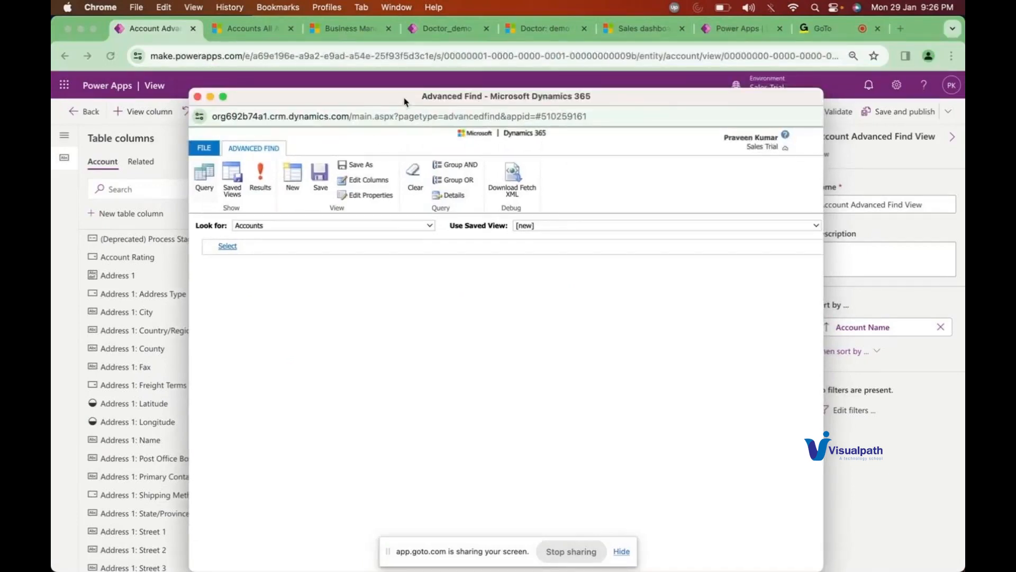
click(197, 97)
Step: Return from the view editor to the Account table's Views list, then switch to Dynamics 365 Accounts
click(263, 33)
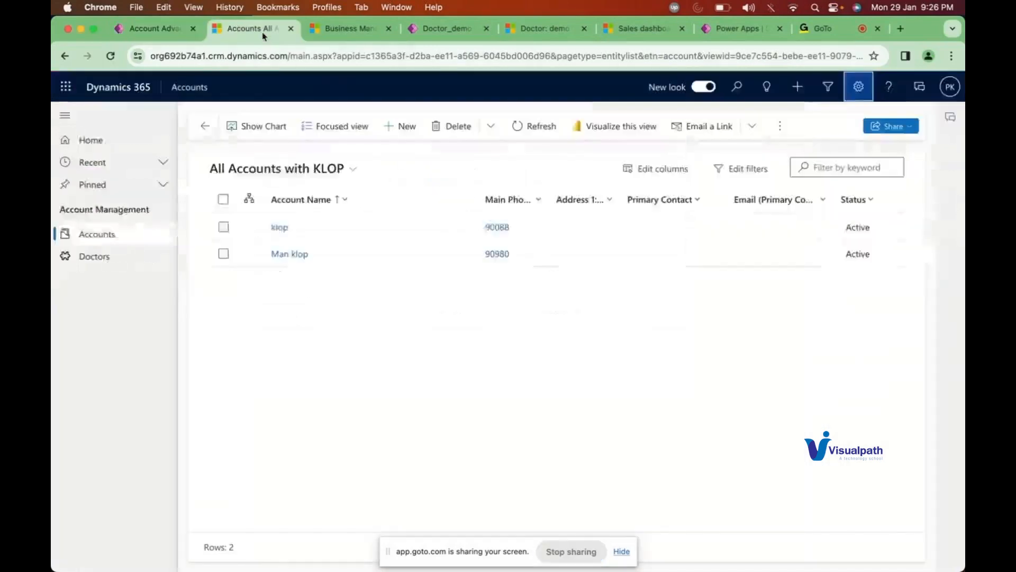
click(156, 32)
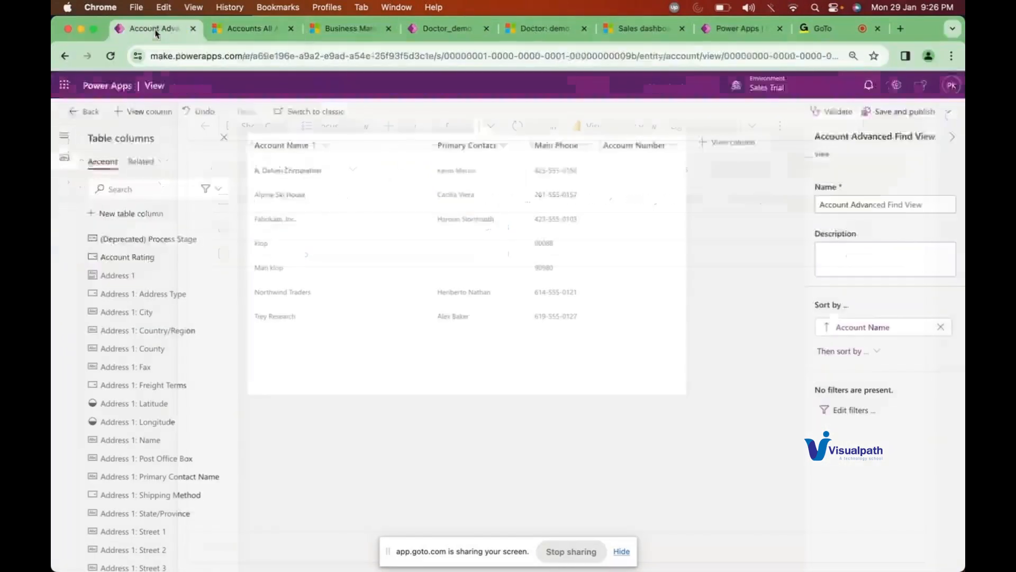
click(446, 29)
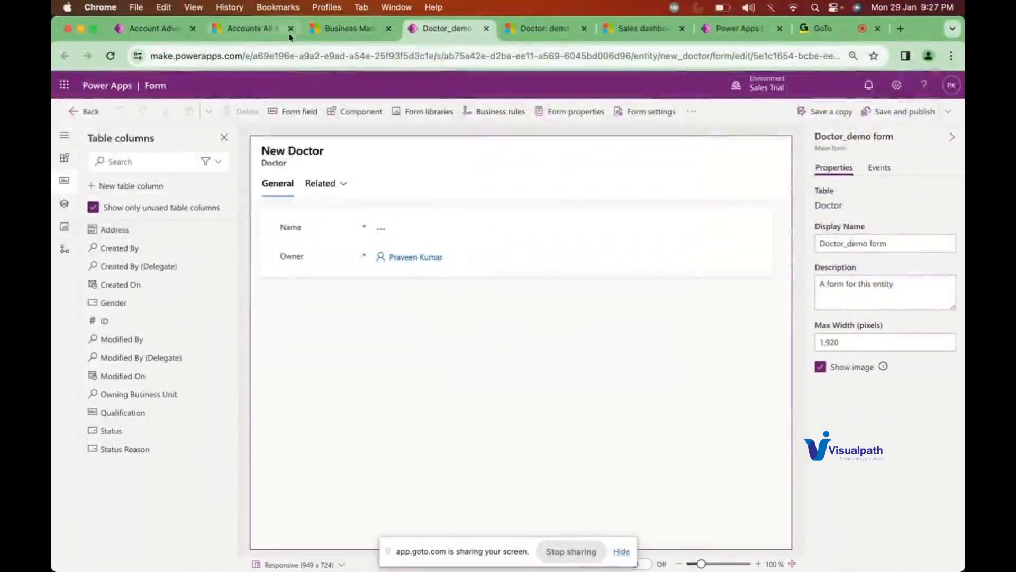
click(161, 30)
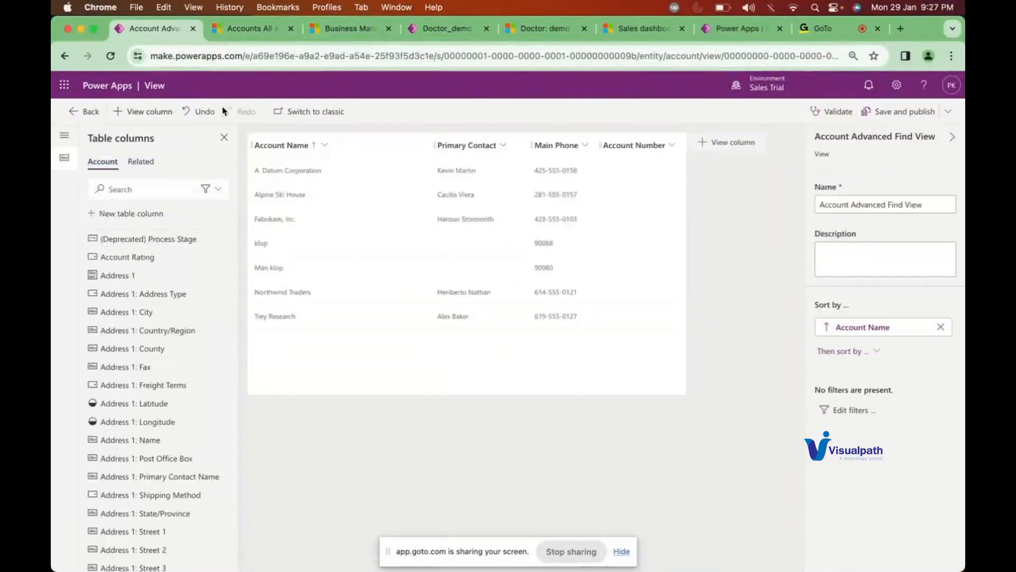
click(85, 111)
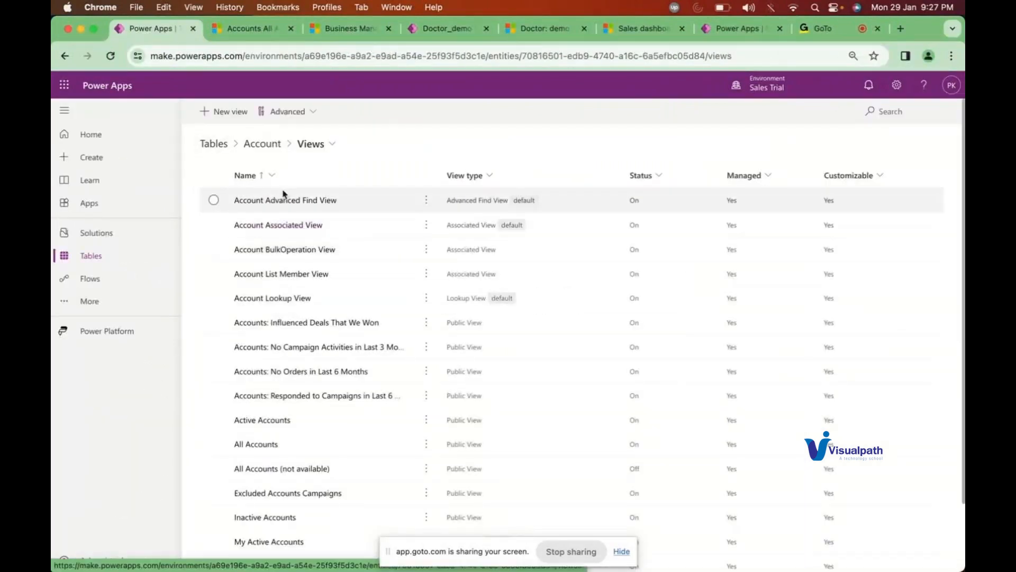
click(260, 33)
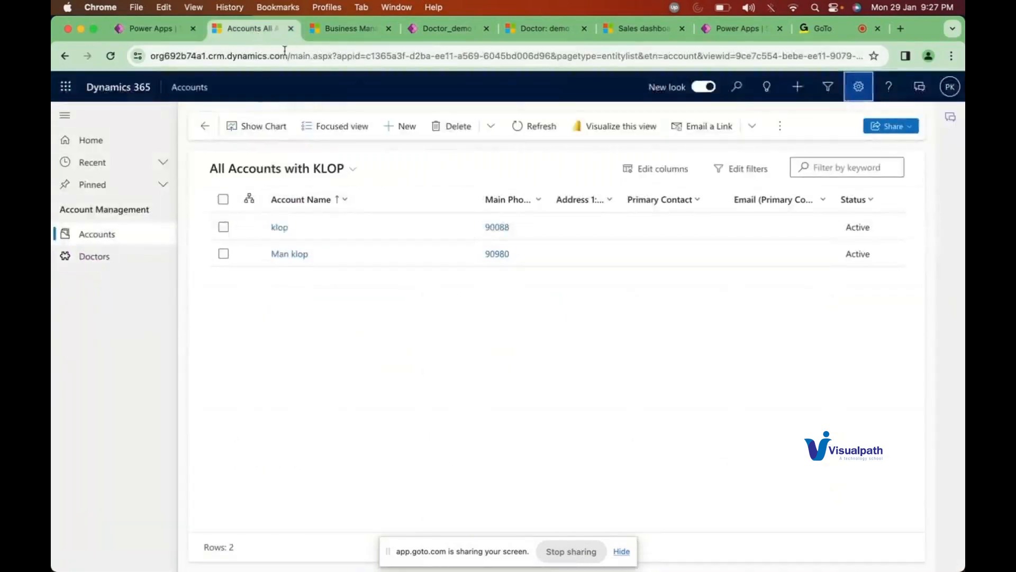
Step: Set Man klop's Primary Contact from the Contacts lookup and open that contact's record
click(284, 256)
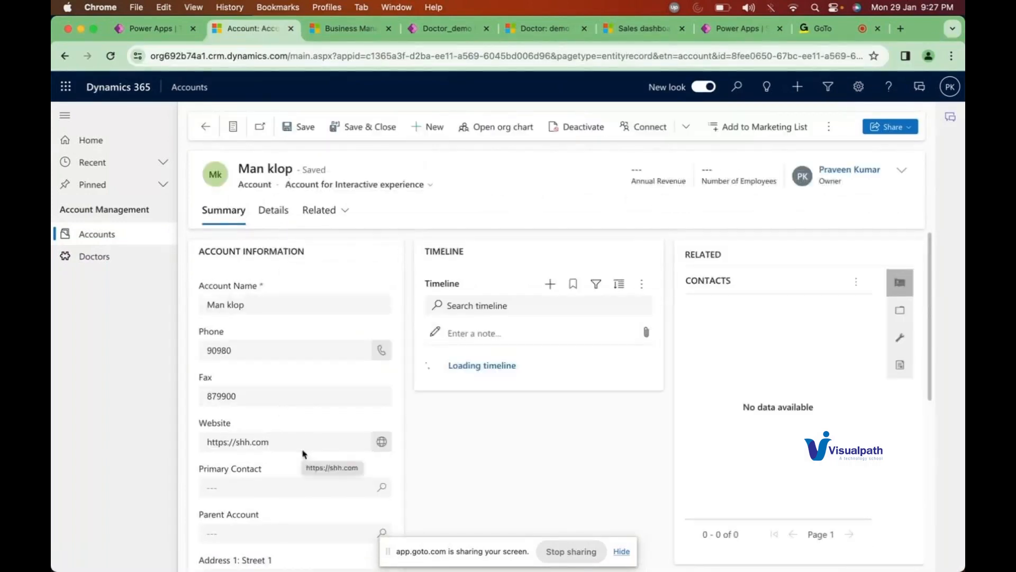
click(245, 488)
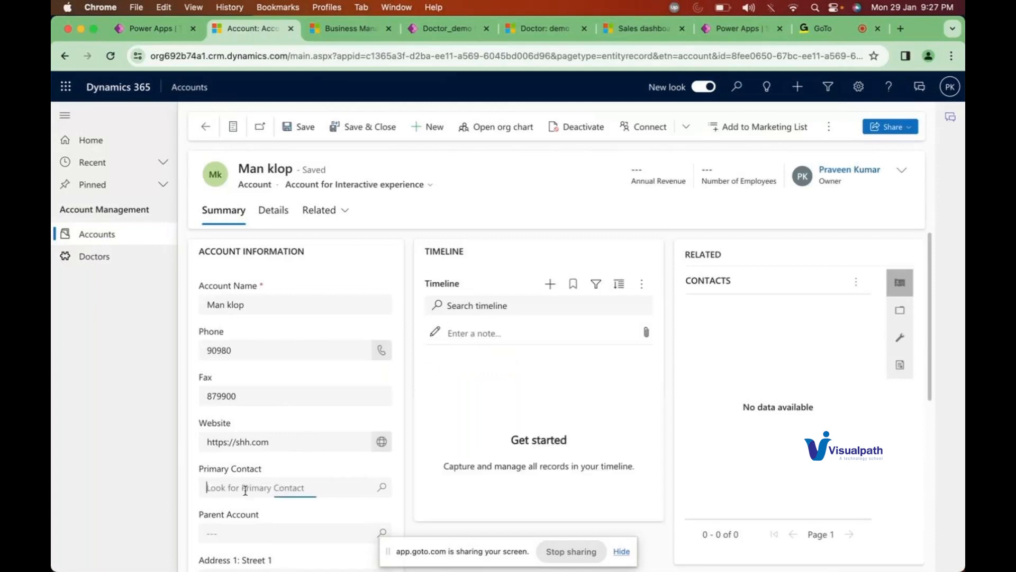
click(381, 488)
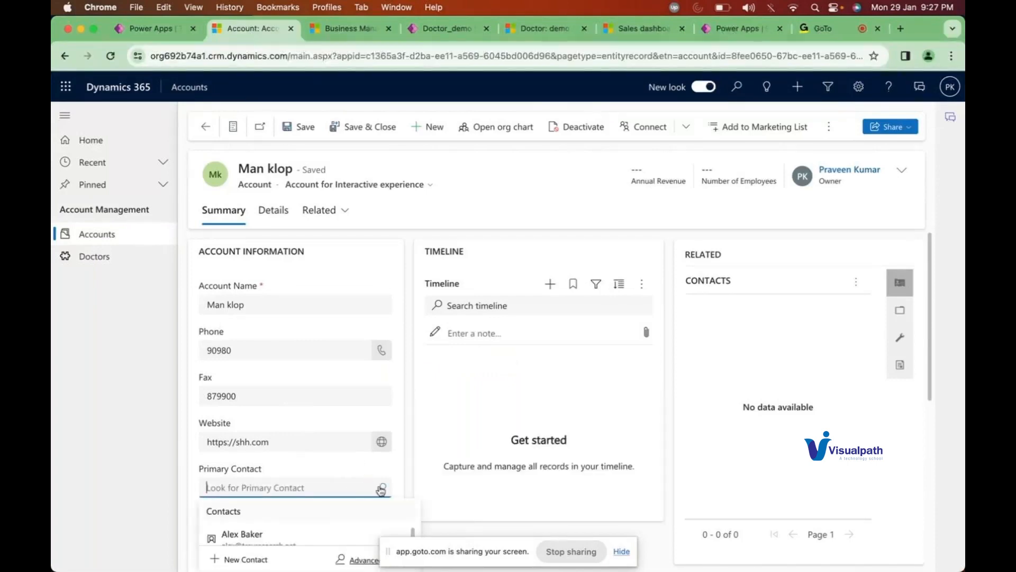
click(248, 534)
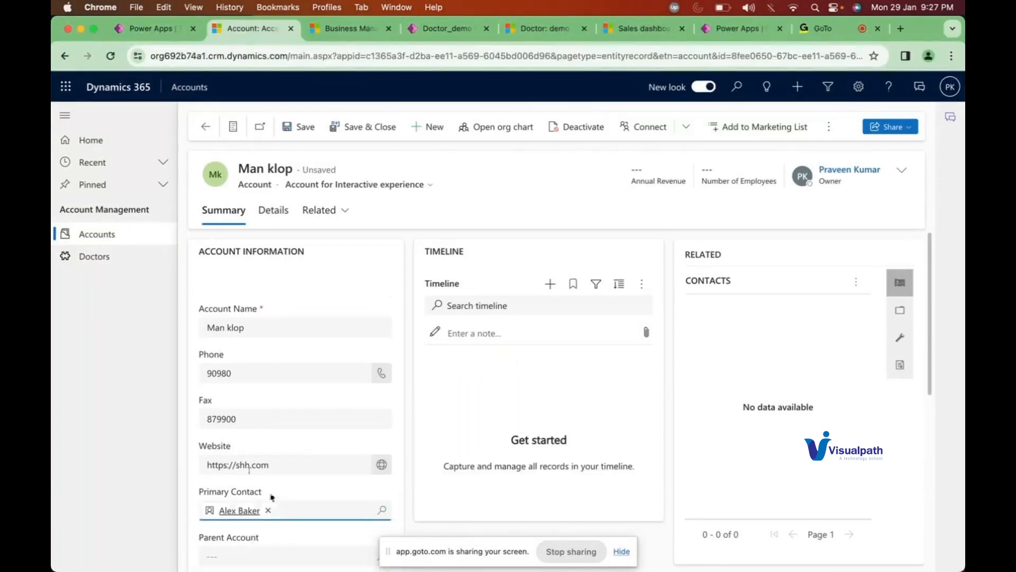
scroll(277, 423, down, 4)
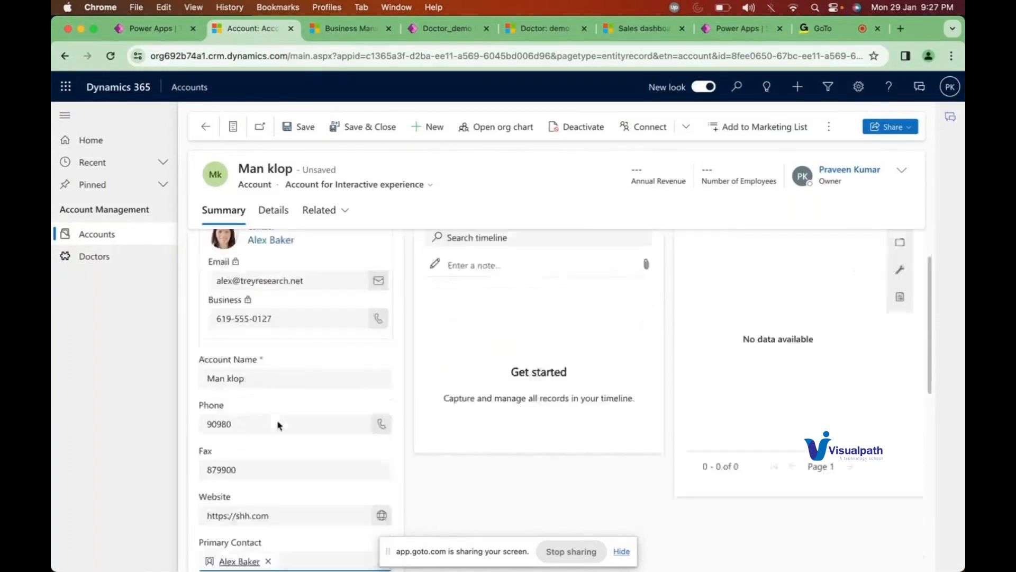
scroll(279, 425, down, 2)
click(241, 463)
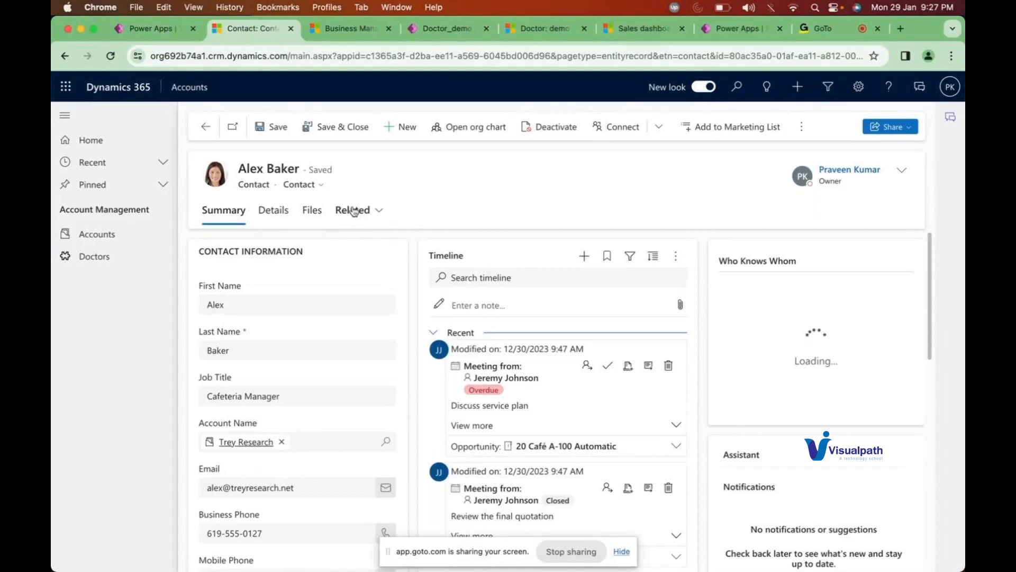
Step: After browsing the Related menu, open Recent Opportunities' associated records in the Opportunity Associated View
click(354, 211)
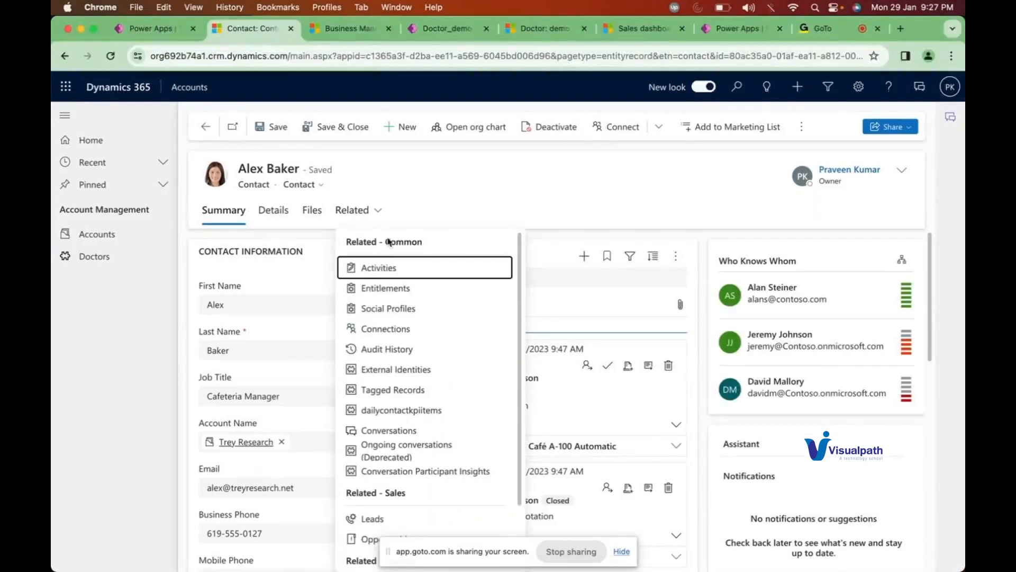
scroll(408, 415, down, 3)
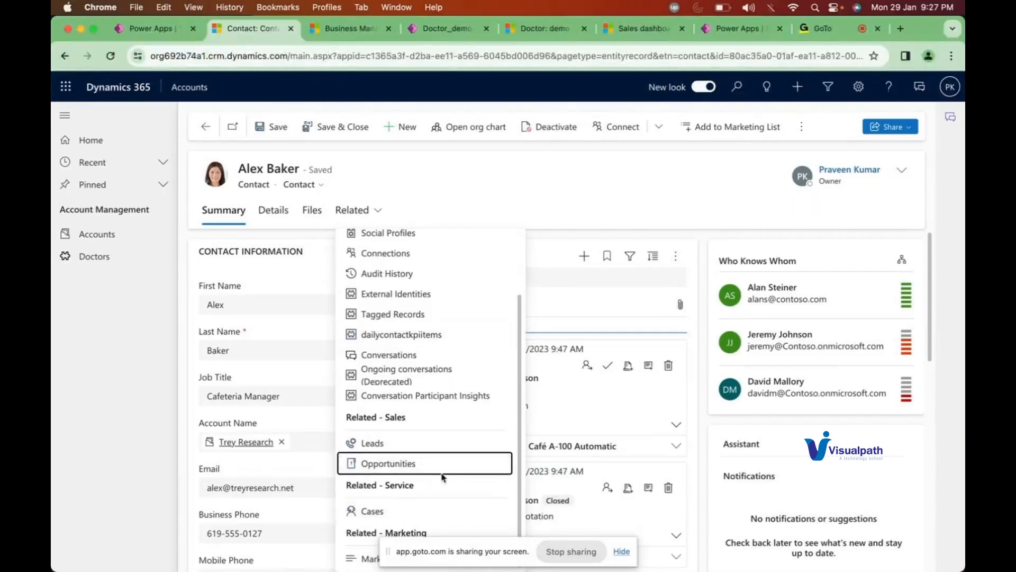
scroll(417, 301, up, 3)
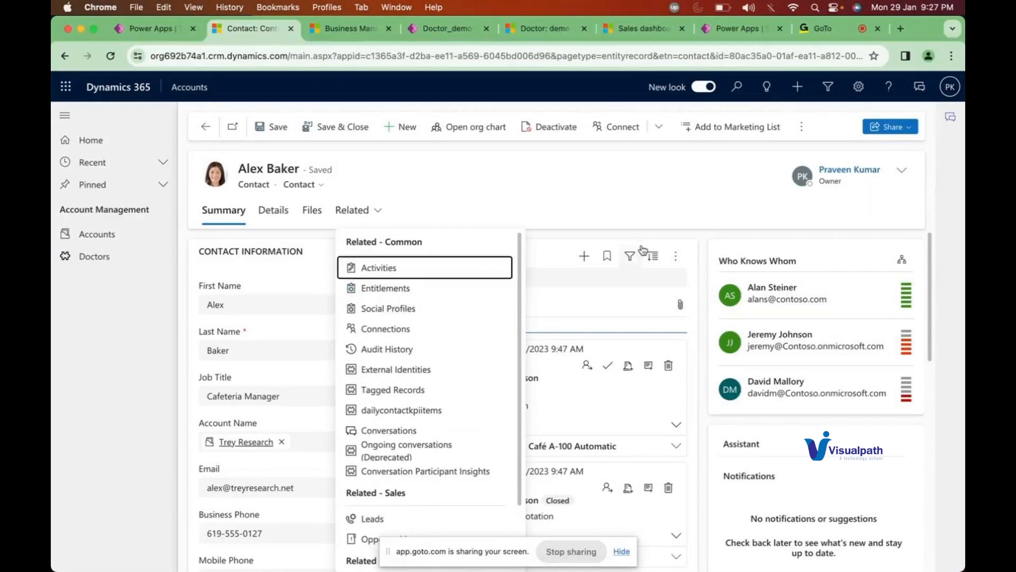
click(649, 191)
scroll(356, 391, down, 1)
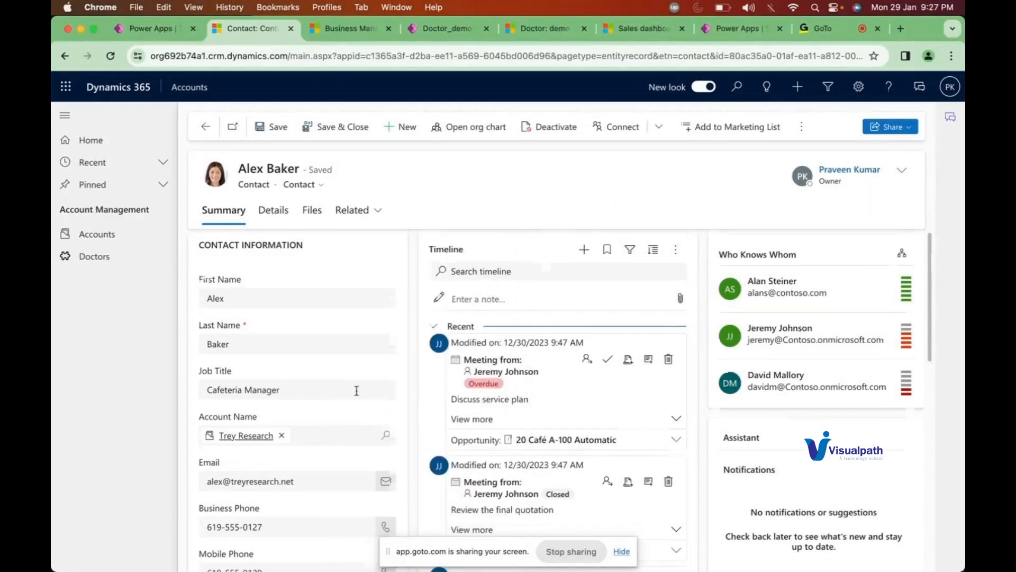
scroll(356, 391, down, 10)
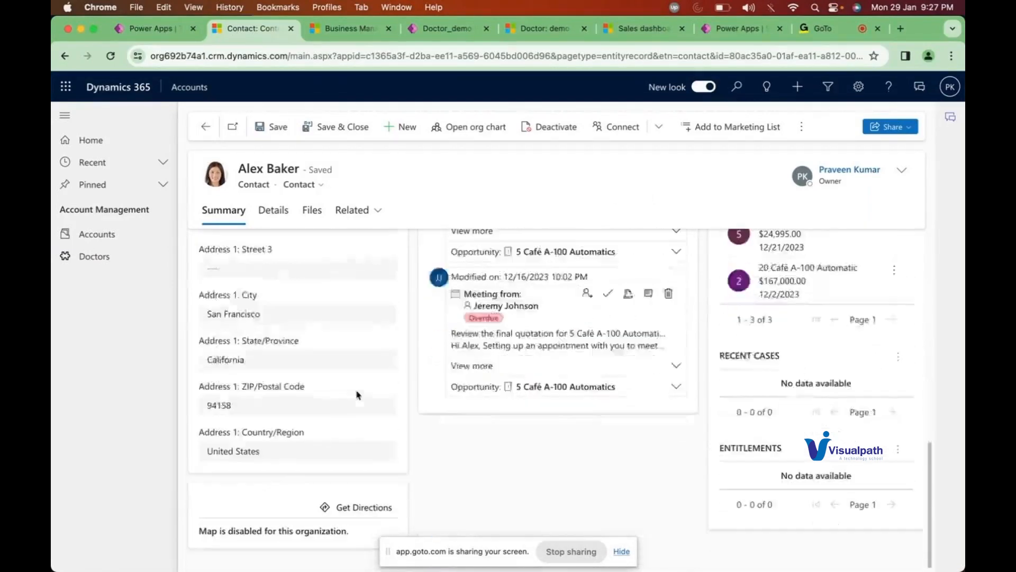
scroll(356, 394, up, 5)
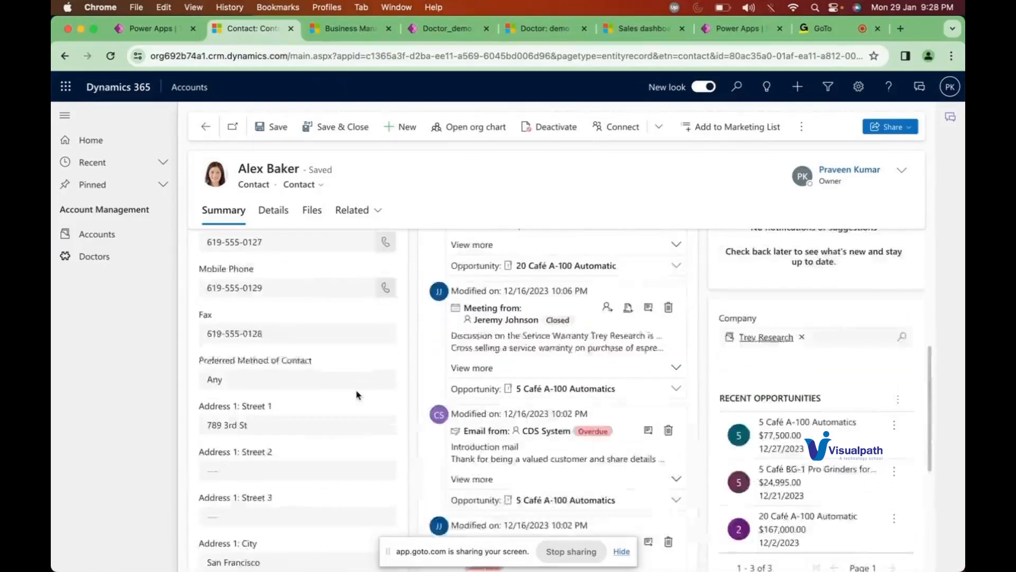
click(897, 398)
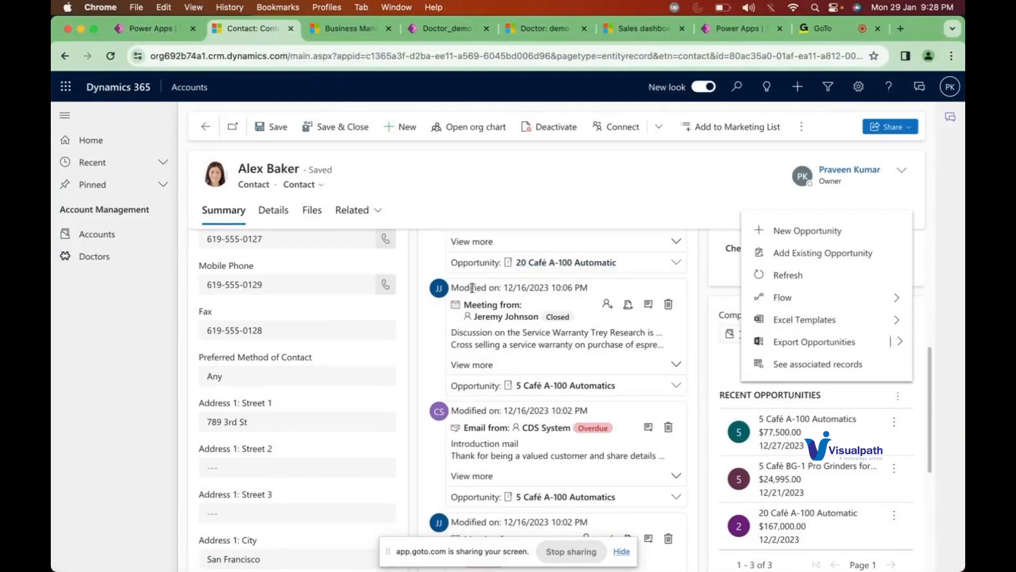
click(797, 367)
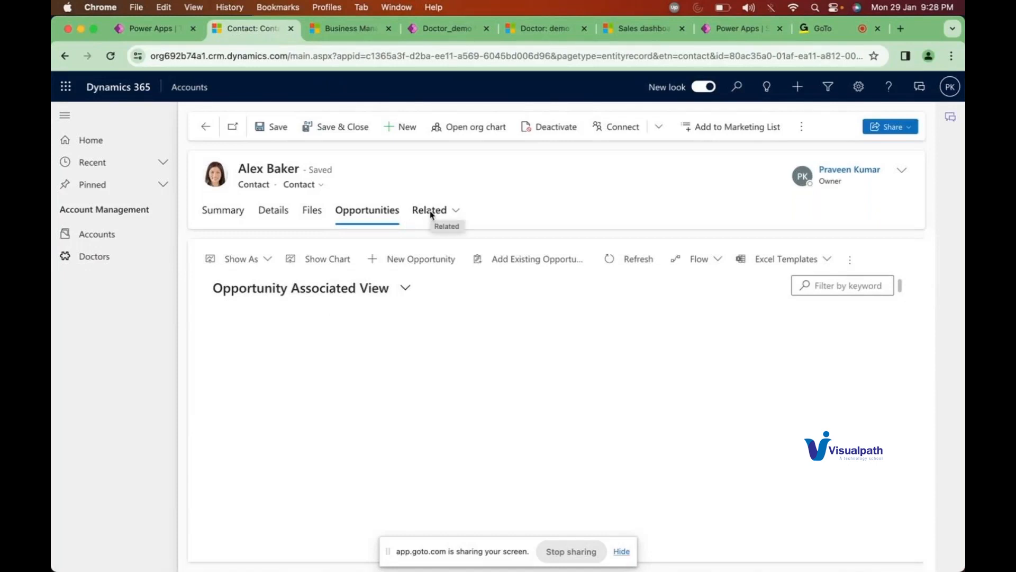
Step: Browse the opportunity system views, keeping the Opportunity Associated View selected
click(362, 295)
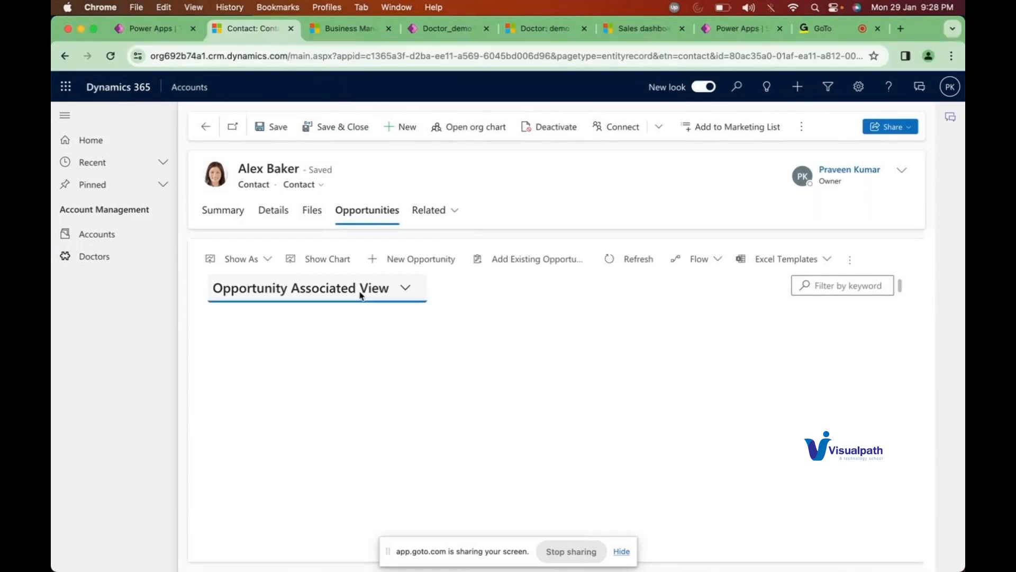
click(487, 304)
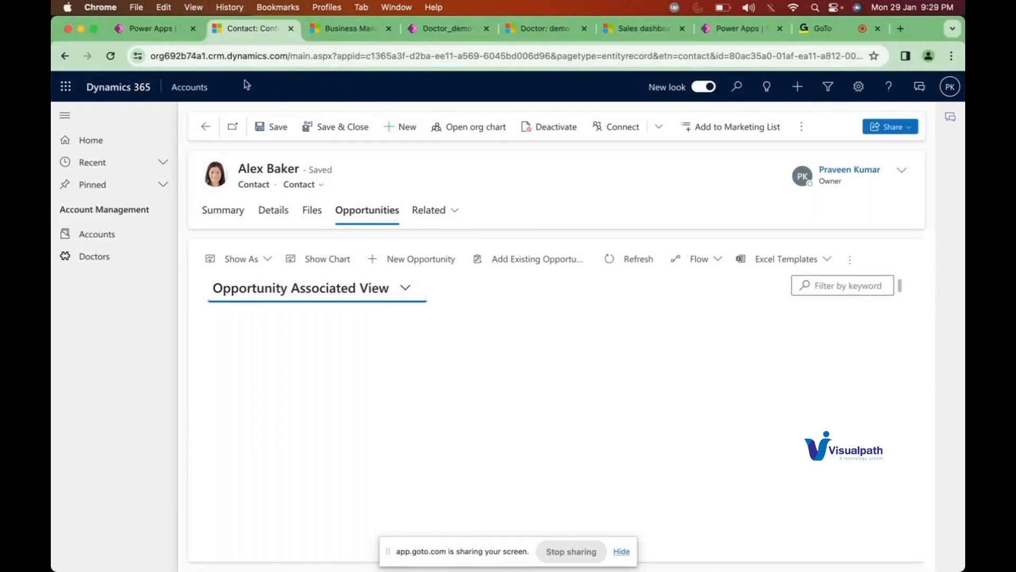
click(253, 299)
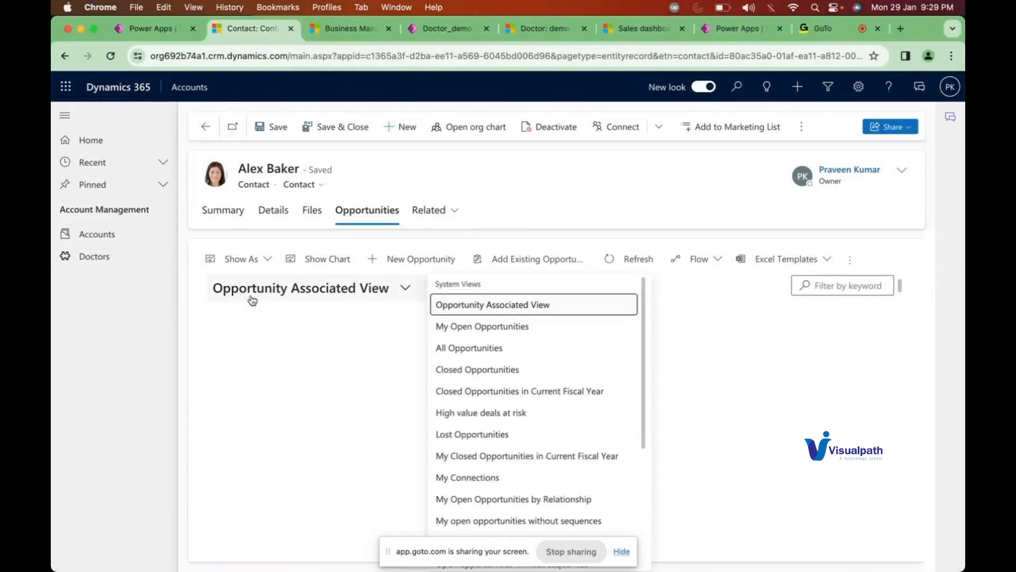
click(526, 306)
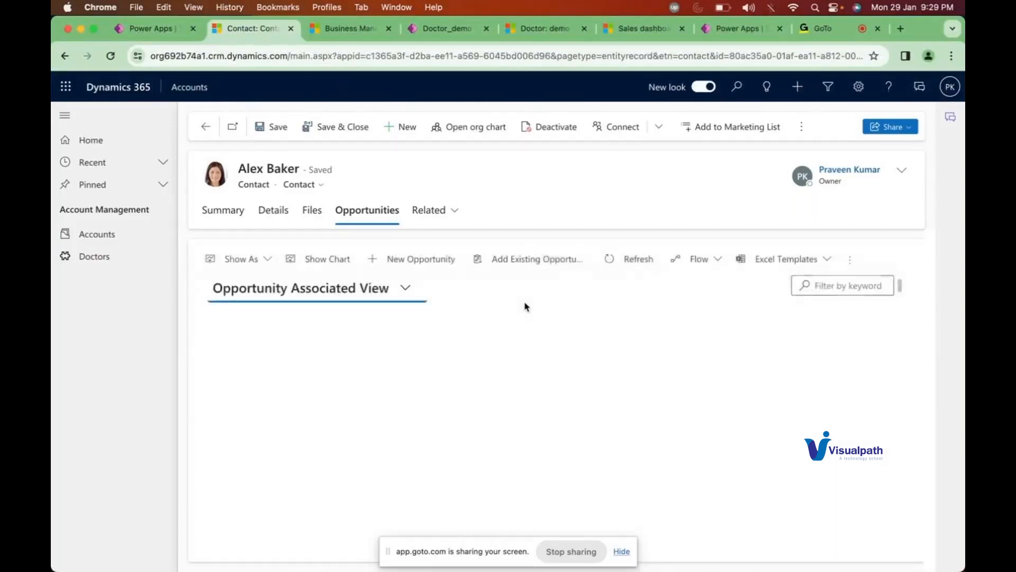
Step: Glance at the Account views in Power Apps, then show the contact's Summary details
click(149, 28)
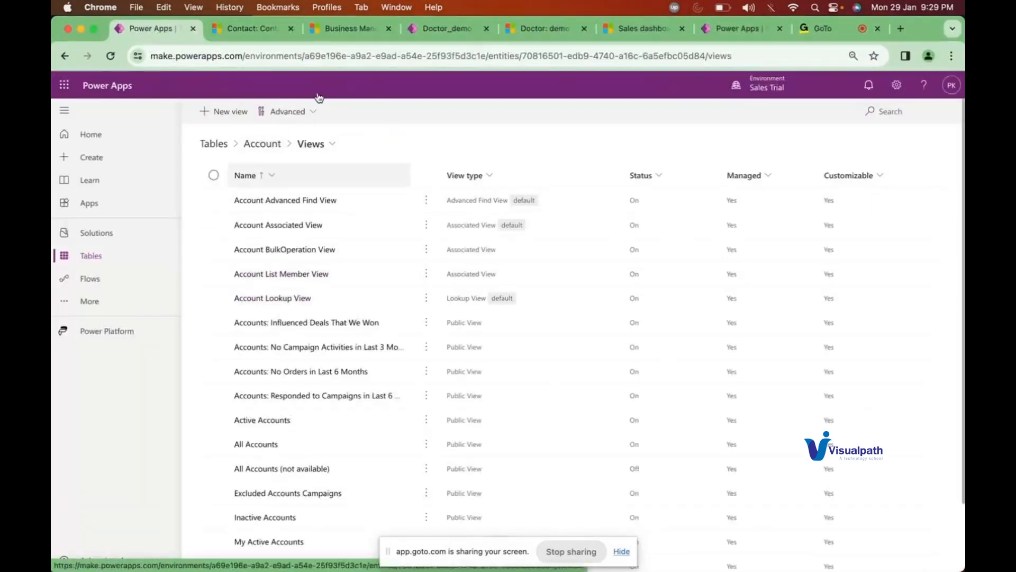
click(247, 29)
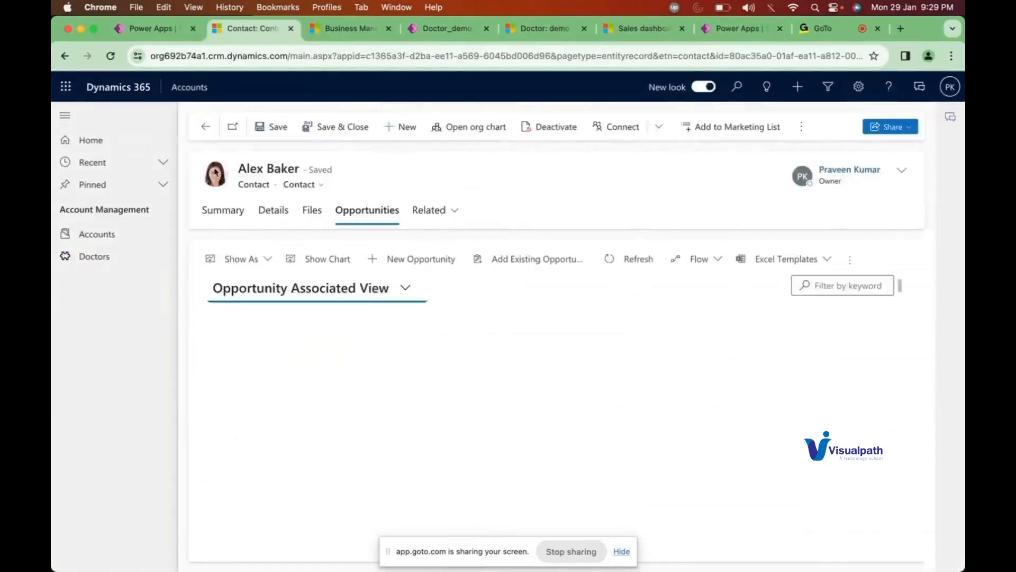
click(230, 213)
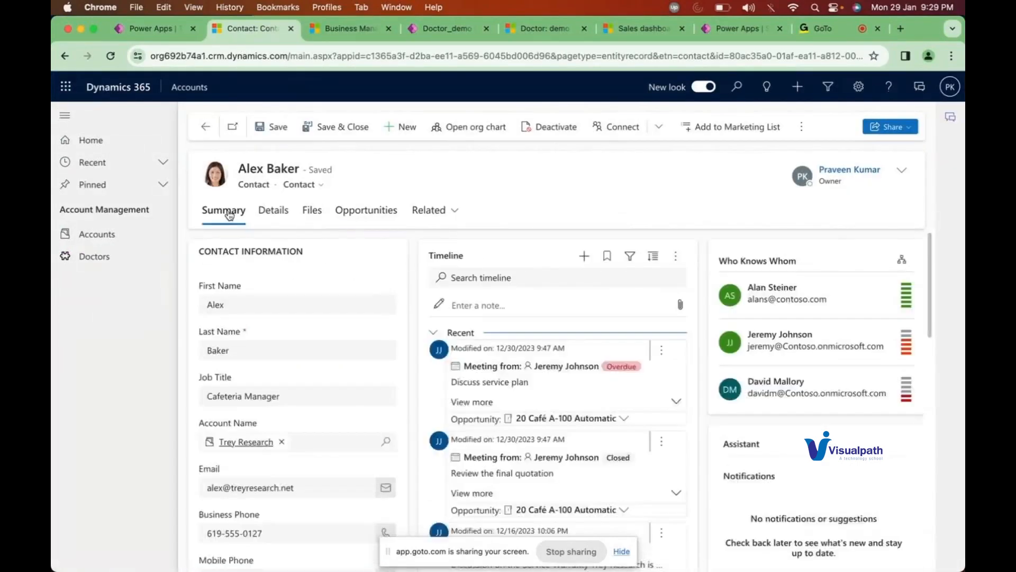
Step: Remove Trey Research from Account Name, open the Advanced lookup of accounts, then return to Power Apps
scroll(259, 364, down, 2)
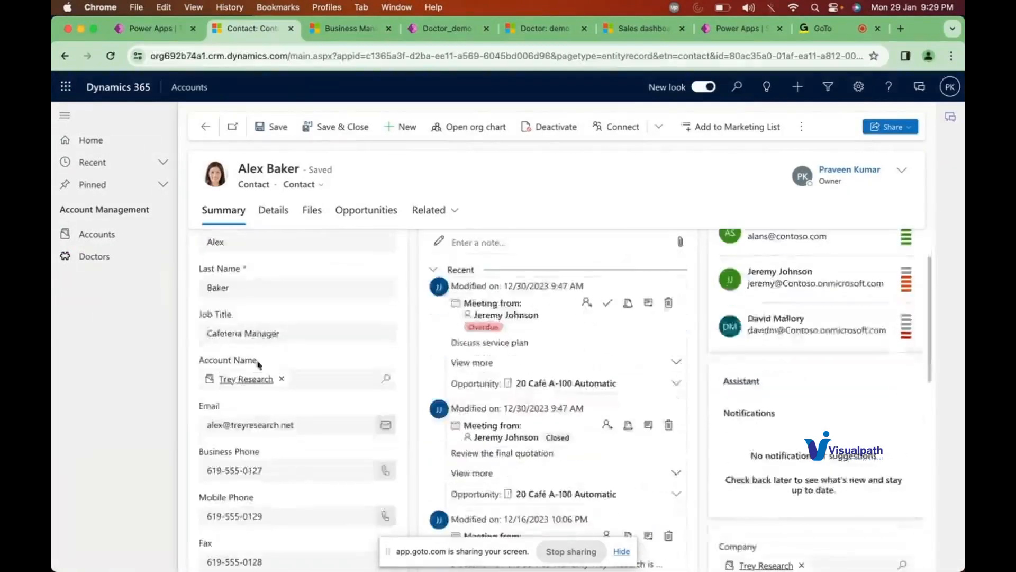
click(281, 378)
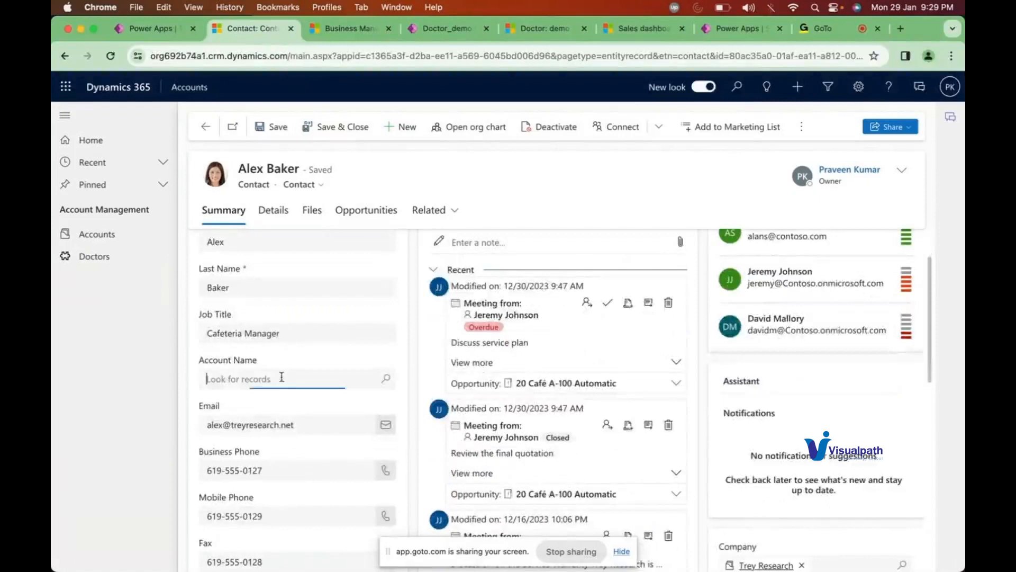
click(387, 380)
scroll(358, 440, down, 3)
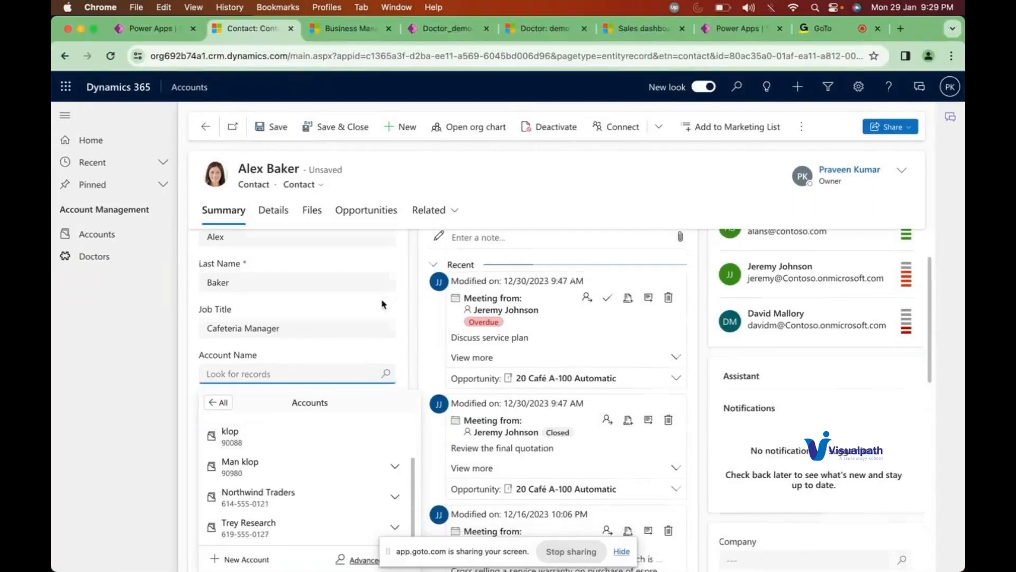
scroll(371, 413, down, 5)
scroll(351, 265, up, 2)
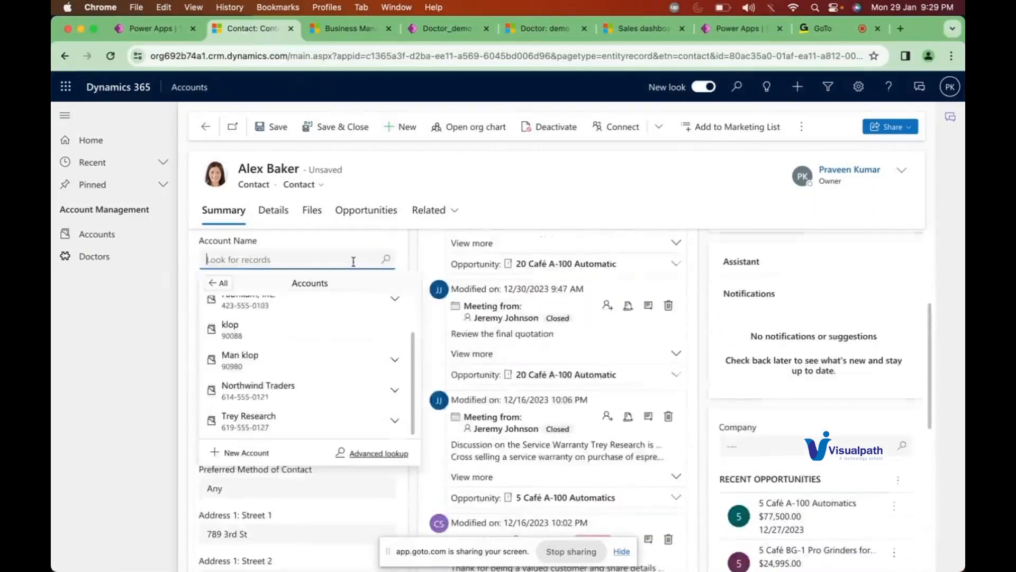
click(372, 454)
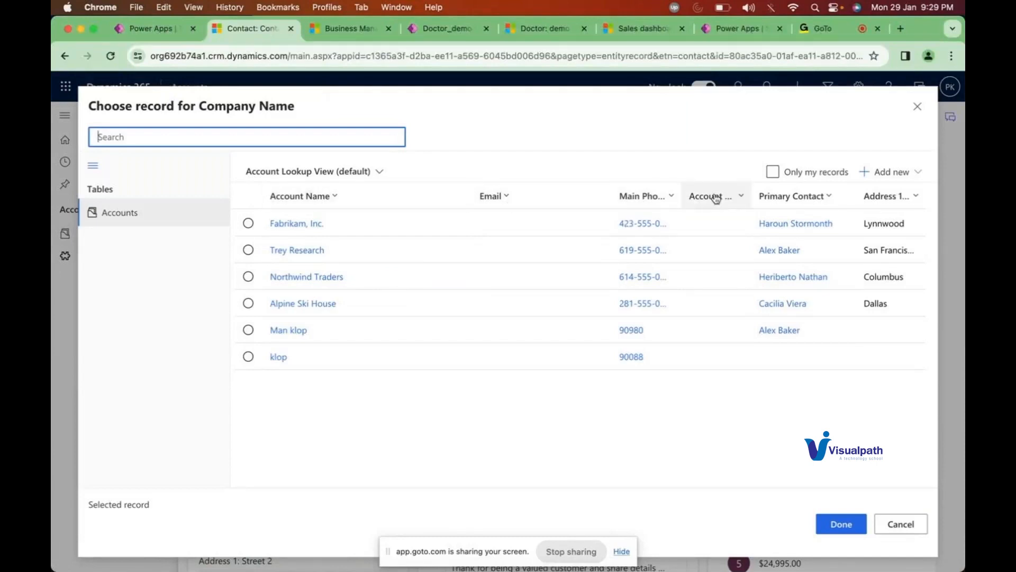
click(151, 31)
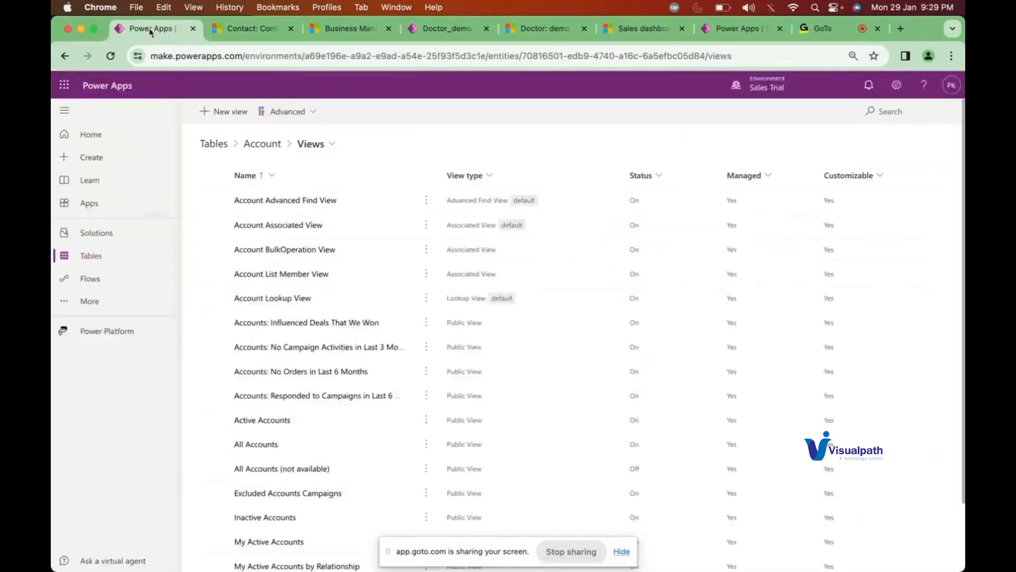
Step: Open the Account Lookup View in the editor and compare it with the account lookup dialog
click(278, 299)
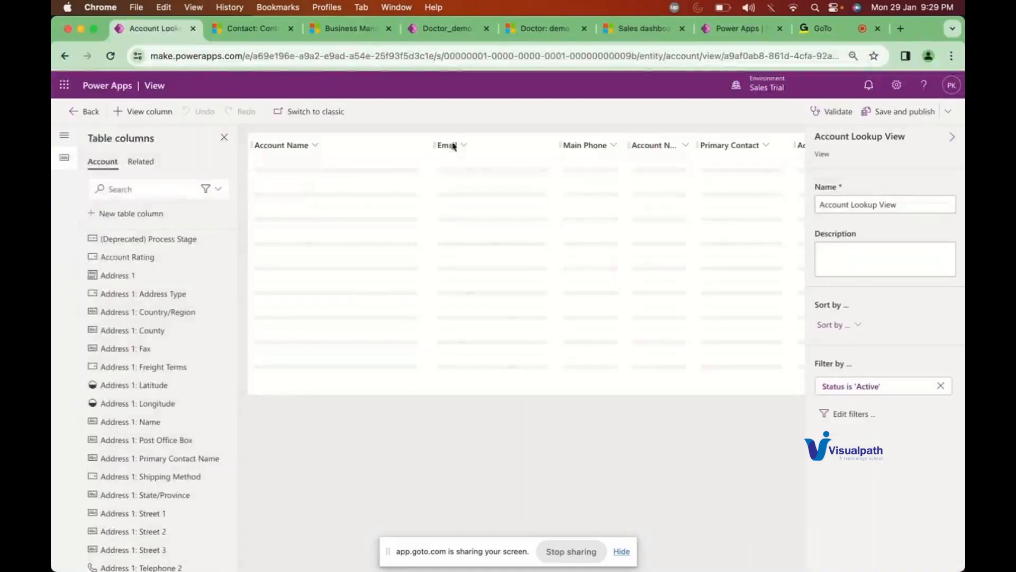
scroll(720, 184, right, 2)
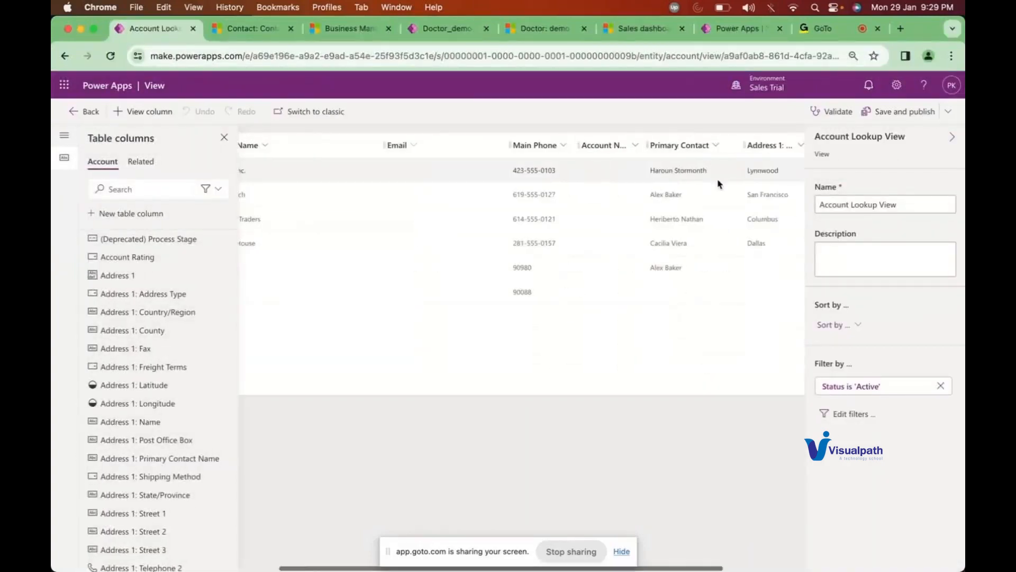
scroll(720, 184, right, 2)
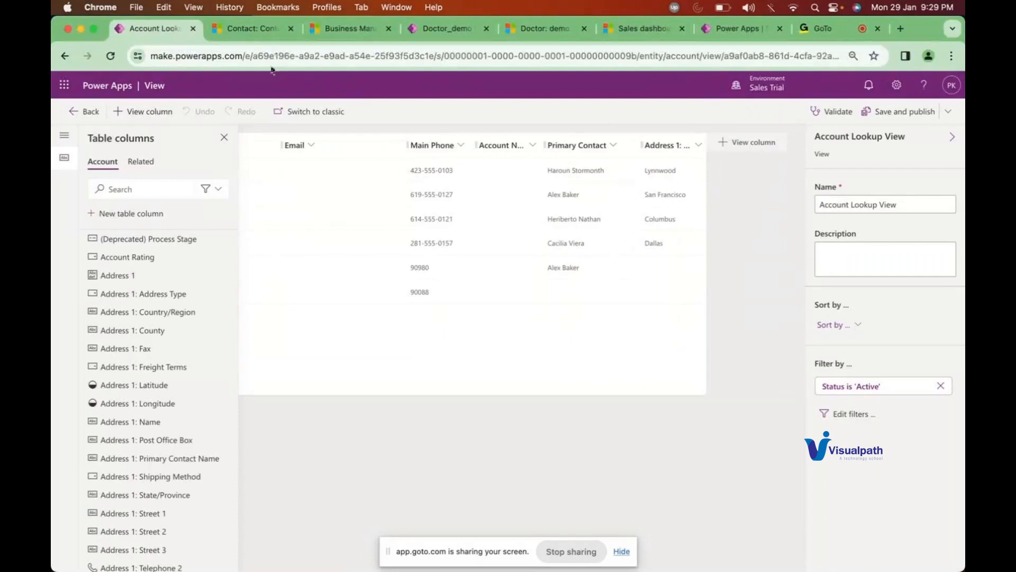
click(241, 29)
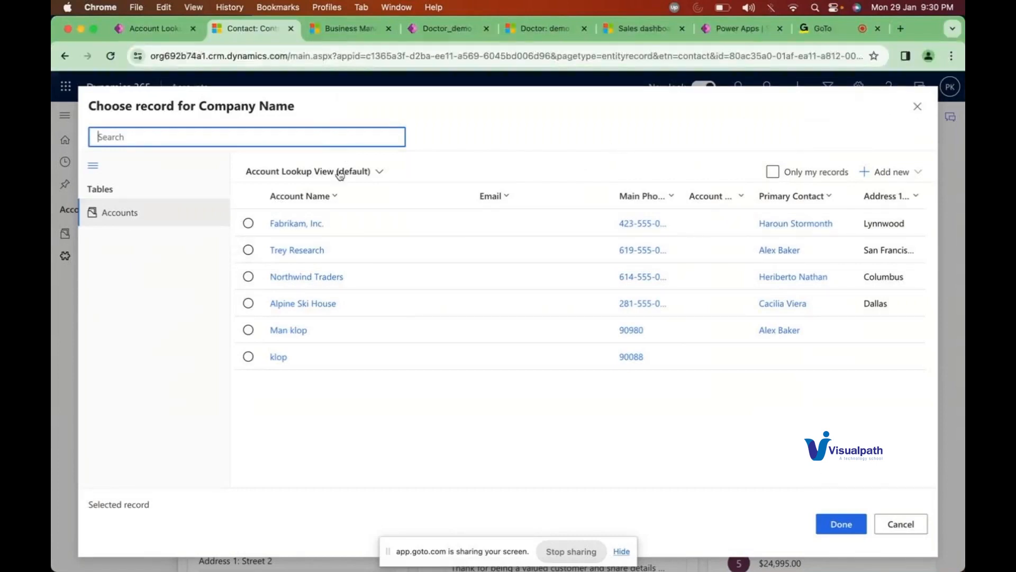
click(165, 35)
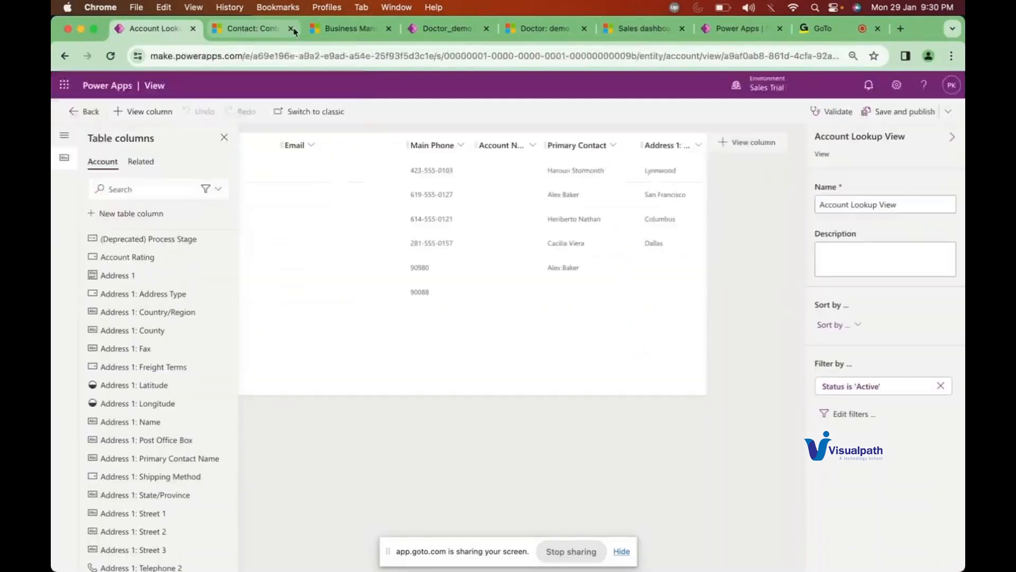
Step: Open Quick Find Active Accounts for editing, then close the account lookup and go to Accounts
click(87, 111)
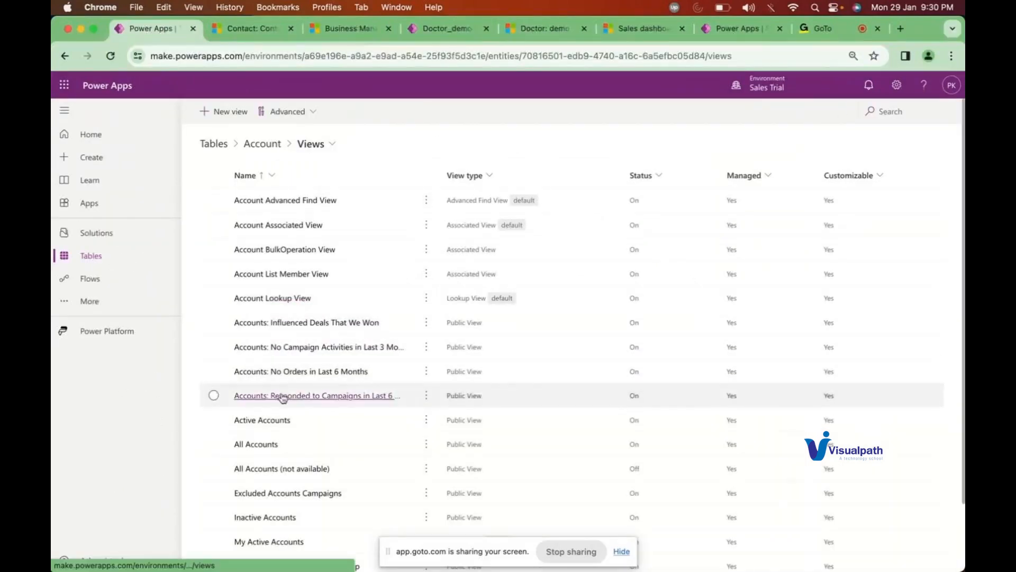
scroll(283, 400, down, 3)
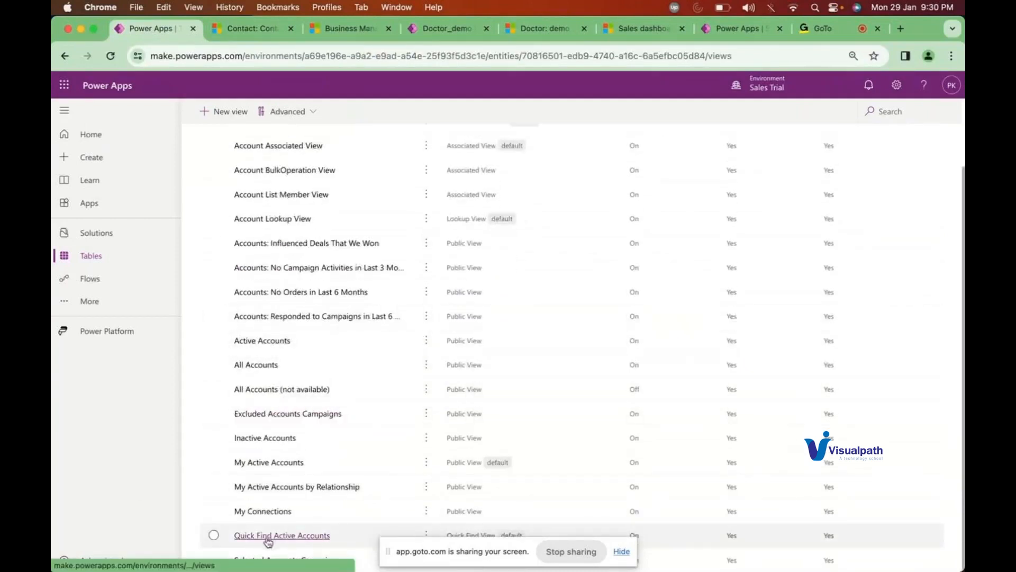
click(297, 536)
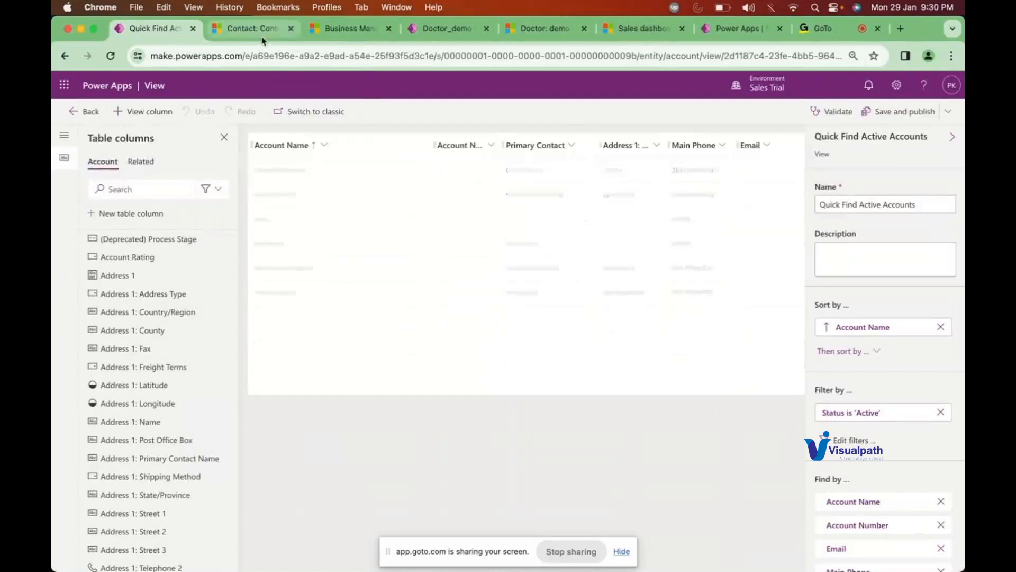
click(262, 34)
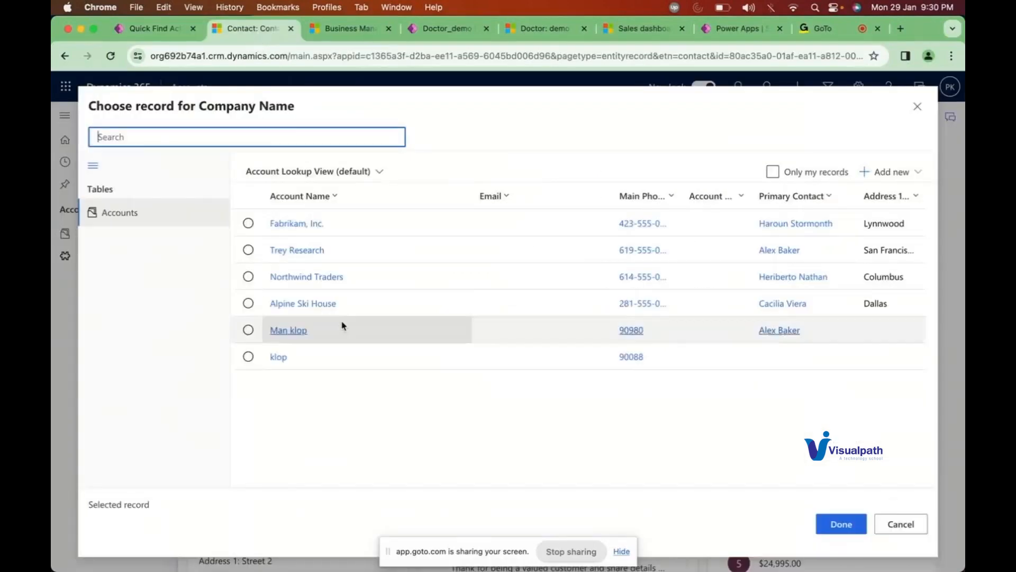
click(918, 106)
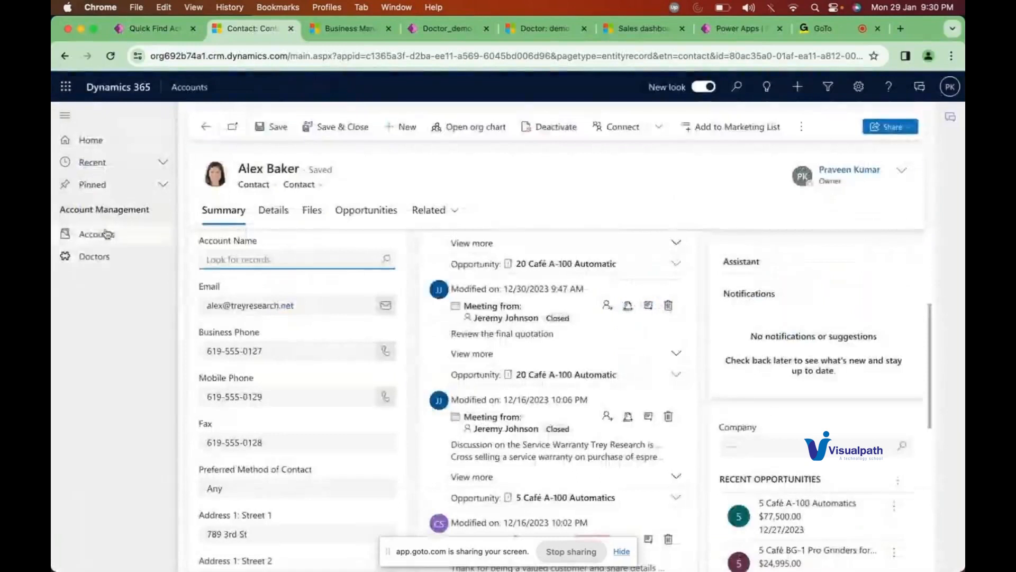
click(127, 230)
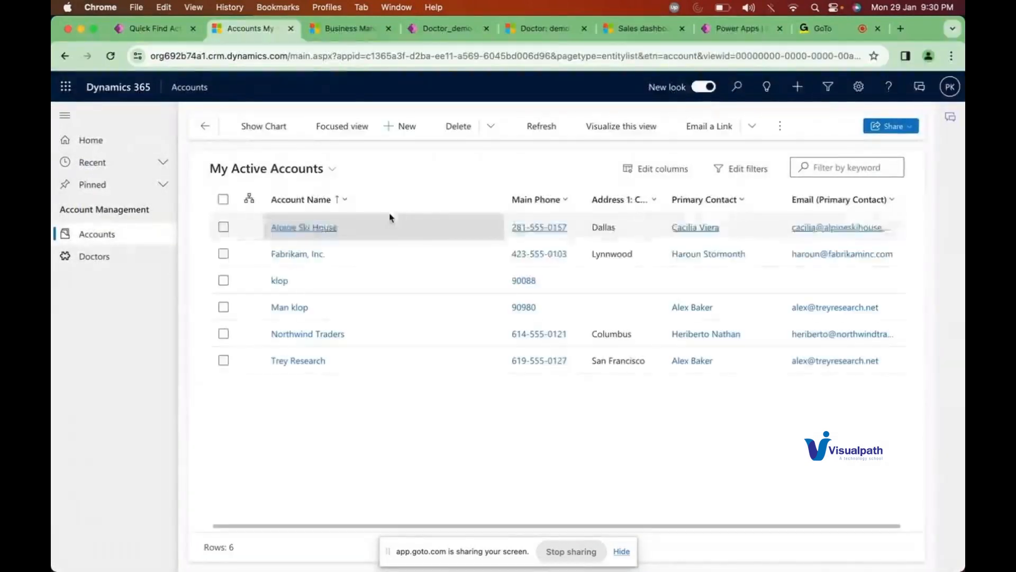
Step: Switch to All Accounts, search *klop* to find only klop and Man klop, then clear it
click(331, 169)
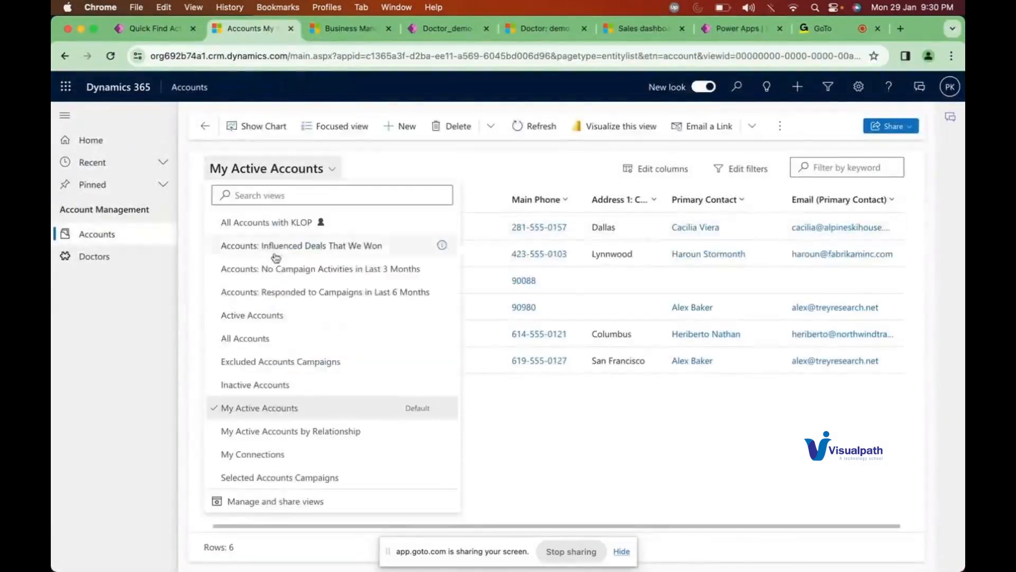
click(262, 338)
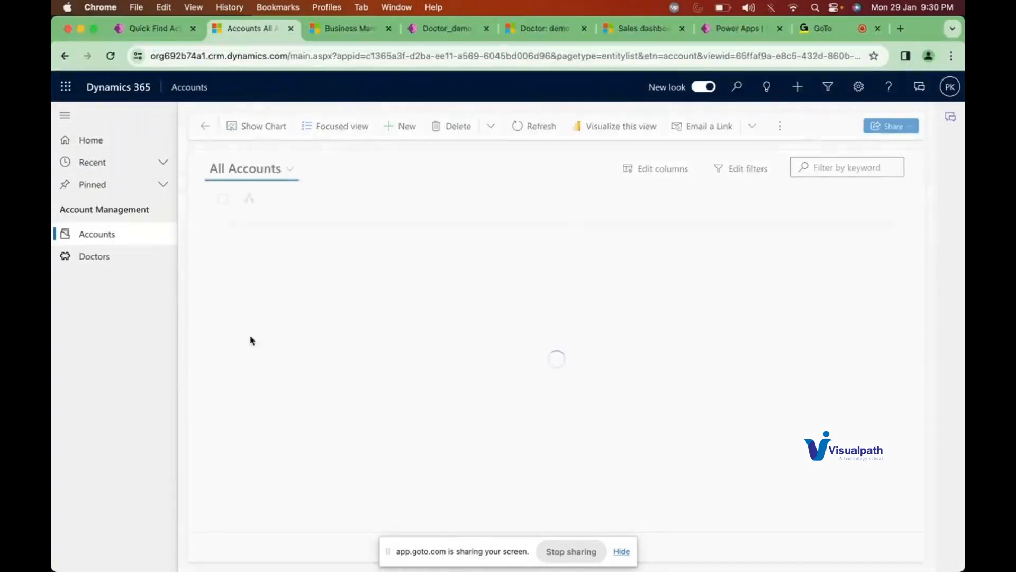
click(840, 168)
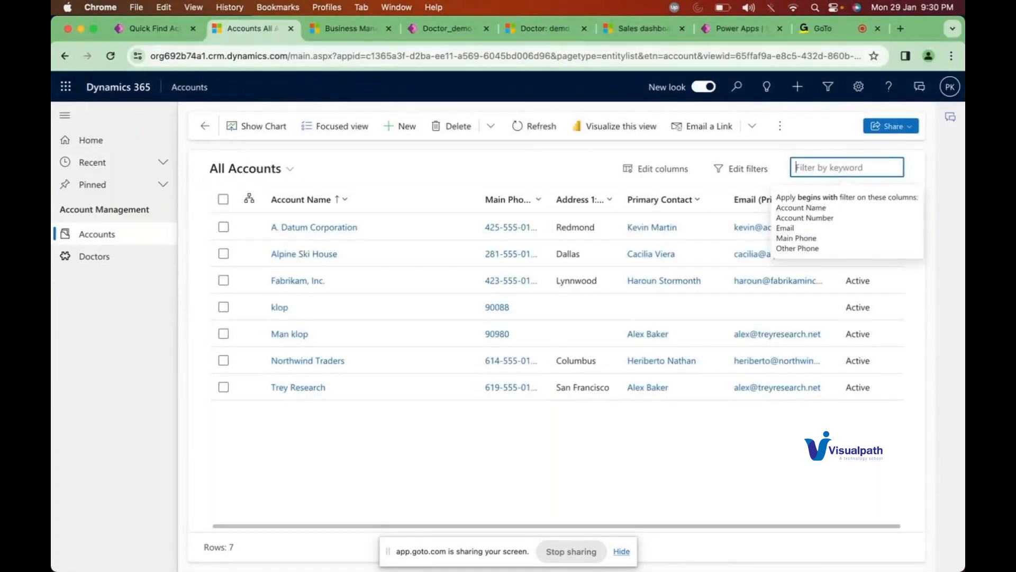
text(*)
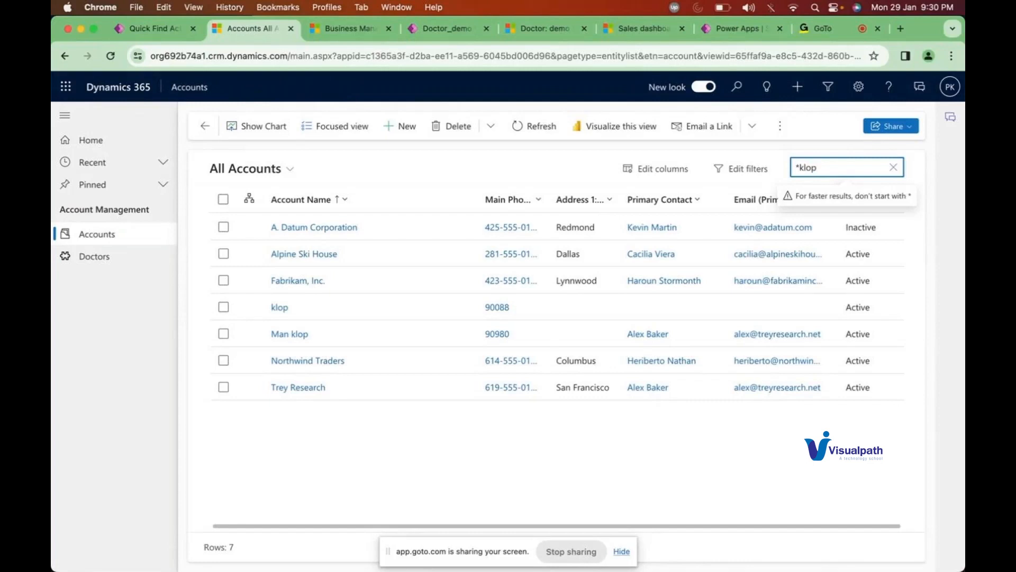
key(Return)
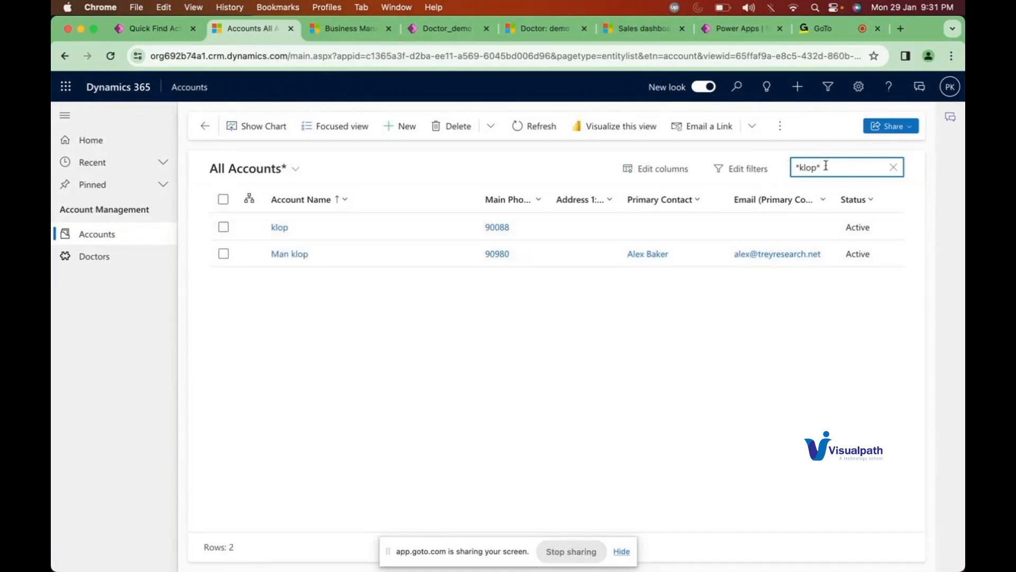
double_click(810, 167)
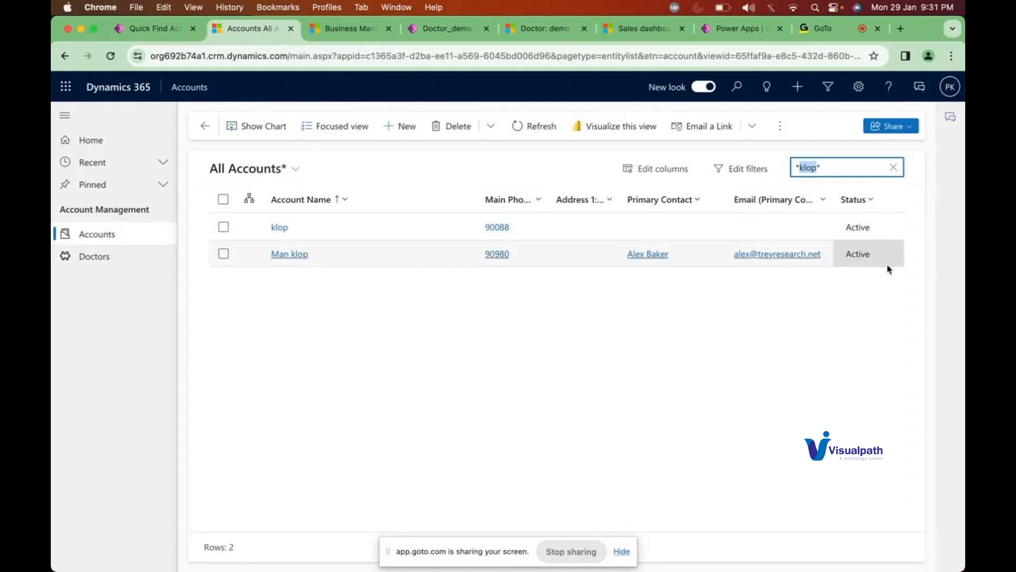
click(894, 168)
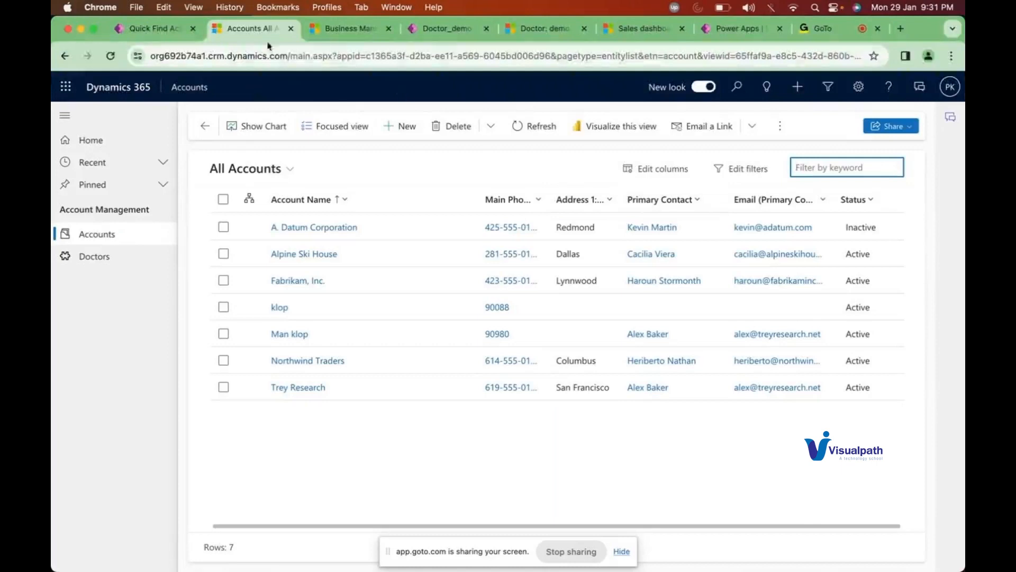
Step: Remove the Account Number column from the Quick Find Active Accounts view
click(156, 29)
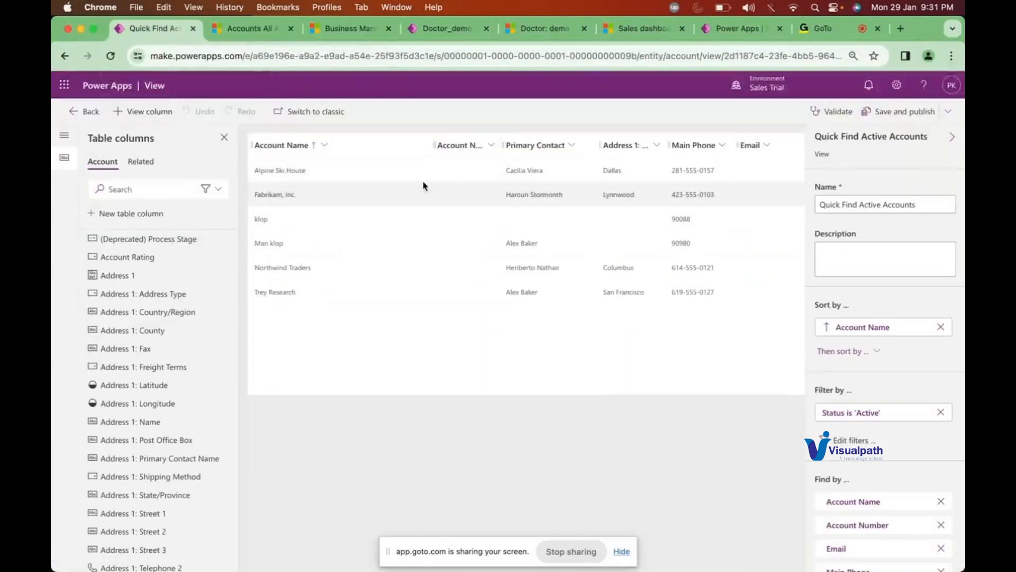
click(487, 145)
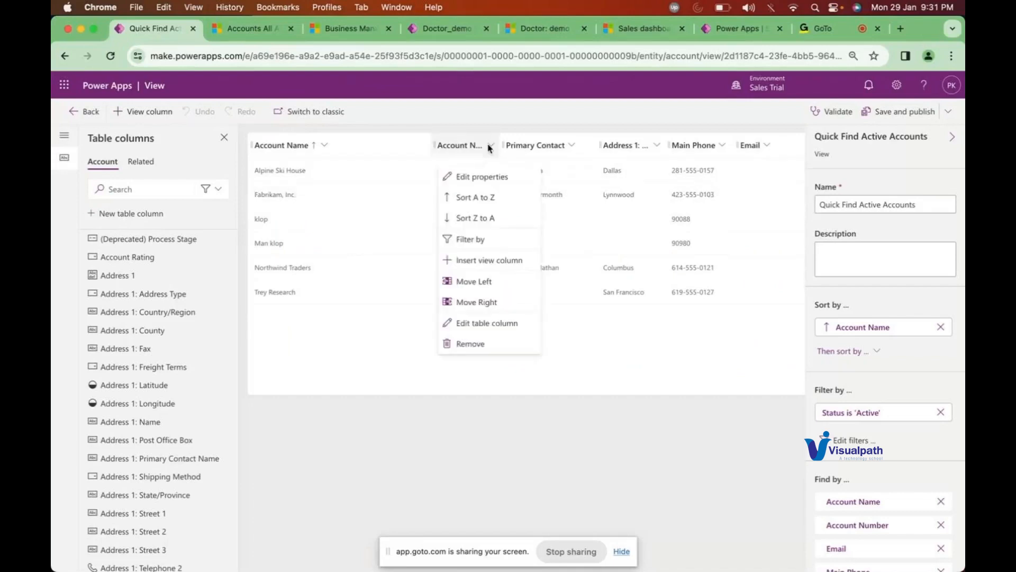
click(470, 351)
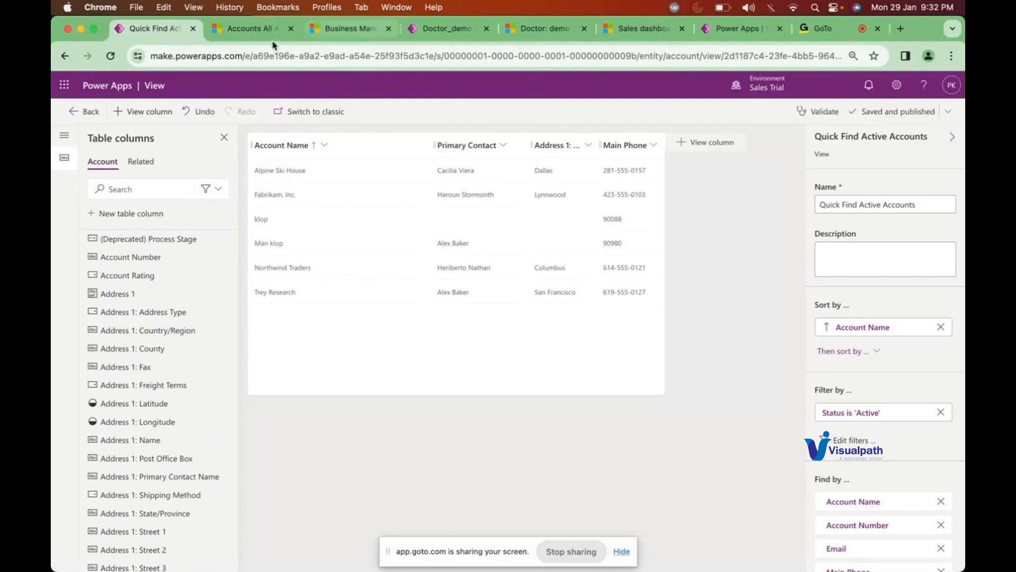
Step: Reload the Dynamics 365 All Accounts list to pick up the view changes
click(232, 32)
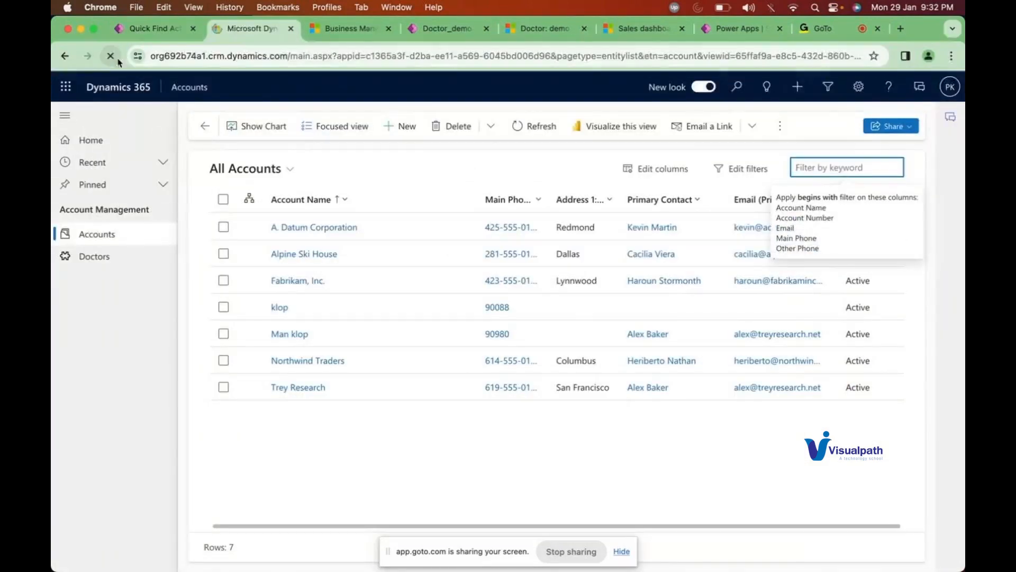
click(118, 61)
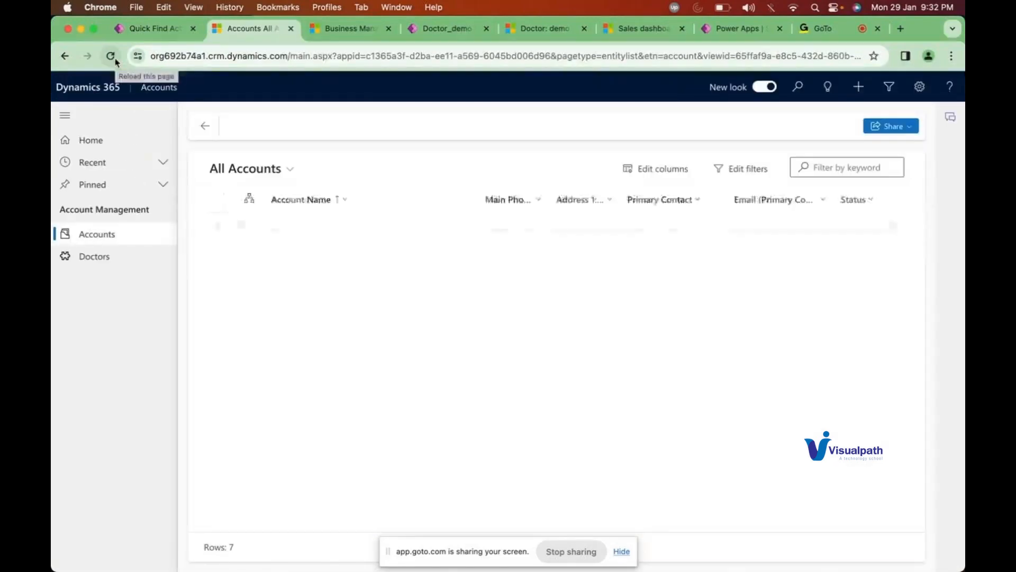
click(111, 56)
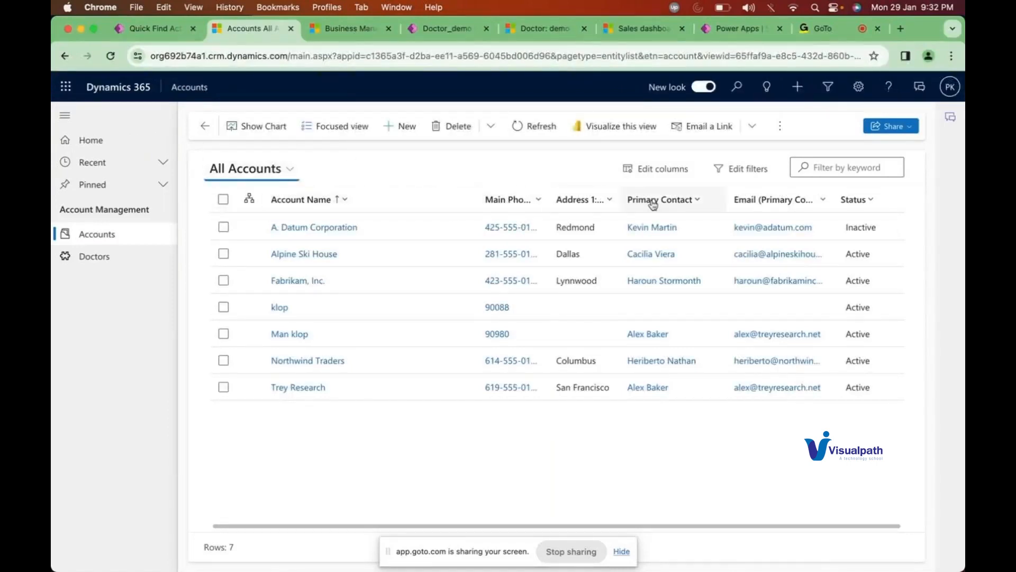
Step: Run a wildcard keyword search for *klop* in the All Accounts list
click(816, 166)
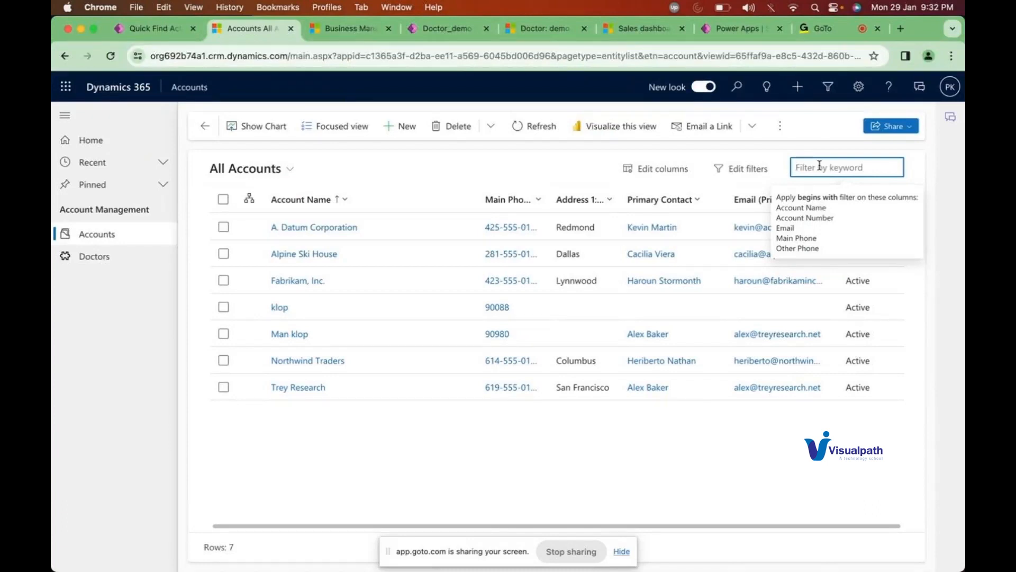
text(*)
key(BackSpace)
text(*)
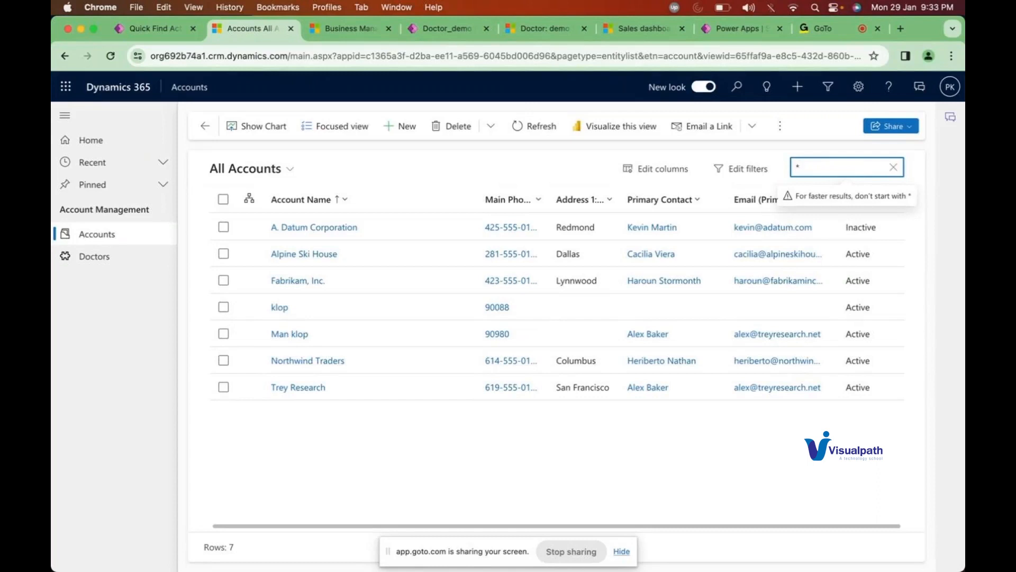
key(BackSpace)
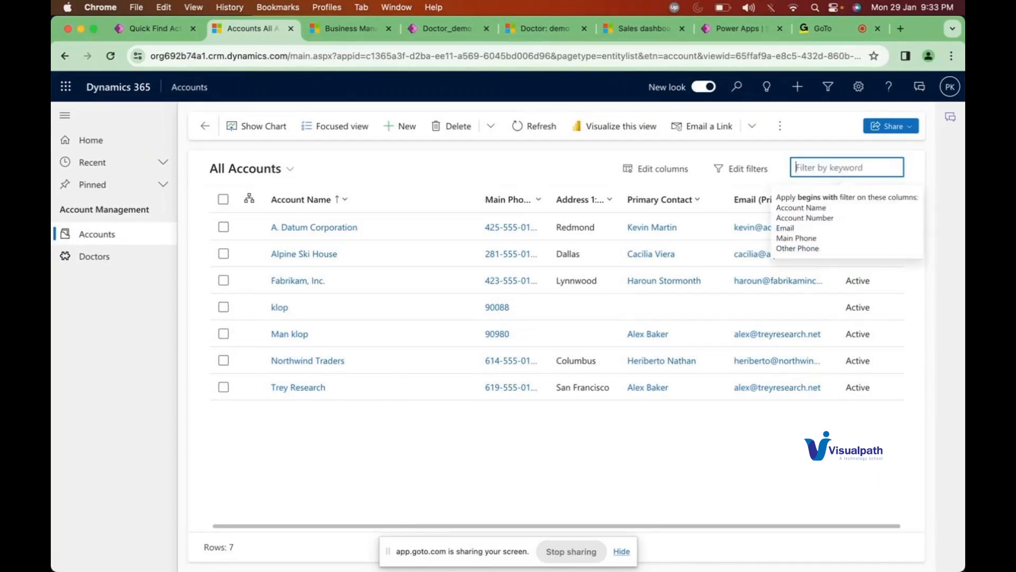
text(*)
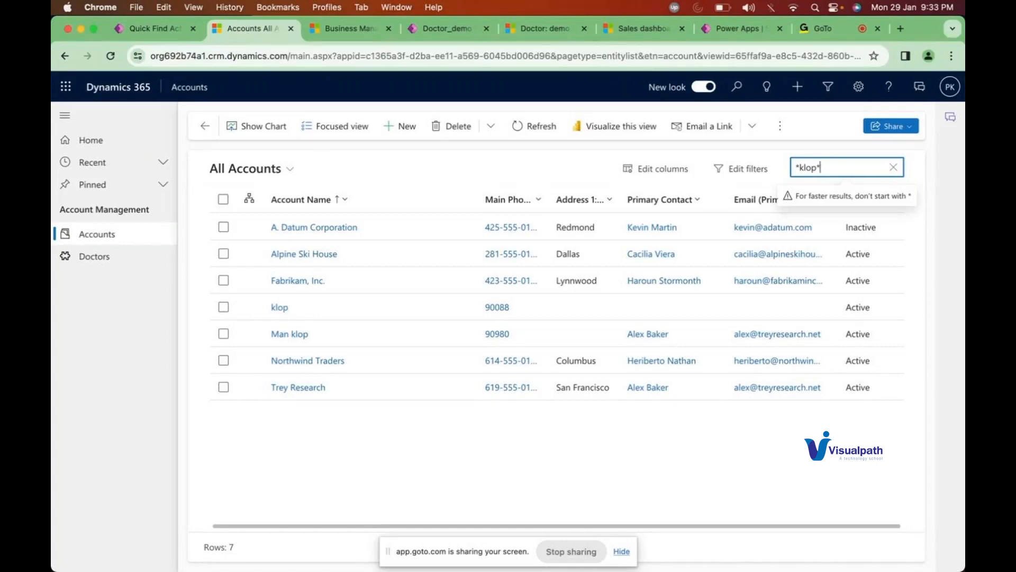
key(Return)
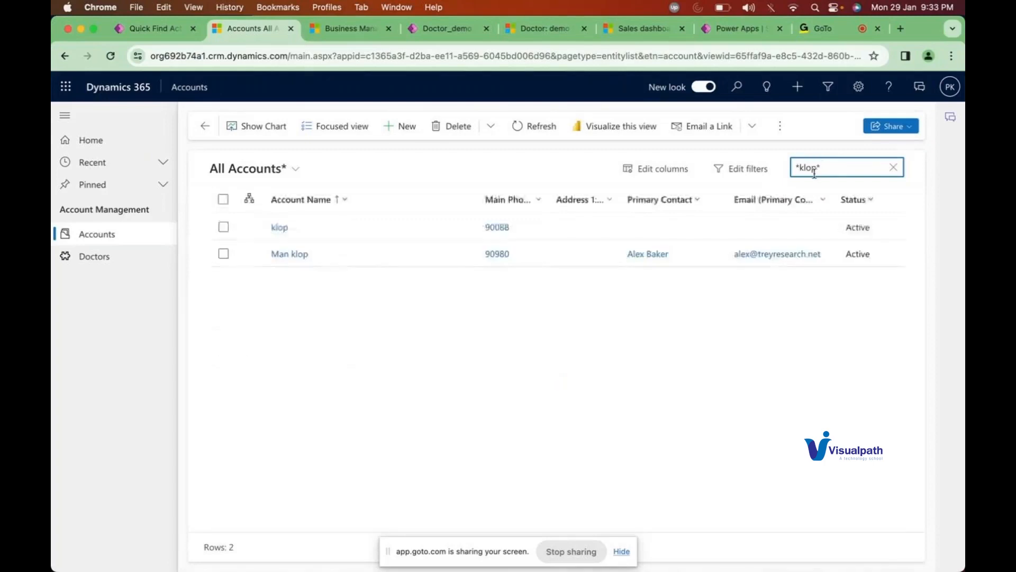
key(BackSpace)
double_click(809, 169)
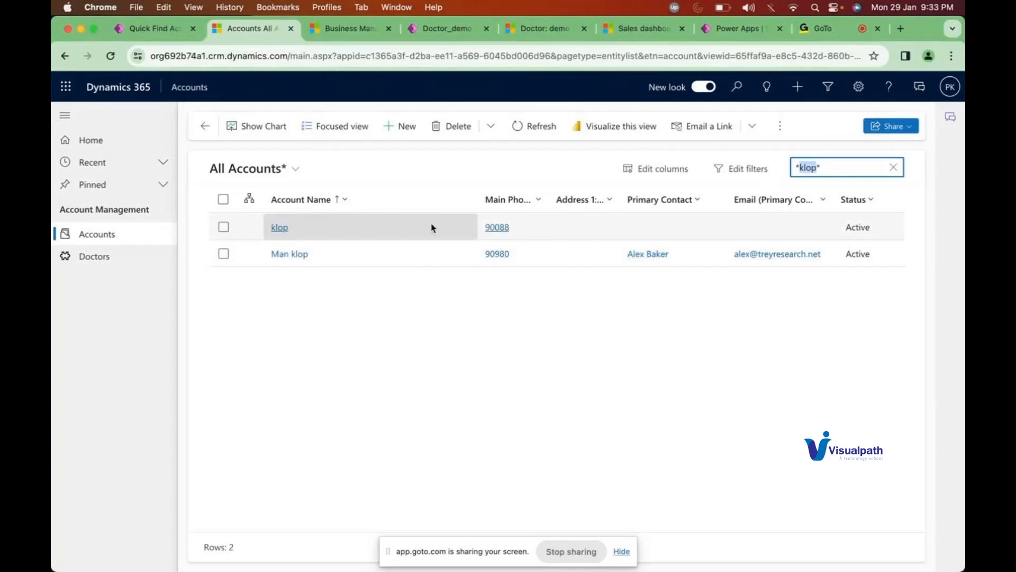
Step: Reload the accounts page and filter by the plain keyword klop
click(111, 56)
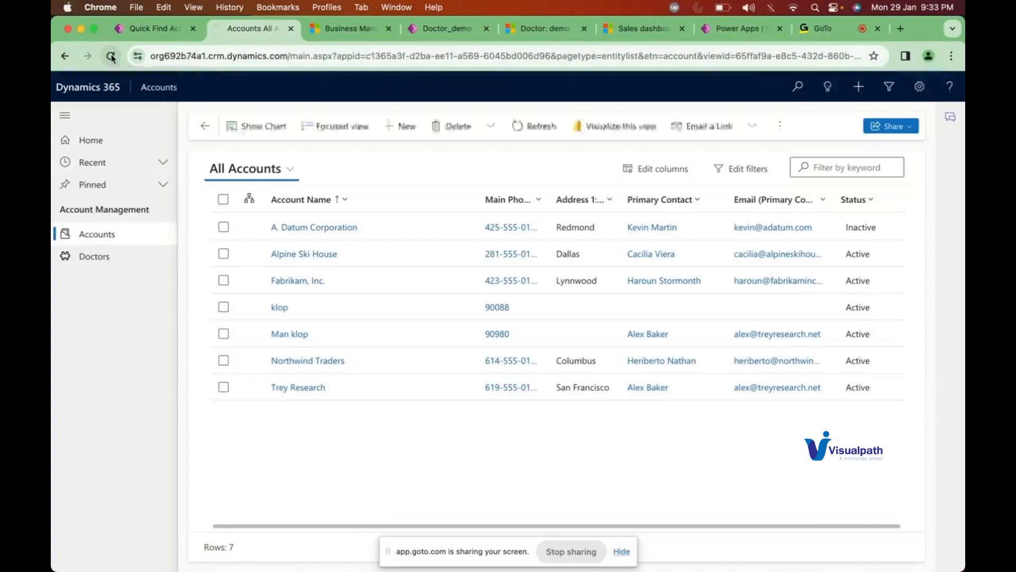
click(111, 55)
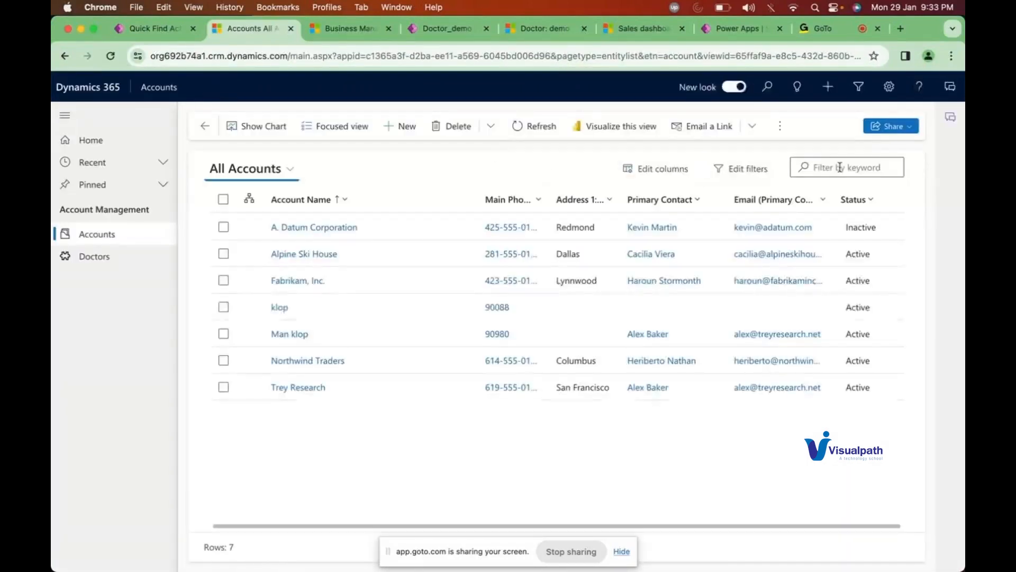
click(844, 167)
text(klop)
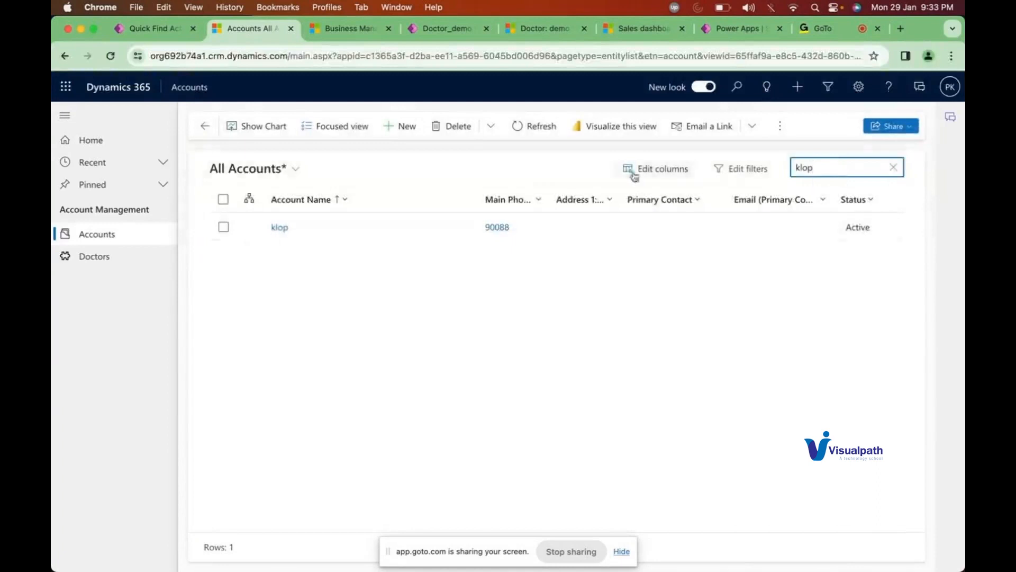
Step: Publish the Account table via Advanced > Publish table, then return to its Views list
click(143, 32)
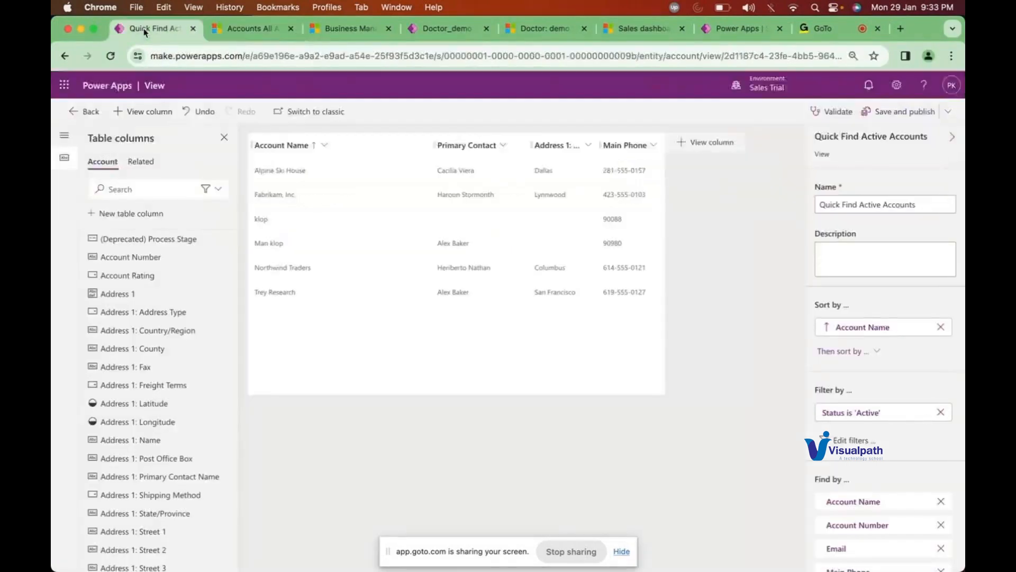
click(81, 114)
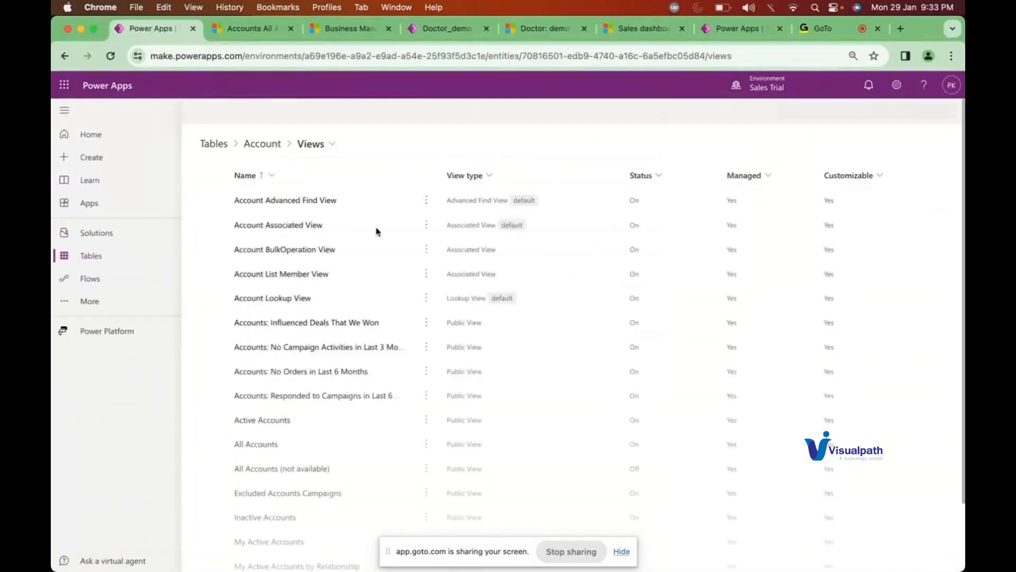
click(260, 146)
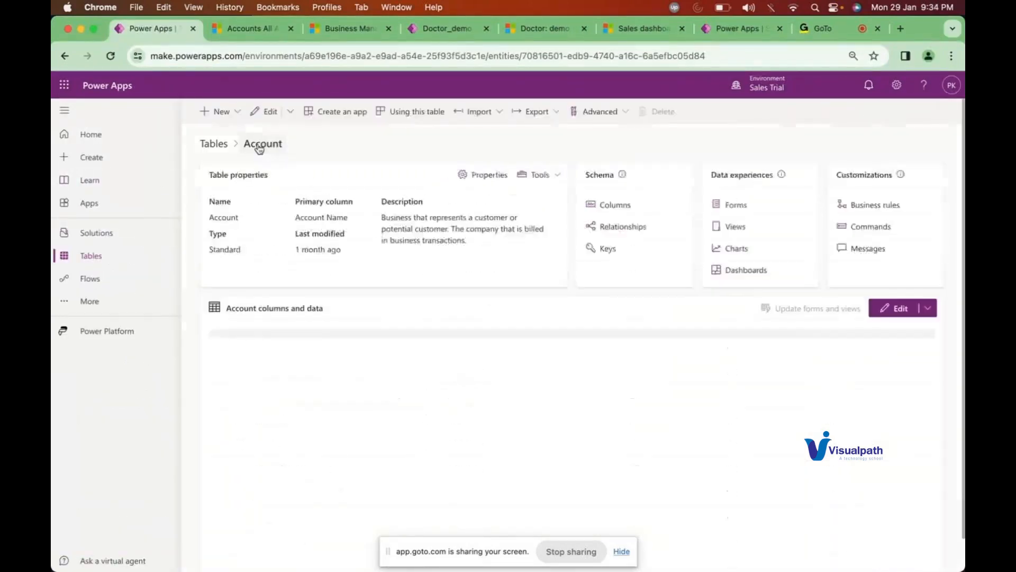
click(595, 111)
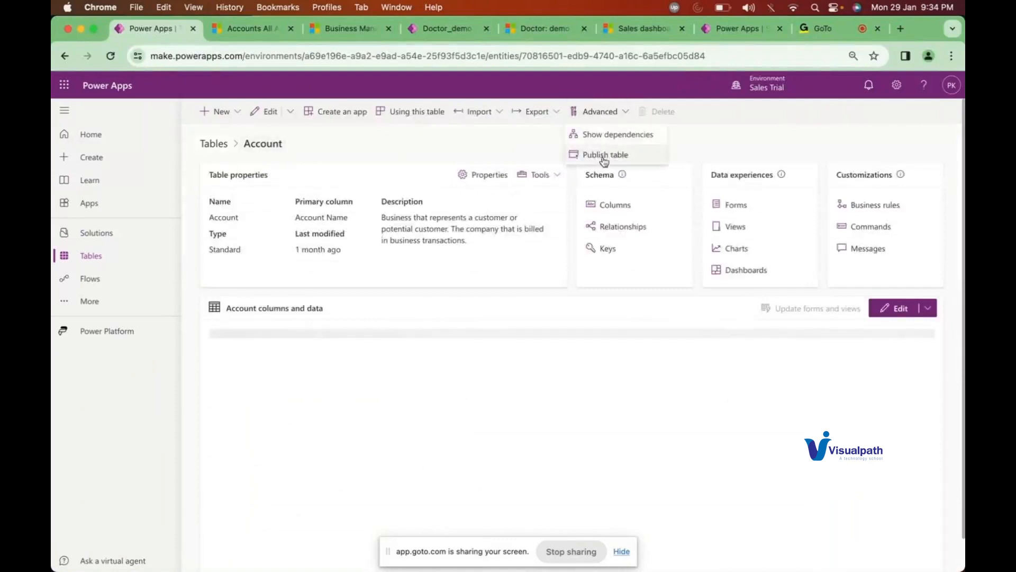
click(604, 157)
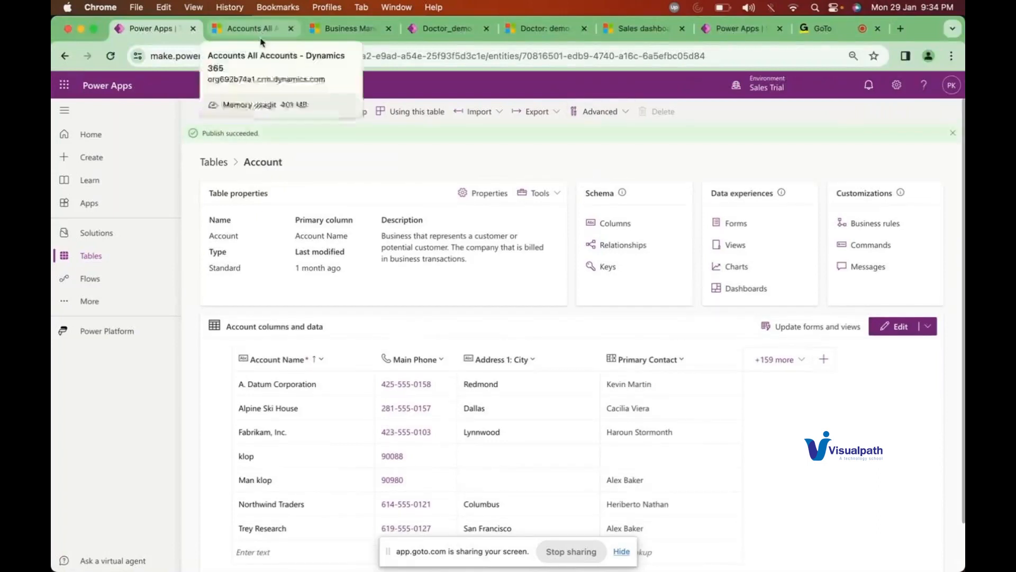
click(735, 247)
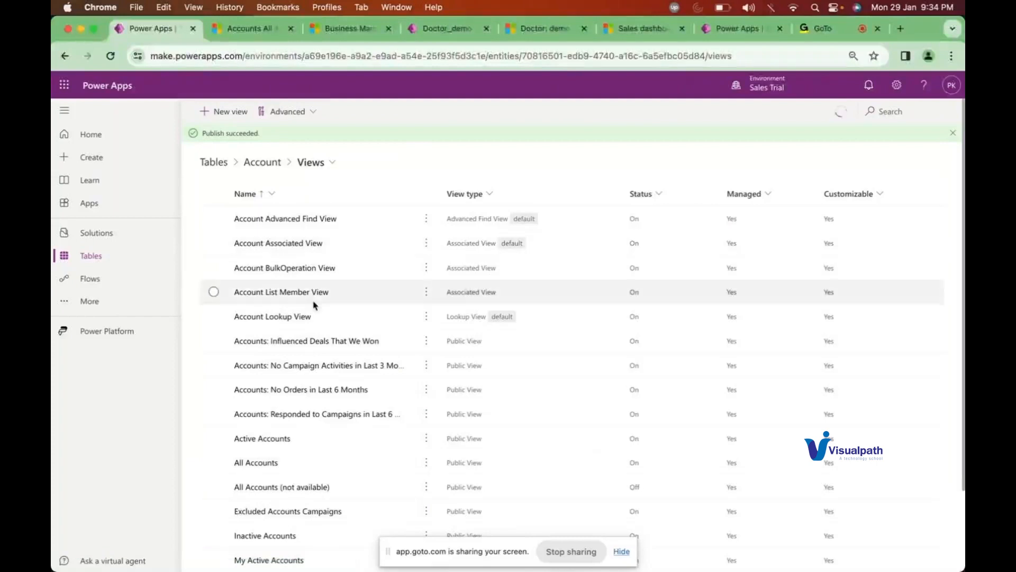
scroll(288, 450, down, 1)
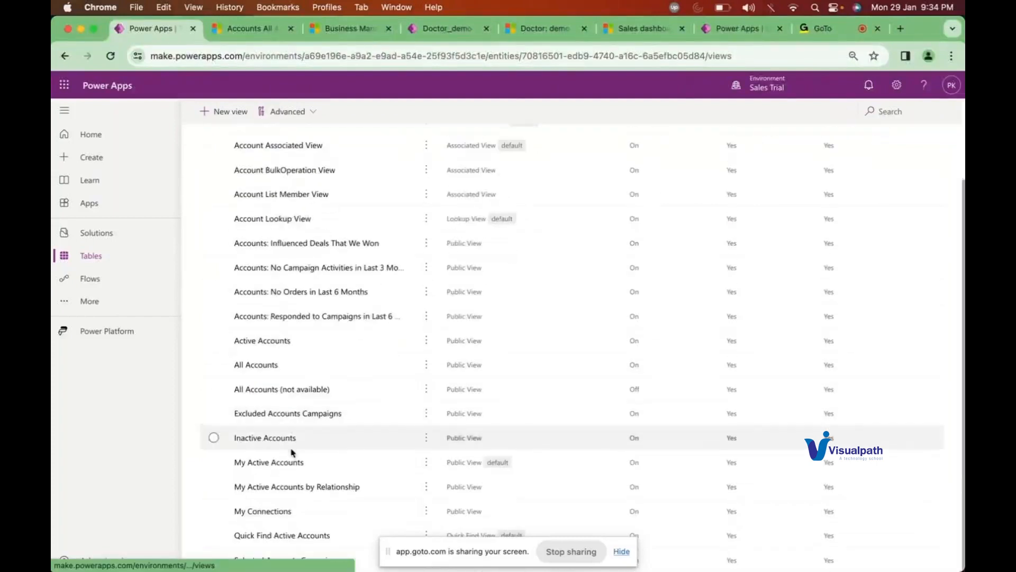
Step: Open Quick Find Active Accounts and scroll its properties to the Find by columns
click(287, 536)
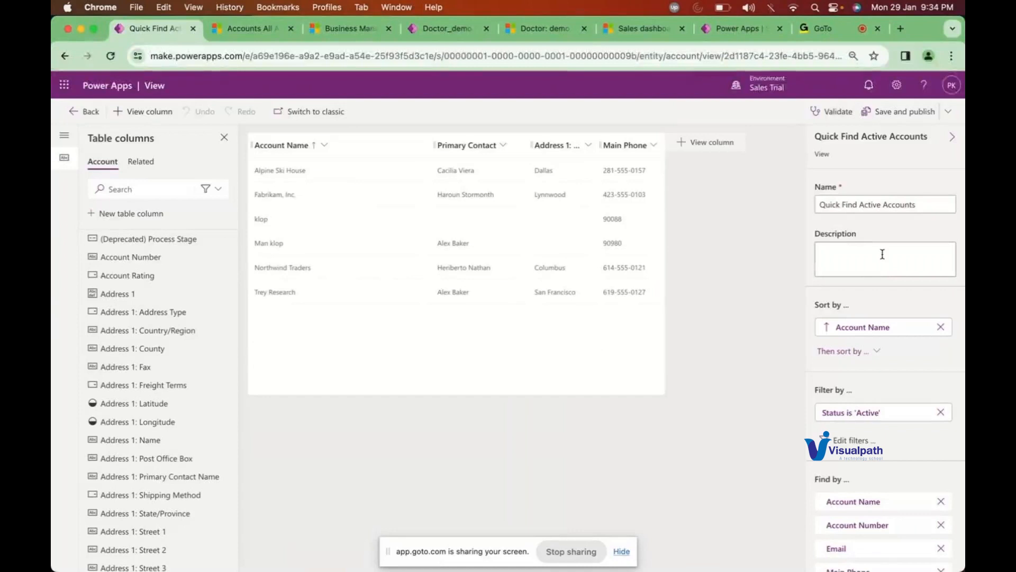
scroll(884, 279, down, 2)
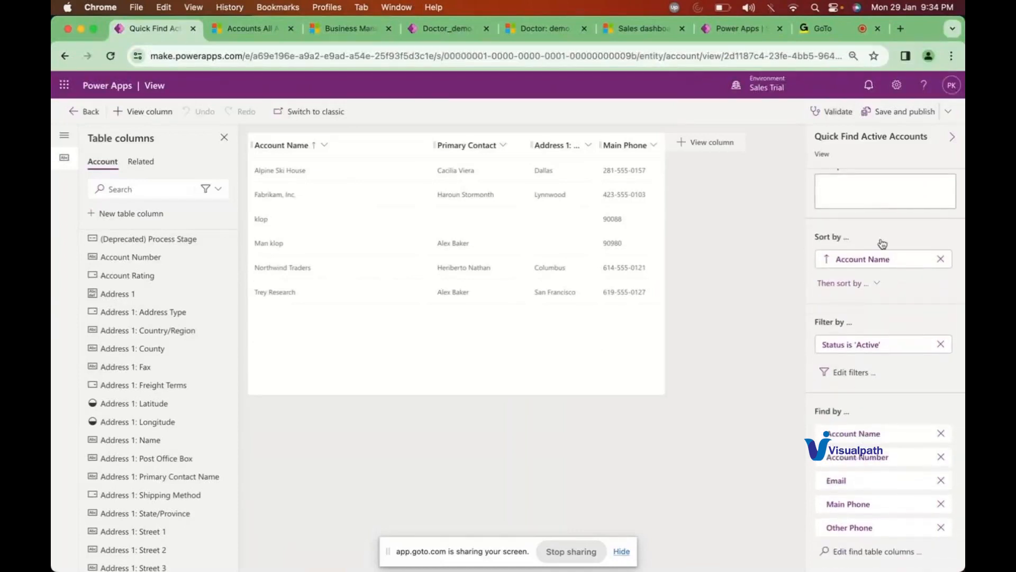
scroll(880, 244, up, 3)
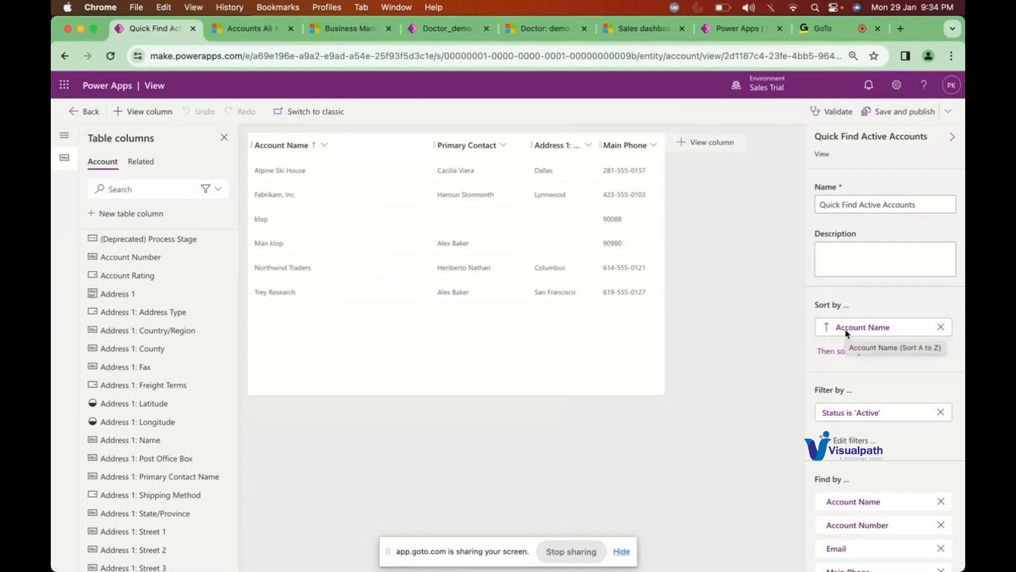
scroll(846, 334, down, 3)
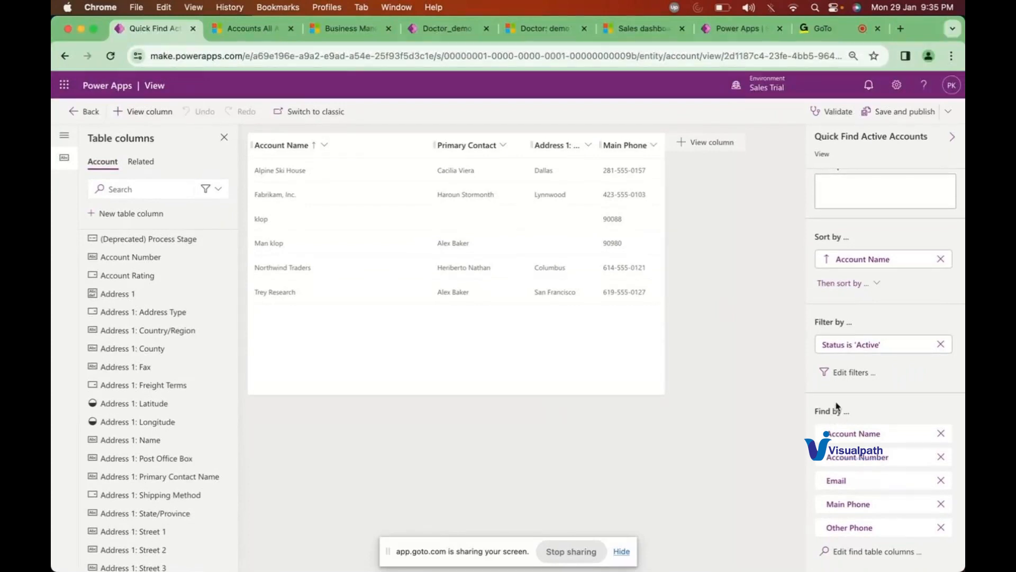
Step: Check the klop search in the Accounts tab, then return to the Quick Find view editor
click(249, 28)
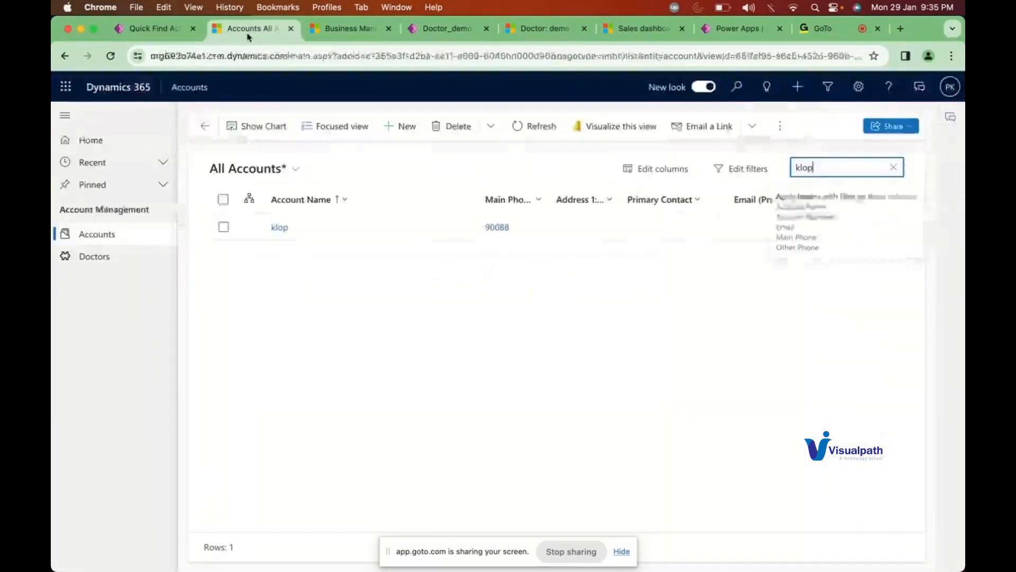
double_click(806, 167)
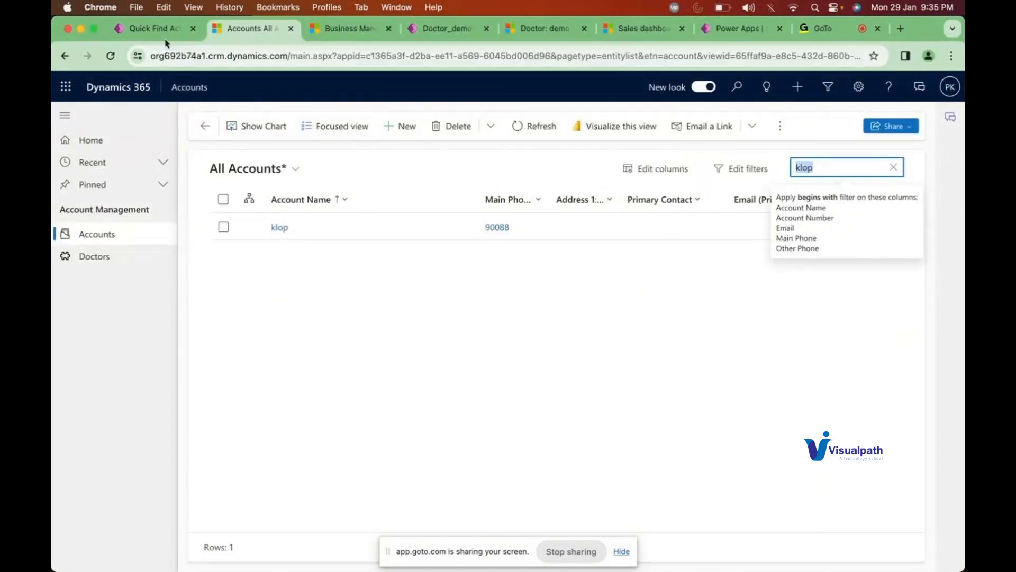
click(144, 30)
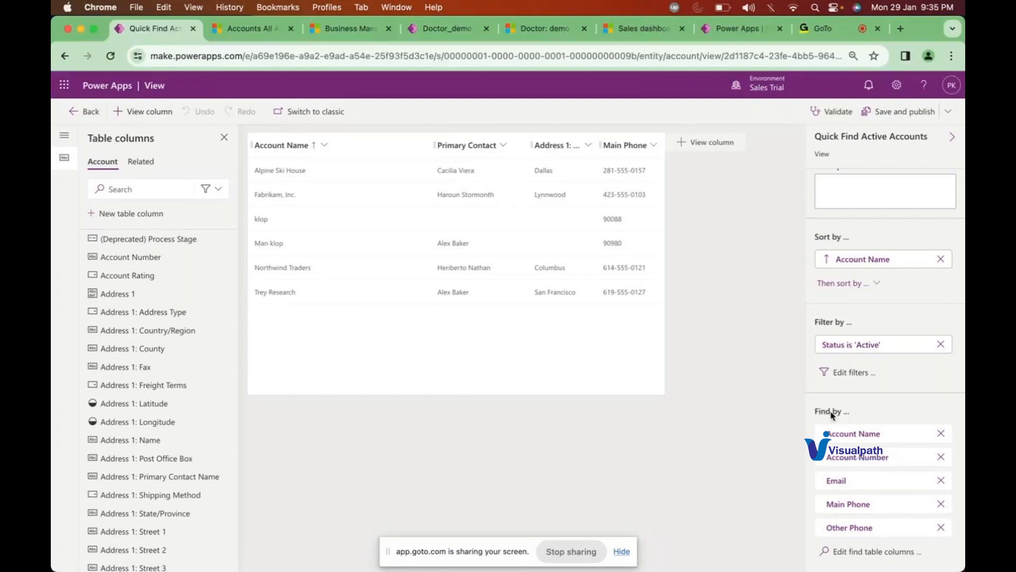
Step: Review the Quick Find view's find-table columns and close the list unchanged
click(853, 552)
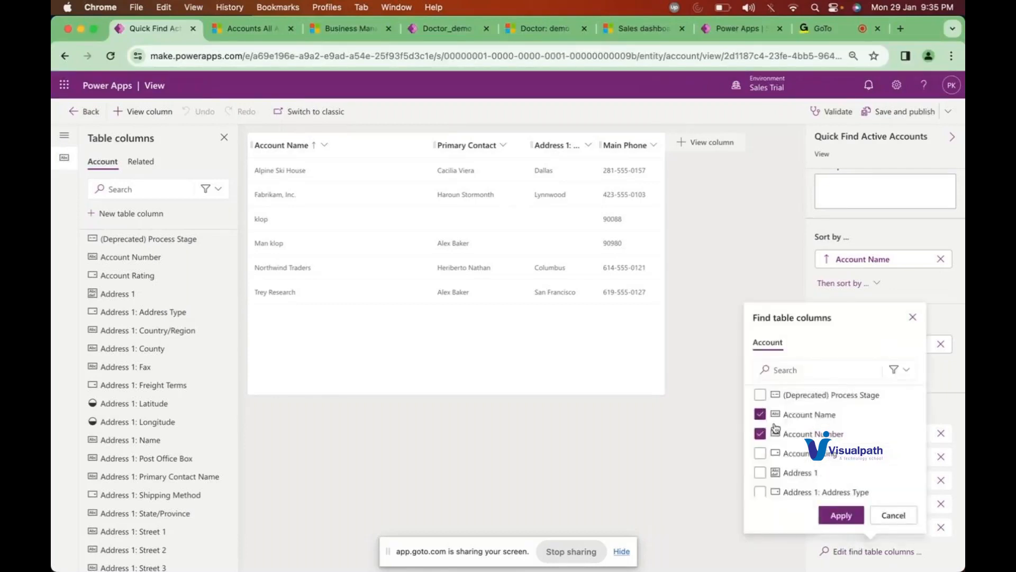
scroll(772, 439, down, 3)
scroll(776, 431, up, 5)
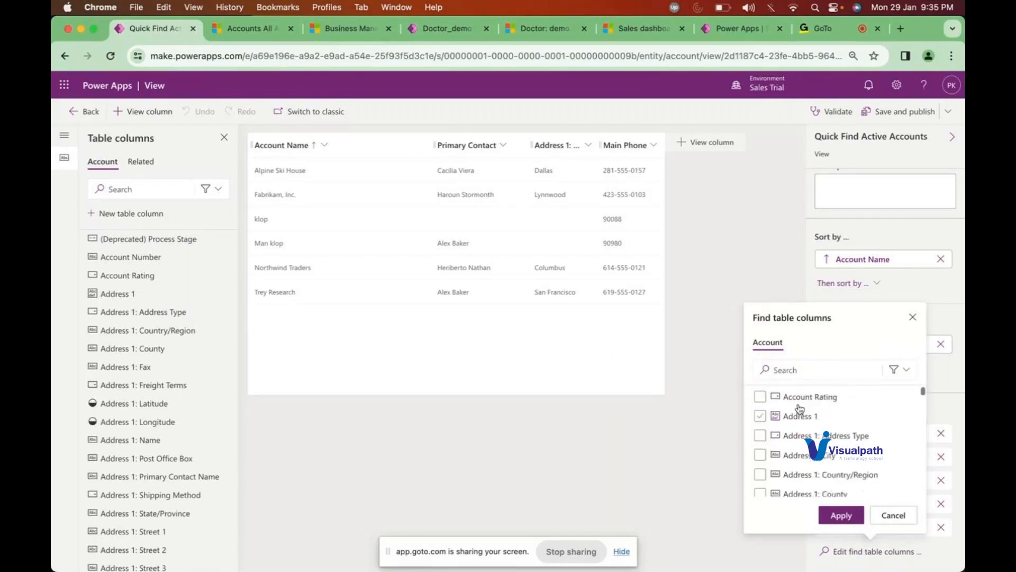
click(915, 317)
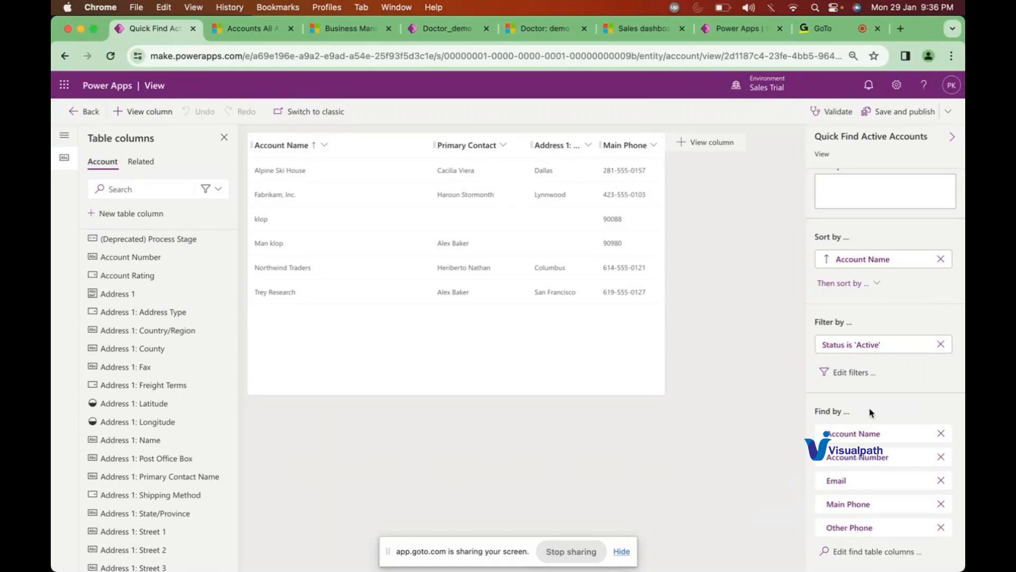
Step: Save and publish the Quick Find Active Accounts view, then return to All Accounts
scroll(847, 312, up, 2)
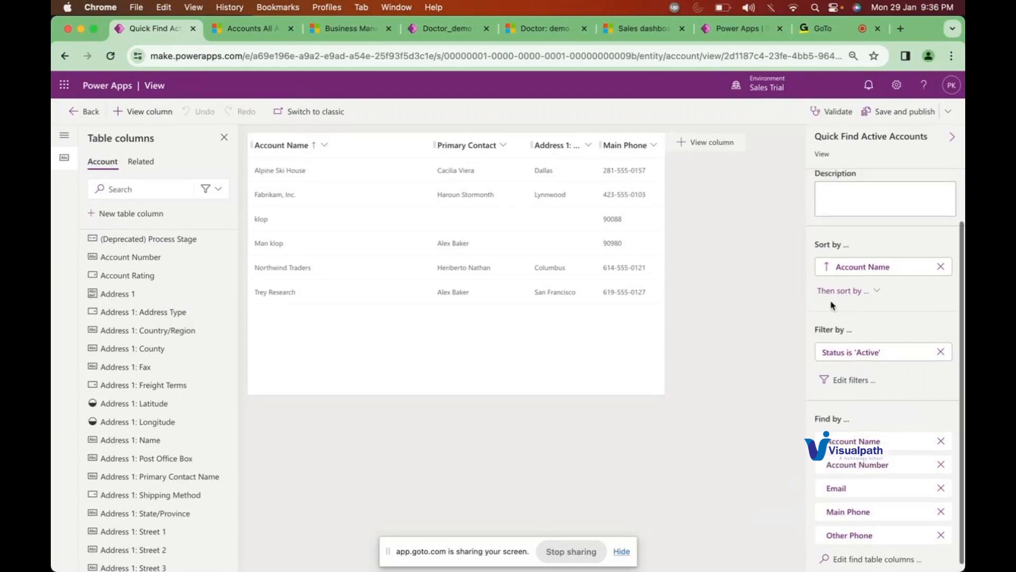
scroll(831, 305, up, 1)
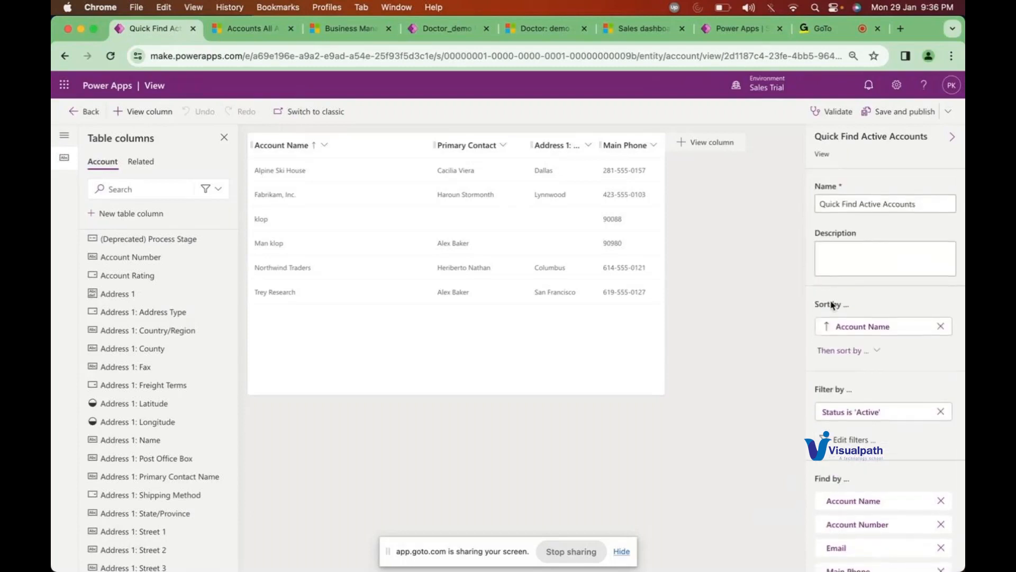
scroll(831, 305, down, 1)
scroll(831, 304, down, 1)
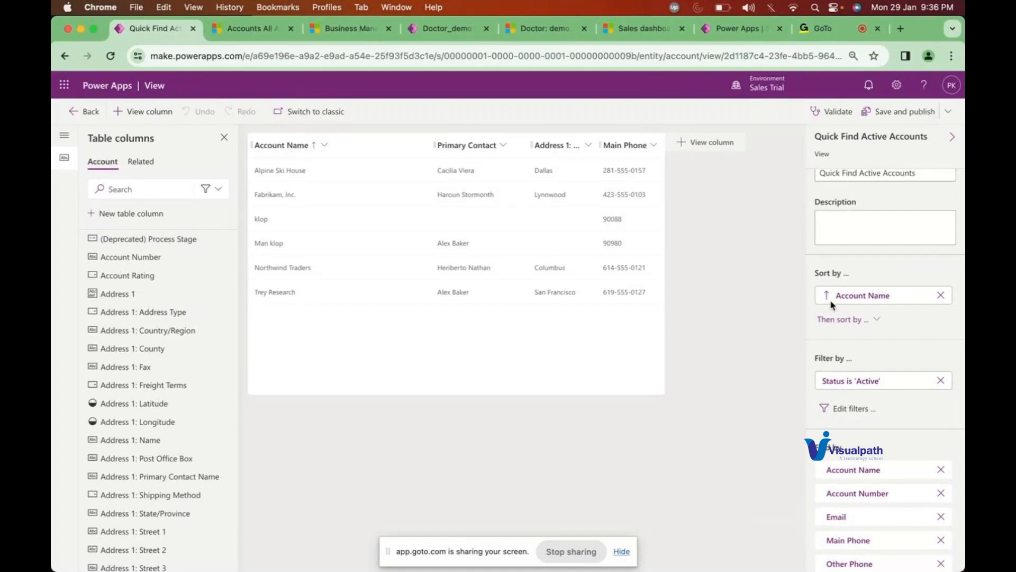
click(885, 118)
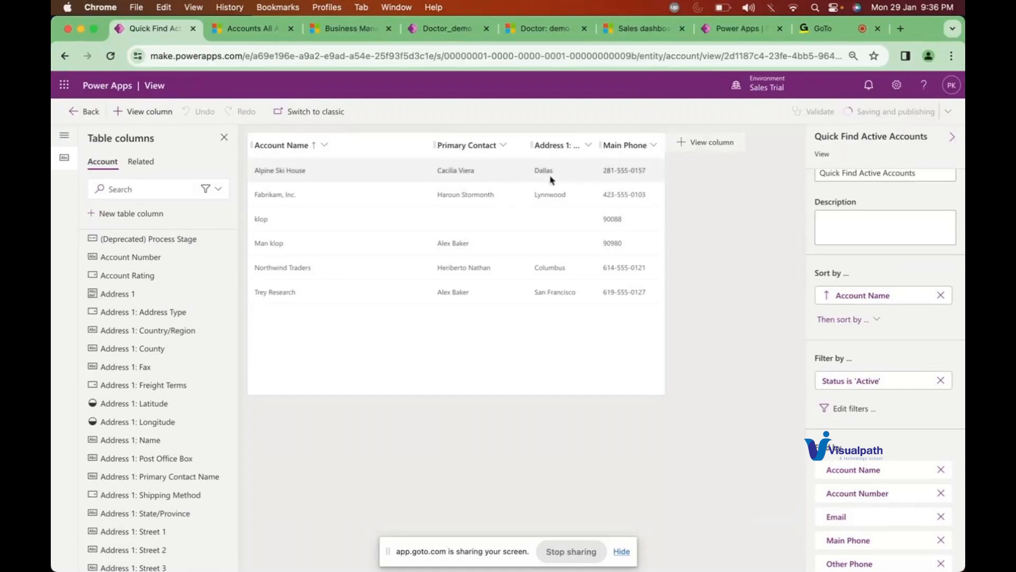
scroll(853, 411, down, 1)
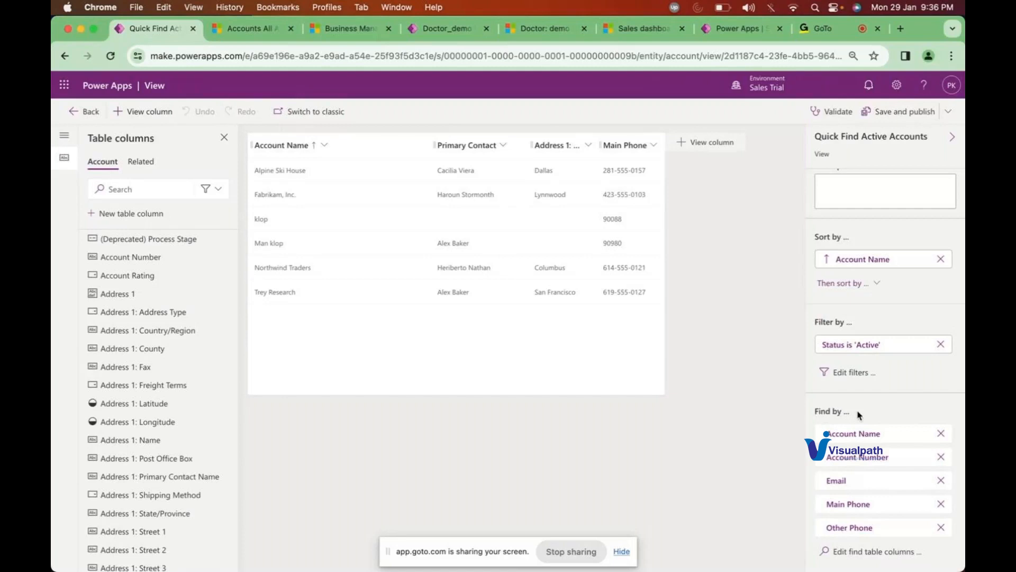
click(255, 26)
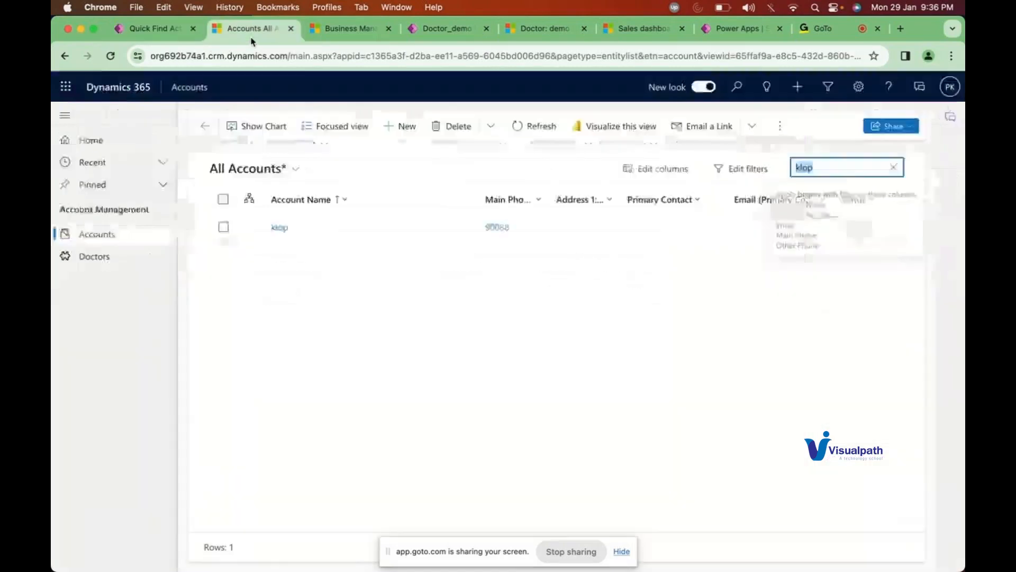
Step: Reload the accounts page, filter by keyword 90088, then clear it and refresh the list
click(111, 57)
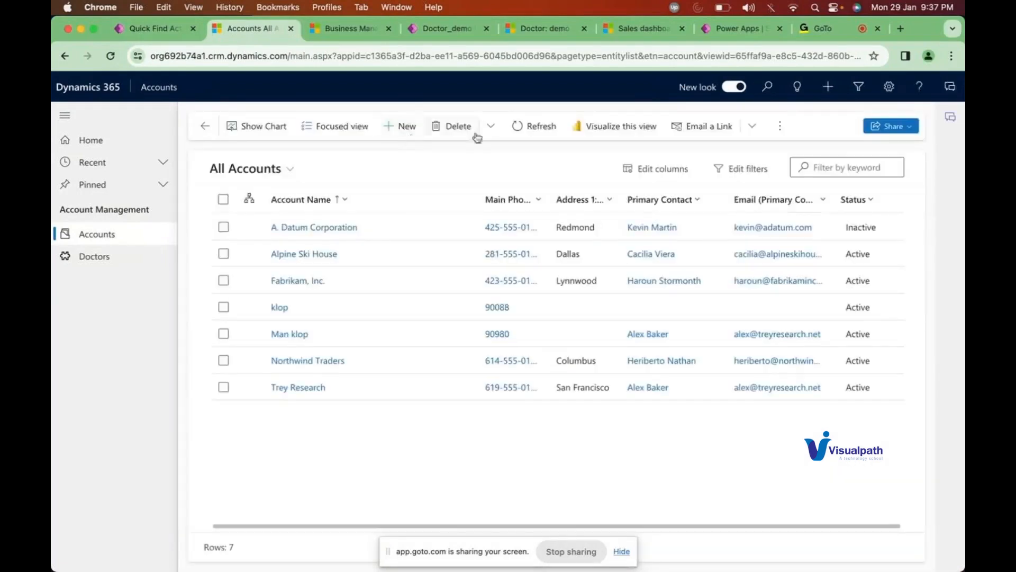
click(827, 166)
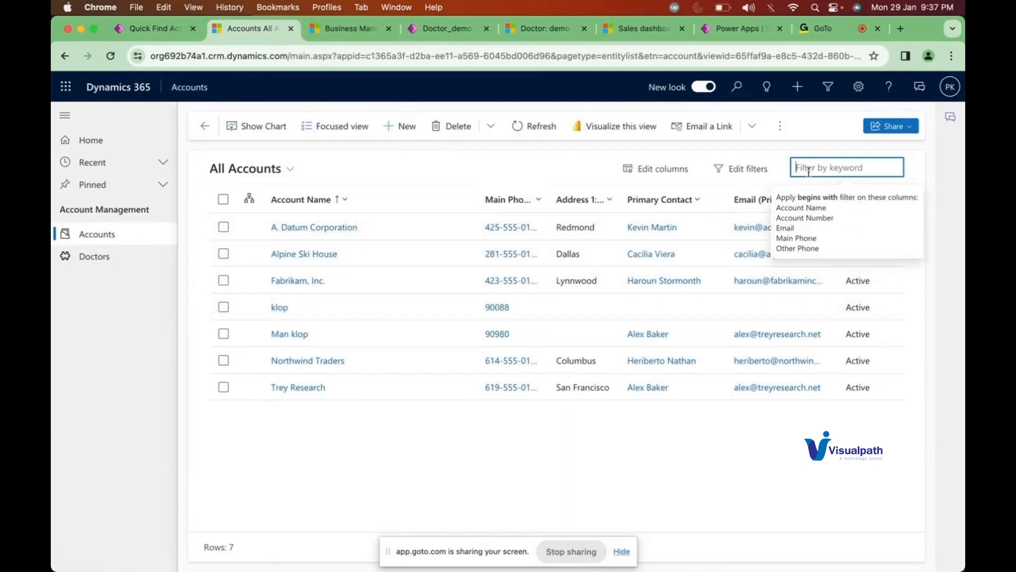
text(90088)
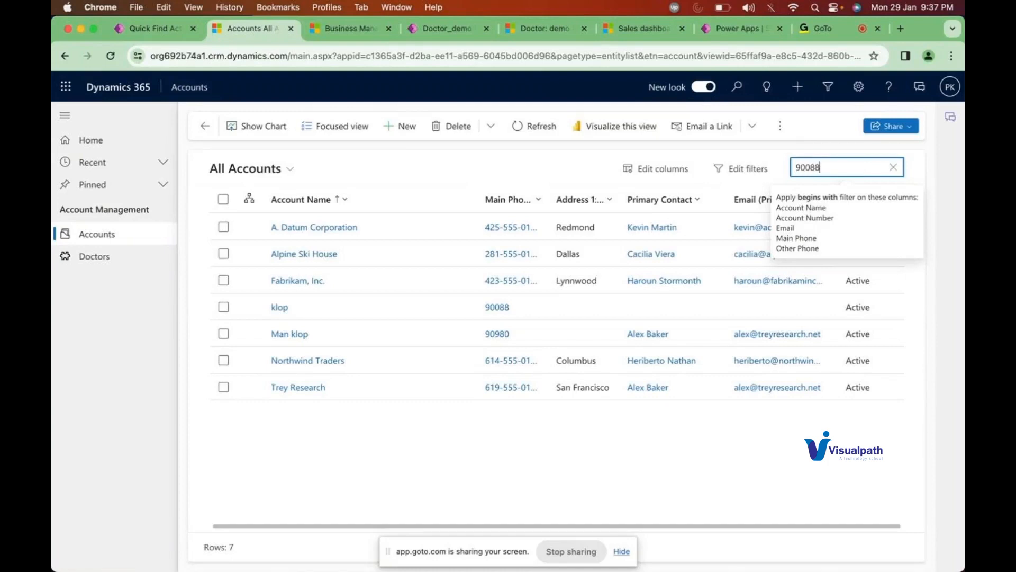
key(Return)
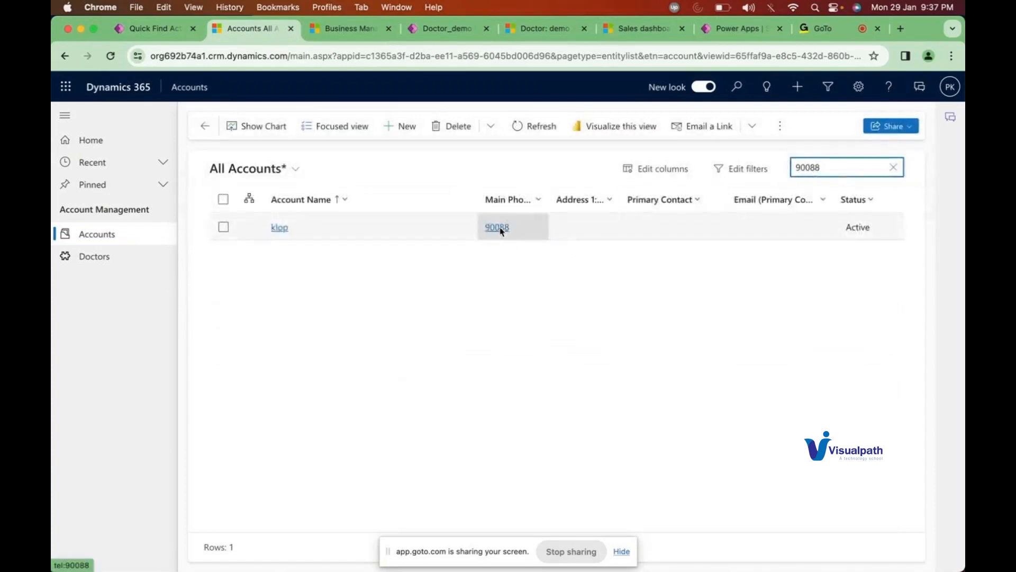
click(894, 168)
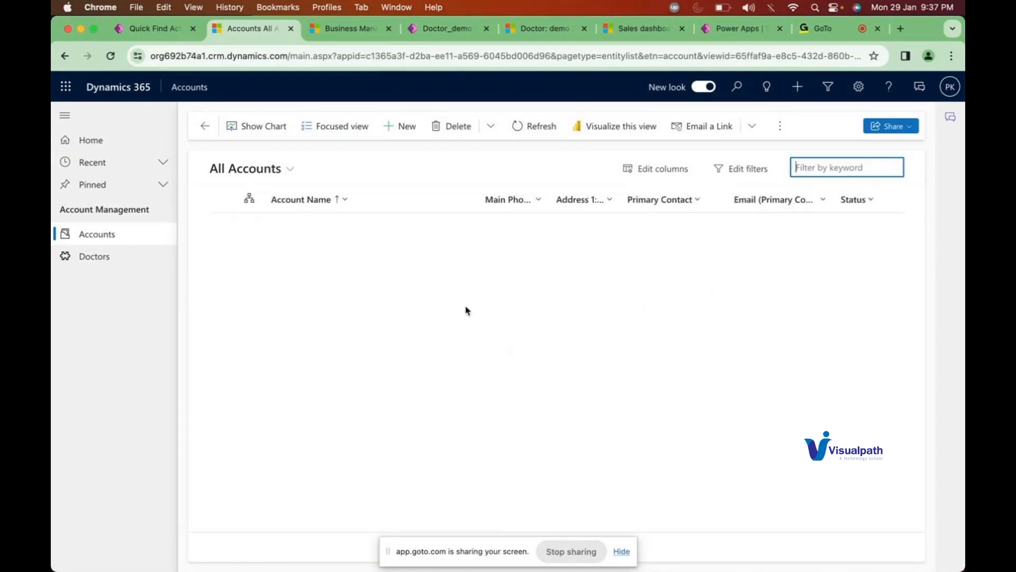
click(419, 175)
click(529, 132)
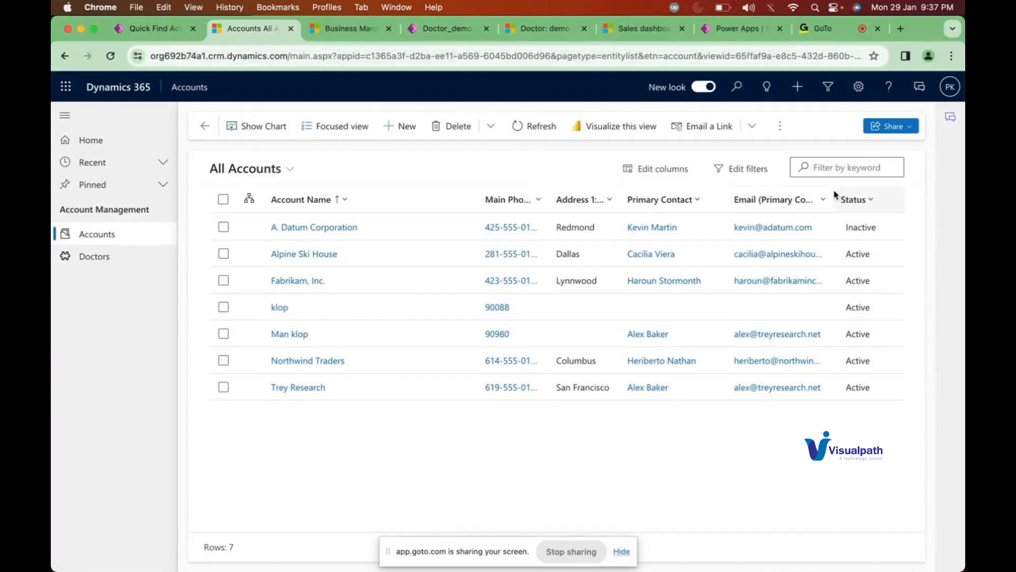
Step: Widen the Email (Primary Contact) column, search *treyresearch*, then clear the search
drag(832, 191, 890, 190)
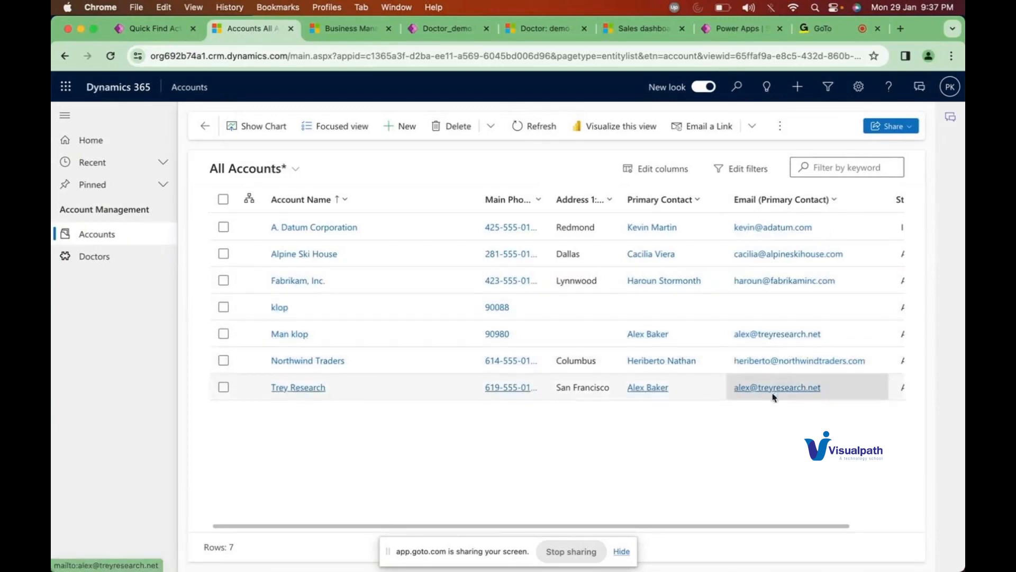
click(852, 166)
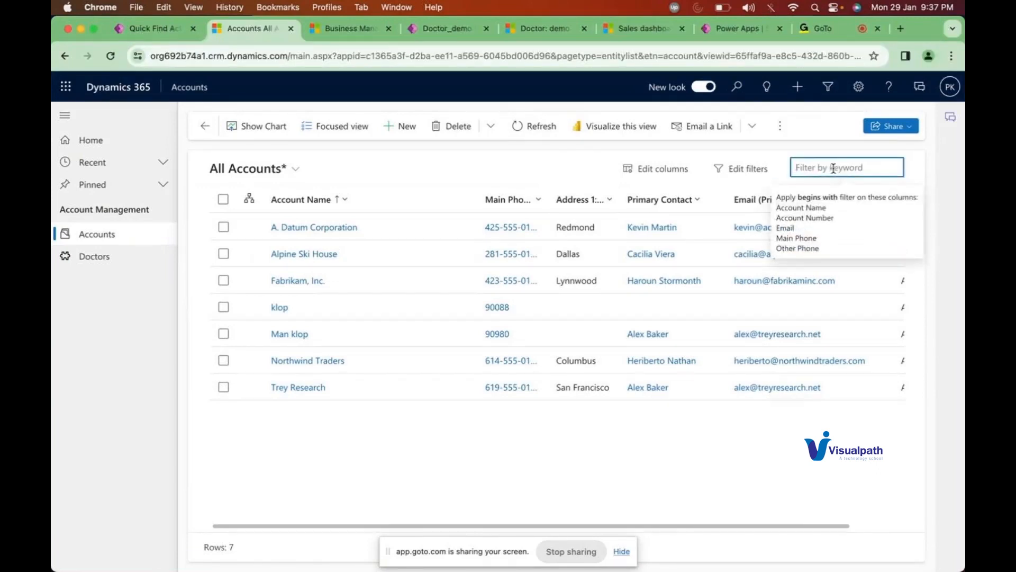
text(*)
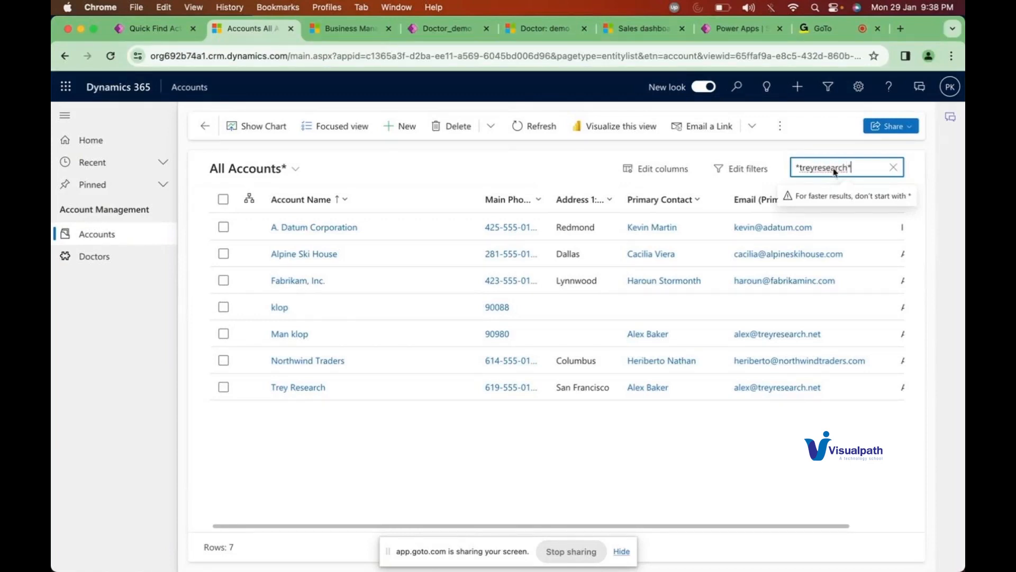
key(Return)
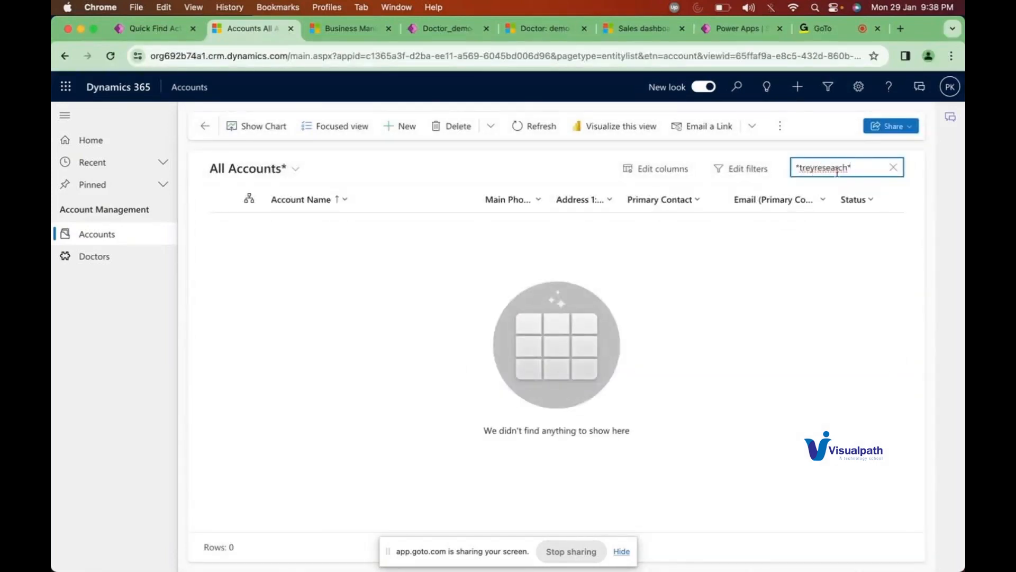
click(891, 169)
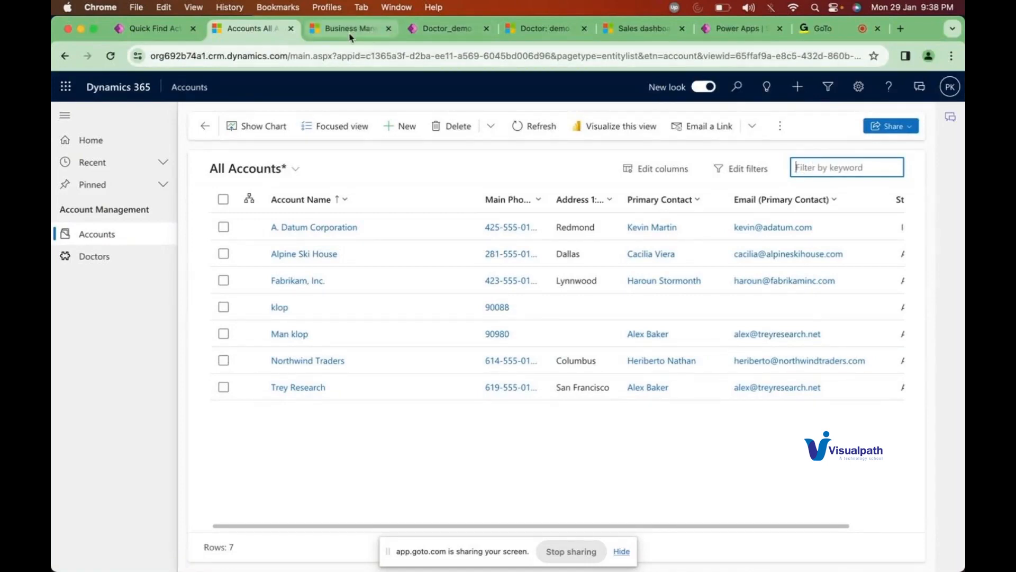
Step: Switch to Power Apps and back to All Accounts, dismissing the keyword search hint
click(150, 30)
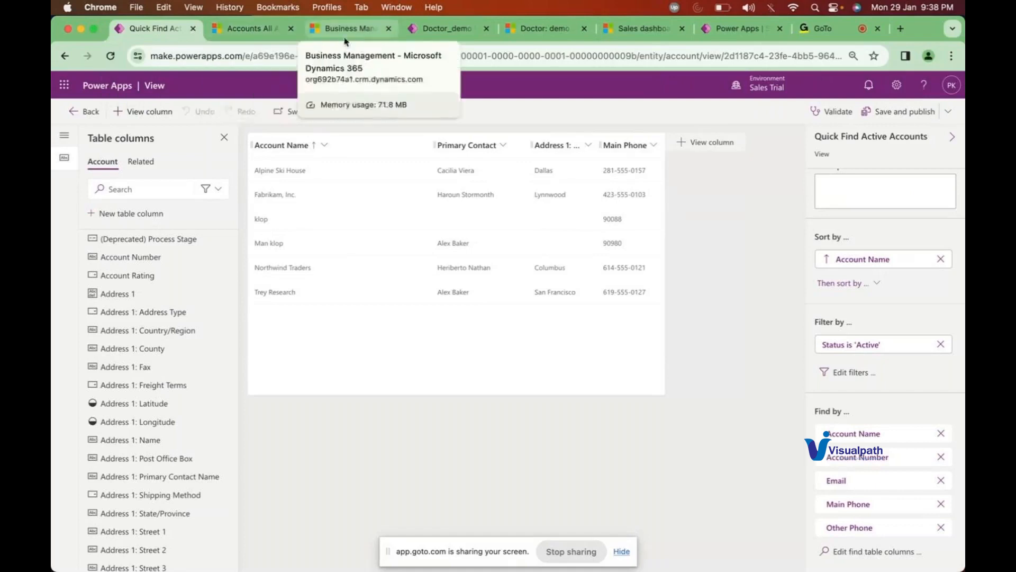
click(263, 36)
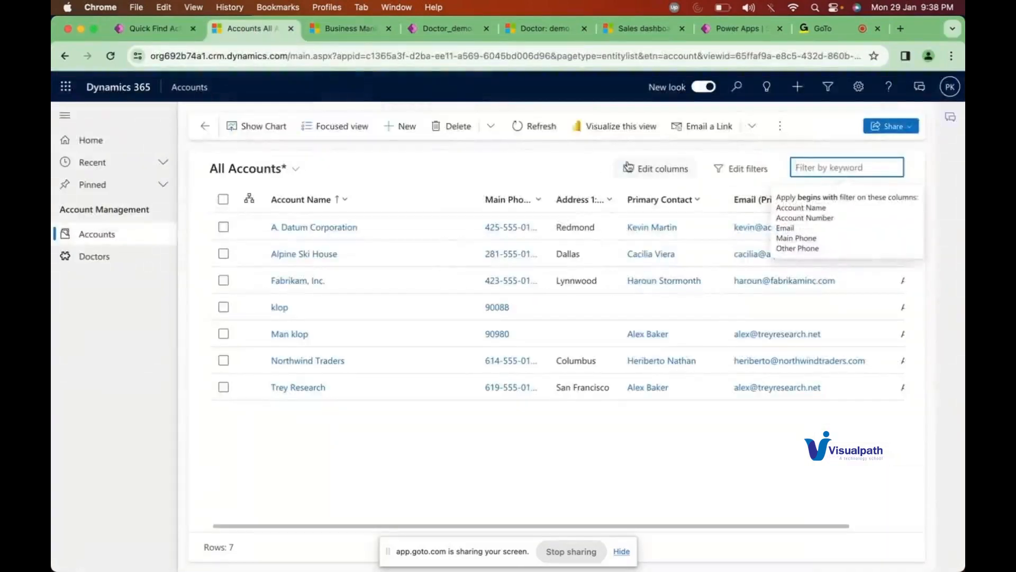
click(583, 168)
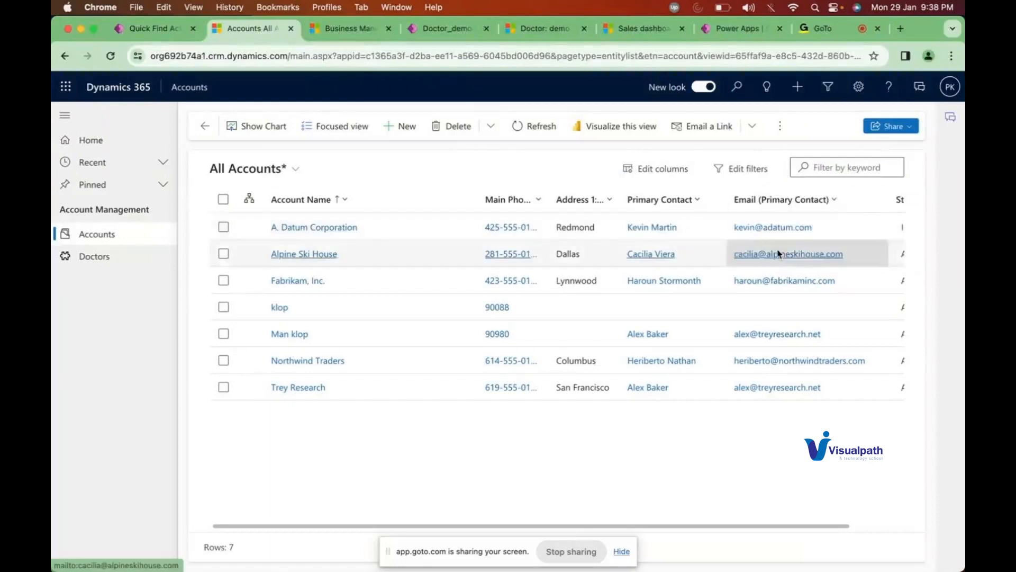
scroll(778, 253, right, 2)
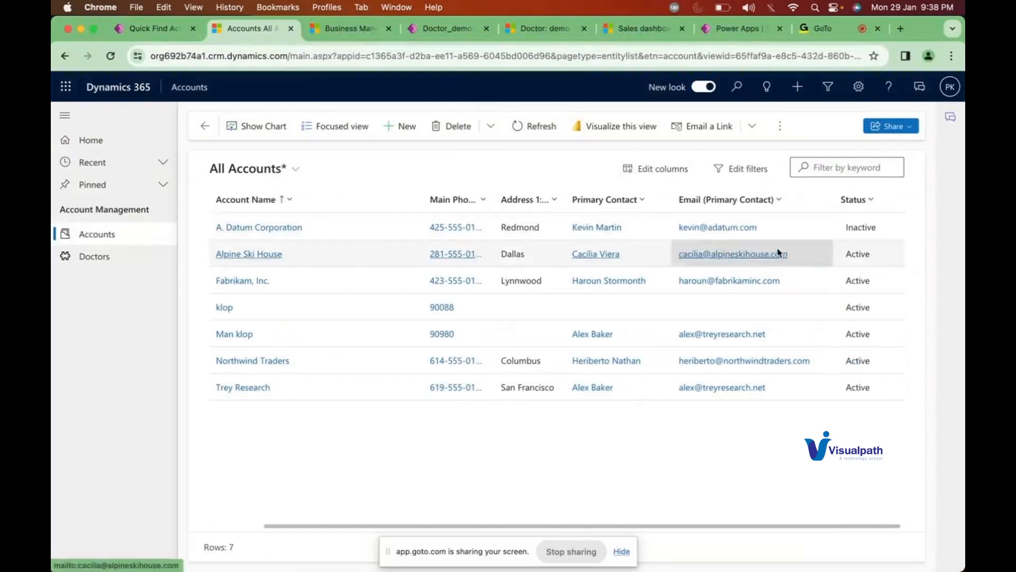
Step: Add the Email column to the All Accounts grid and open the A. Datum Corporation record
click(657, 171)
click(786, 118)
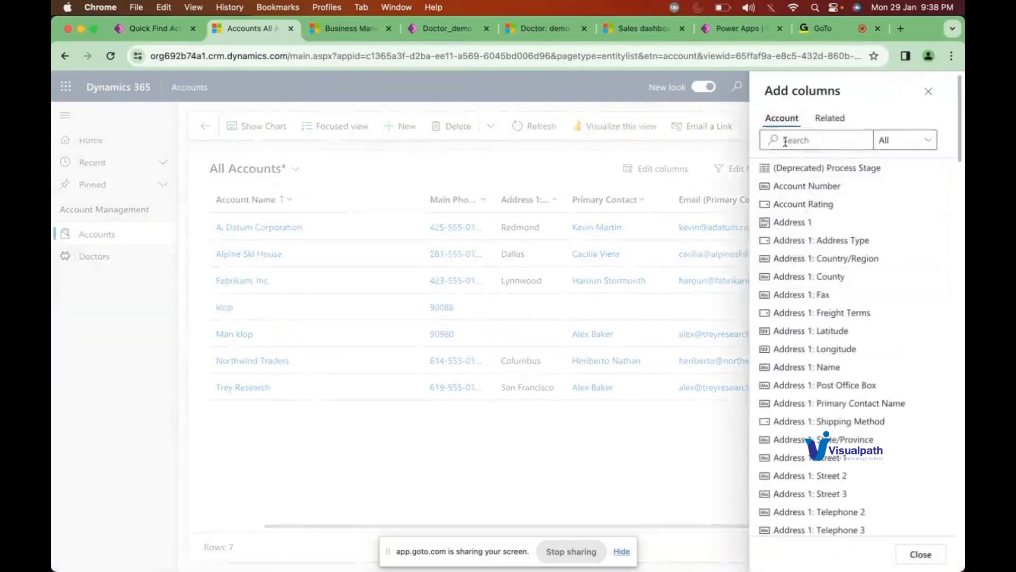
text(email)
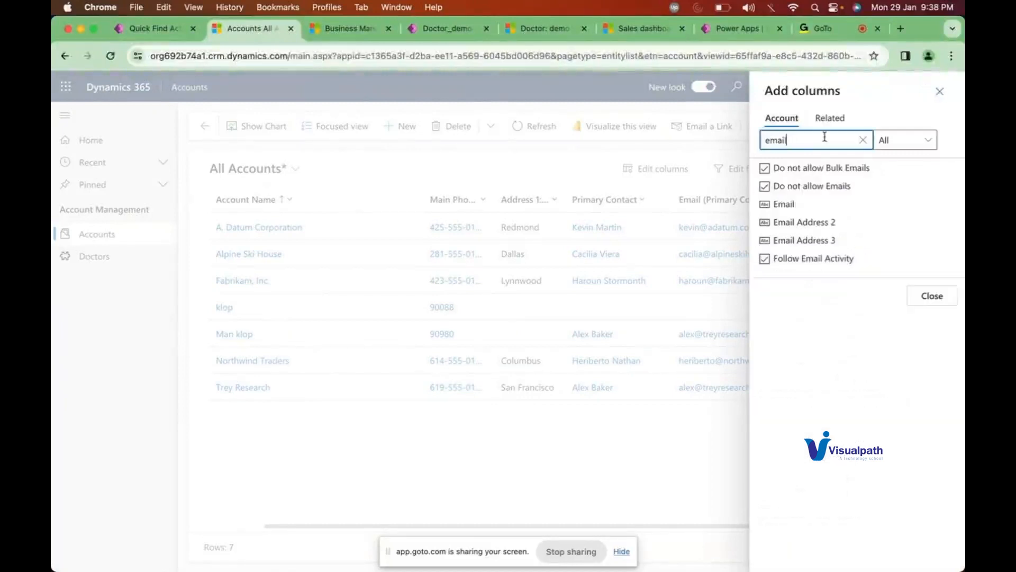
click(776, 207)
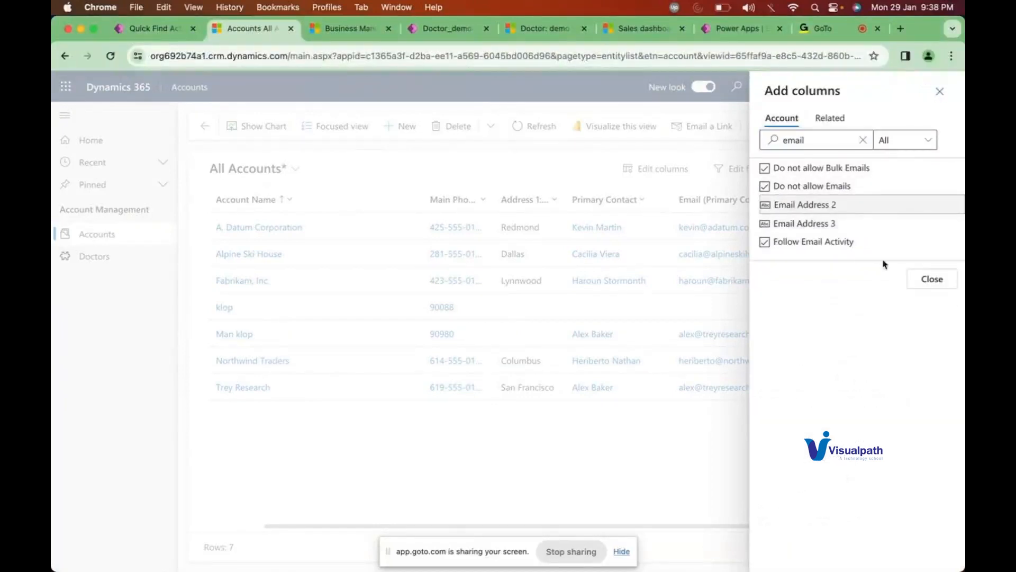
click(918, 281)
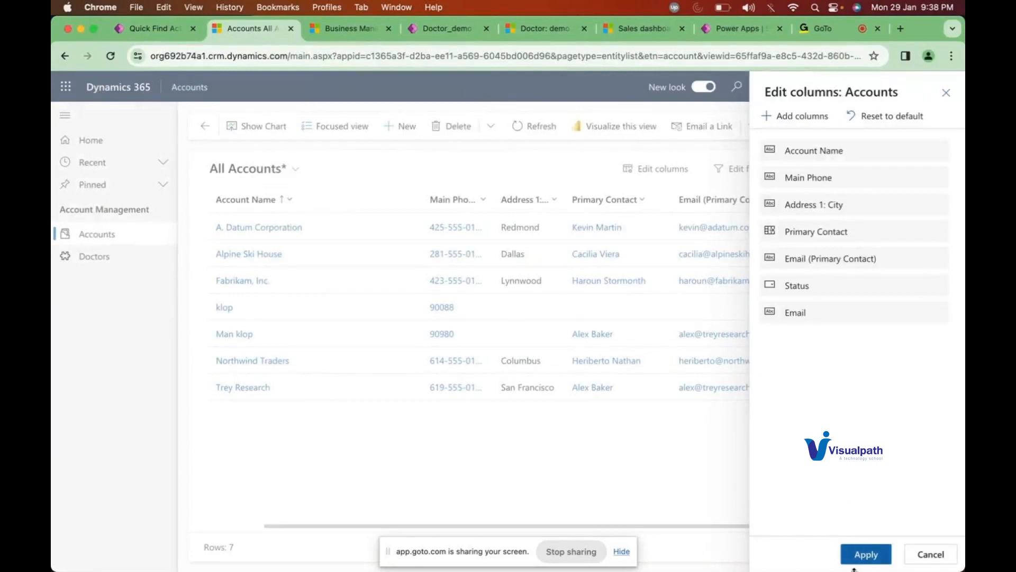
click(874, 558)
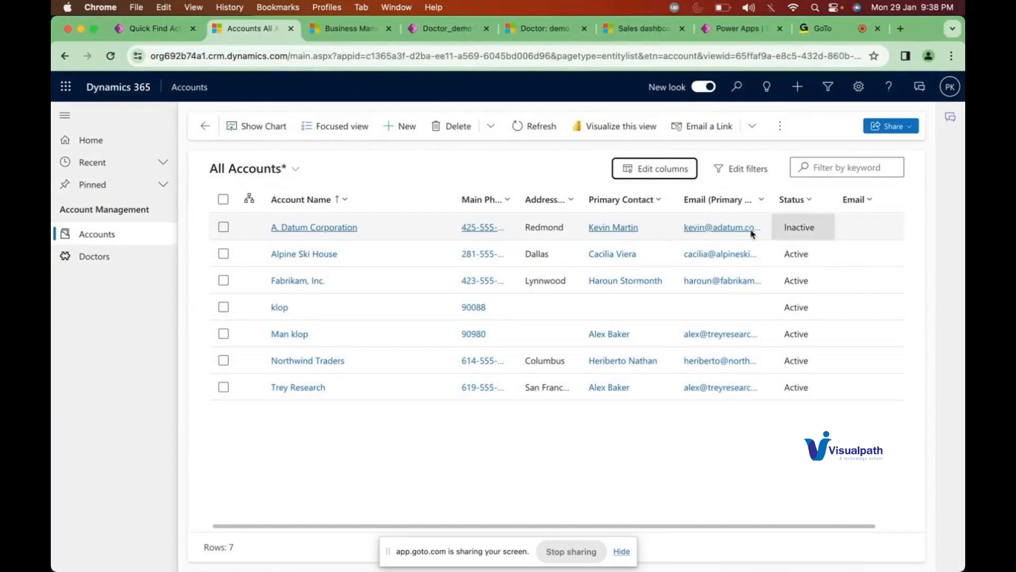
click(334, 231)
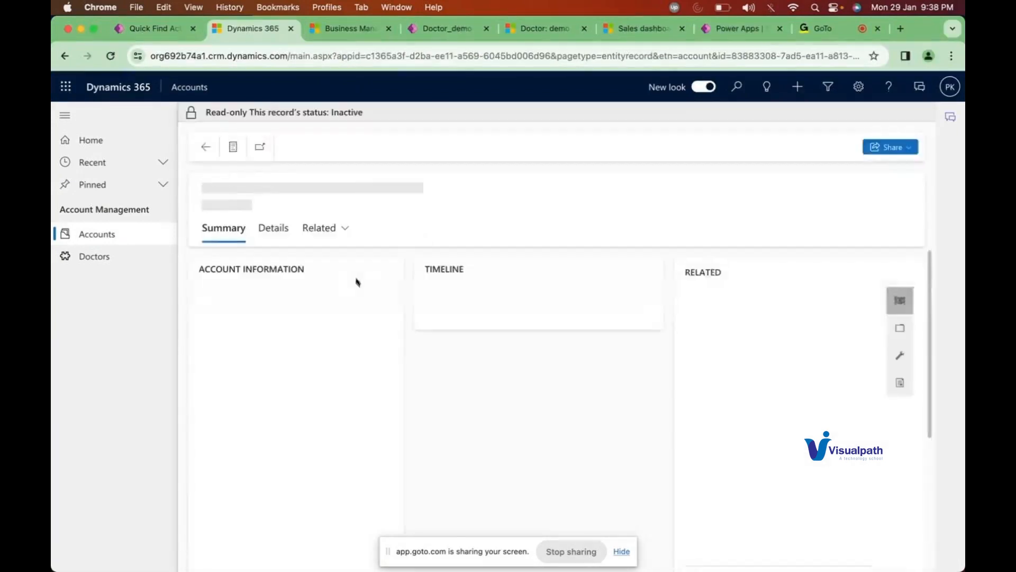
Step: Open the Man klop account, search the page for 'email', and switch it to the Account form
click(205, 146)
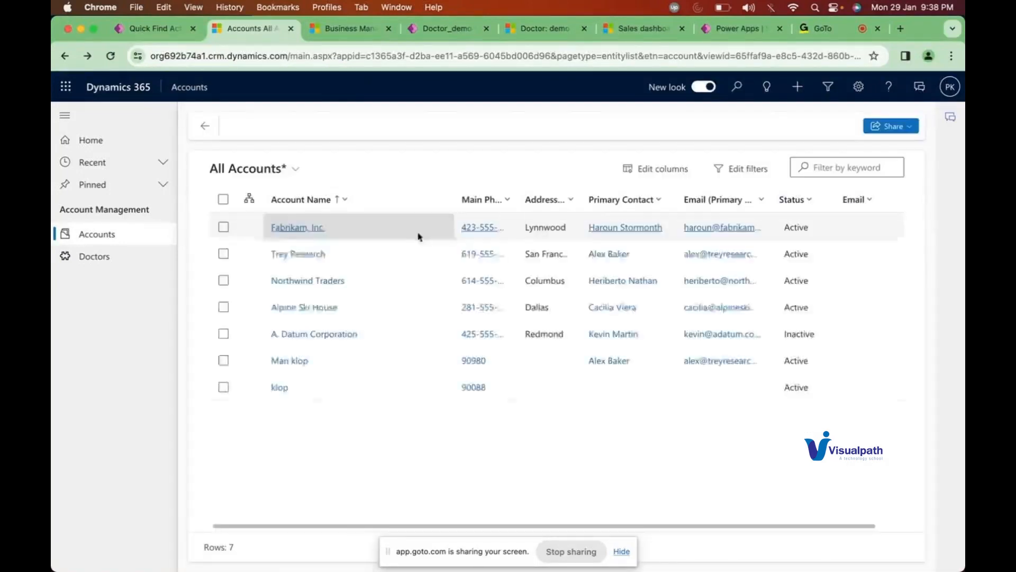
click(372, 367)
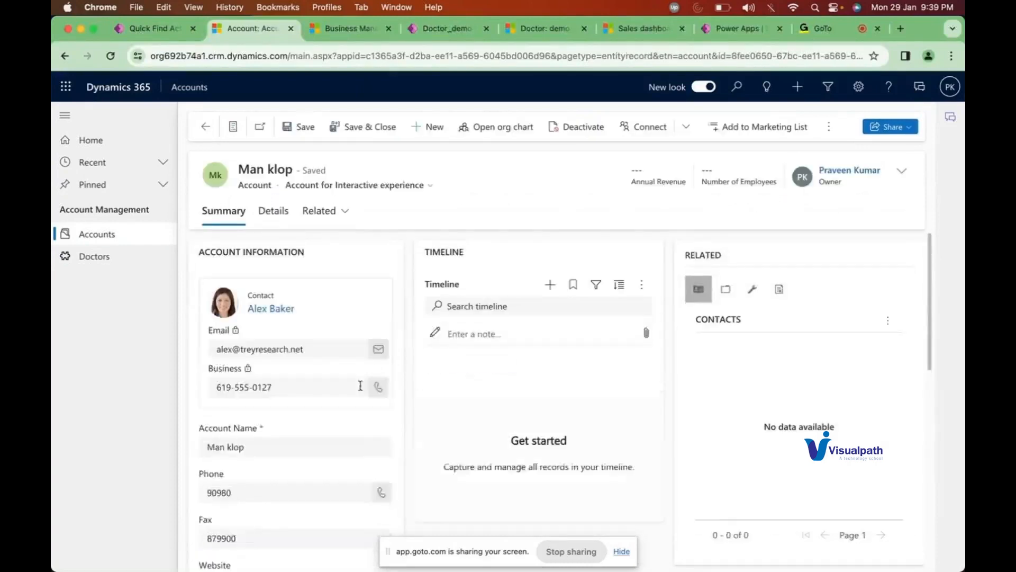
scroll(329, 411, down, 5)
scroll(328, 411, down, 1)
key(super+f)
text(email)
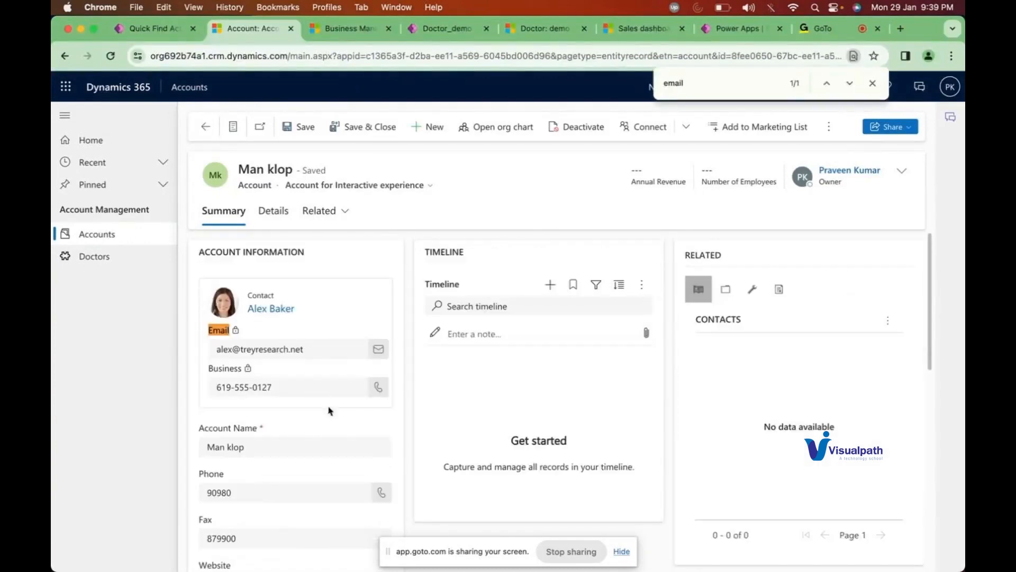
click(848, 89)
click(848, 90)
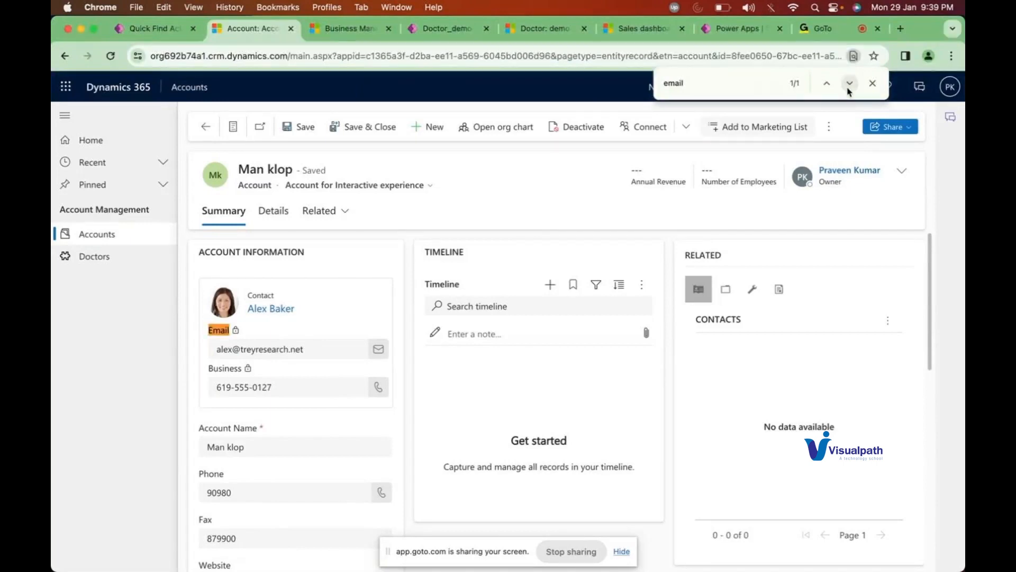
scroll(469, 379, down, 8)
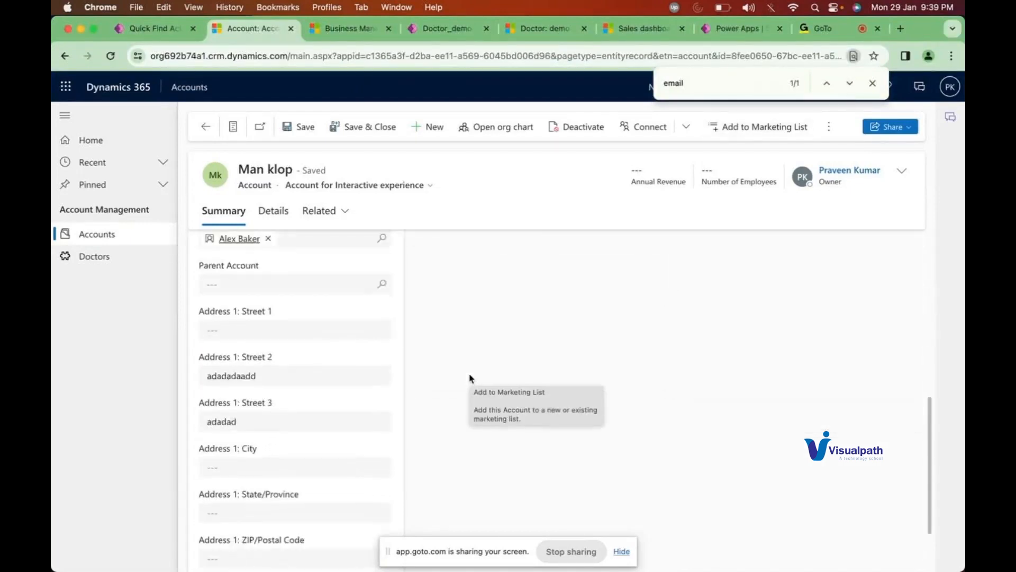
scroll(470, 379, up, 4)
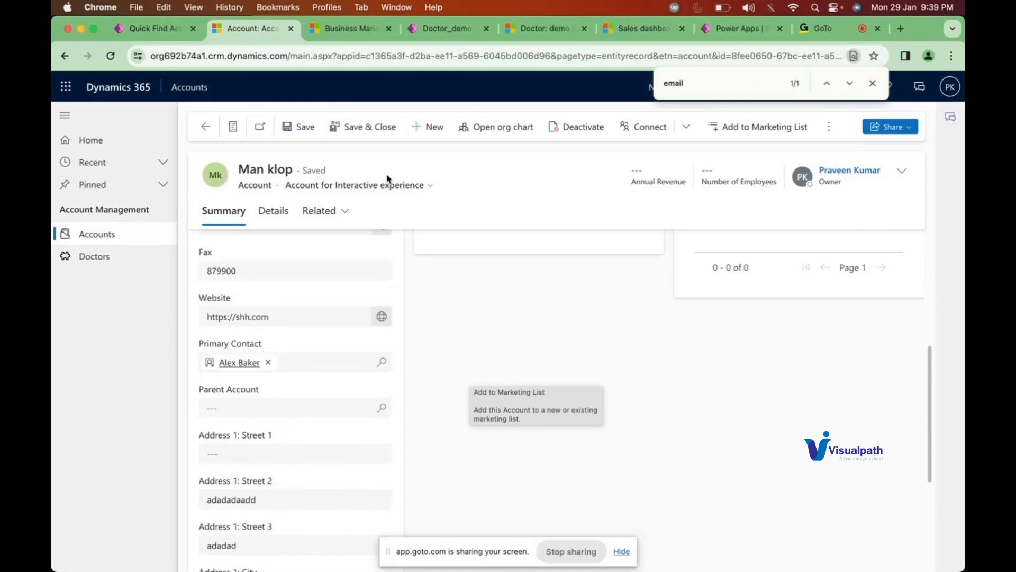
click(362, 190)
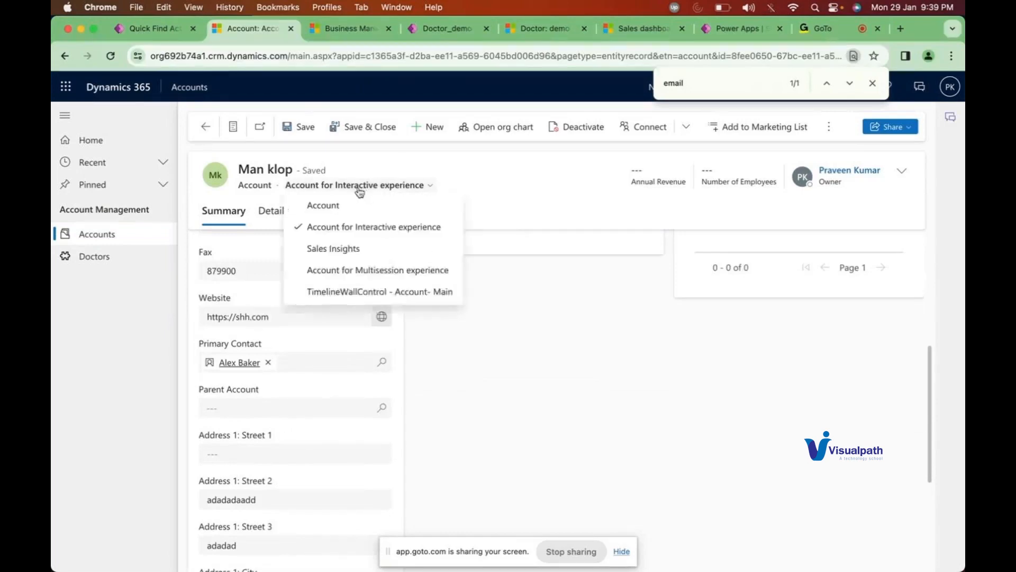
click(320, 208)
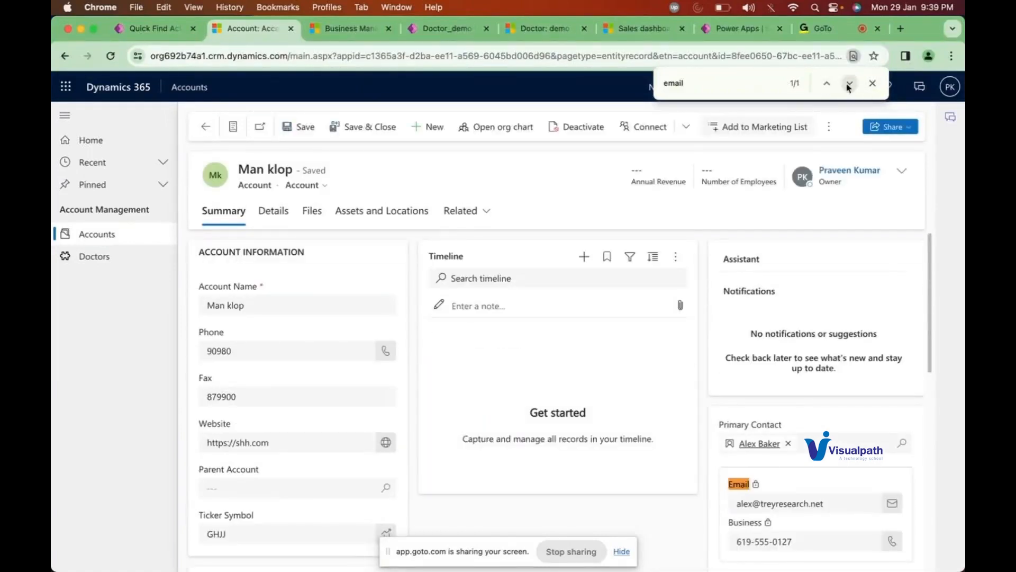
Step: Back on All Accounts, widen the Address 1: City column, then open Quick Find's search-column choices
click(206, 128)
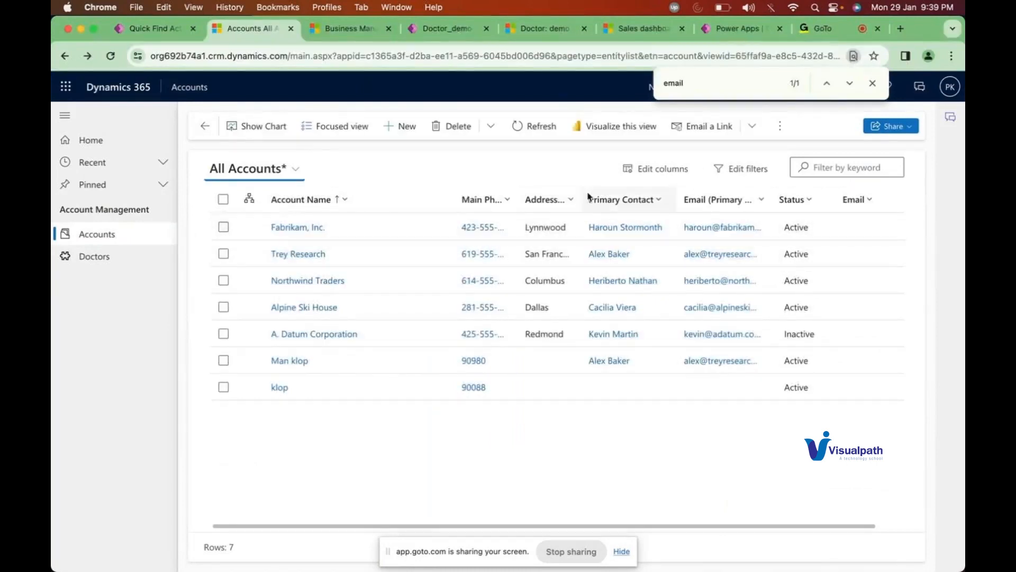
drag(581, 197, 664, 189)
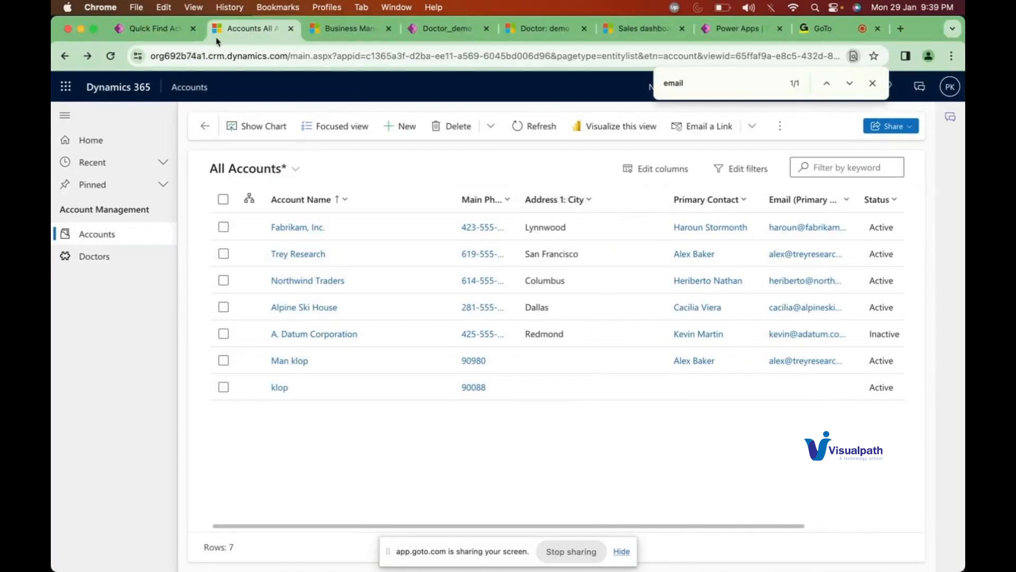
click(144, 27)
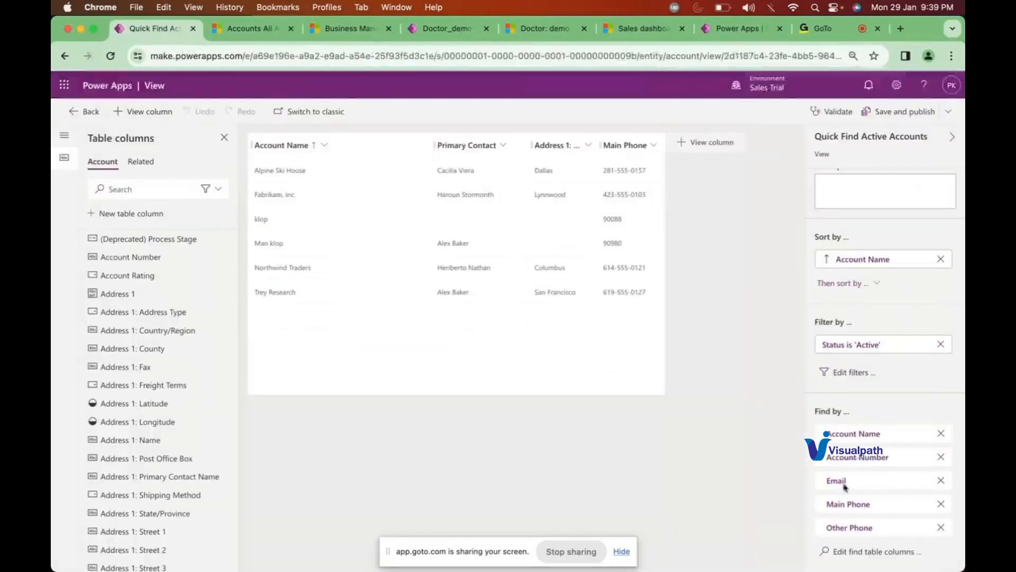
click(844, 551)
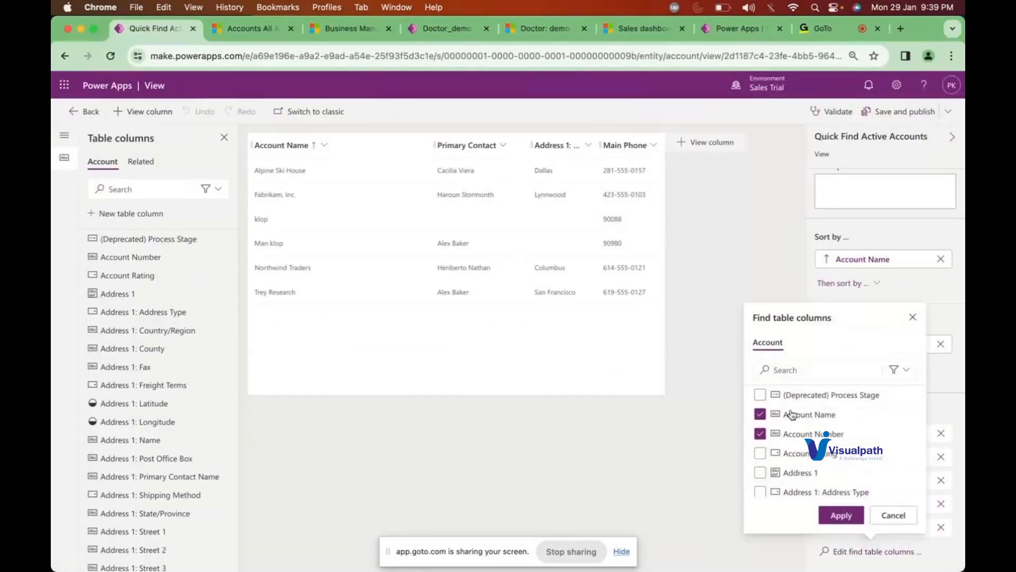
Step: Add Address 1: City to the Quick Find Active Accounts find columns
click(794, 370)
text(address)
click(761, 435)
click(841, 516)
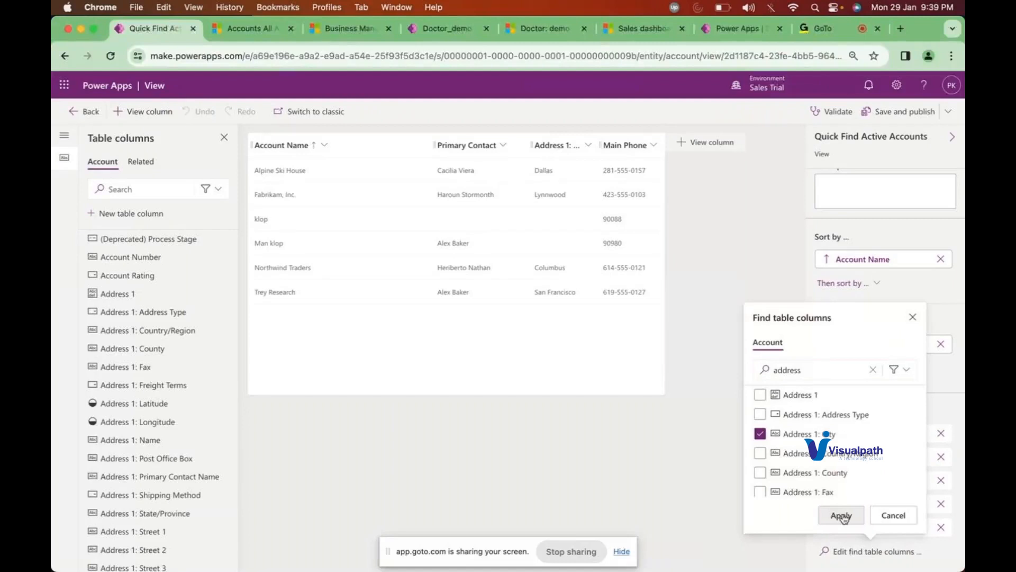
Step: Save and publish the view, dismiss the out-of-date warning, and return to All Accounts
scroll(870, 464, down, 1)
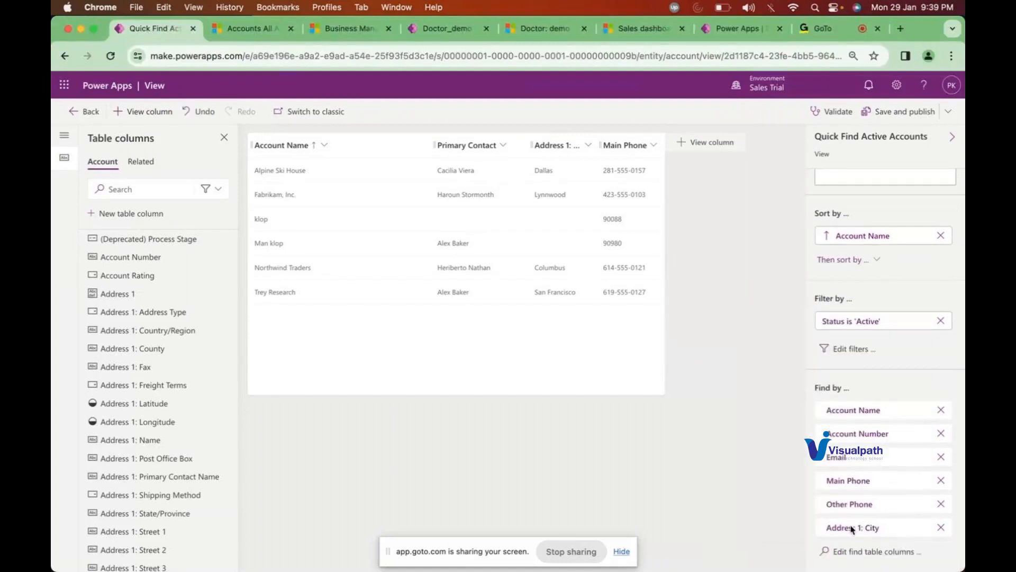
click(884, 122)
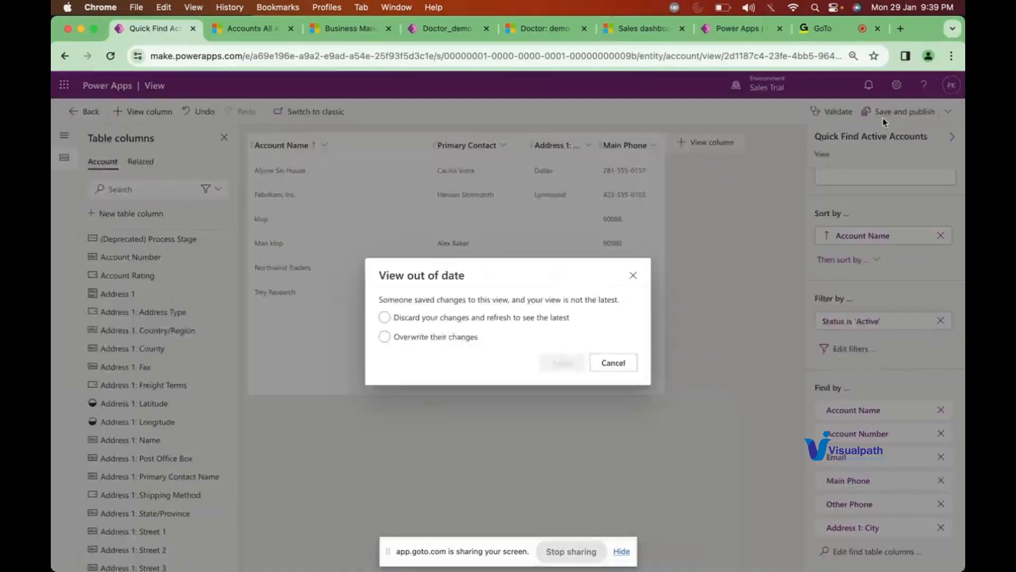
click(548, 318)
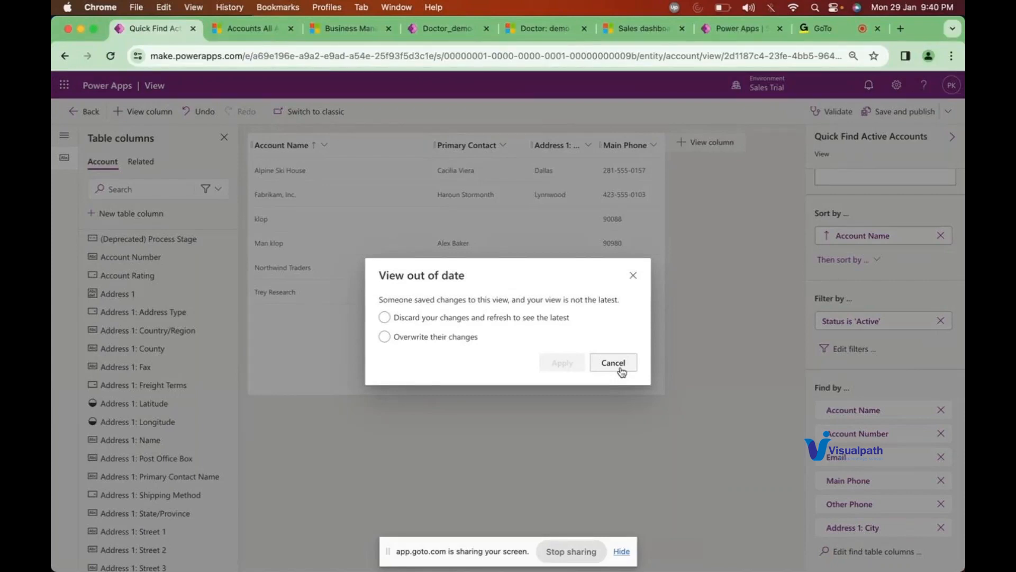
click(622, 372)
click(260, 32)
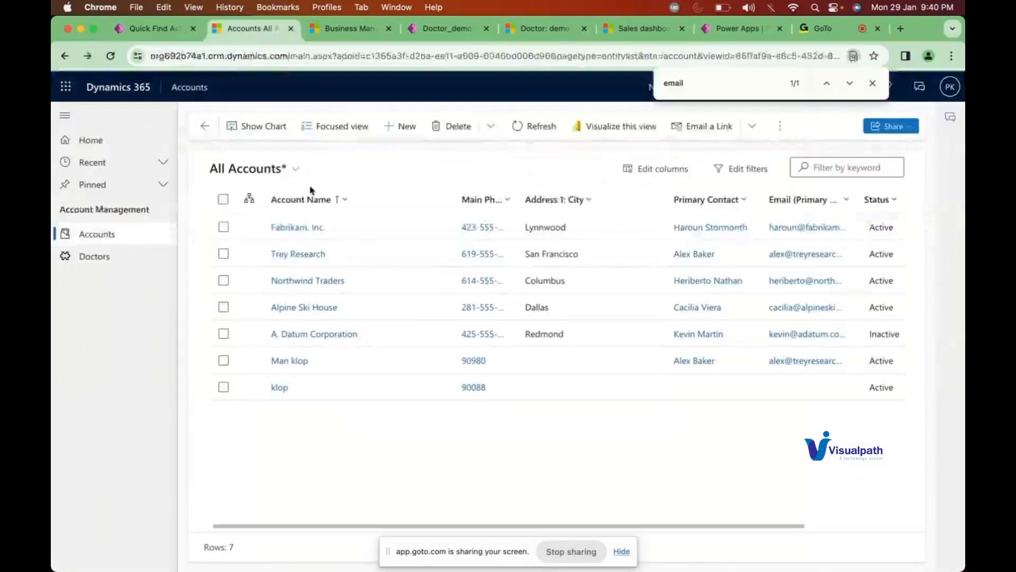
Step: Open the Fabrikam, Inc. account record, then go to the Quick Find view editor
double_click(387, 231)
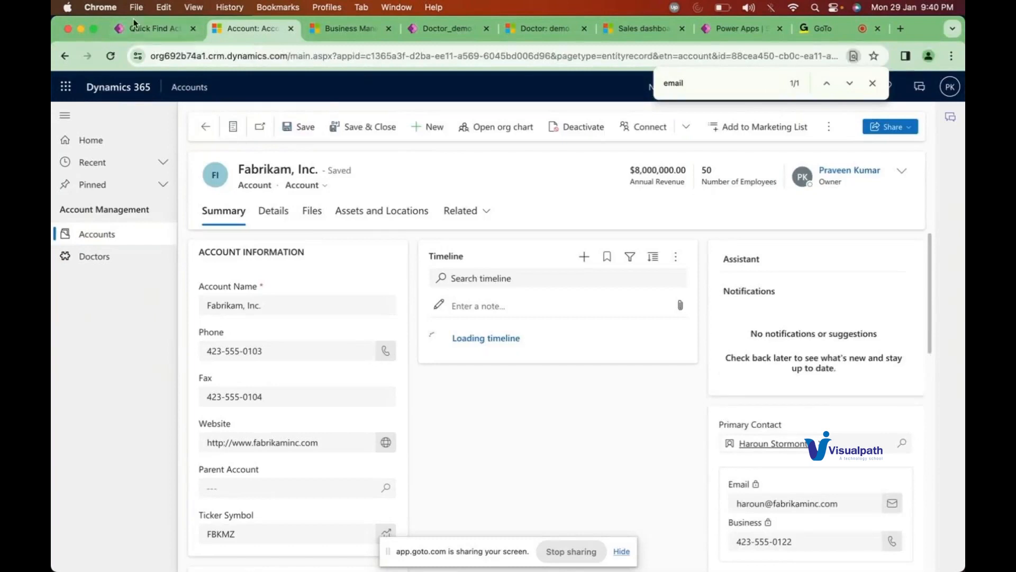
click(151, 26)
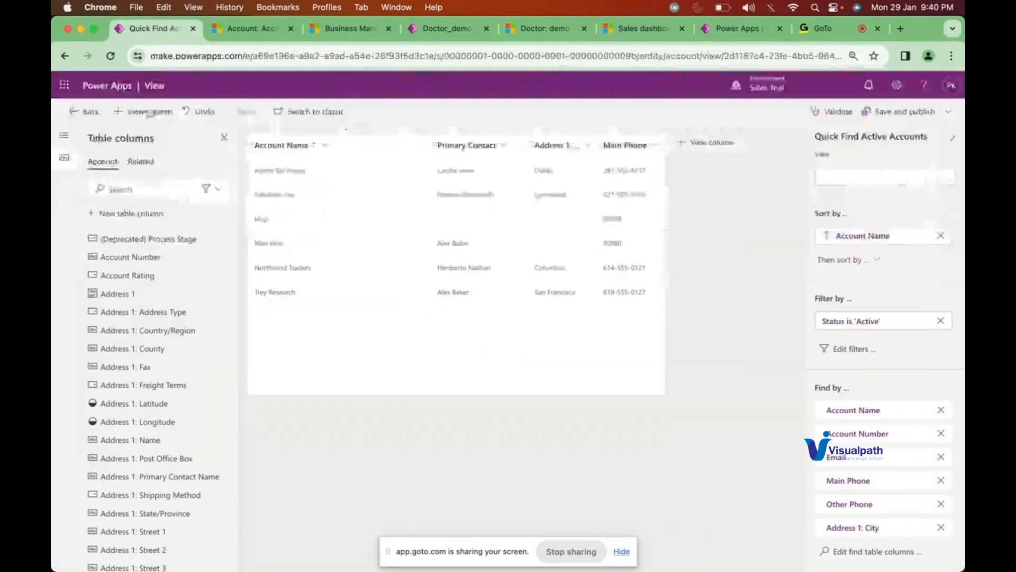
Step: Leave the view editor without saving and open the main Account form for editing
click(85, 111)
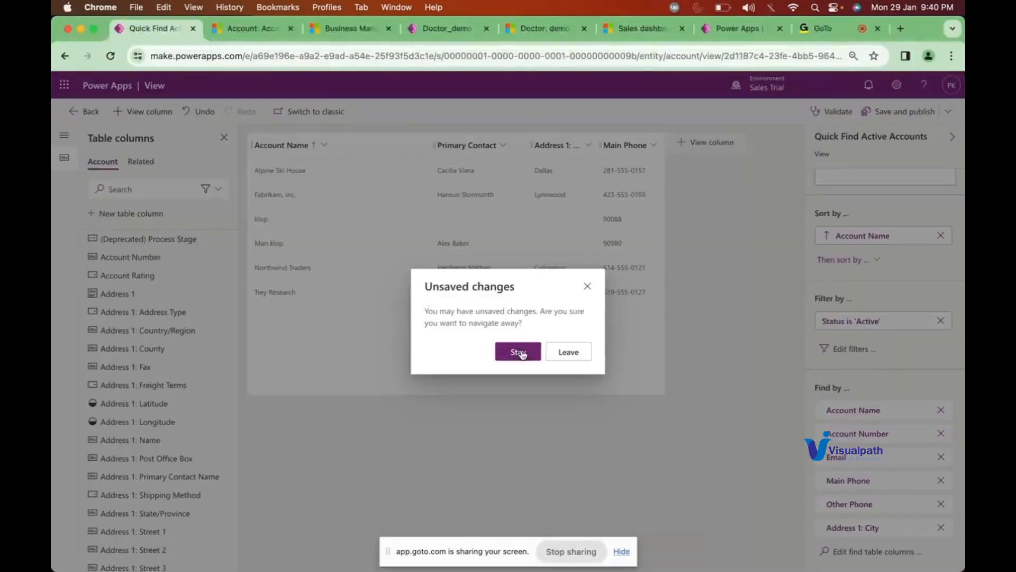
click(564, 355)
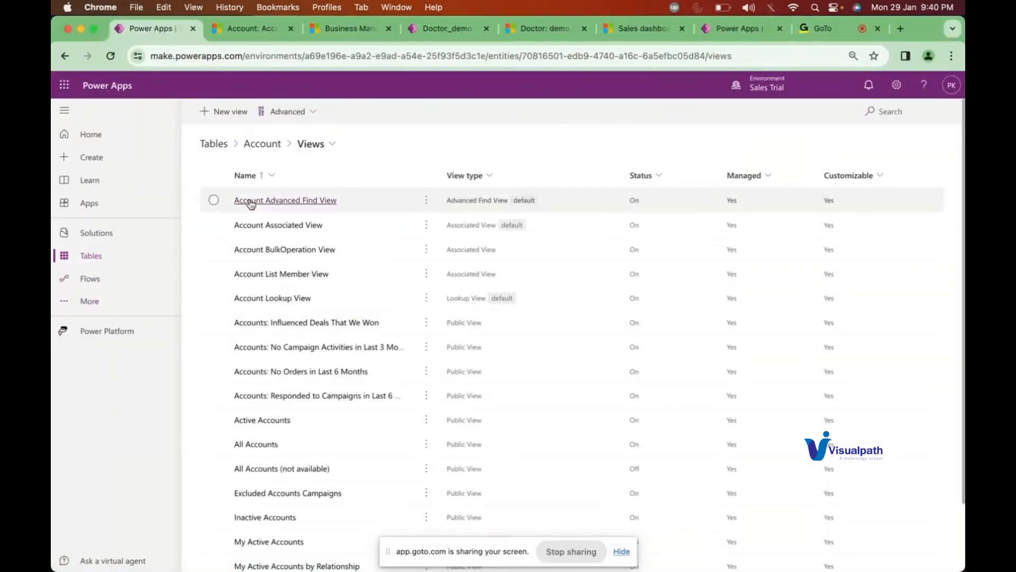
click(268, 149)
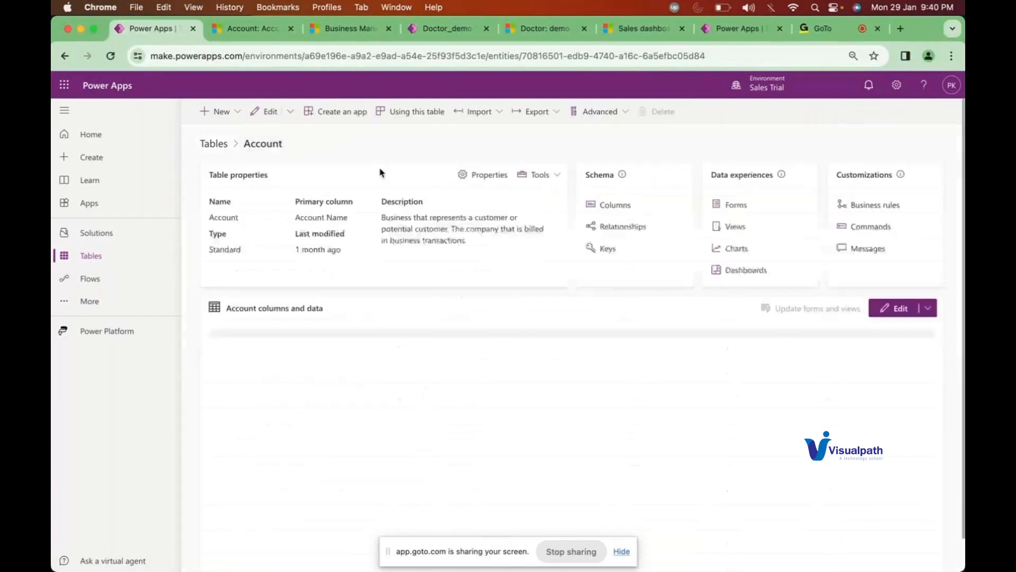
click(736, 205)
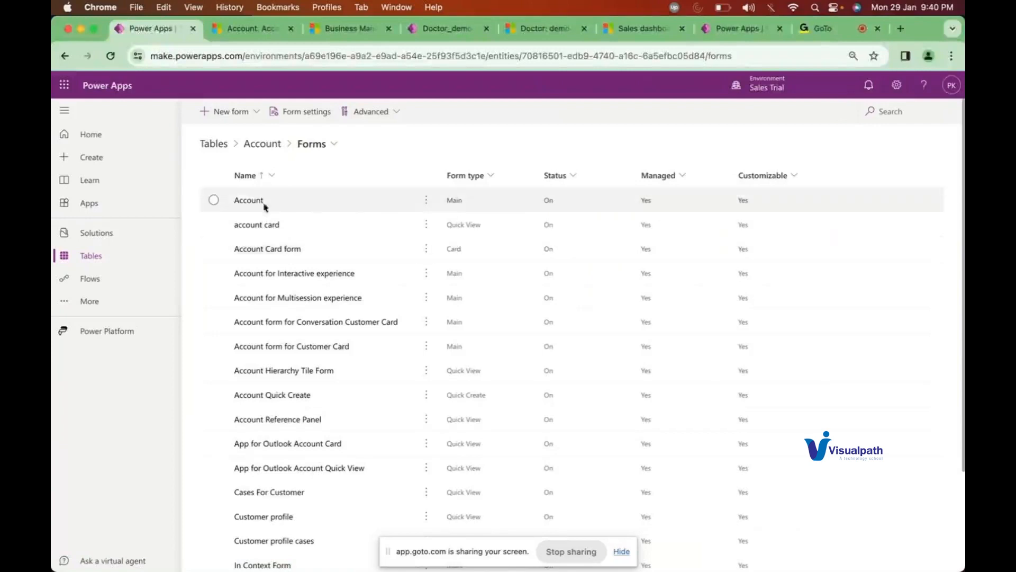
click(245, 203)
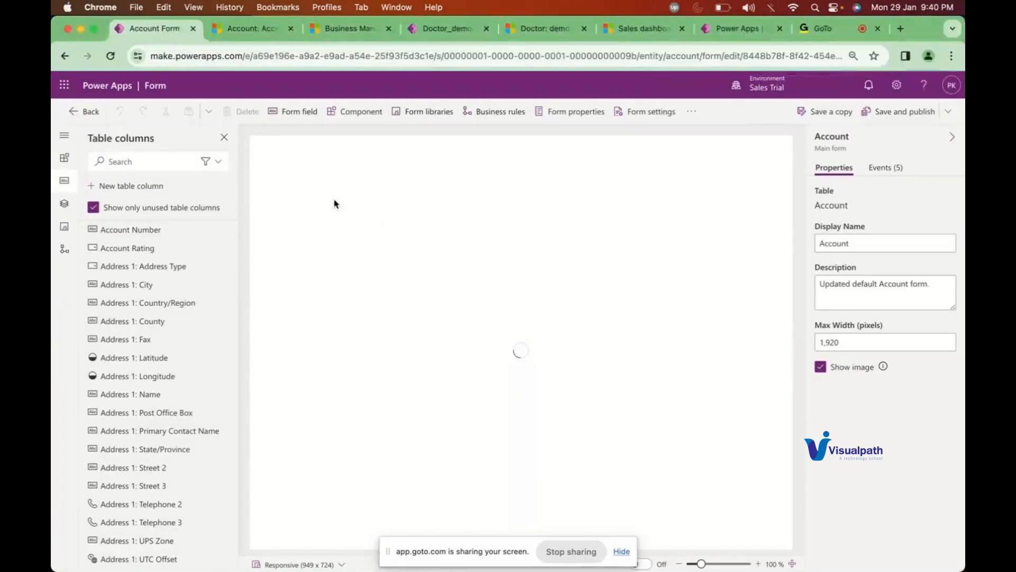
Step: Place the Email field between Phone and Fax on the Account form and save and publish it
click(143, 161)
text(email)
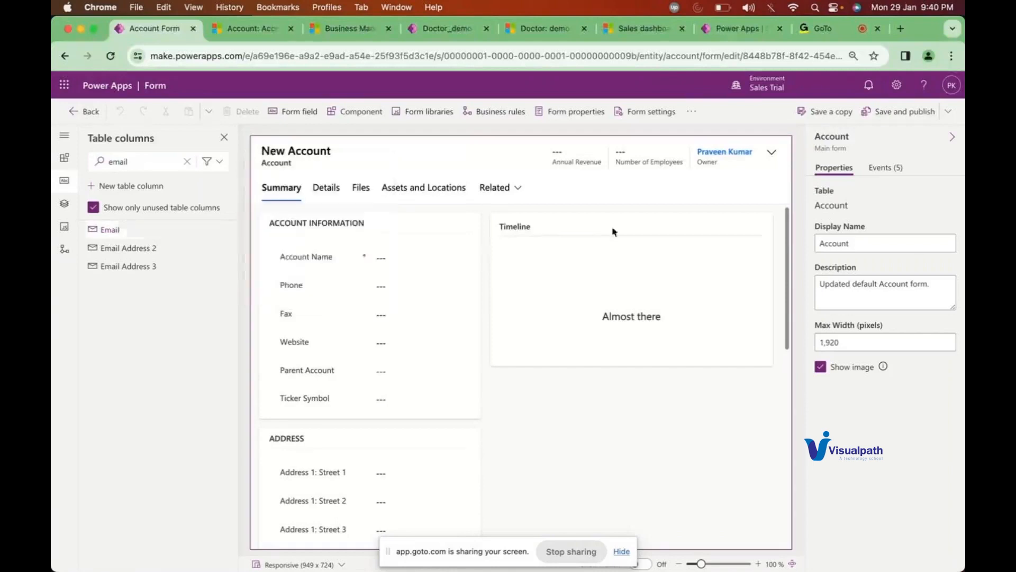
drag(118, 229, 327, 310)
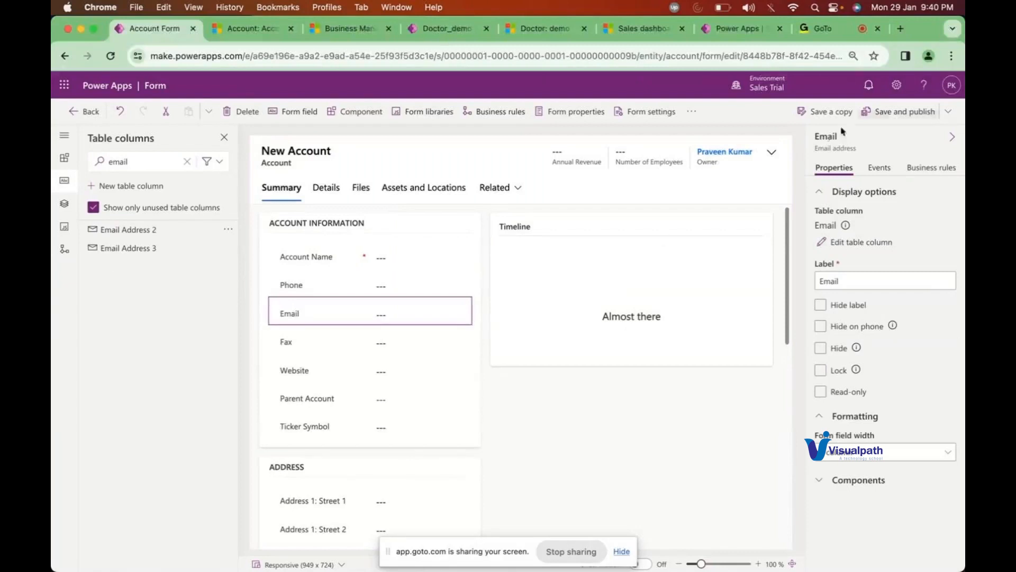
click(896, 120)
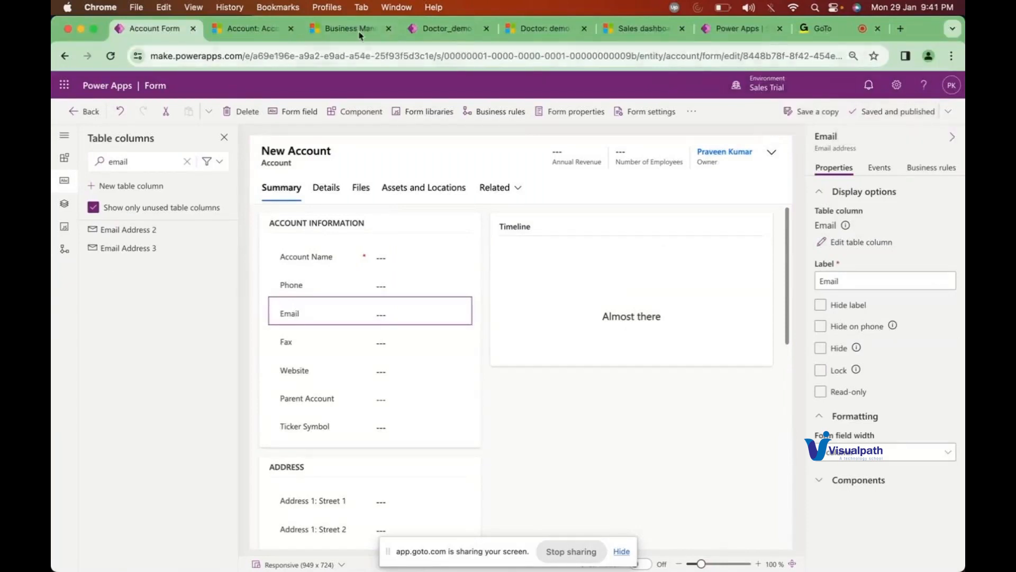
click(259, 30)
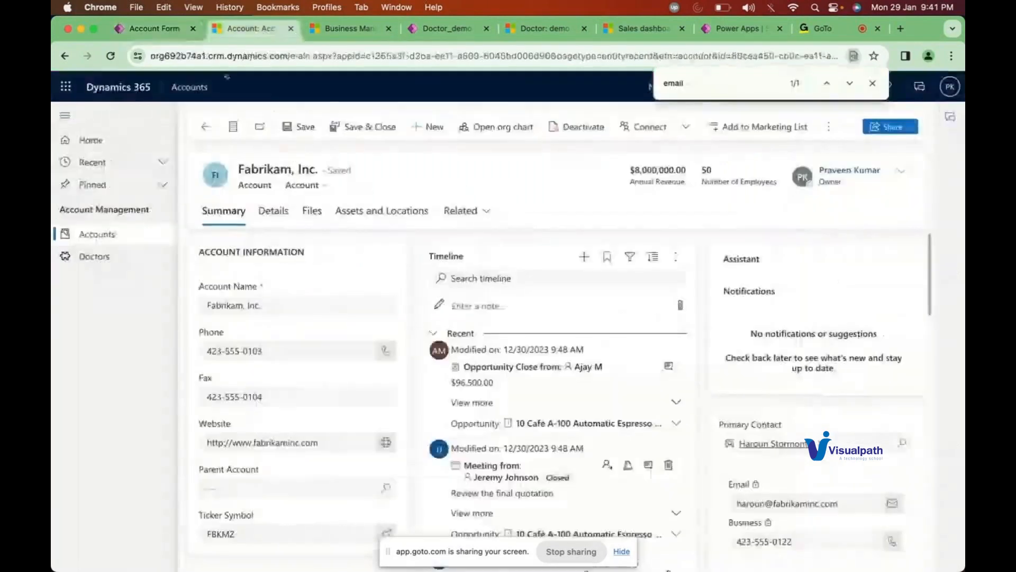
Step: Reload Fabrikam, Inc., enter its company email address, and save and close the record
click(110, 56)
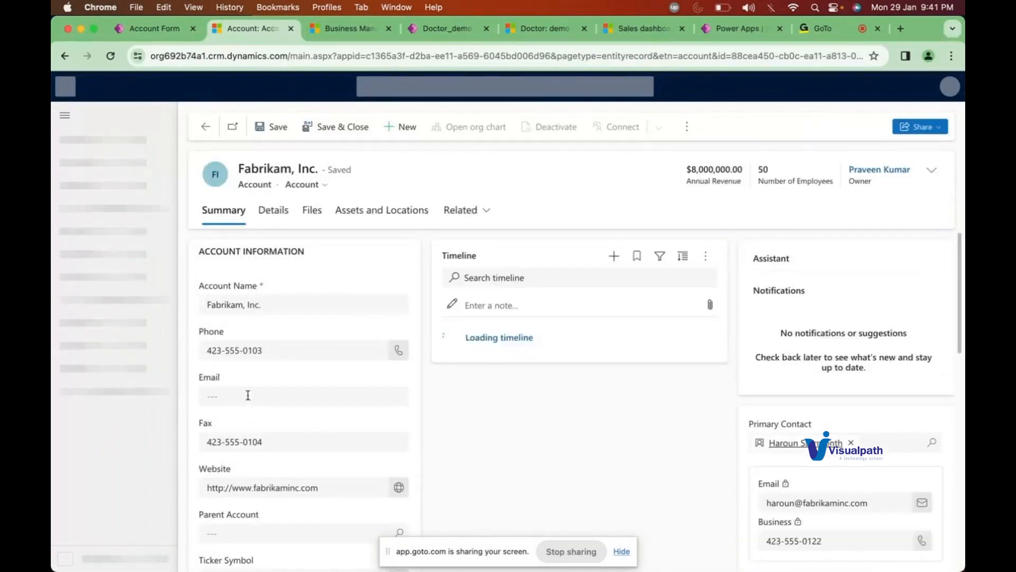
click(246, 391)
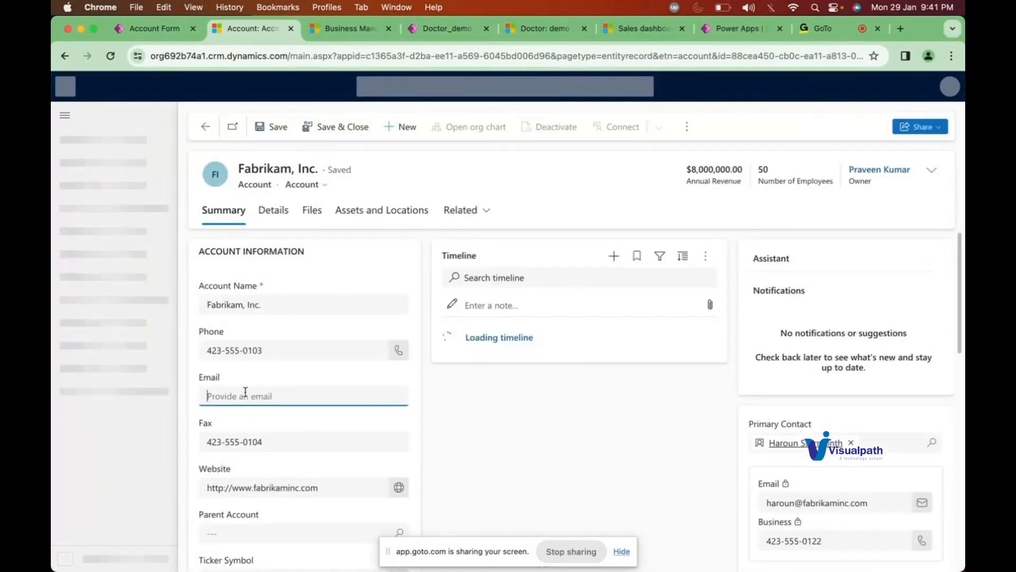
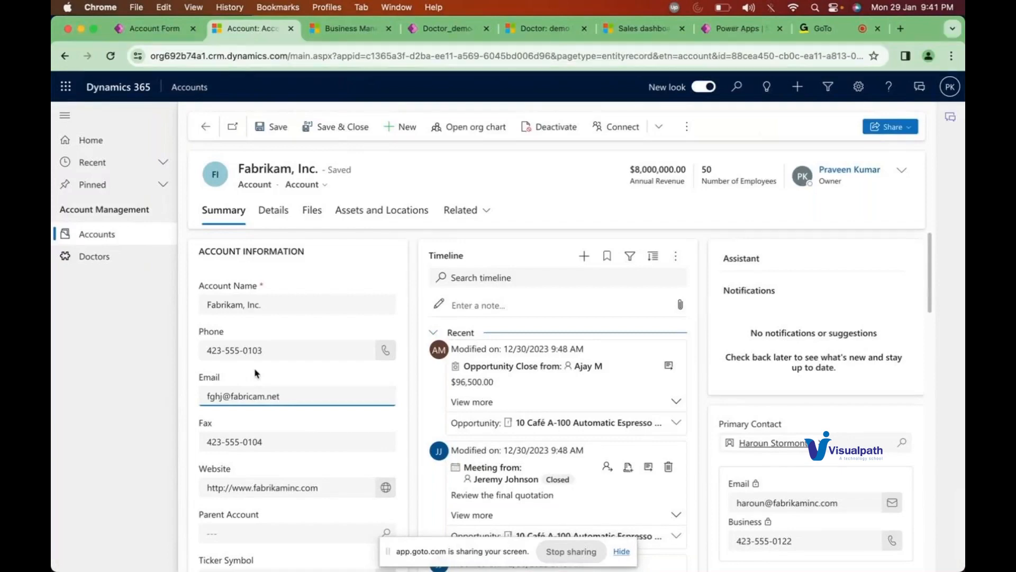
click(331, 137)
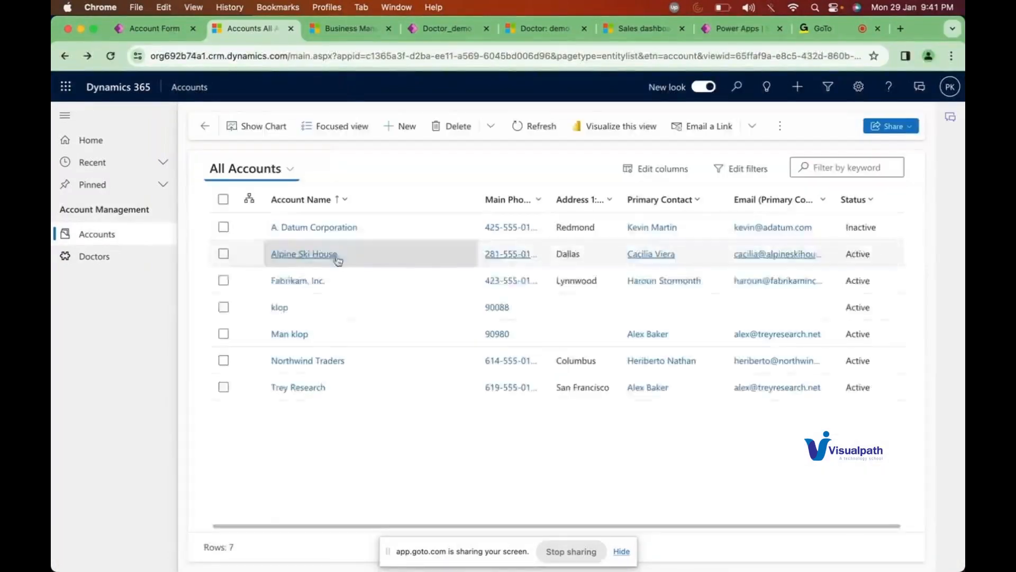
Step: Give Alpine Ski House a company email address and save and close the record
click(302, 255)
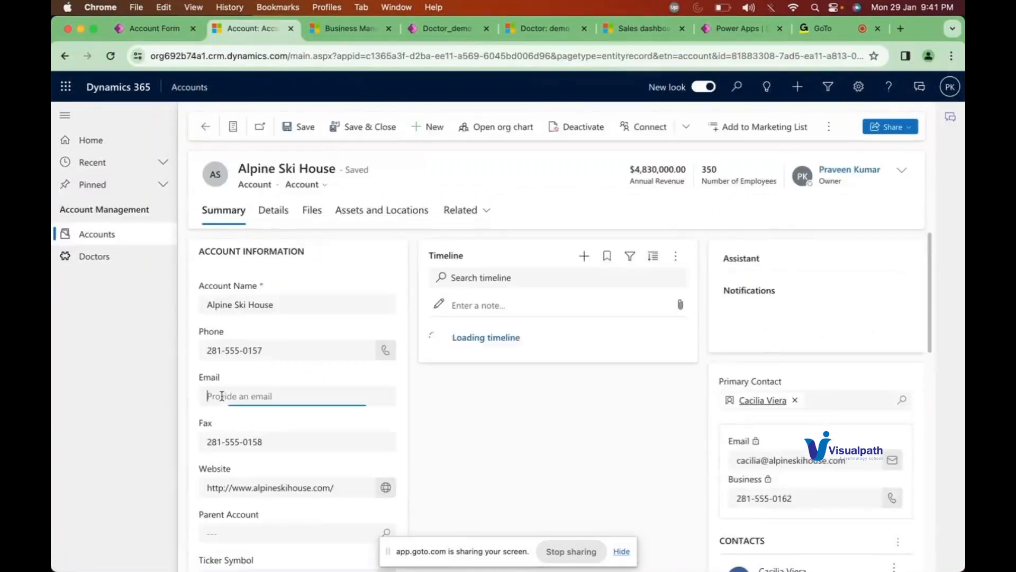
click(222, 395)
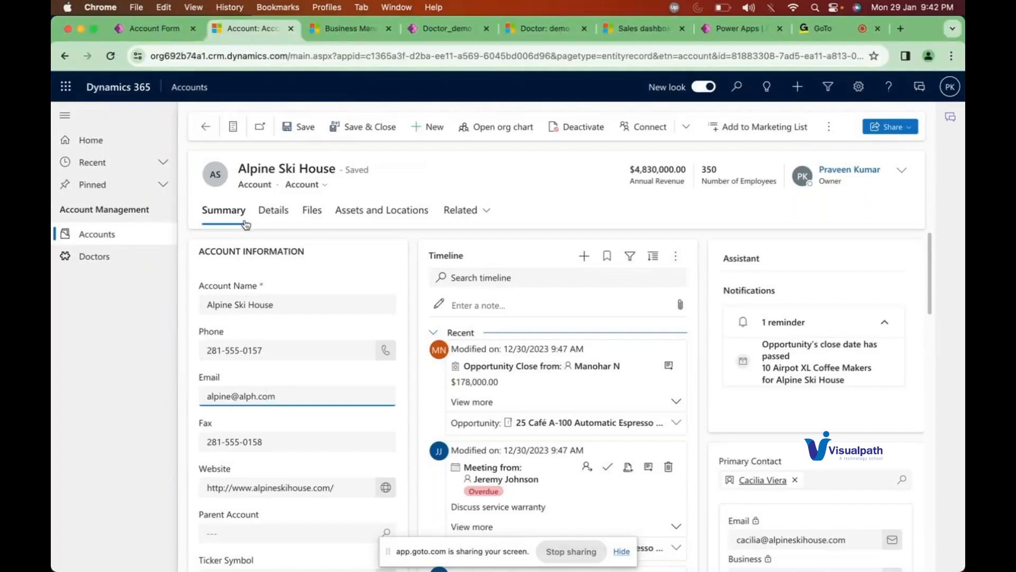
click(369, 132)
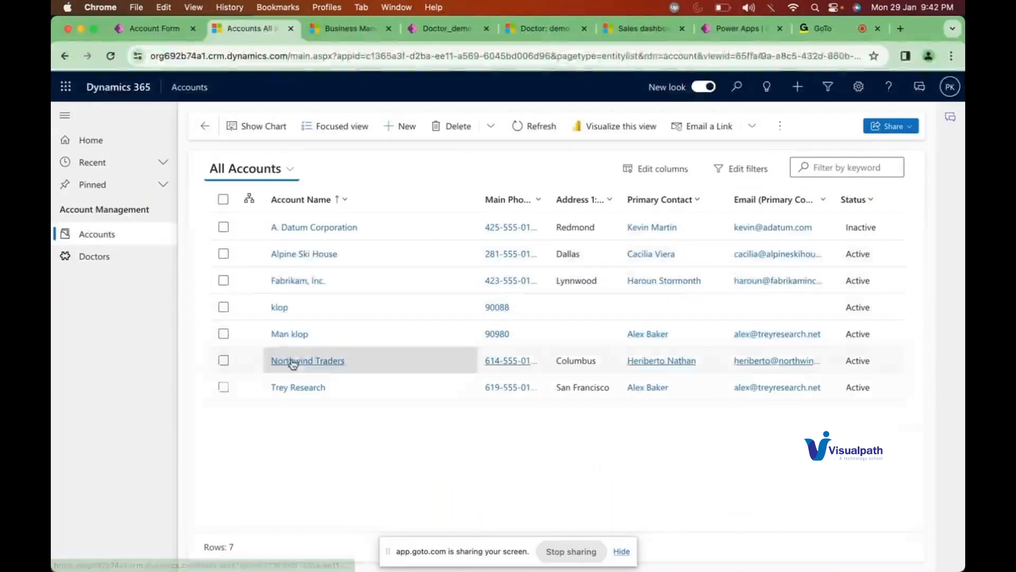
Step: Give Northwind Traders a company email address and save and close the record
click(293, 362)
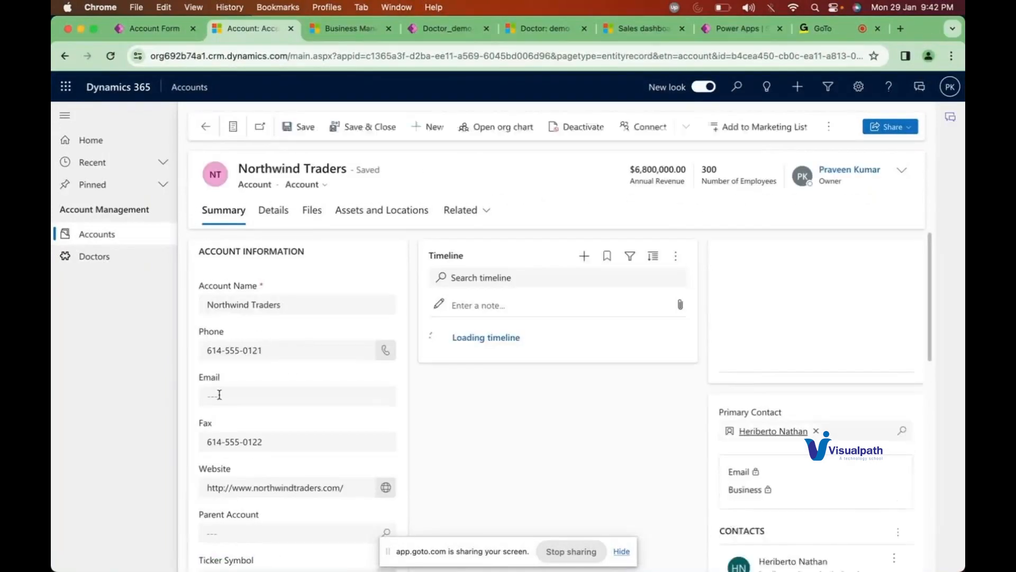
click(219, 395)
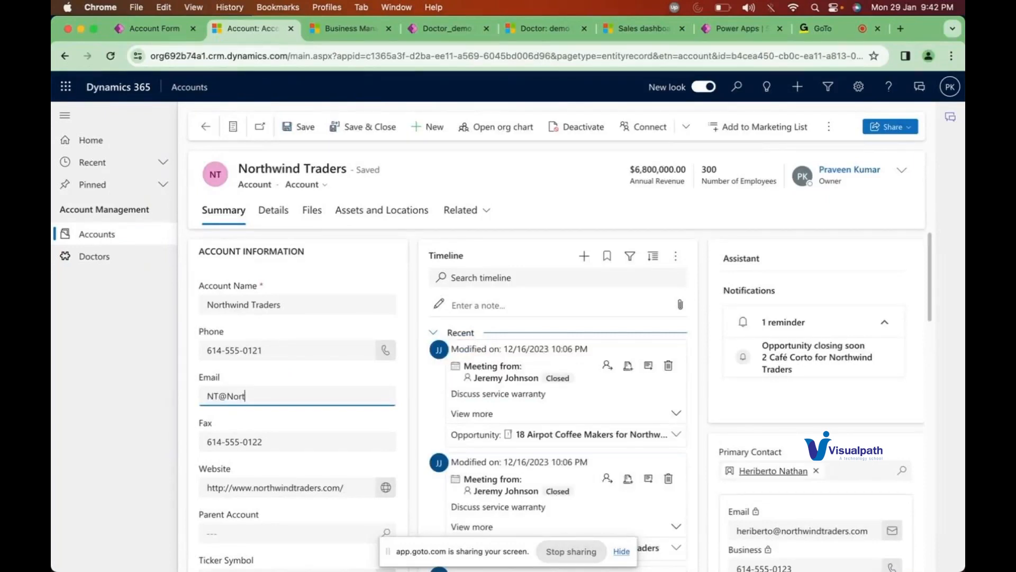
click(364, 131)
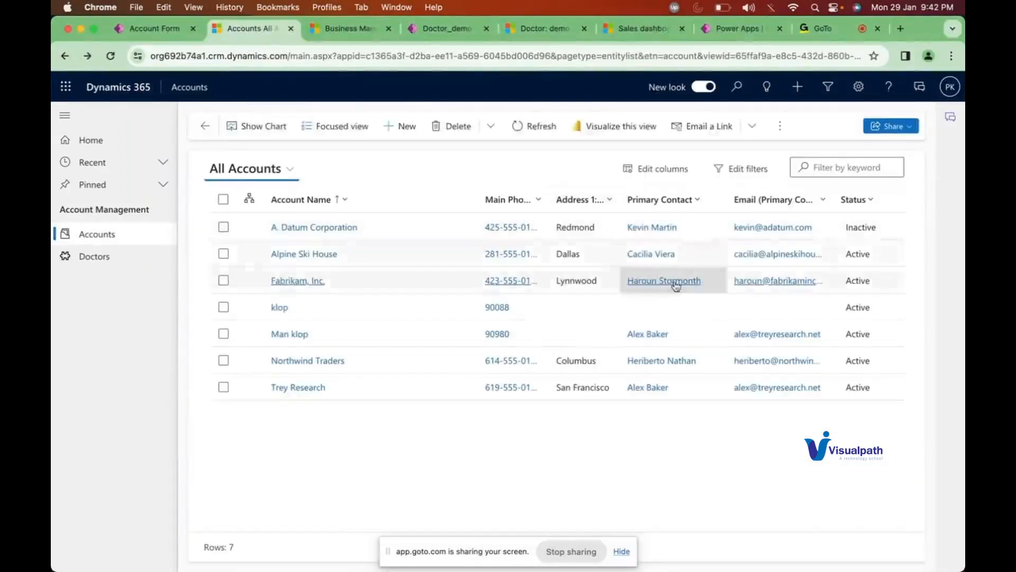
Step: Remove the Email (Primary Contact) and Primary Contact columns from the All Accounts view
click(666, 175)
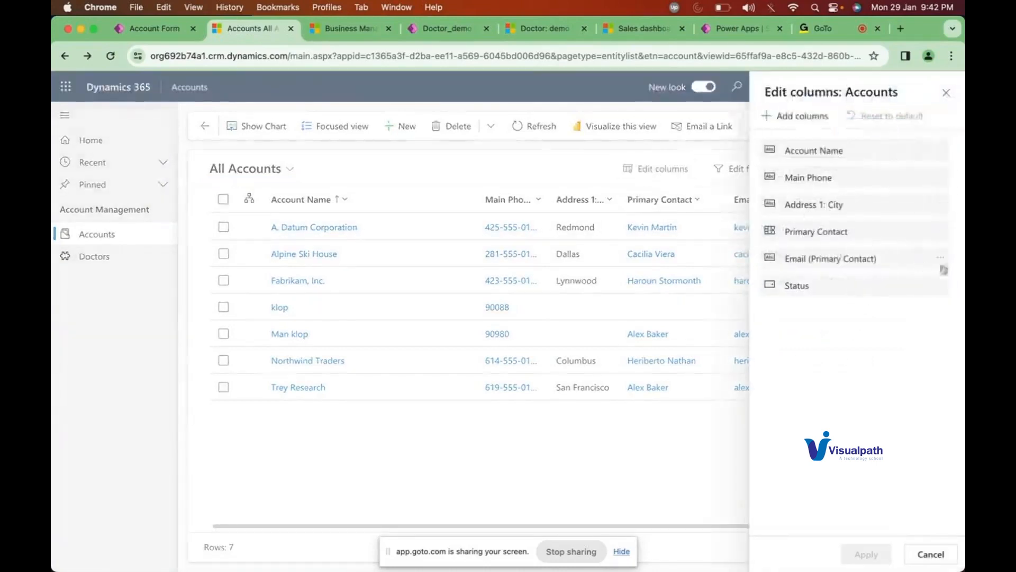
click(939, 257)
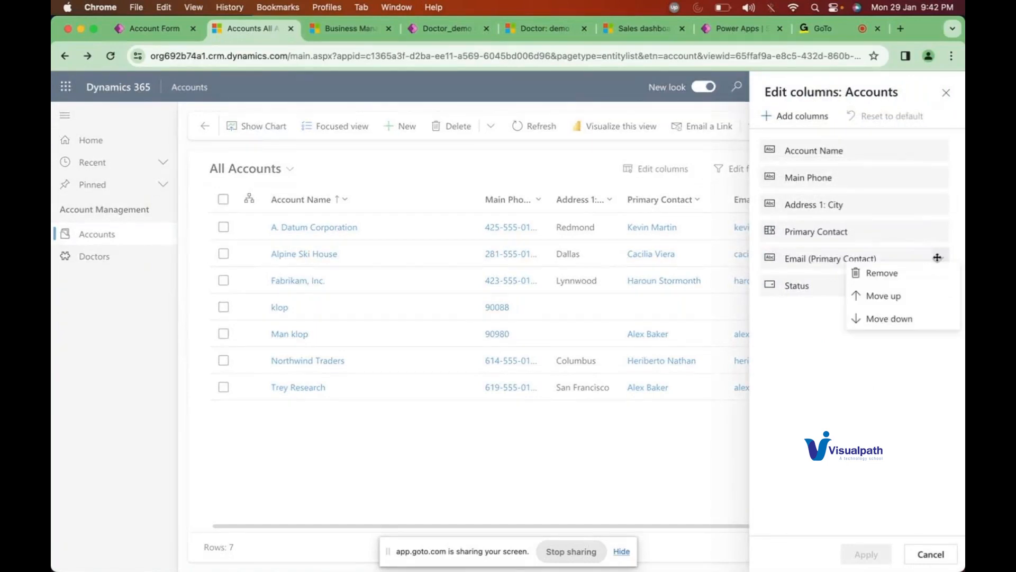
click(904, 276)
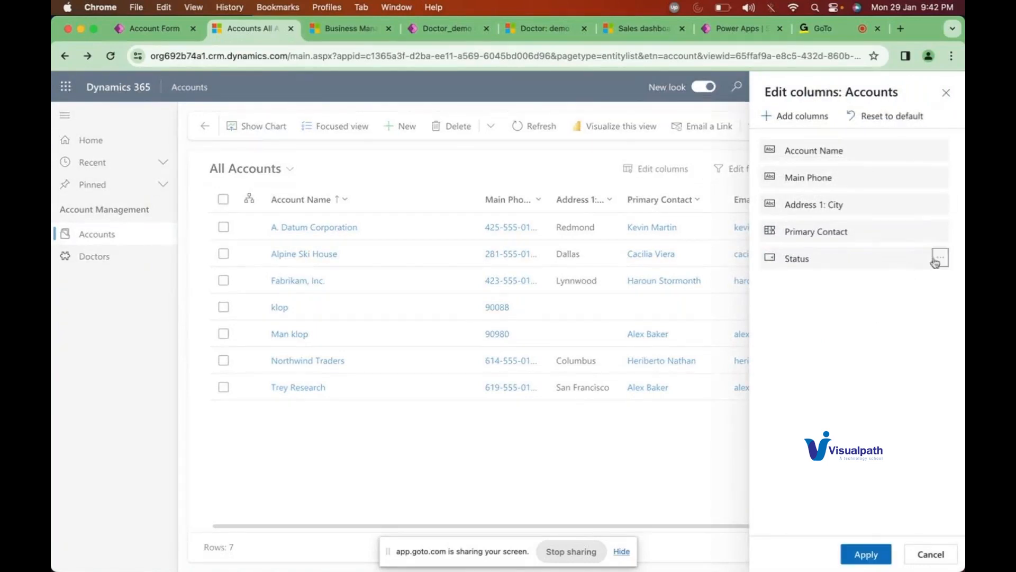
click(939, 231)
click(883, 254)
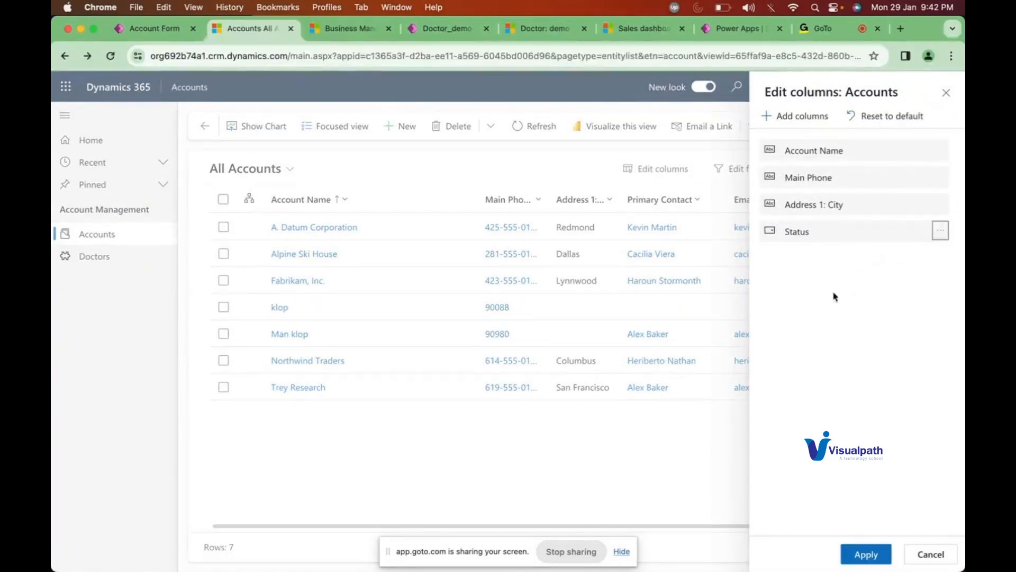
Step: Add the account's own Email column to the view and apply the changes
click(795, 122)
click(811, 140)
text(email)
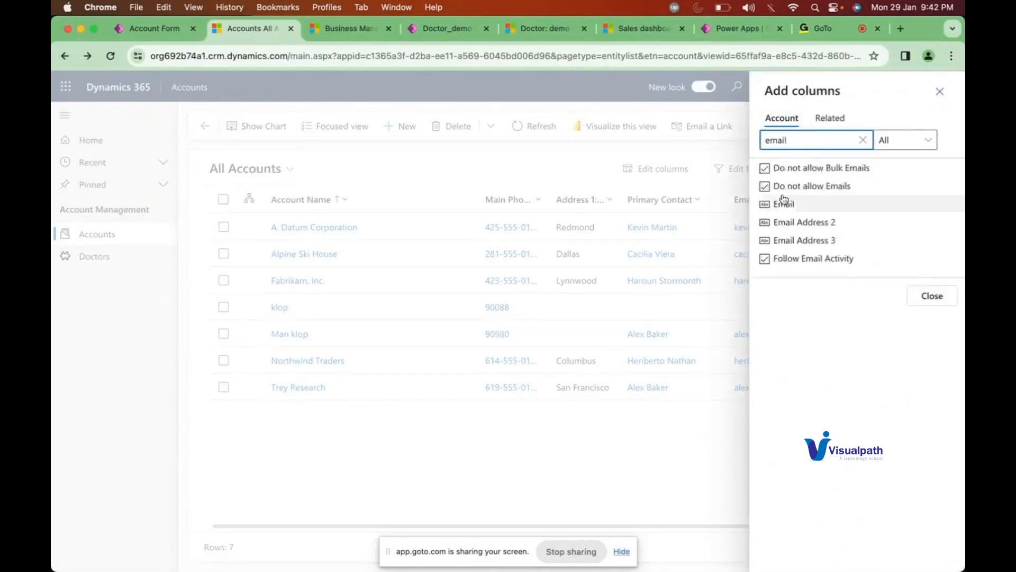
click(782, 202)
click(930, 277)
click(866, 554)
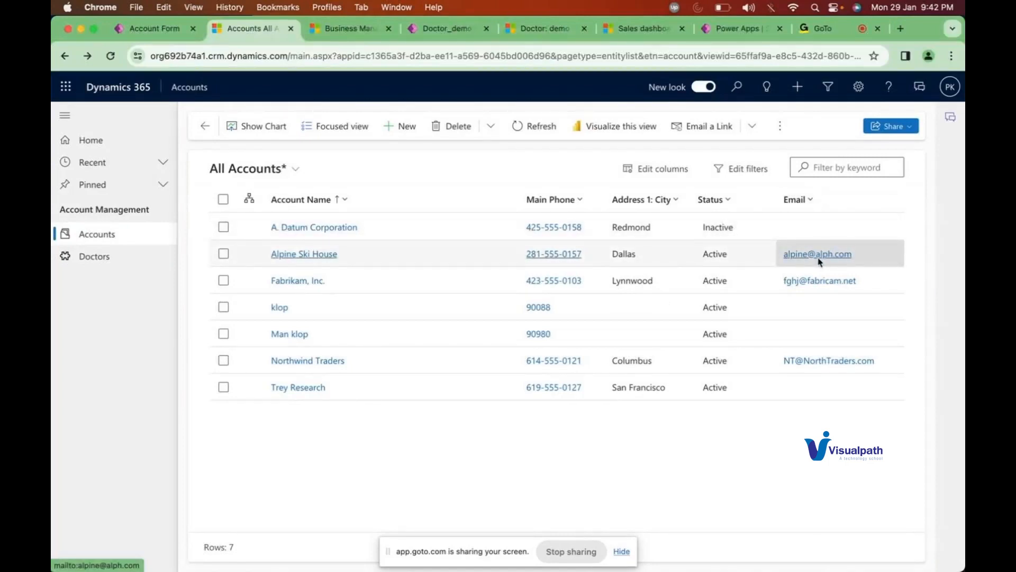
click(821, 168)
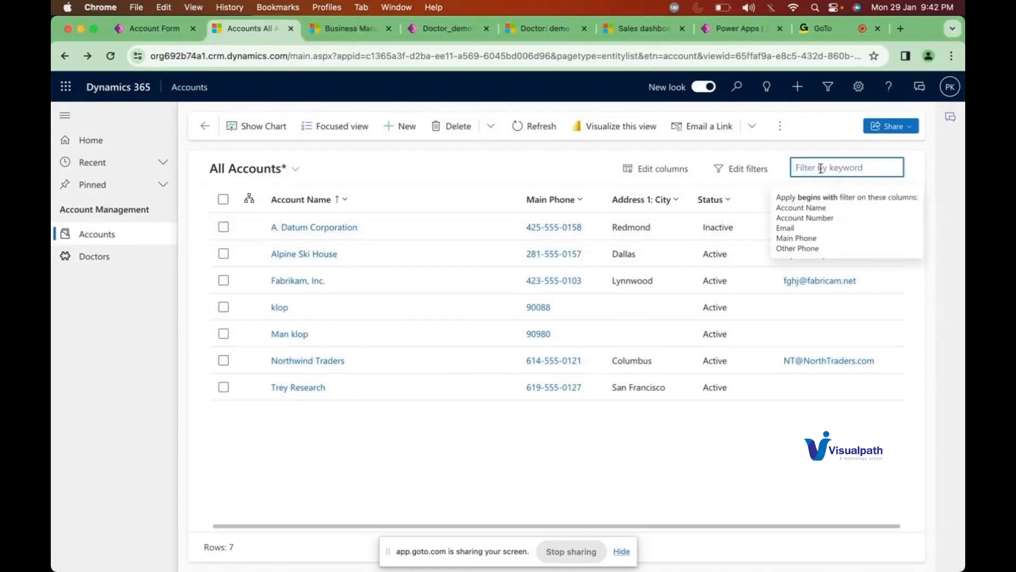
text(*)
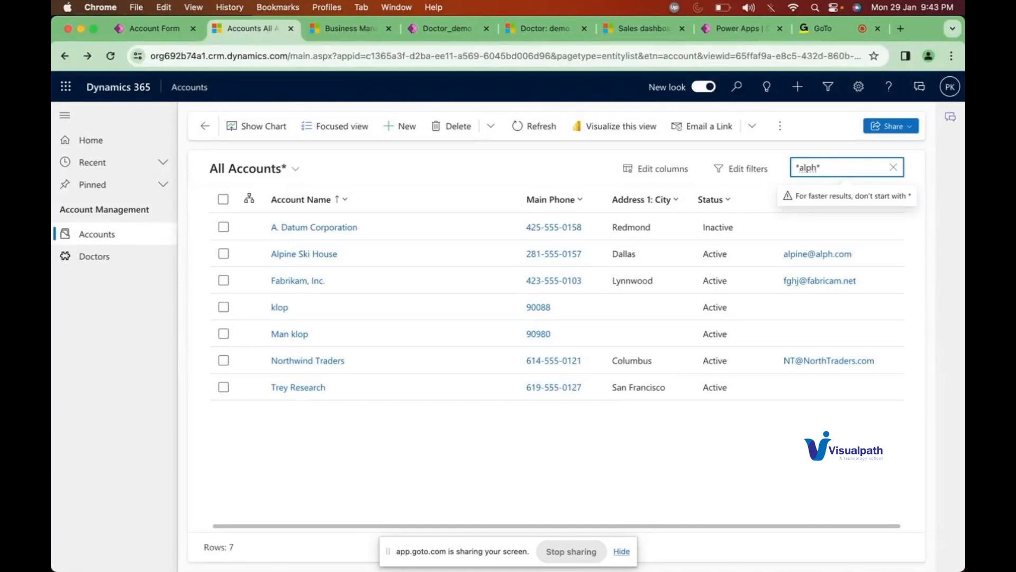
text(alph*)
key(Return)
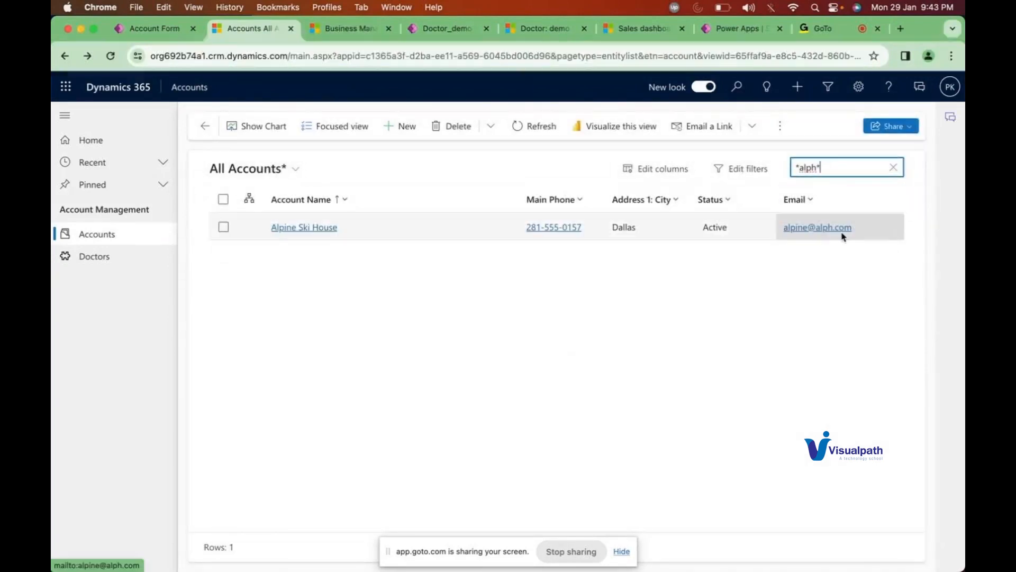
click(893, 170)
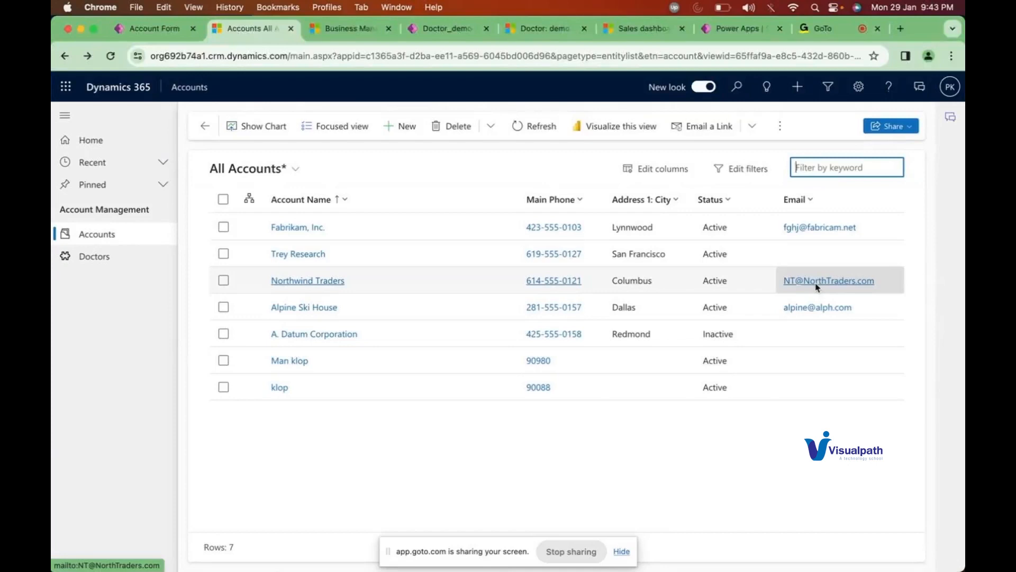
text(*north)
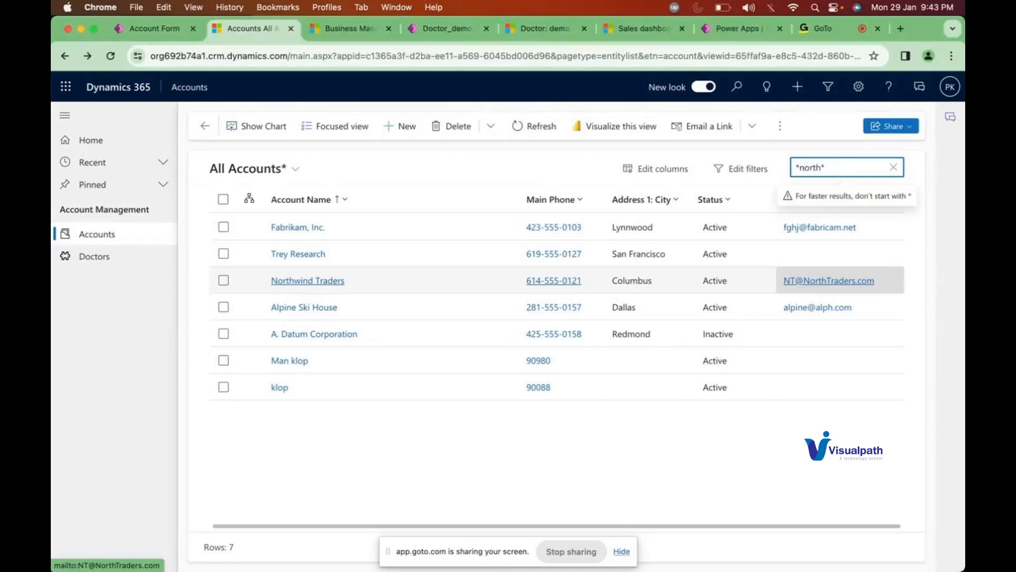
text(*)
key(Return)
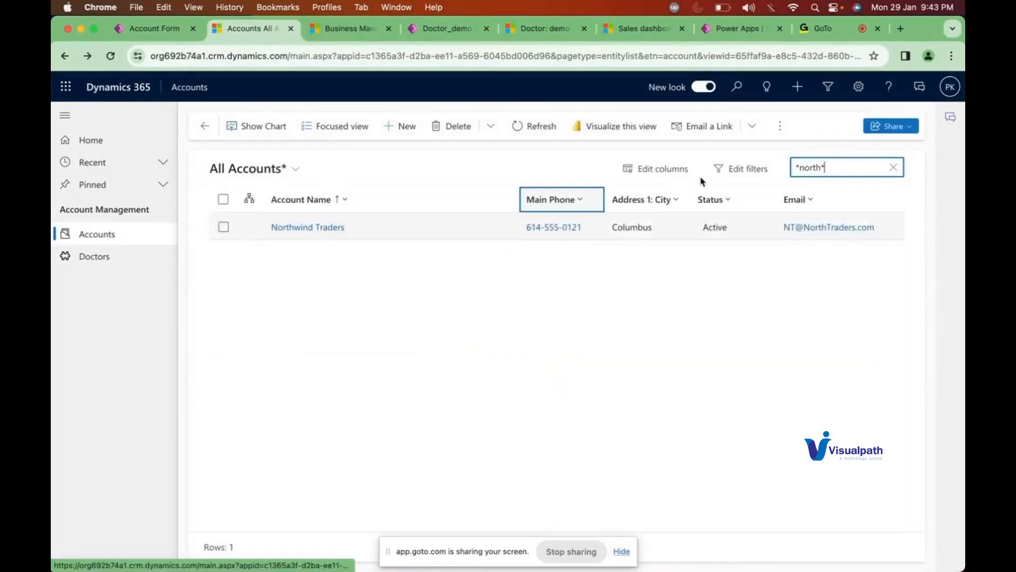
click(900, 166)
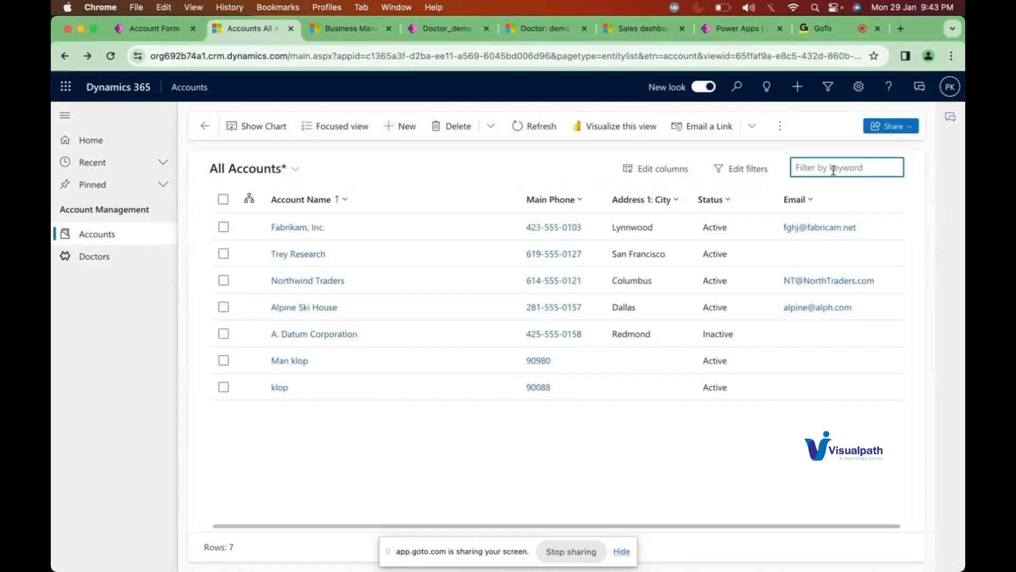
text(*)
key(BackSpace)
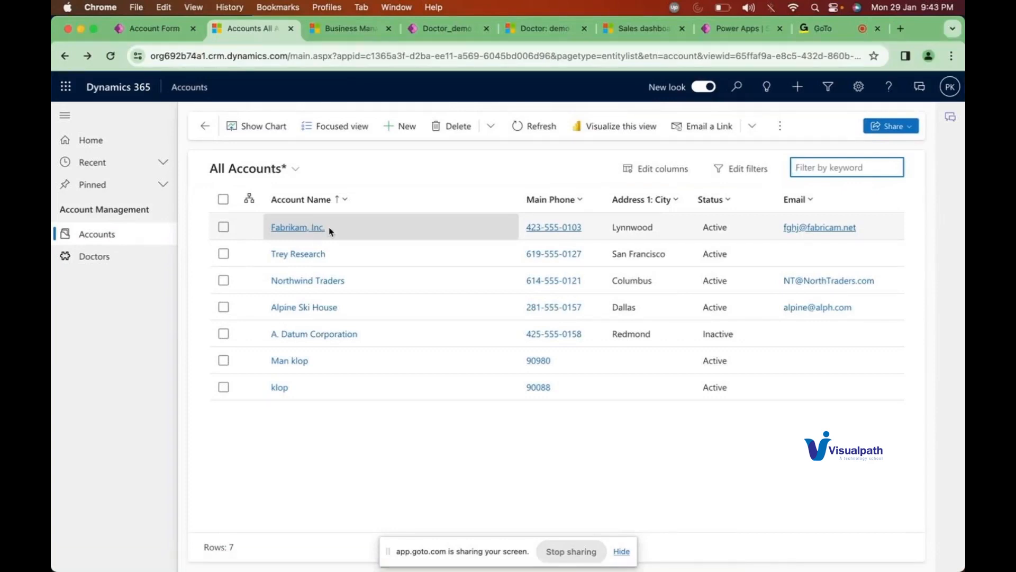
click(342, 427)
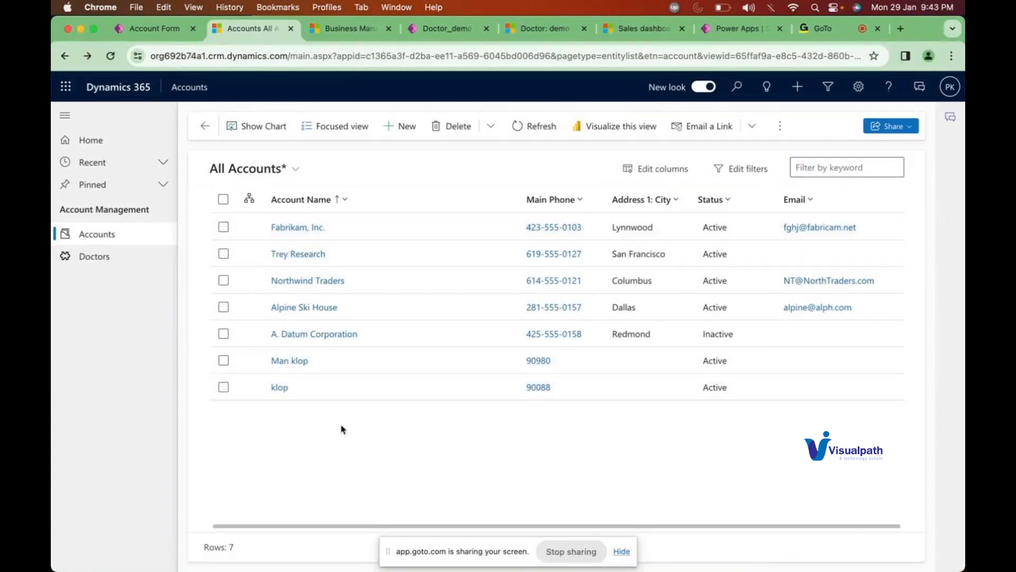
click(823, 167)
text(Fabrikam)
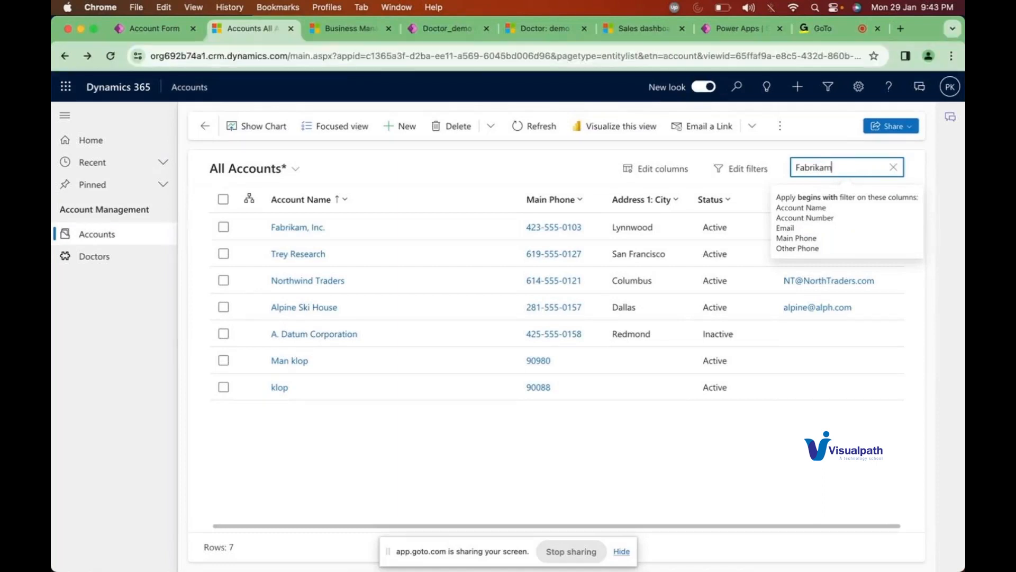
text(*)
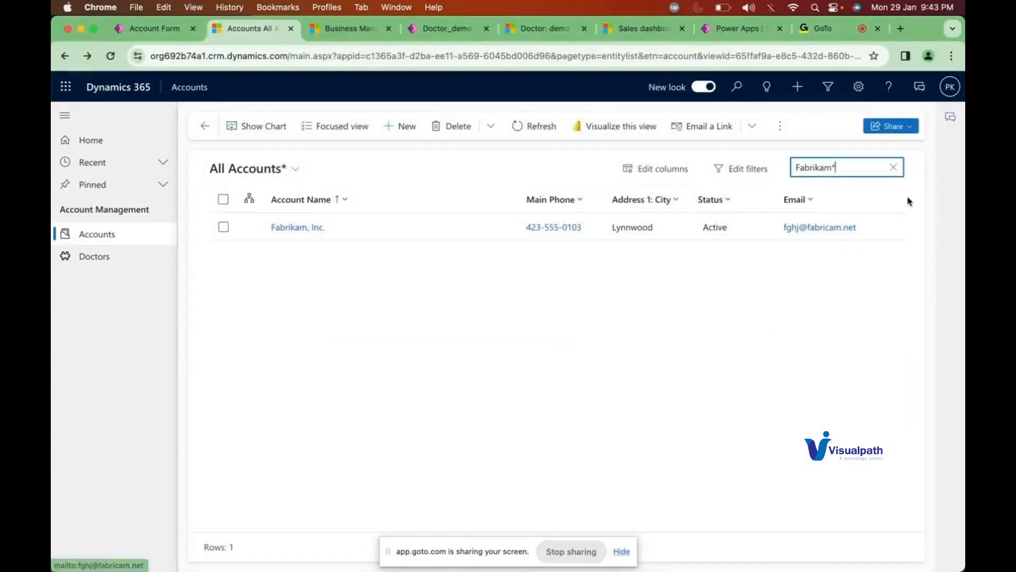
key(BackSpace)
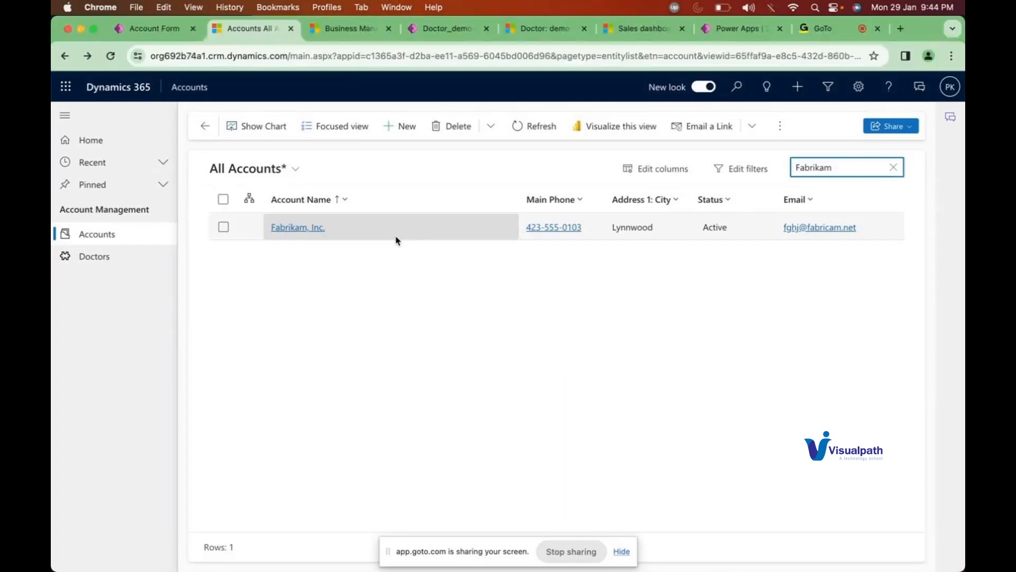
double_click(808, 170)
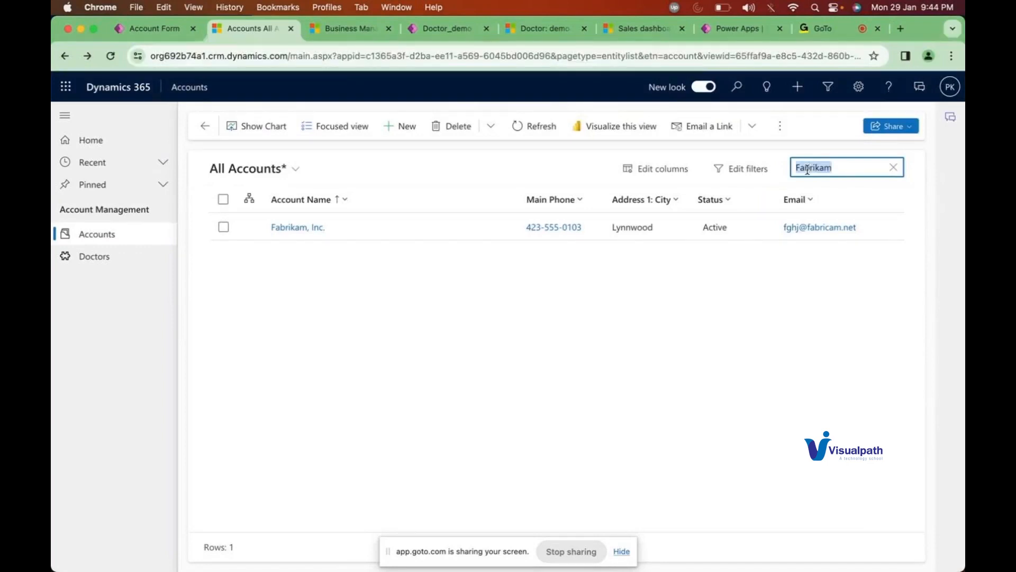
click(848, 168)
text(*)
key(BackSpace)
click(894, 167)
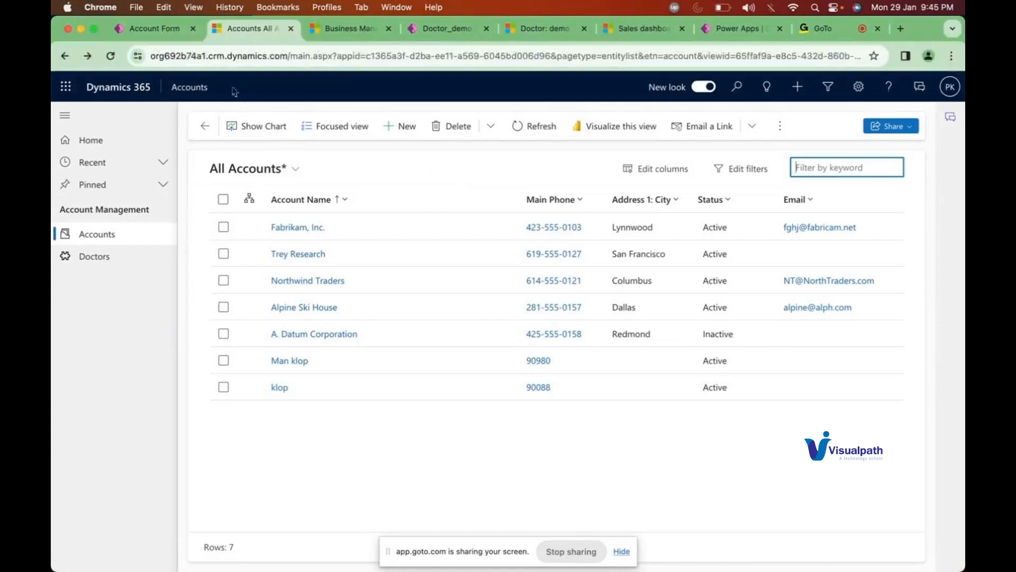
click(145, 31)
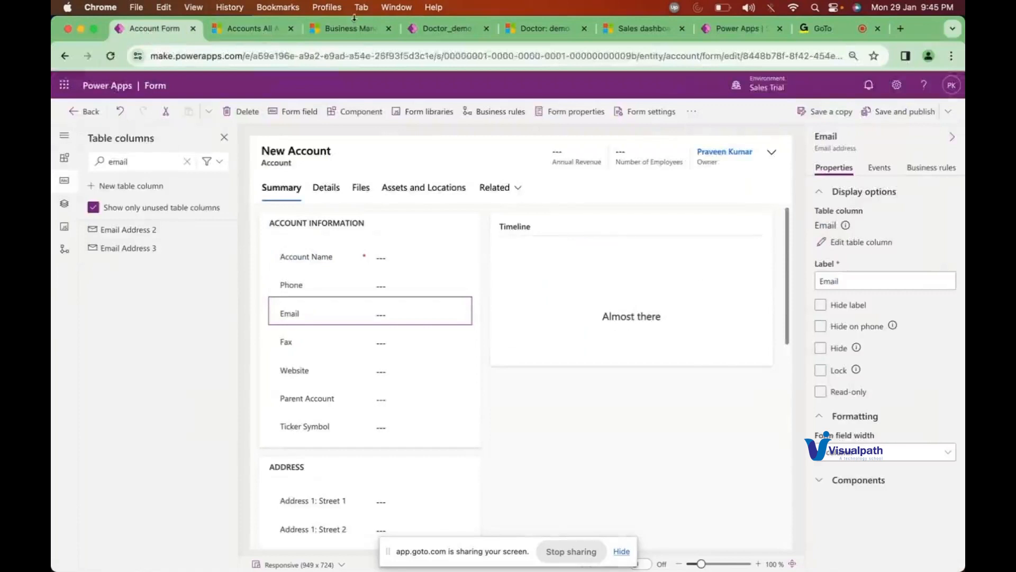
click(426, 33)
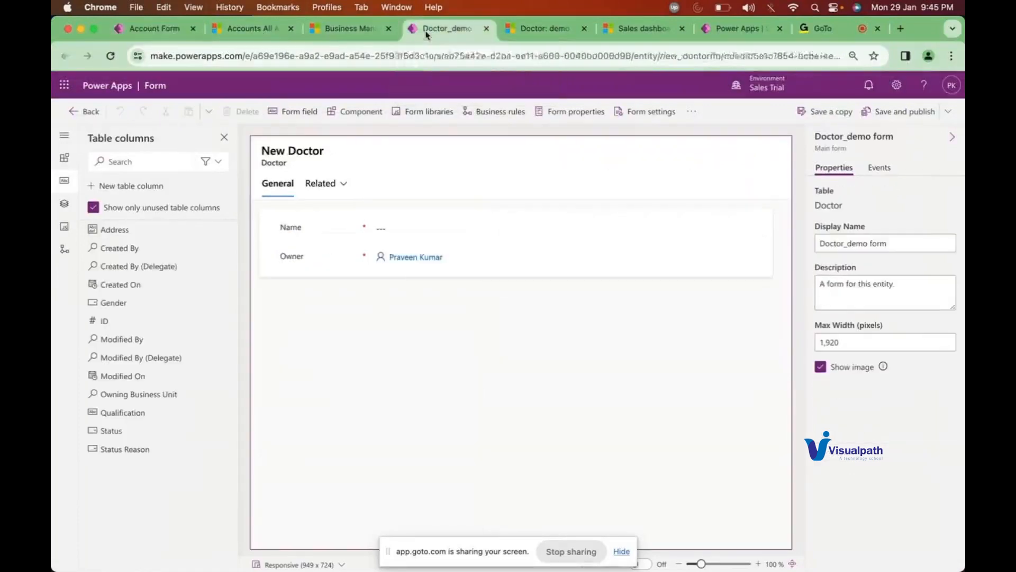
click(155, 31)
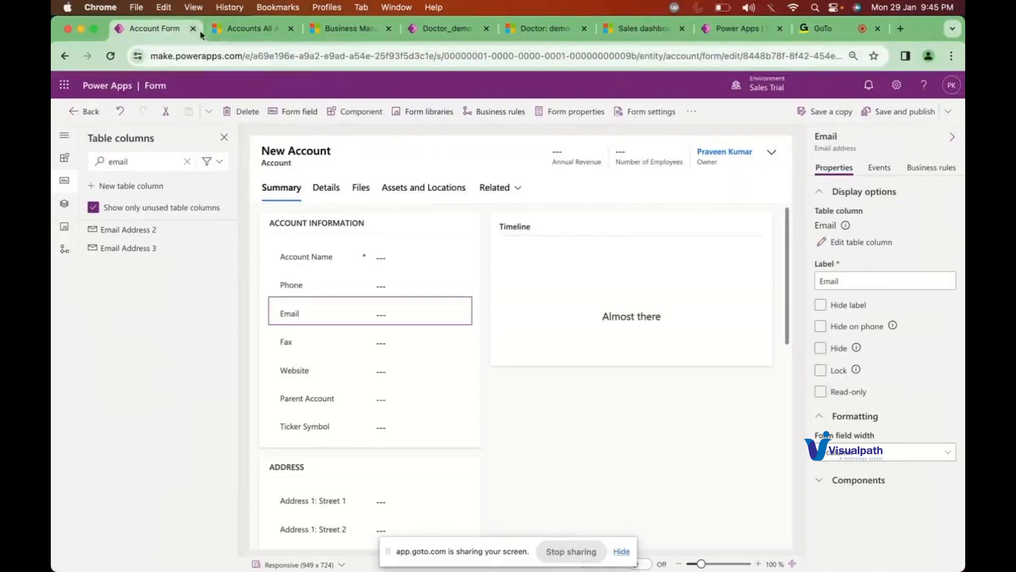
click(264, 31)
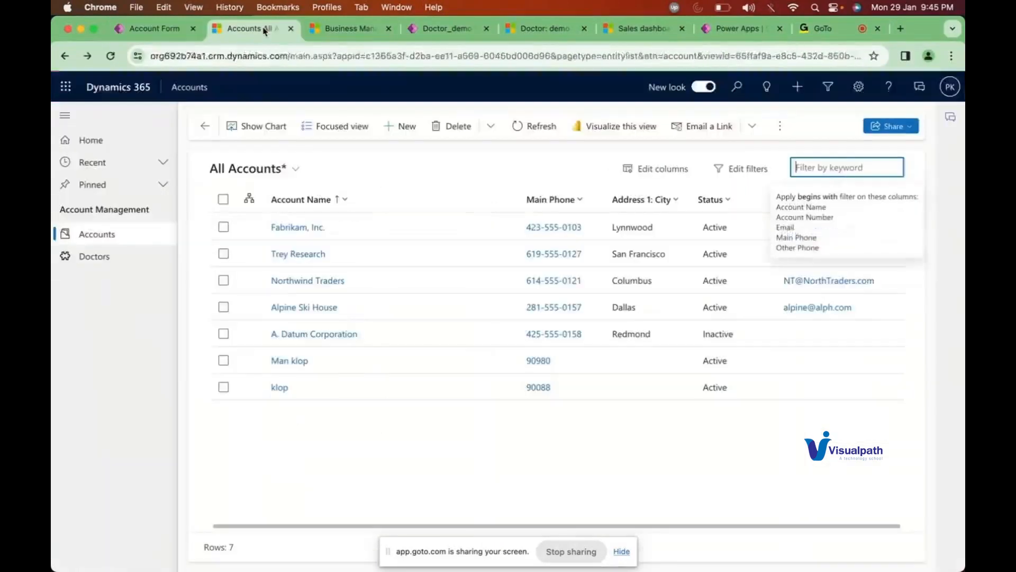
Step: Open the view selector dropdown from the All Accounts* view title
click(261, 169)
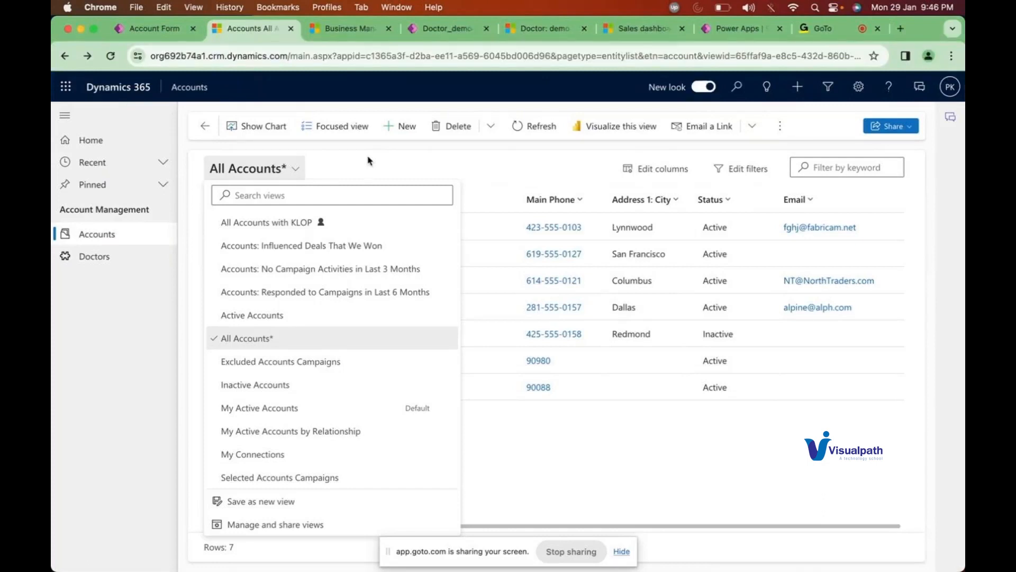
Step: Return to the Dynamics 365 accounts list and switch to the All Accounts with KLOP view
click(159, 29)
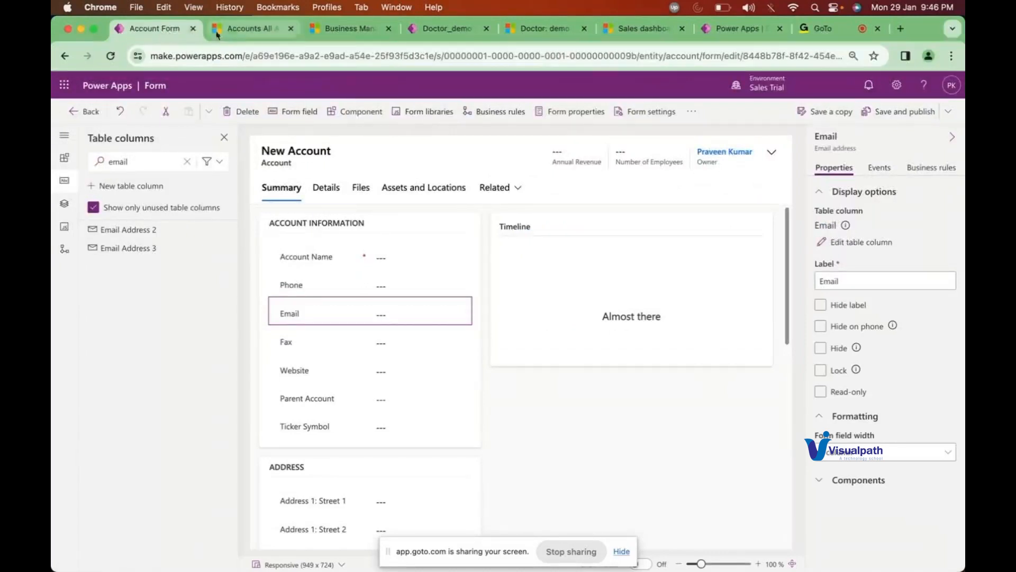
click(235, 33)
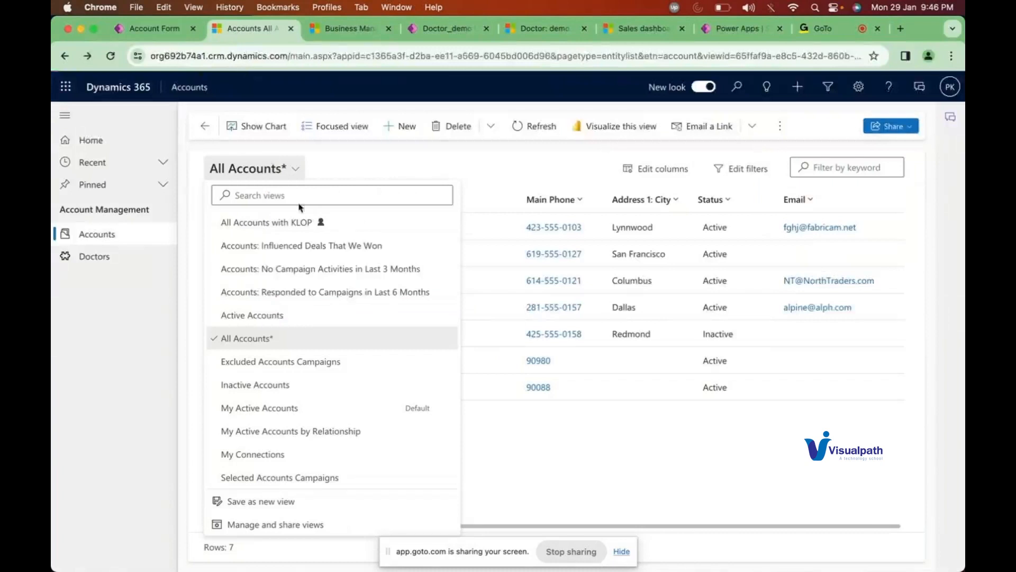
click(291, 227)
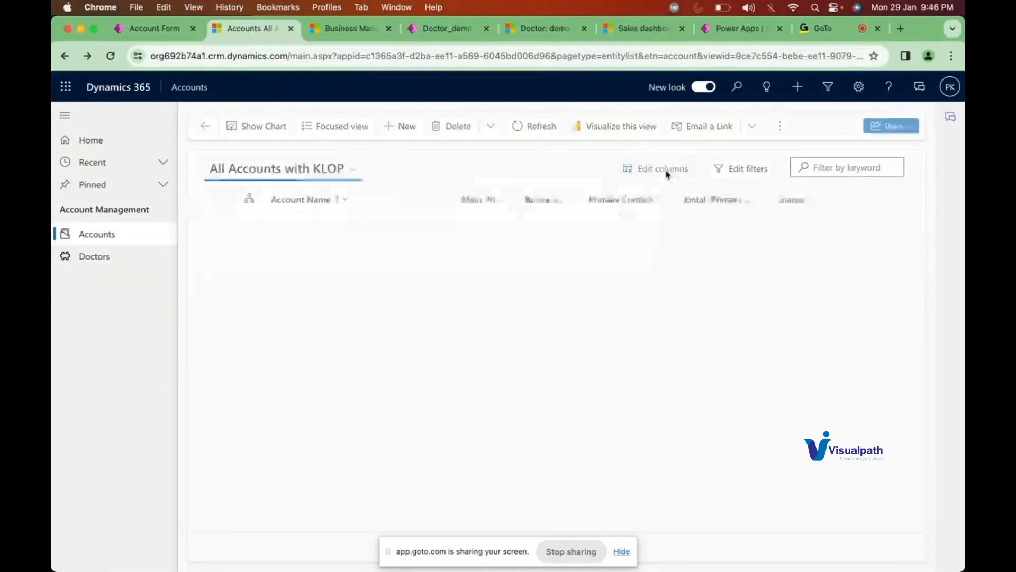
Step: Review the KLOP view's filters without changing them, then open its column editor
click(737, 170)
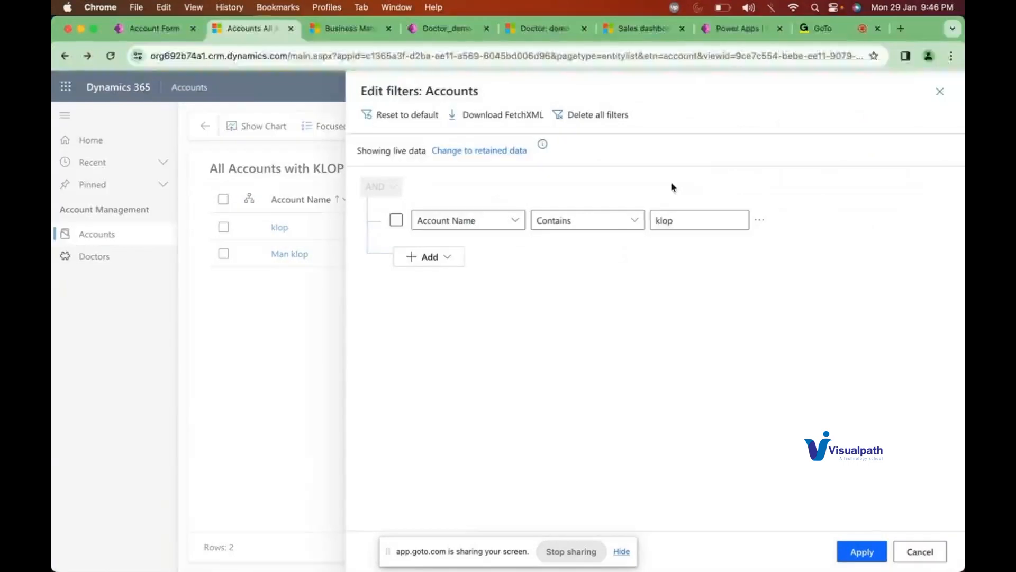
click(927, 555)
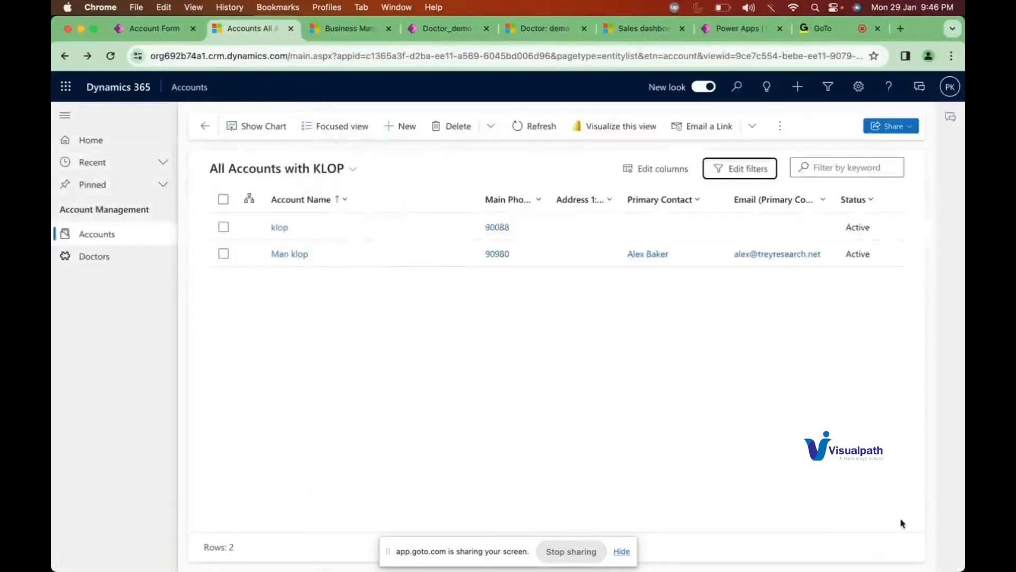
click(657, 168)
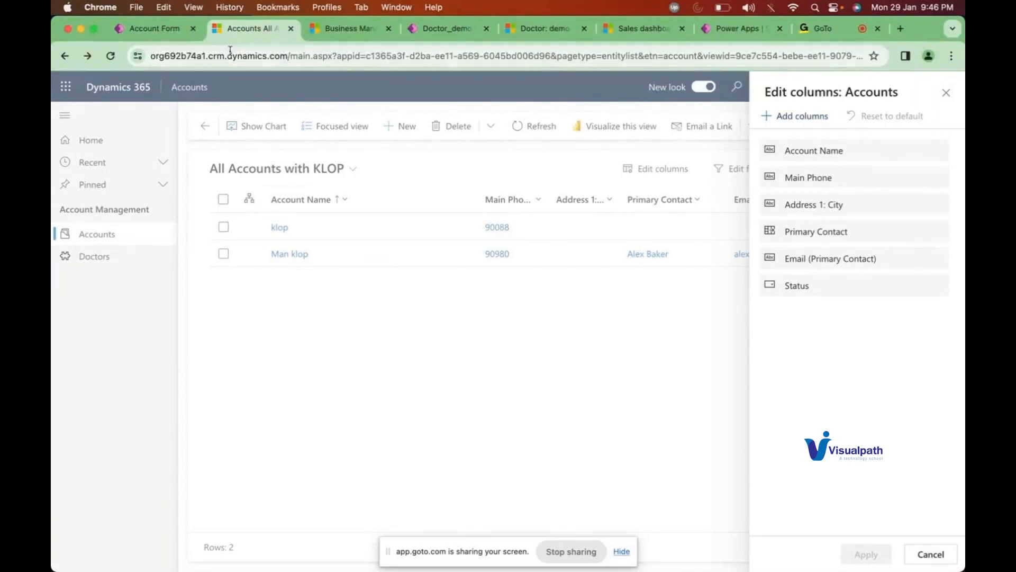
Step: Close the column editor and switch to the Accounts: Influenced Deals That We Won view
click(946, 93)
click(302, 171)
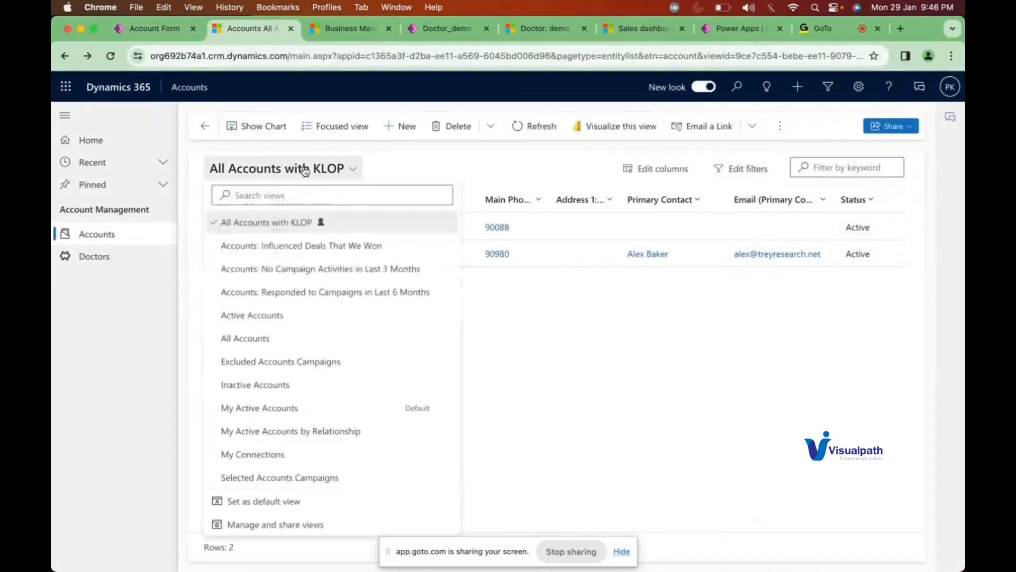
click(297, 245)
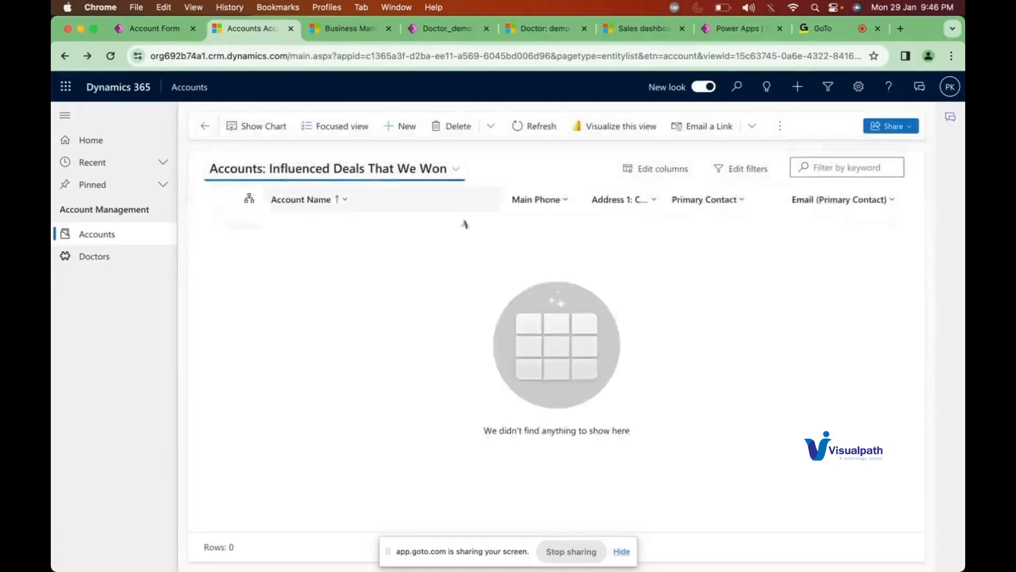
Step: Switch to the Active Accounts view, then go back to the Account forms list in Power Apps
click(407, 176)
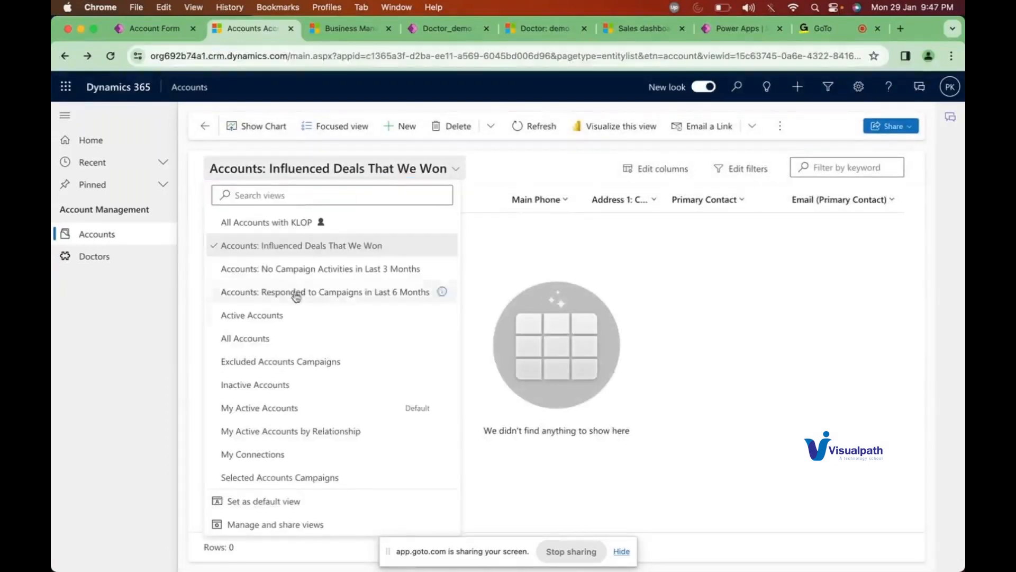
click(282, 318)
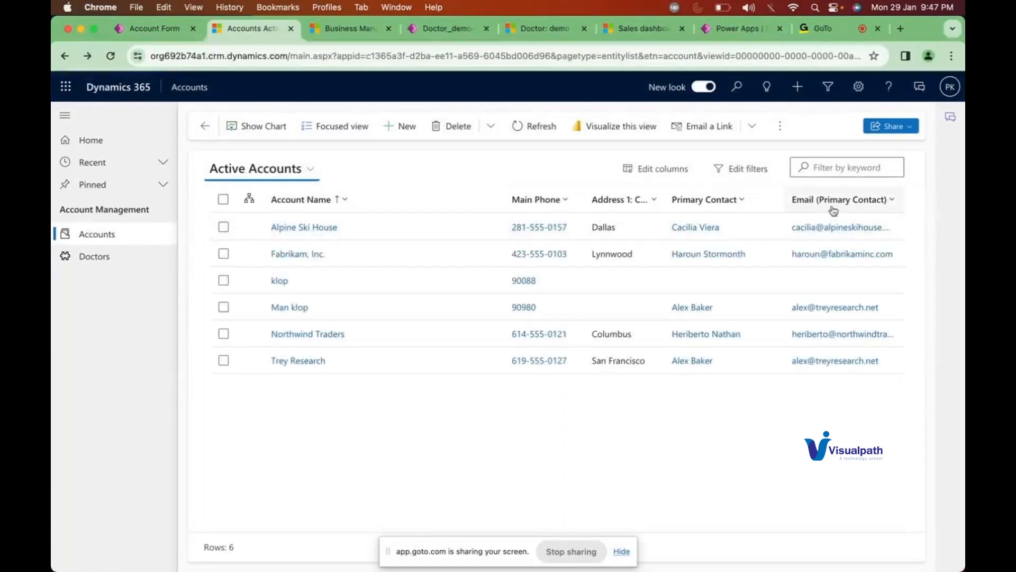
click(161, 32)
click(85, 112)
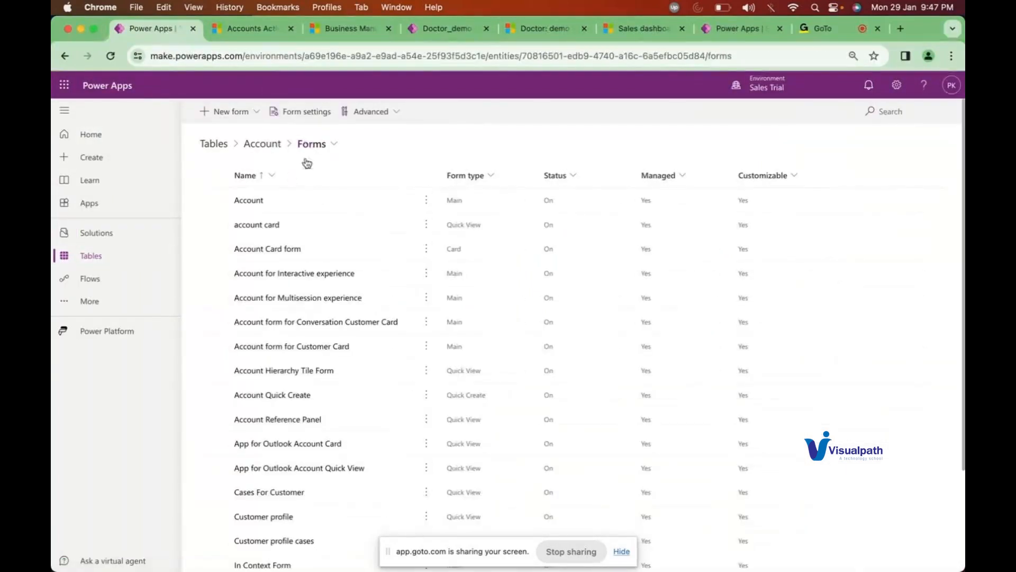
Step: From the Account table's Views list in Power Apps, open All Accounts in the view editor
click(263, 144)
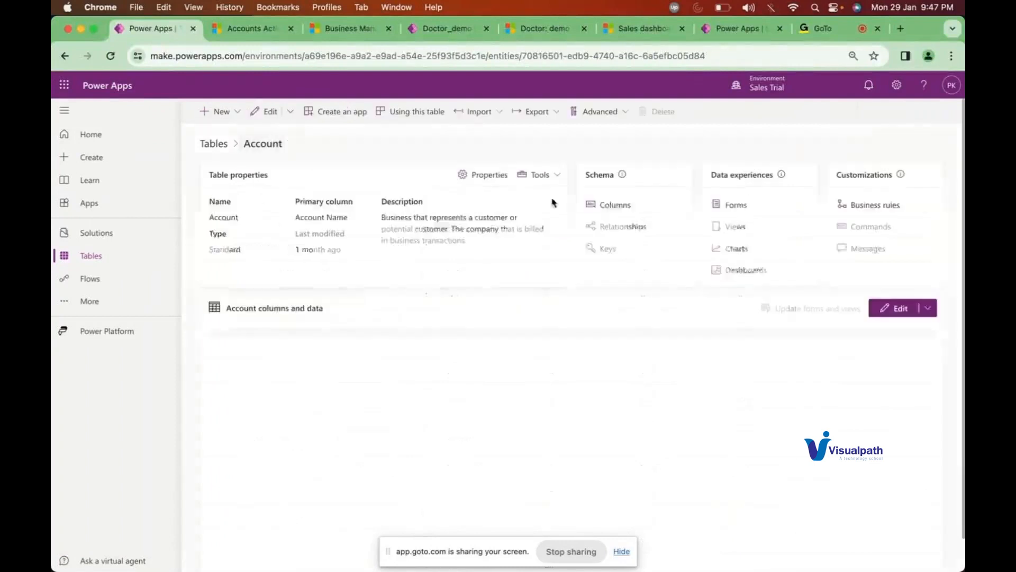
click(737, 226)
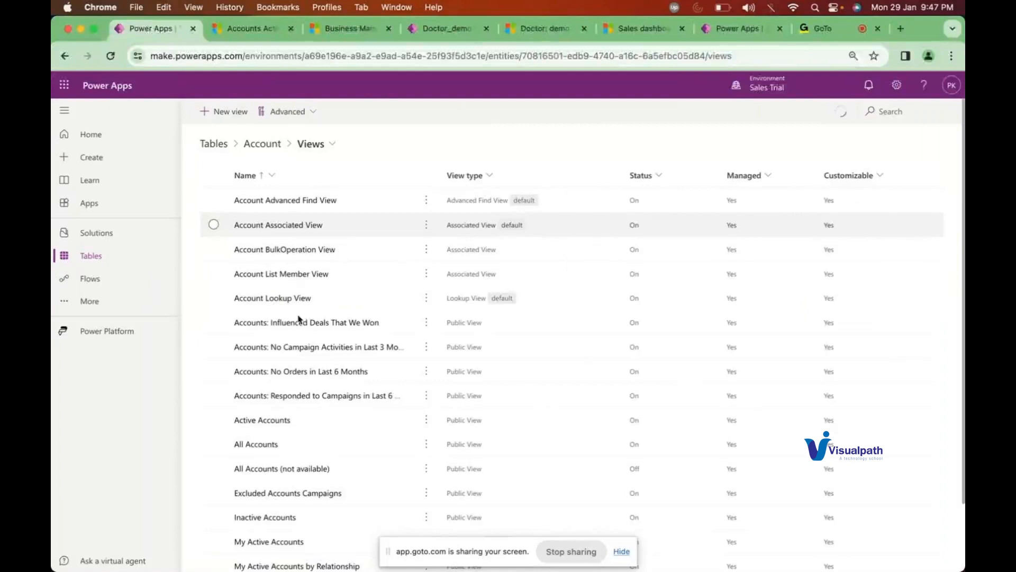
click(260, 446)
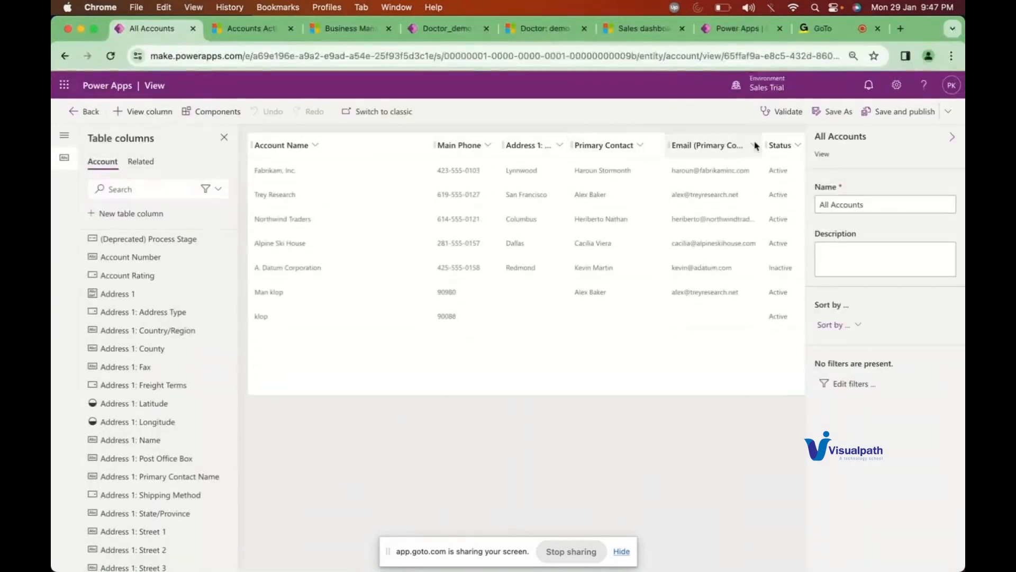
Step: Switch the Dynamics 365 accounts list from Active Accounts to the All Accounts view
click(231, 32)
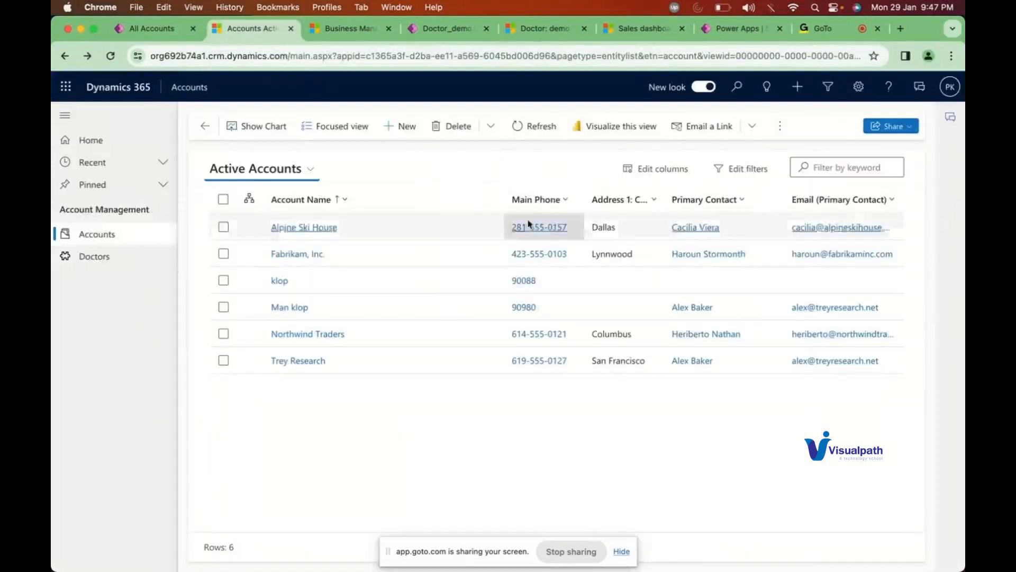
click(143, 29)
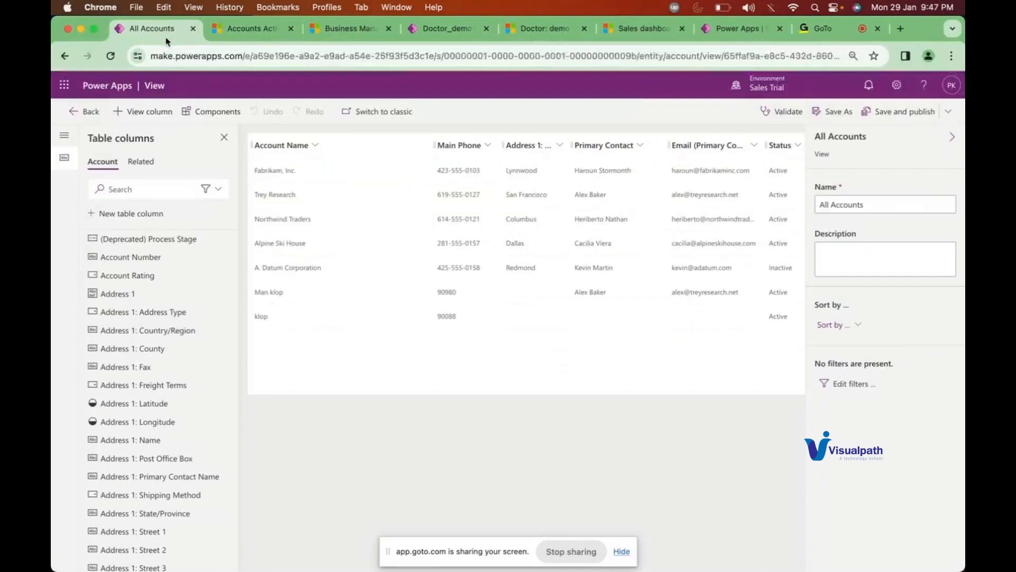
click(254, 32)
click(267, 169)
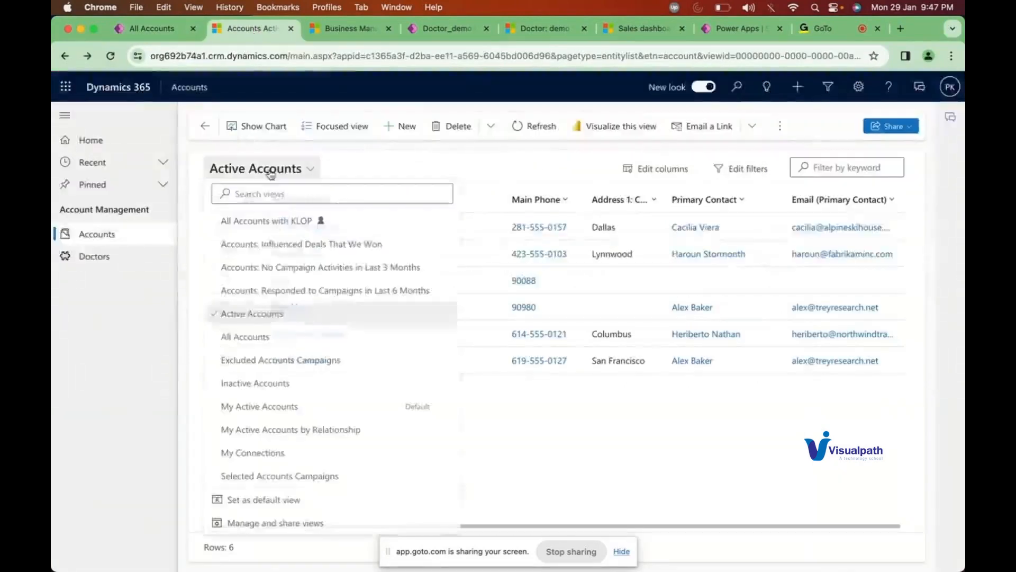
click(262, 343)
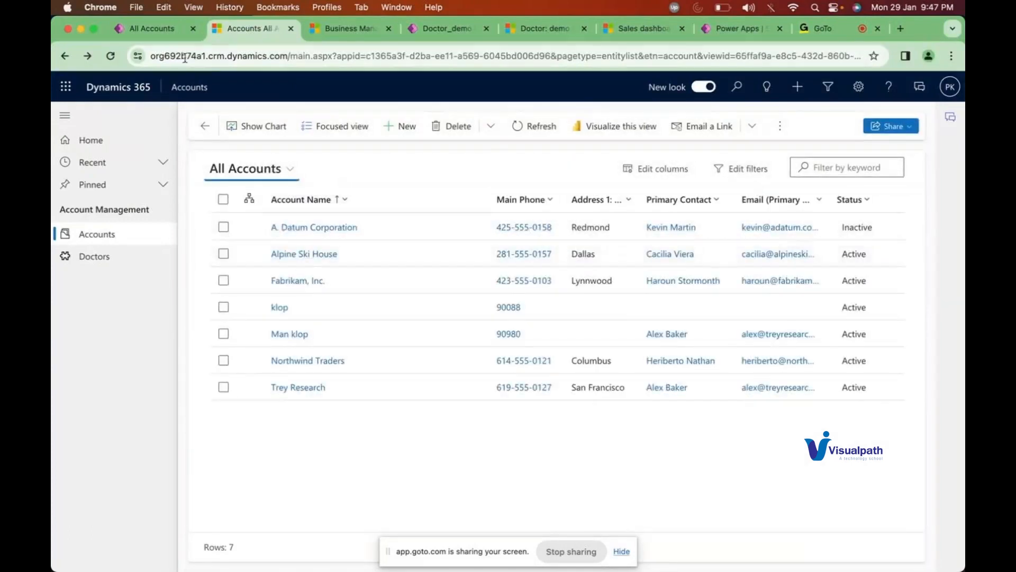
Step: Compare the All Accounts list with the Power Apps All Accounts view editor, ending on Dynamics
click(151, 35)
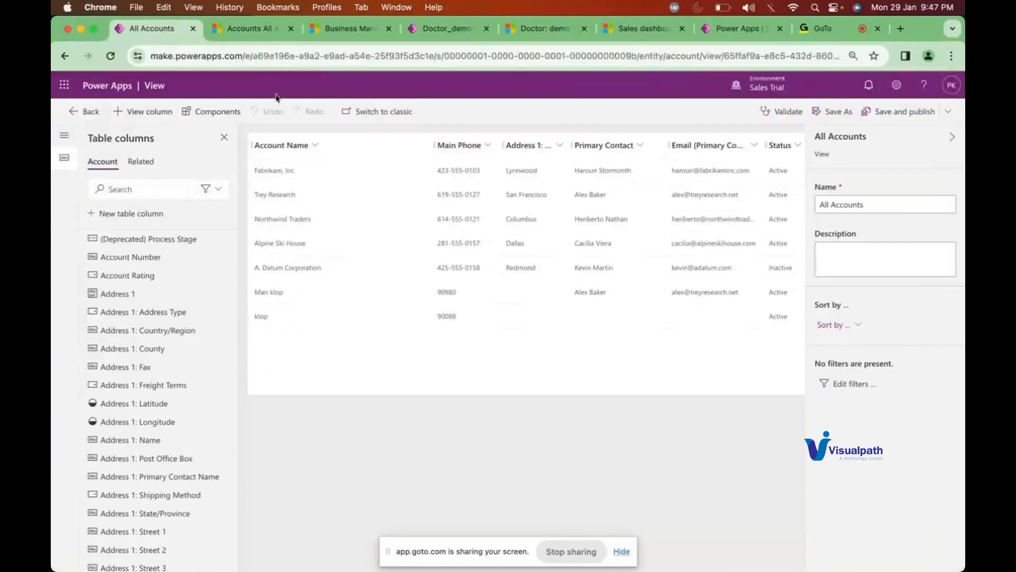
click(249, 29)
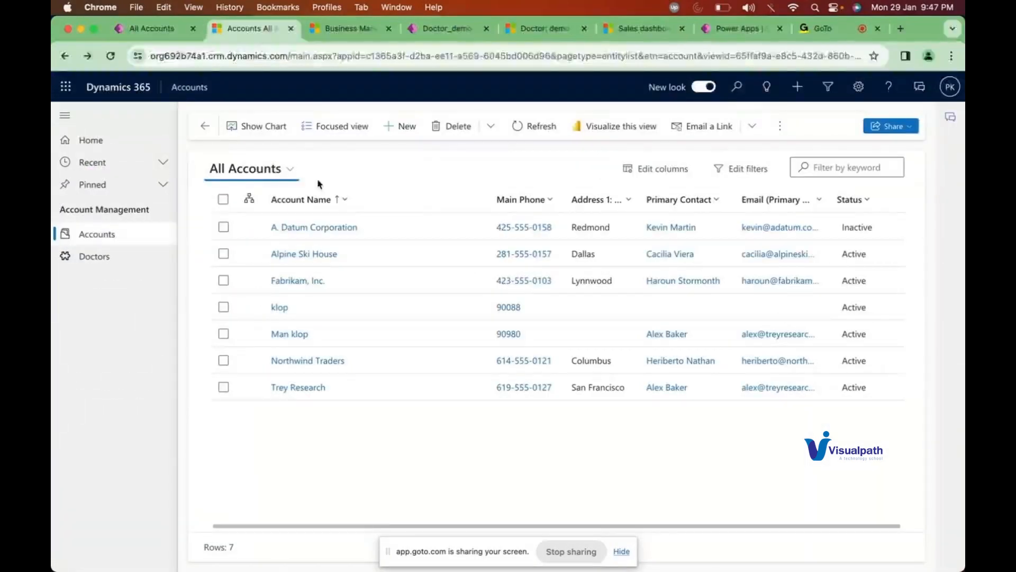
click(152, 29)
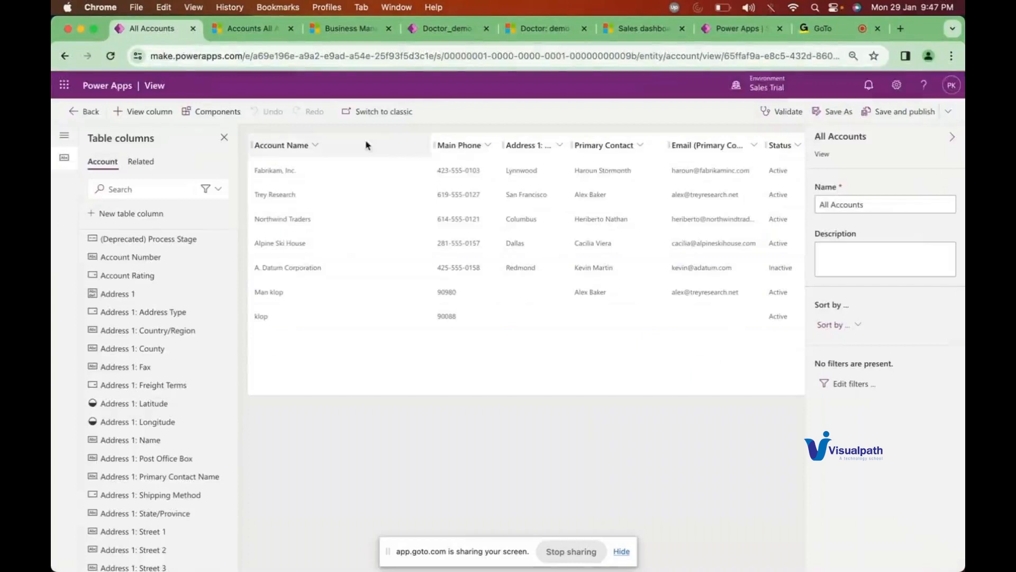
click(265, 28)
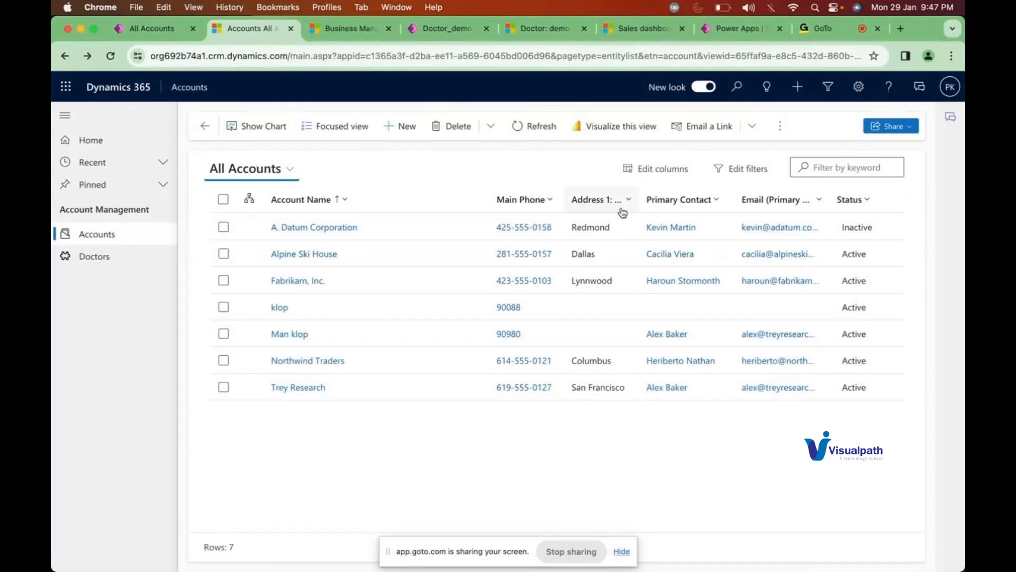
Step: Add an Account Number column to the All Accounts grid, check its header menu, and reload the page
click(657, 168)
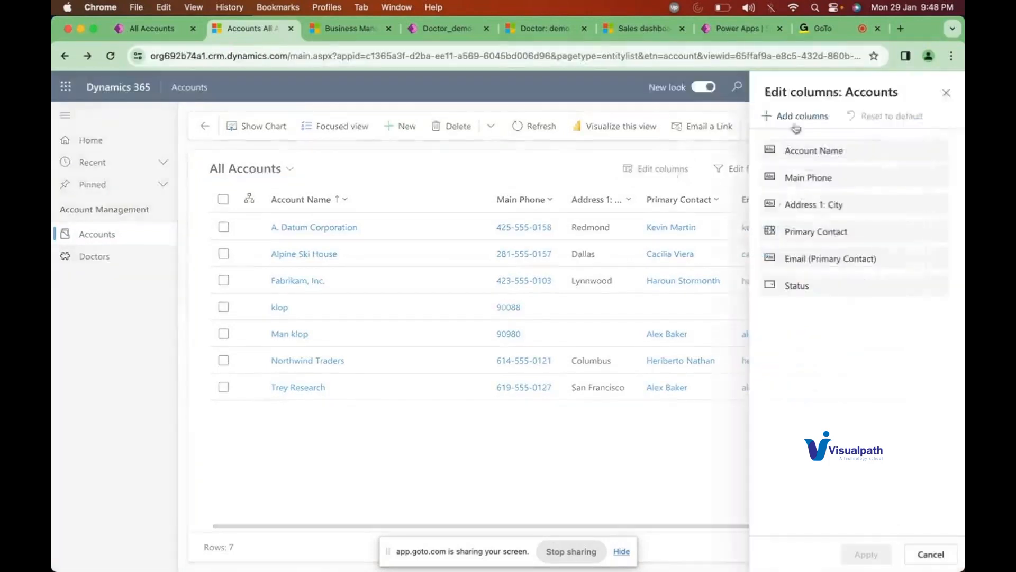
click(795, 117)
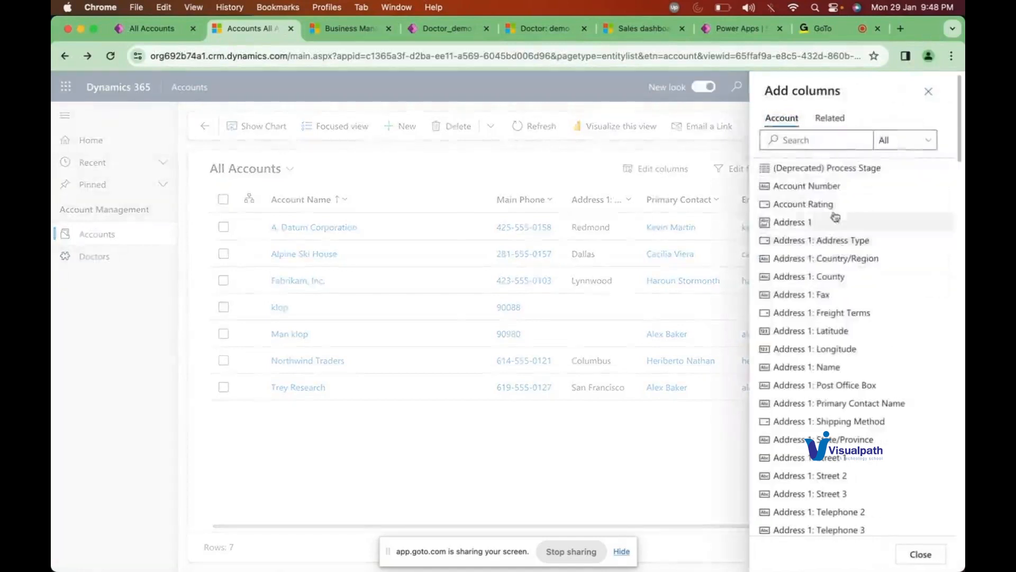
click(818, 188)
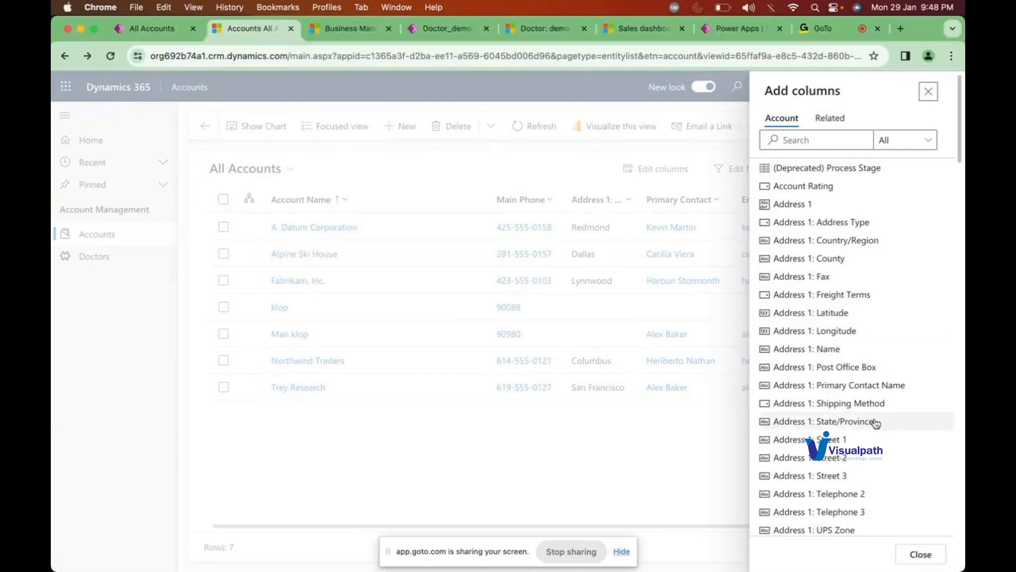
click(920, 556)
click(862, 553)
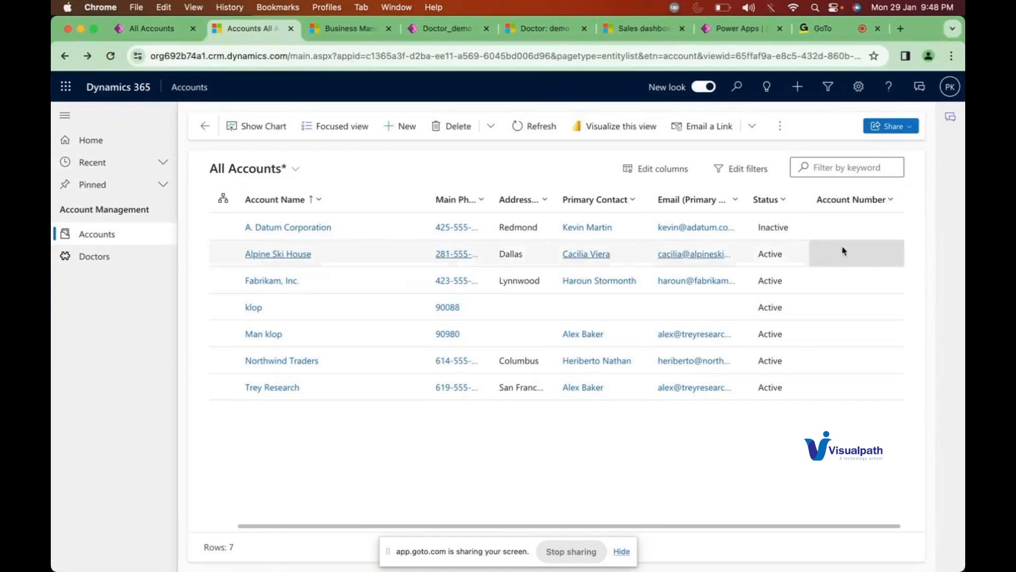
click(874, 200)
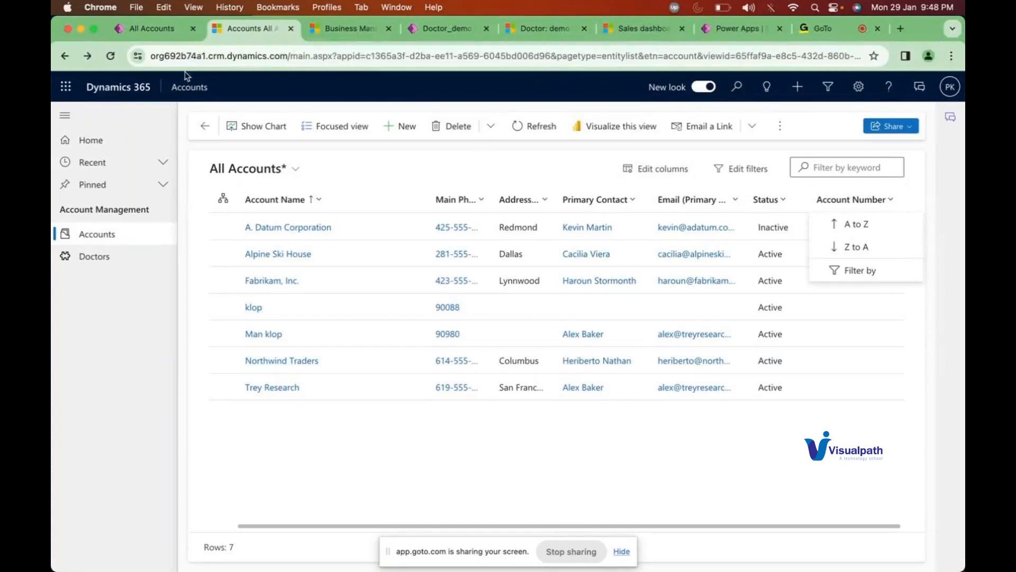
click(111, 57)
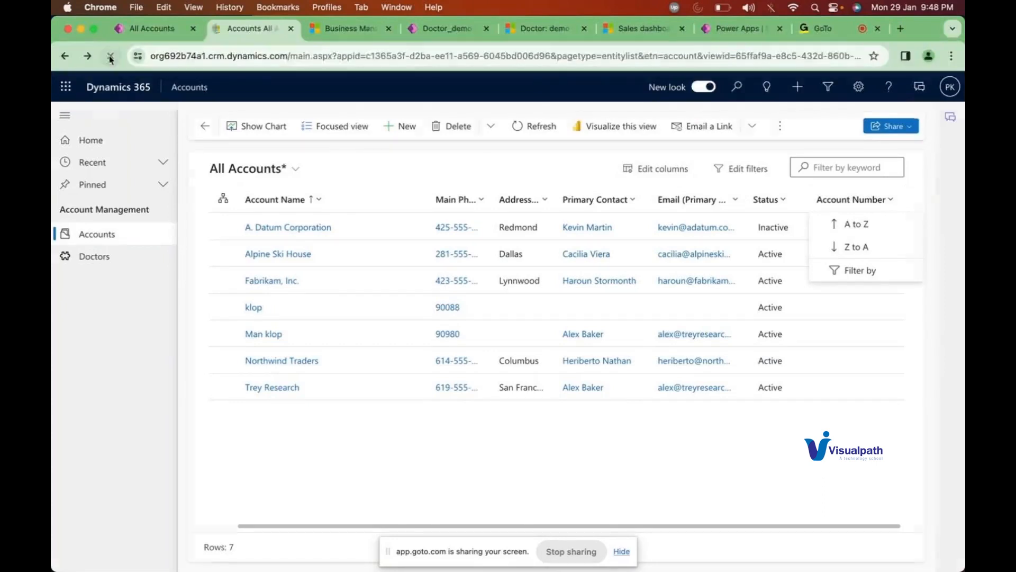
click(151, 28)
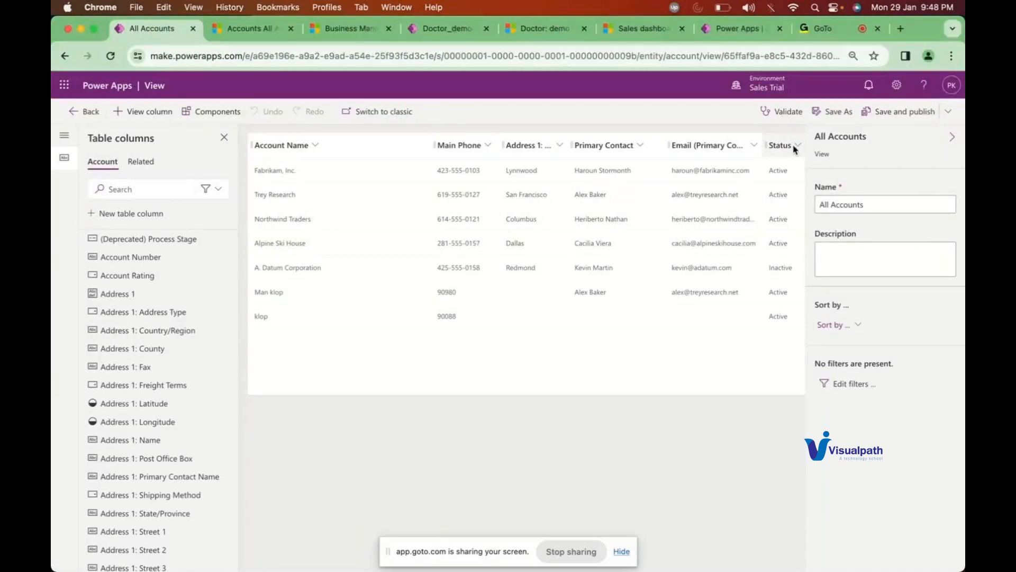
click(265, 31)
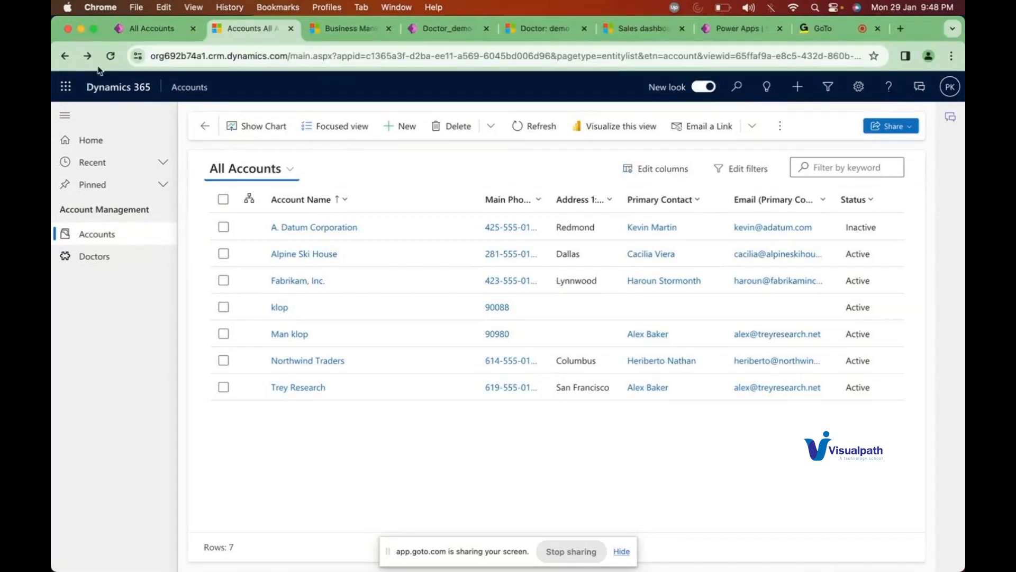
Step: Insert Account Number after Status in the All Accounts column list and apply it
click(659, 168)
click(800, 114)
click(818, 186)
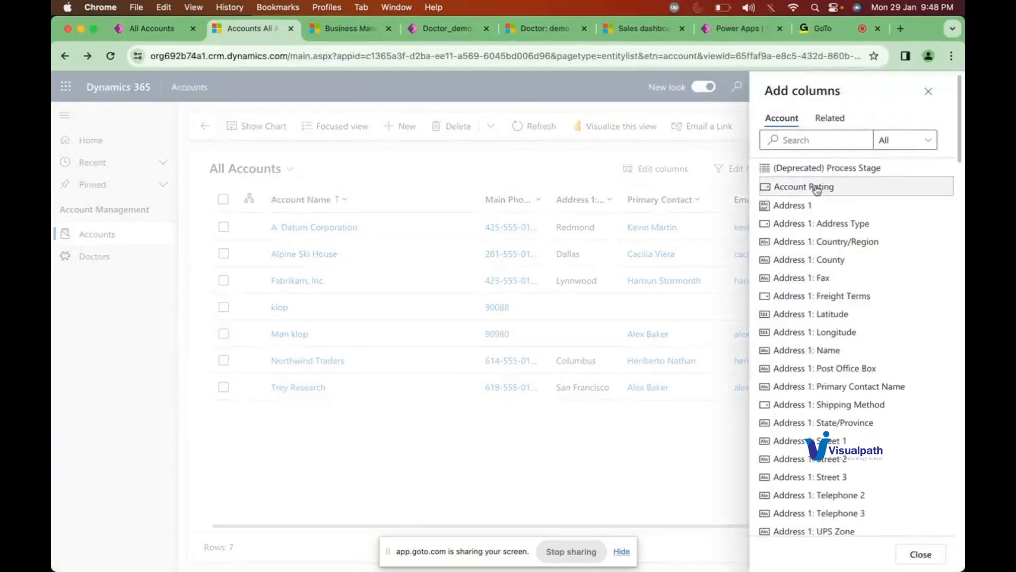
click(914, 556)
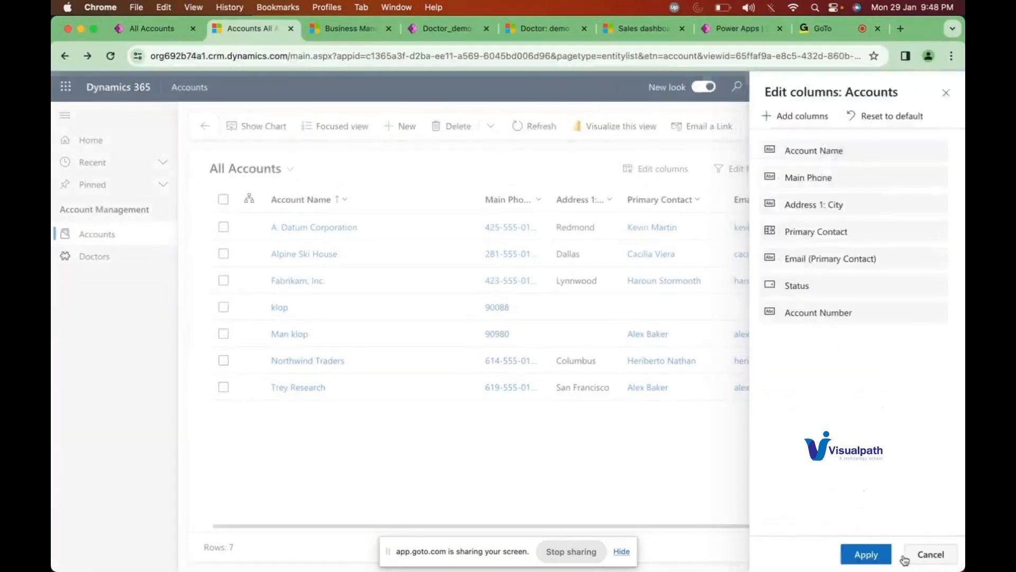
click(865, 554)
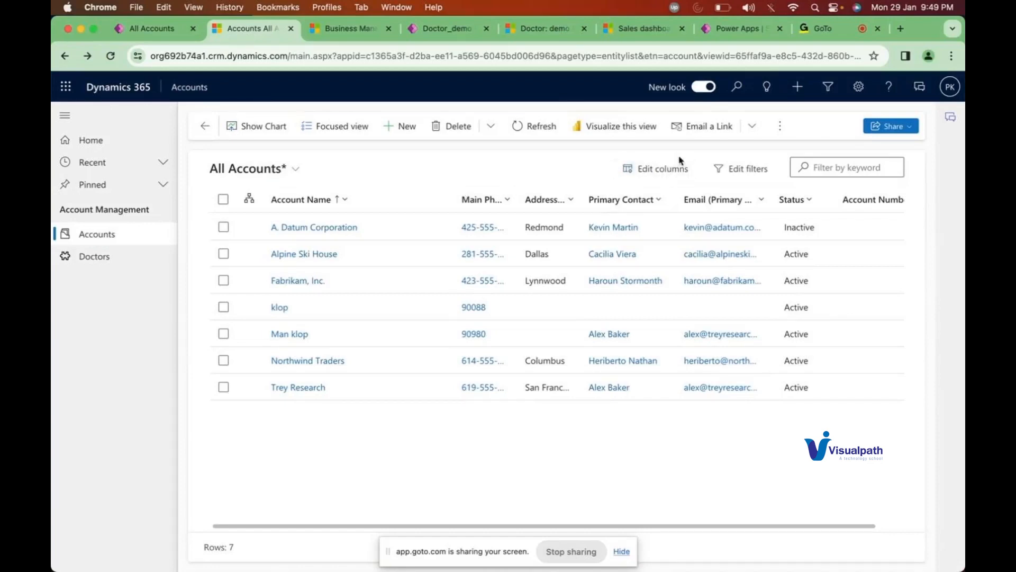
click(287, 170)
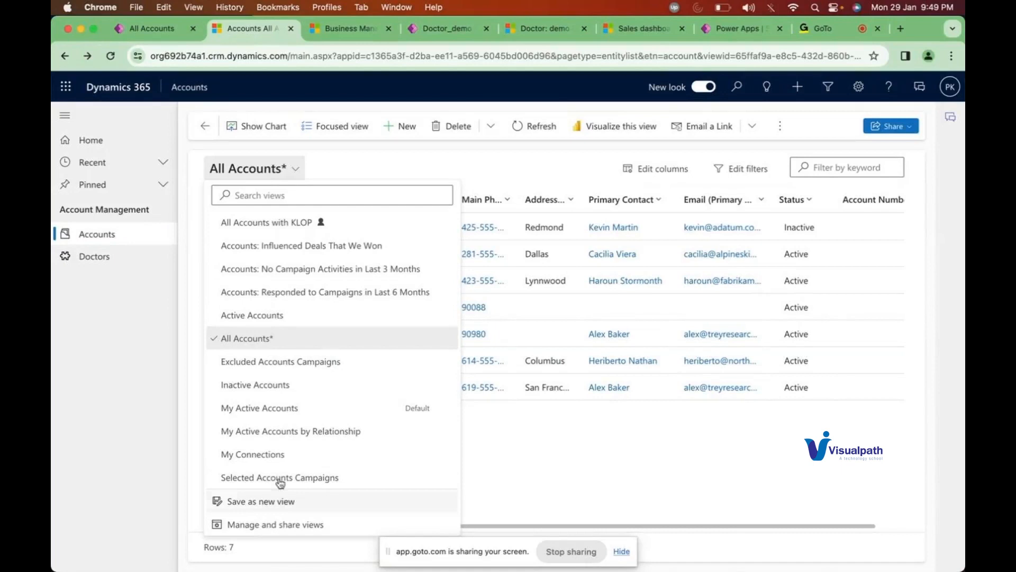
click(527, 171)
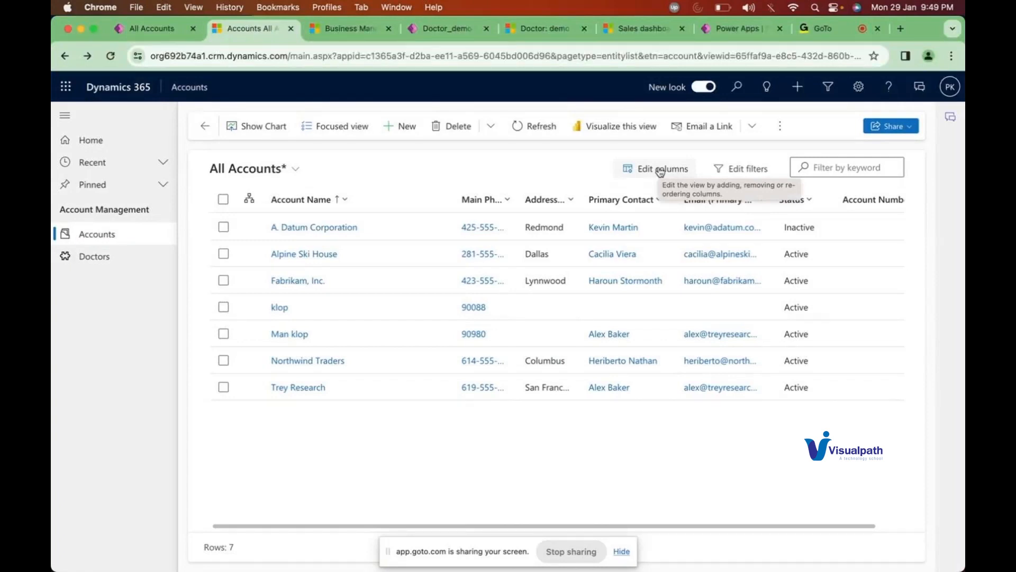
click(660, 169)
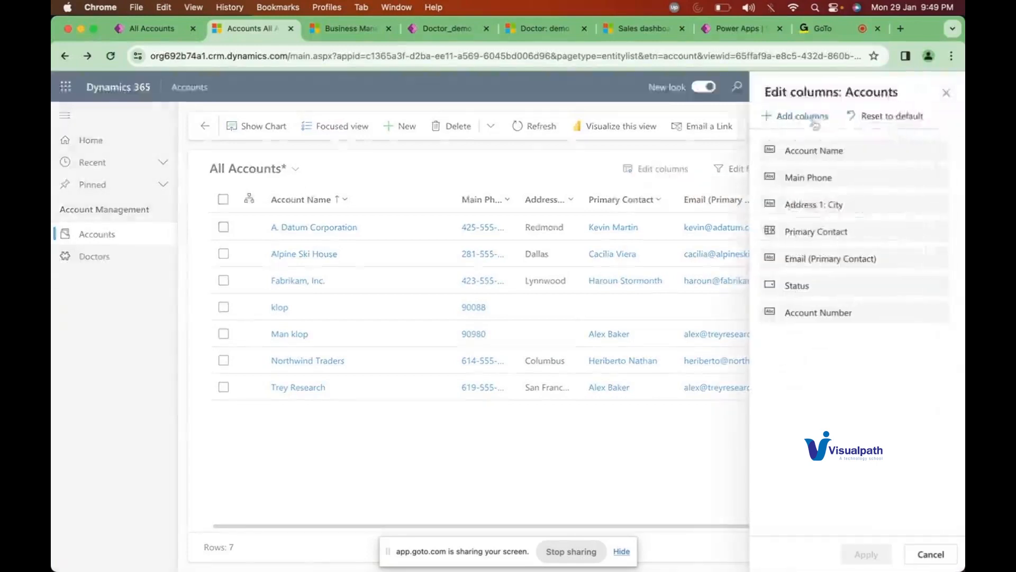
Step: Search 'created' and add Record Created On as a column after Account Number, then apply
click(806, 120)
click(794, 140)
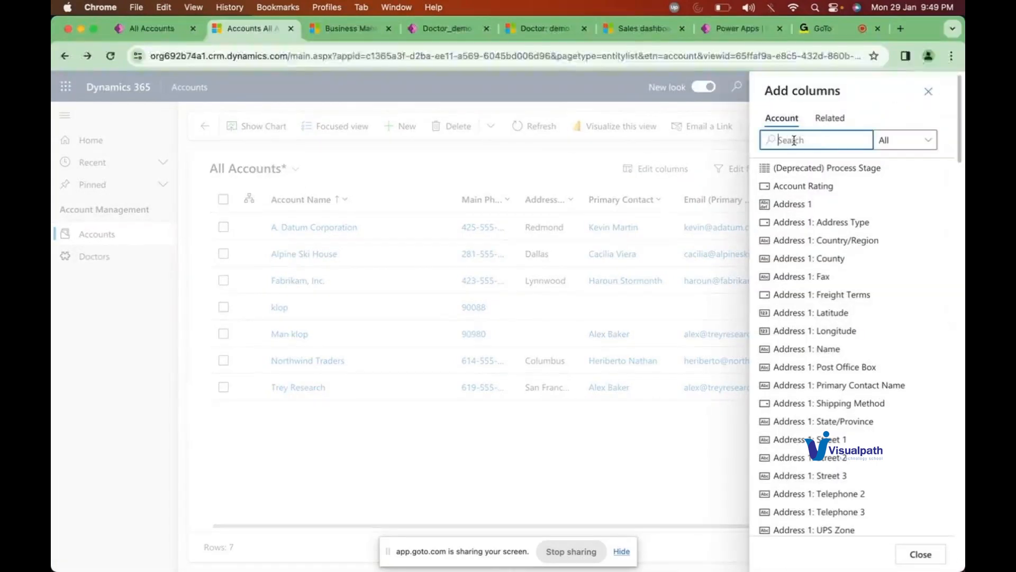
text(create)
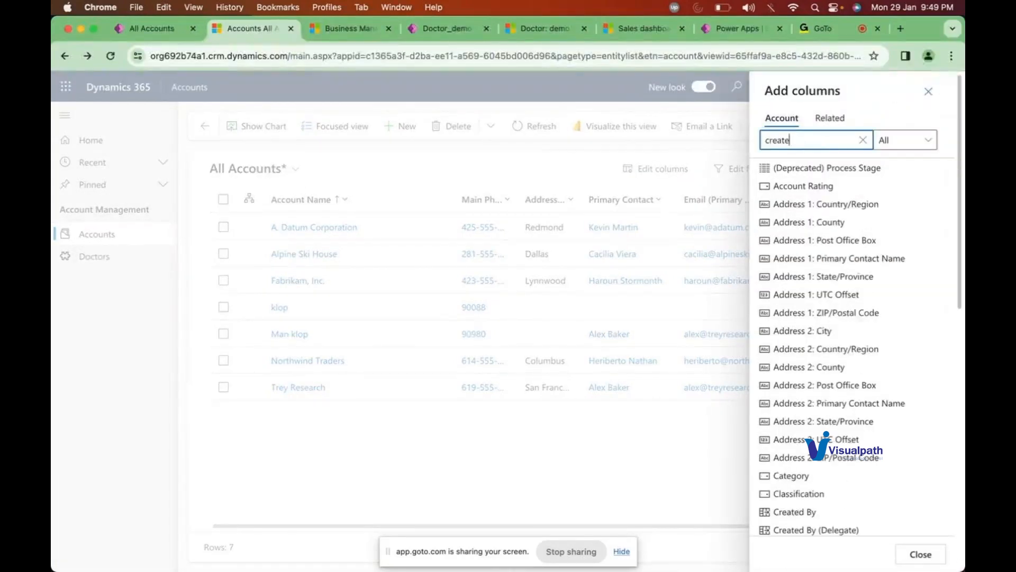
text(d)
click(777, 257)
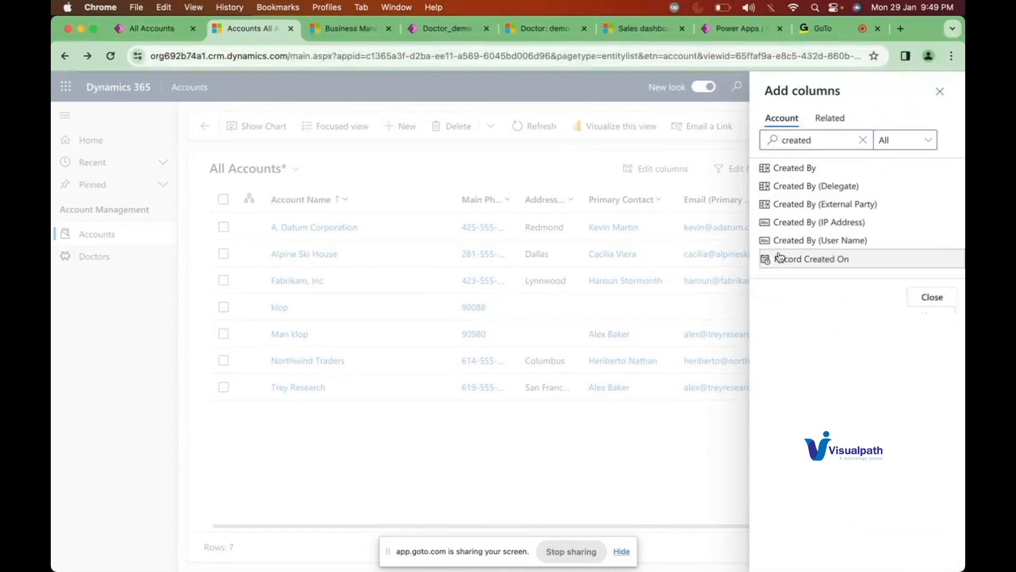
click(929, 299)
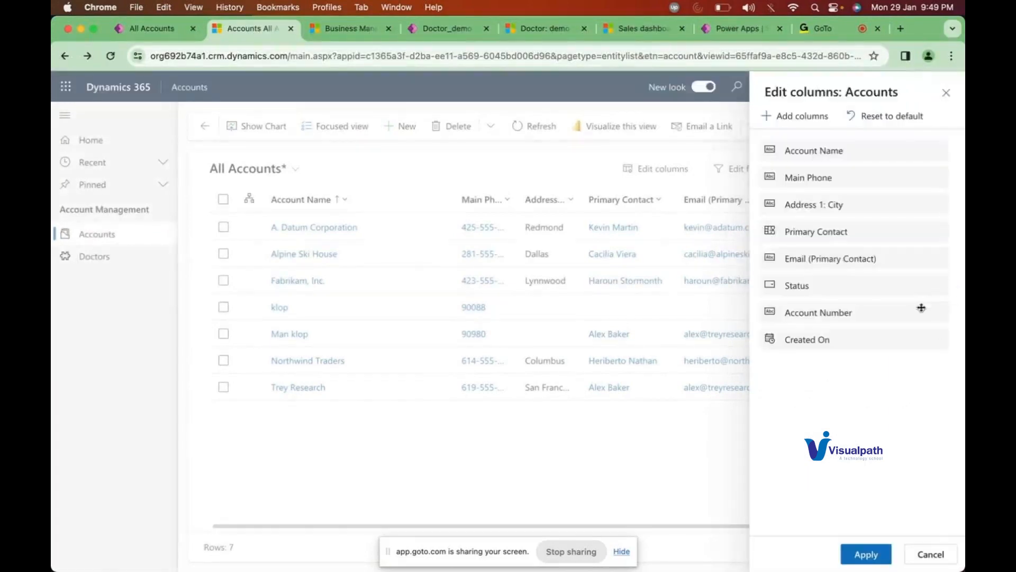
click(863, 555)
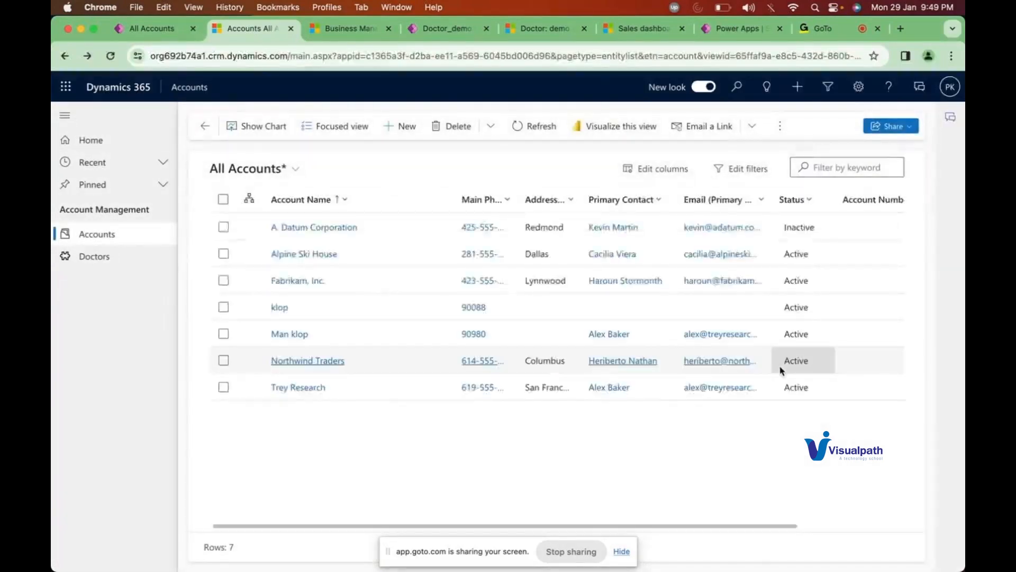
scroll(783, 365, right, 5)
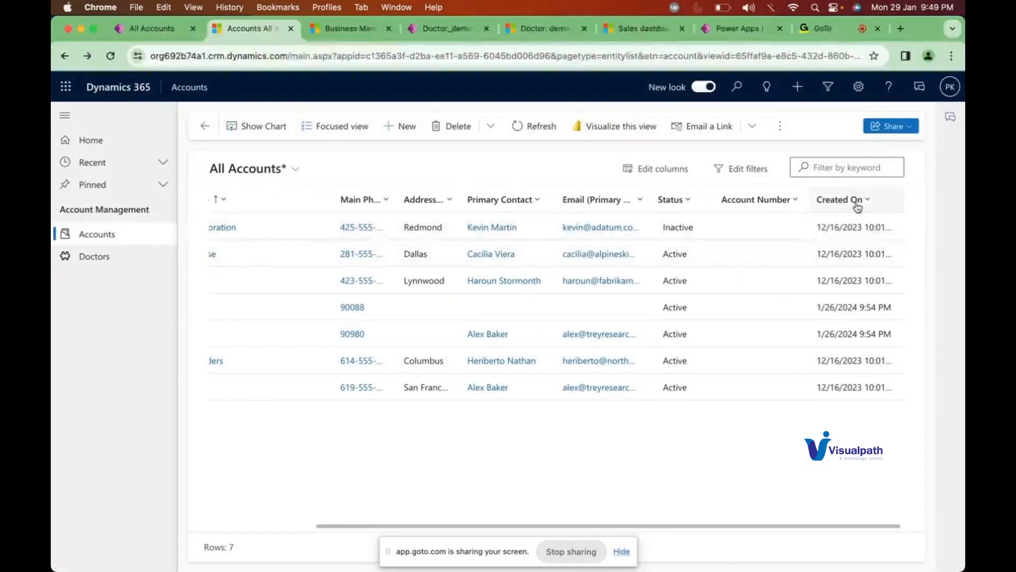
Step: Set up a Created On filter with the 'On' comparison, then close it without choosing a date
click(883, 206)
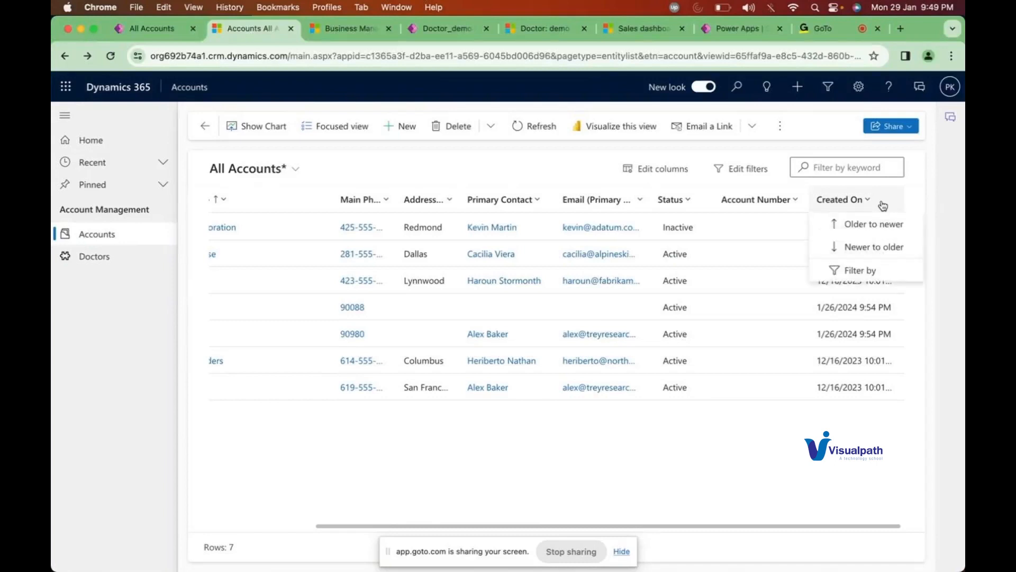
click(859, 271)
click(840, 265)
scroll(858, 336, down, 5)
scroll(859, 338, down, 10)
scroll(859, 337, up, 20)
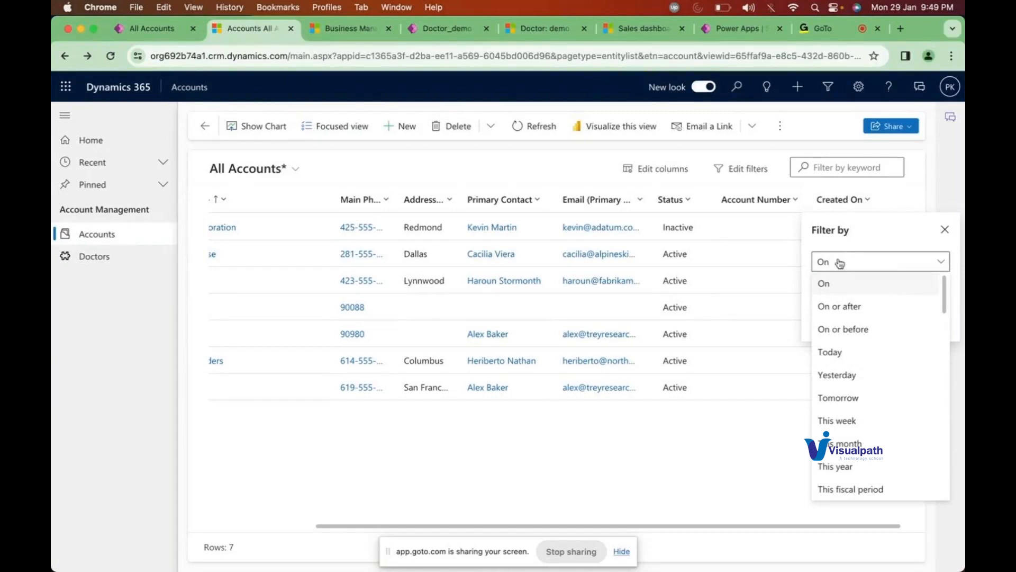
click(828, 284)
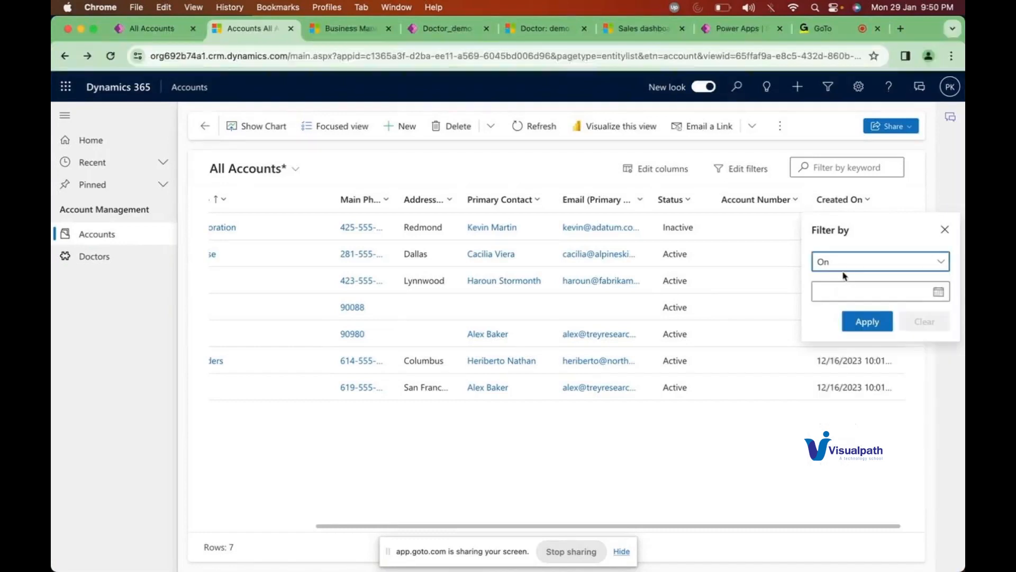
click(938, 294)
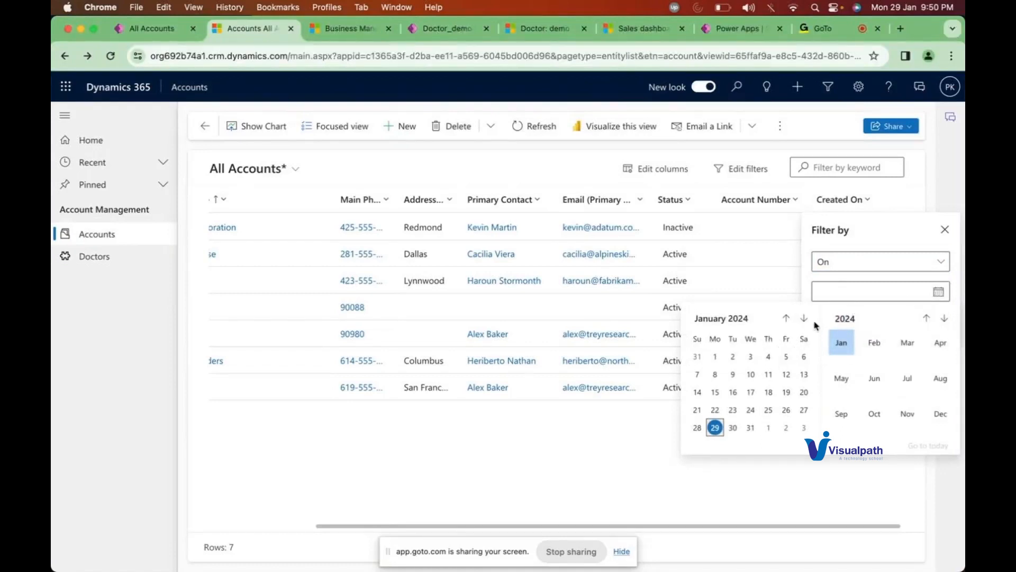
click(945, 236)
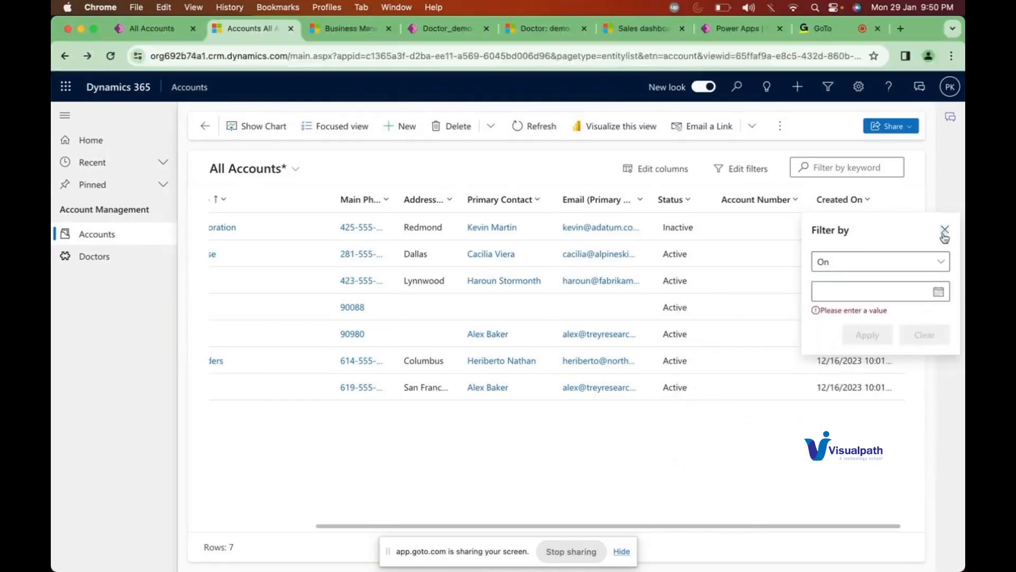
click(945, 229)
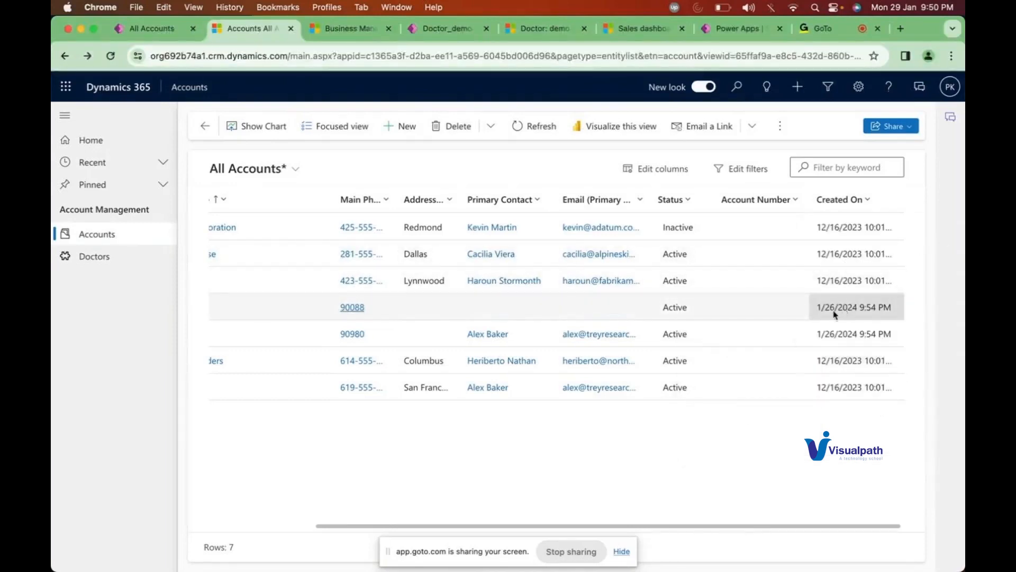
Step: Filter Created On to 'On' January 26, 2024 and apply it
click(854, 202)
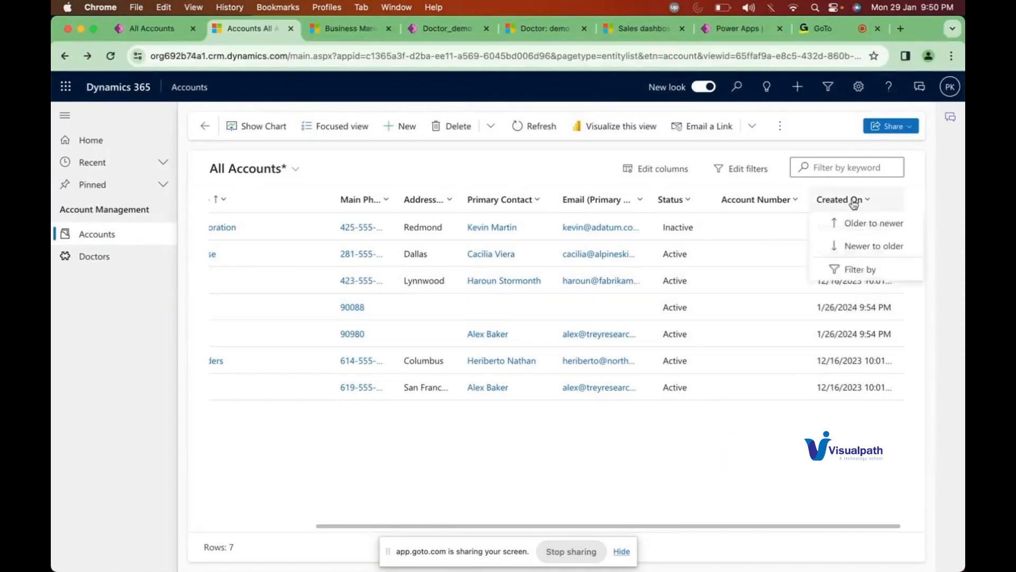
click(850, 269)
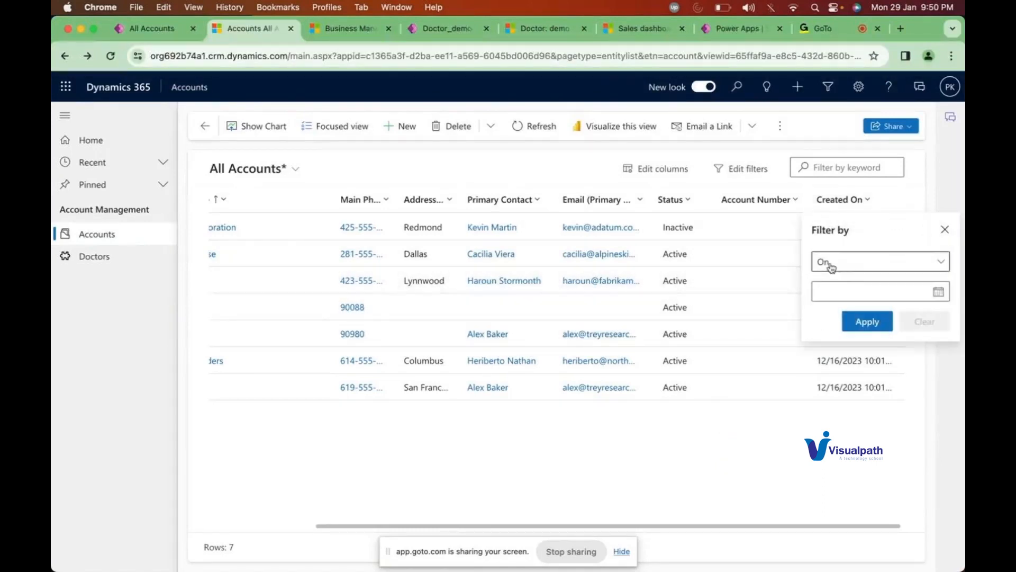
click(939, 292)
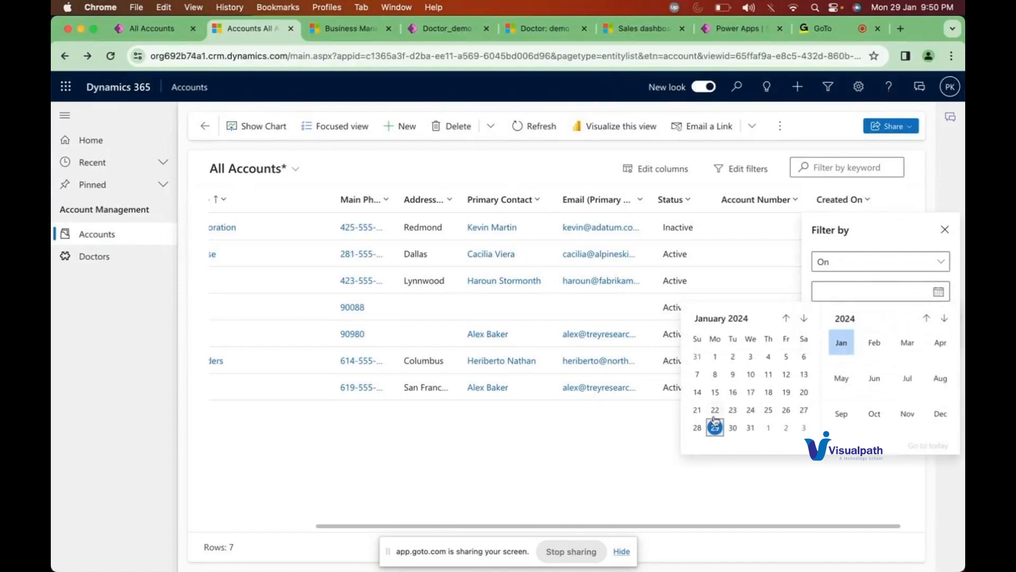
click(784, 413)
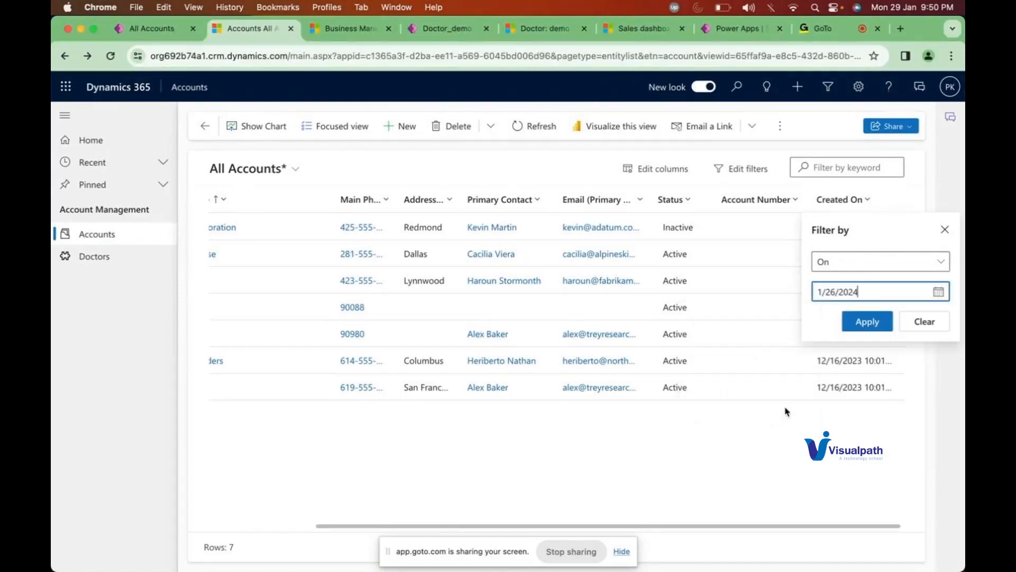
click(865, 319)
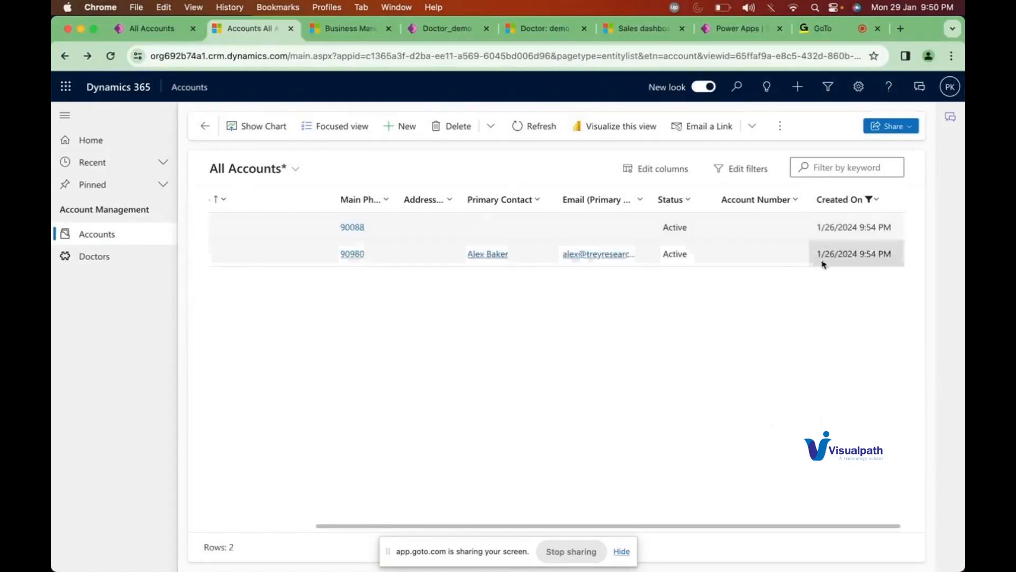
Step: Reopen the Created On filter, browse the date comparison options, then leave it unchanged
click(861, 198)
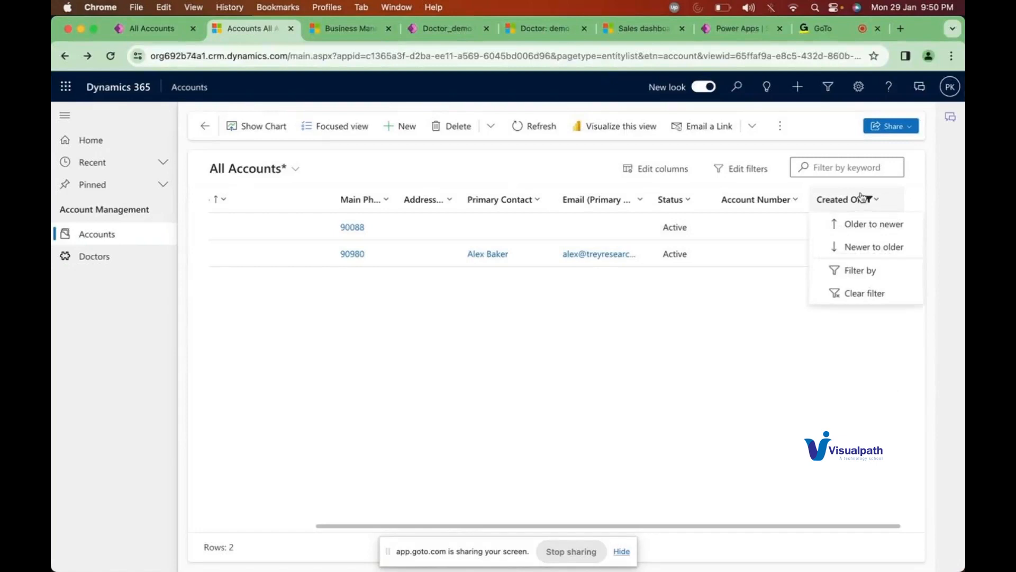
click(859, 270)
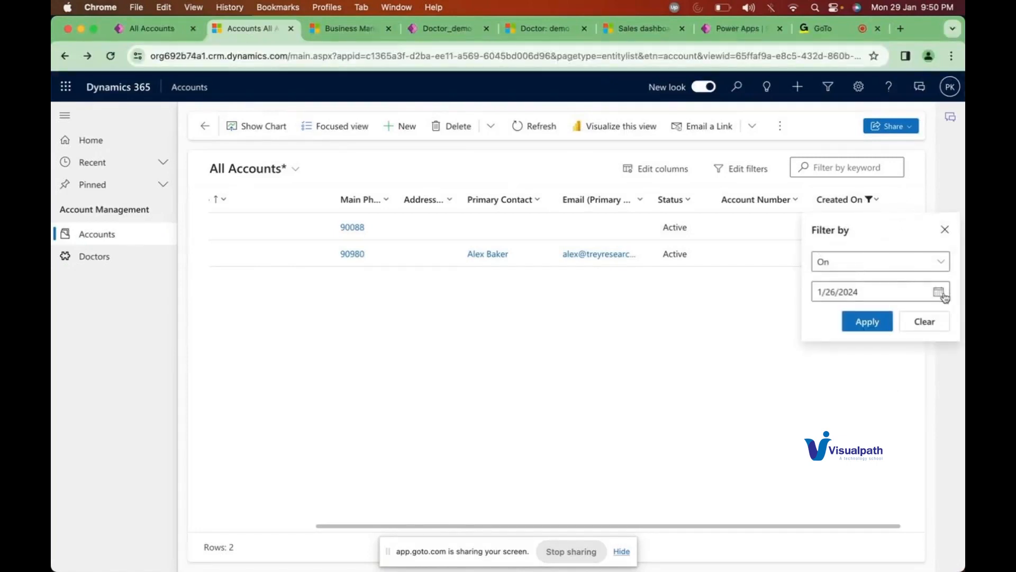
click(907, 267)
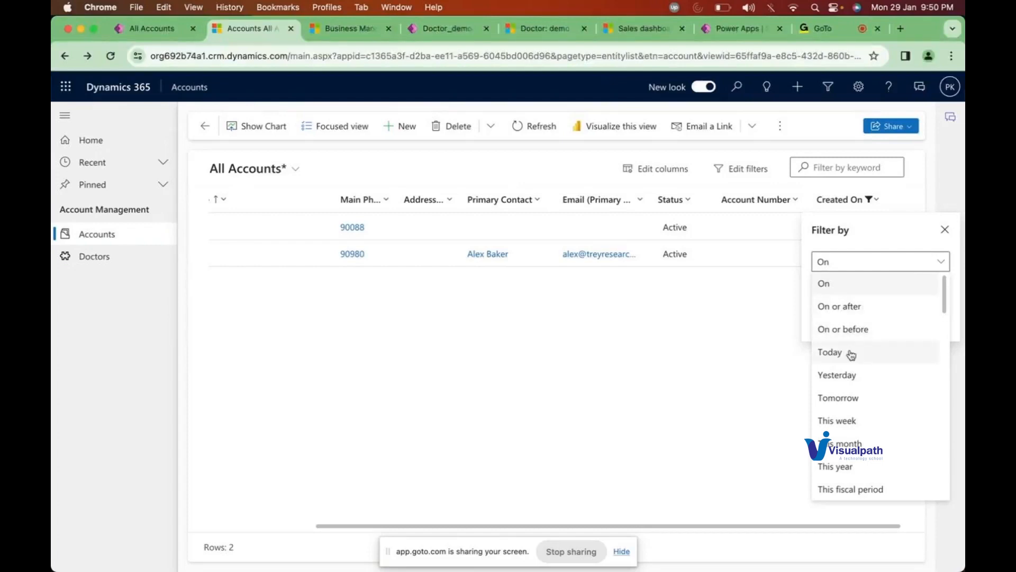
scroll(846, 406, down, 2)
scroll(845, 406, down, 3)
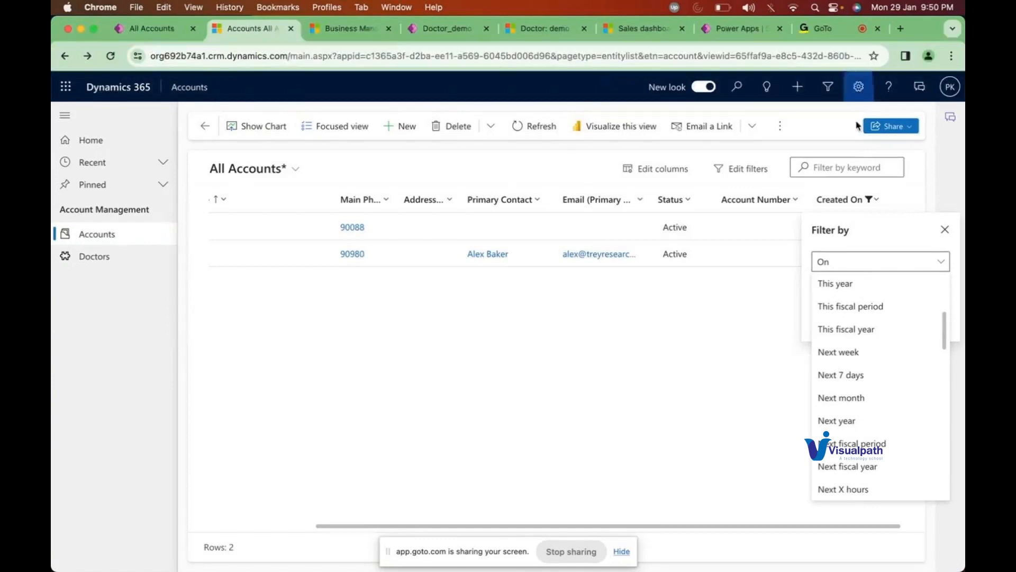
scroll(863, 350, down, 3)
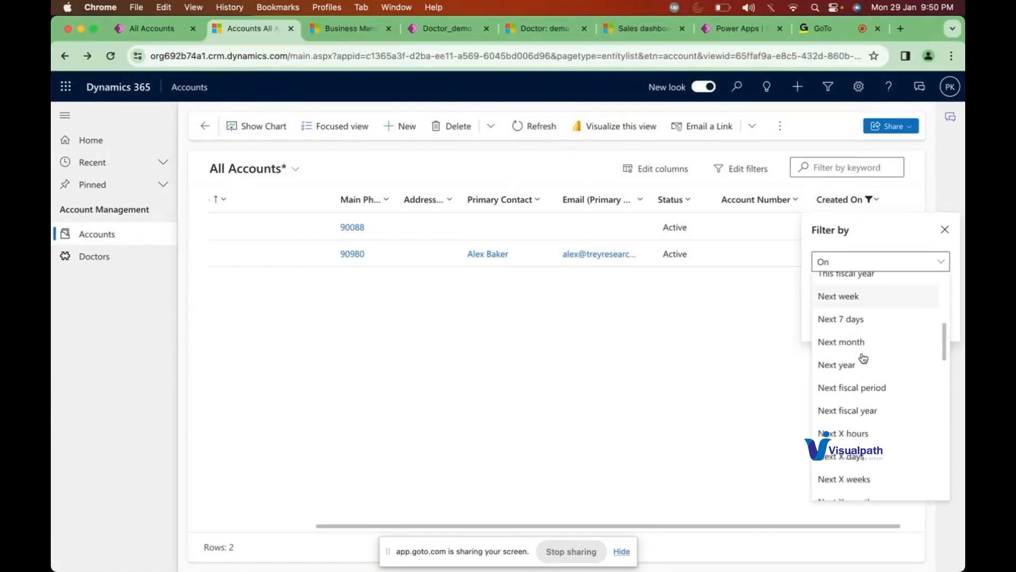
scroll(862, 355, down, 2)
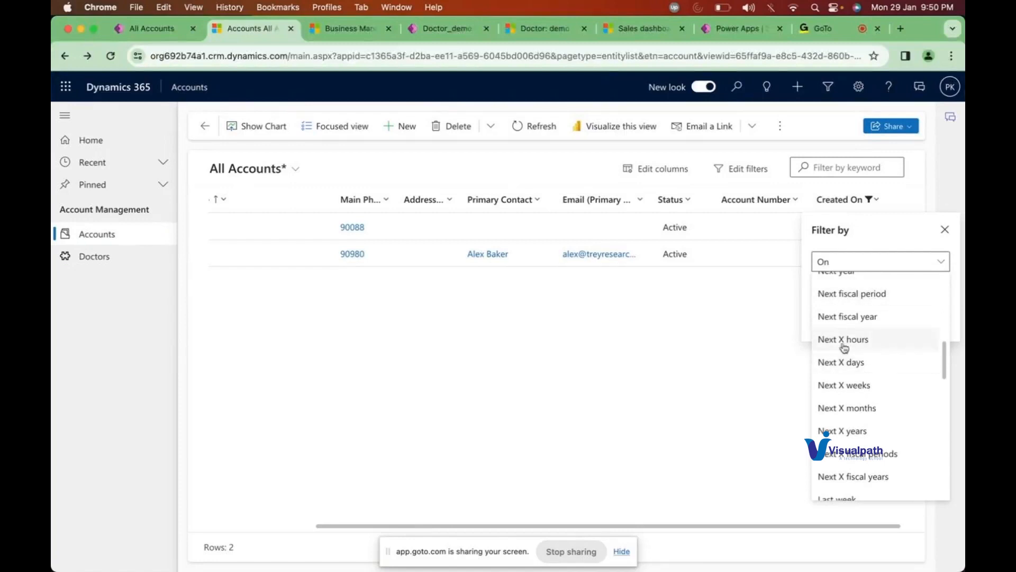
scroll(847, 360, down, 6)
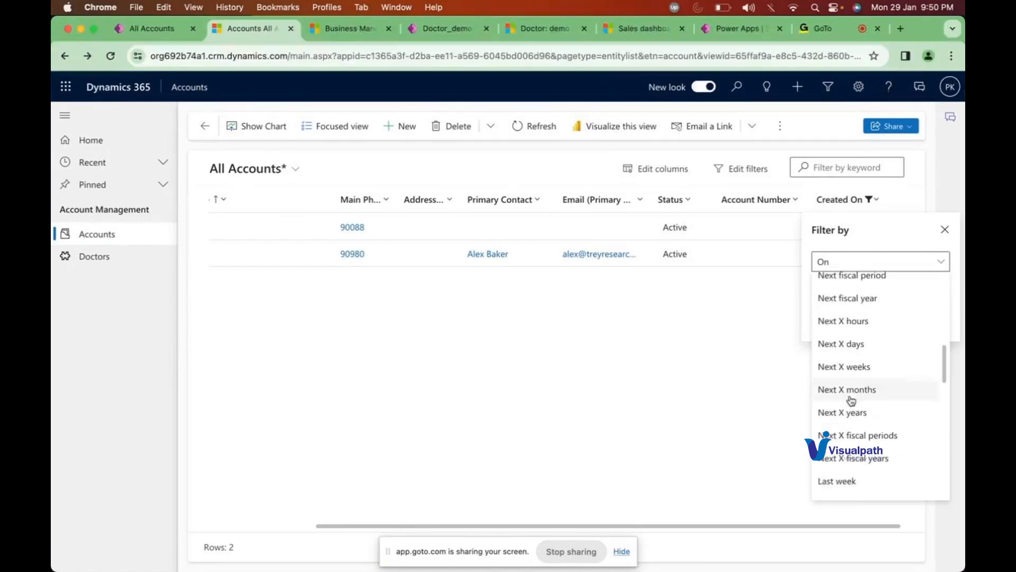
scroll(850, 400, down, 7)
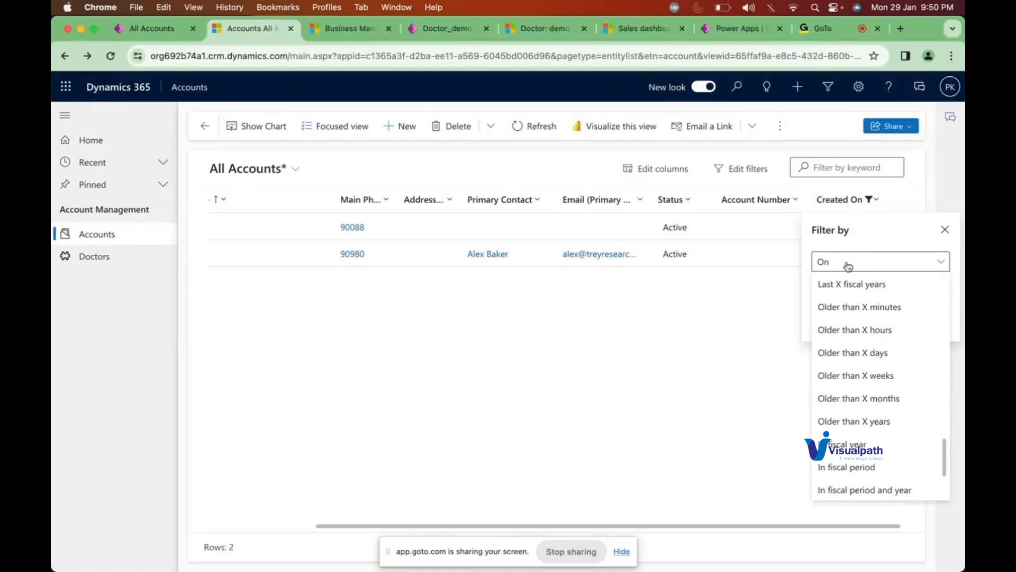
scroll(855, 316, up, 1)
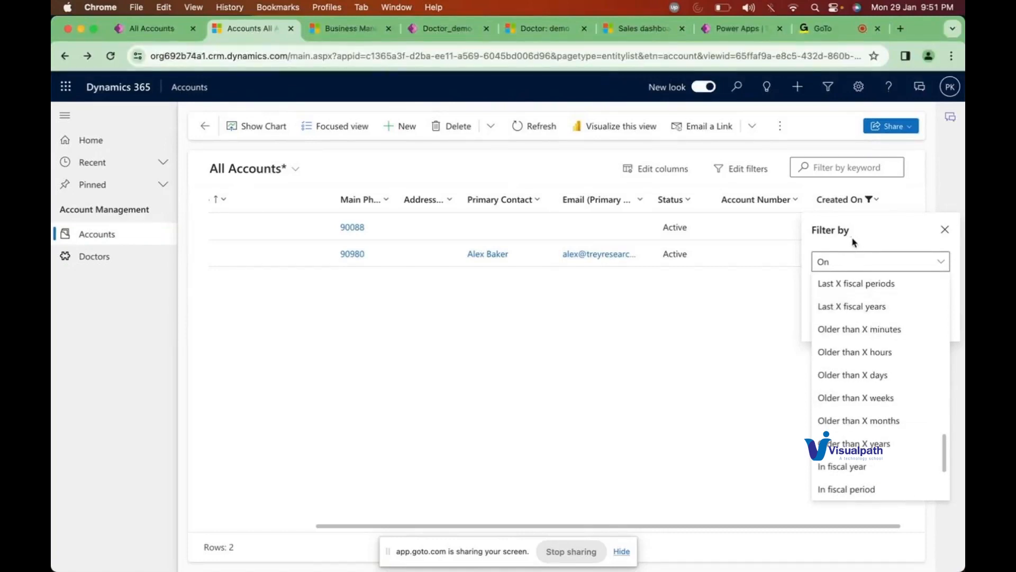
scroll(873, 396, down, 4)
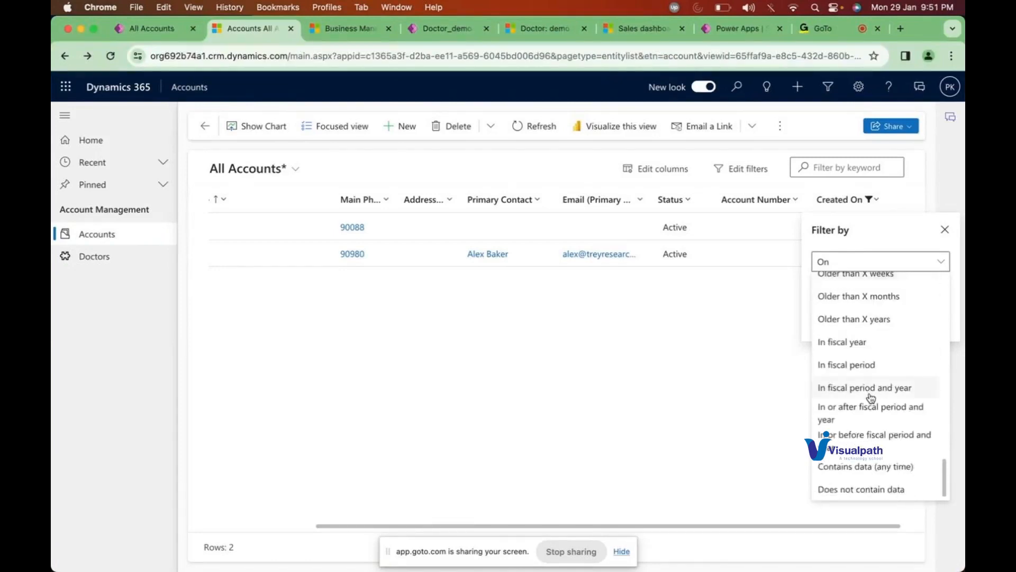
scroll(870, 397, up, 10)
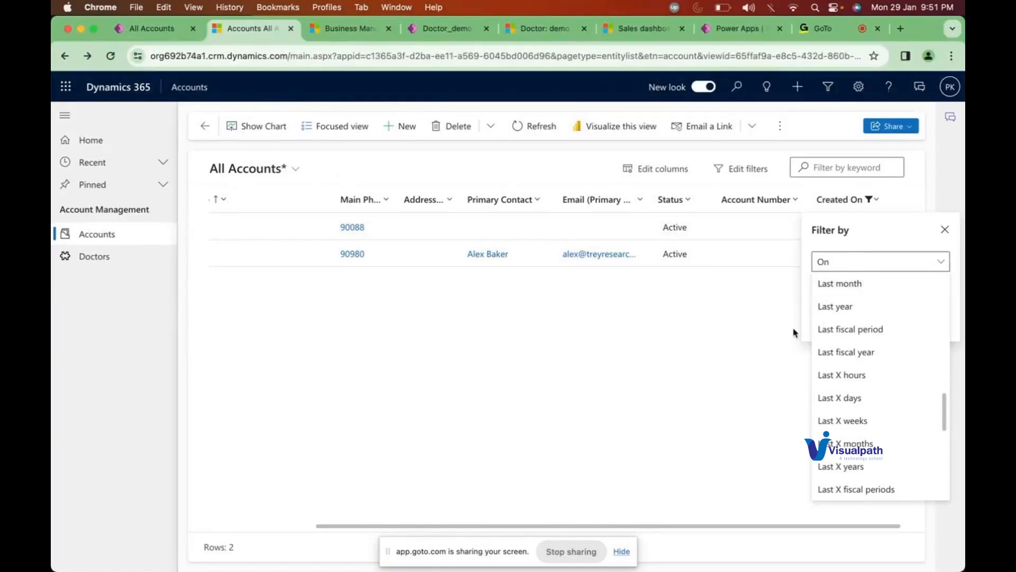
scroll(849, 378, down, 5)
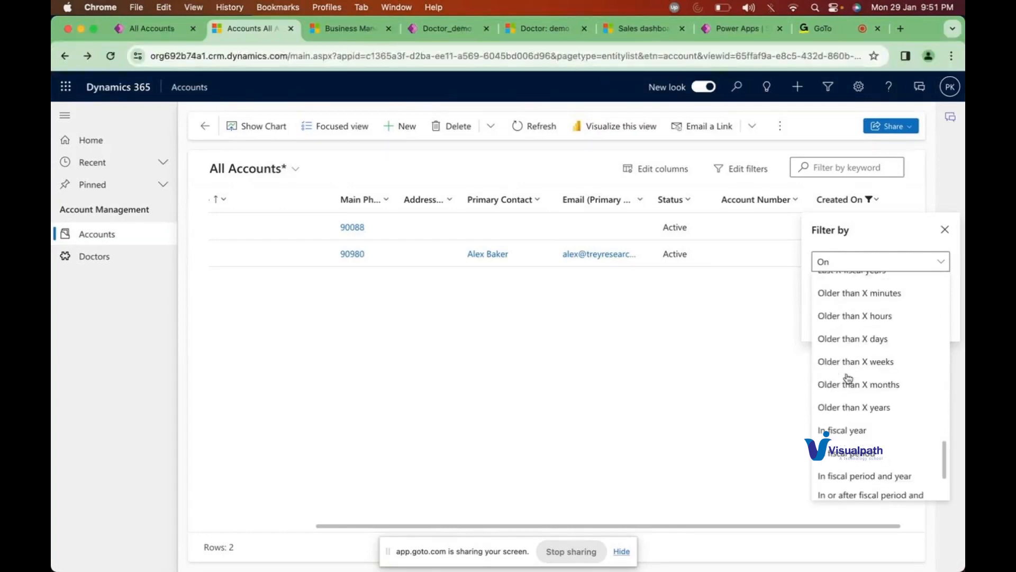
scroll(849, 379, down, 2)
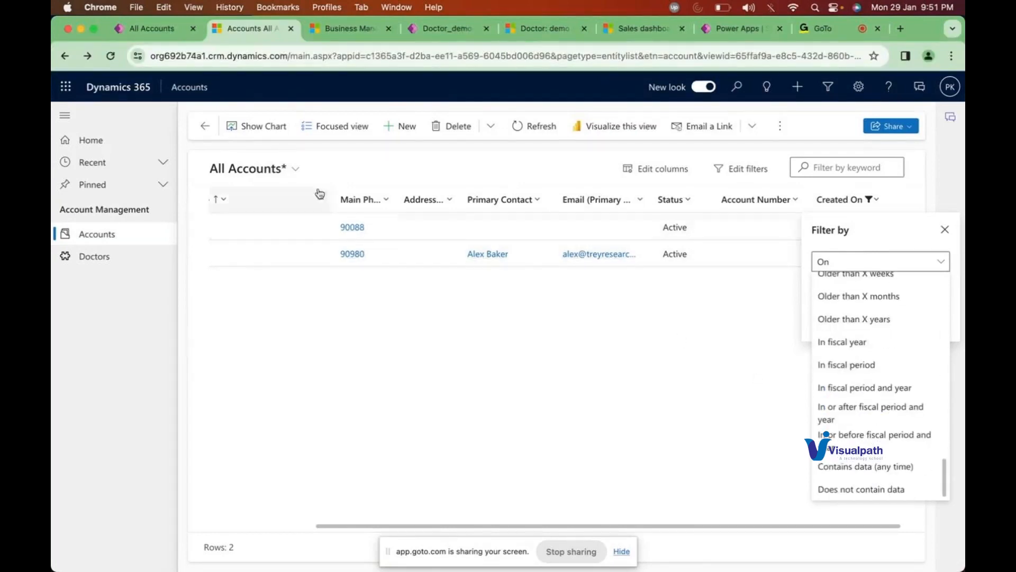
click(291, 169)
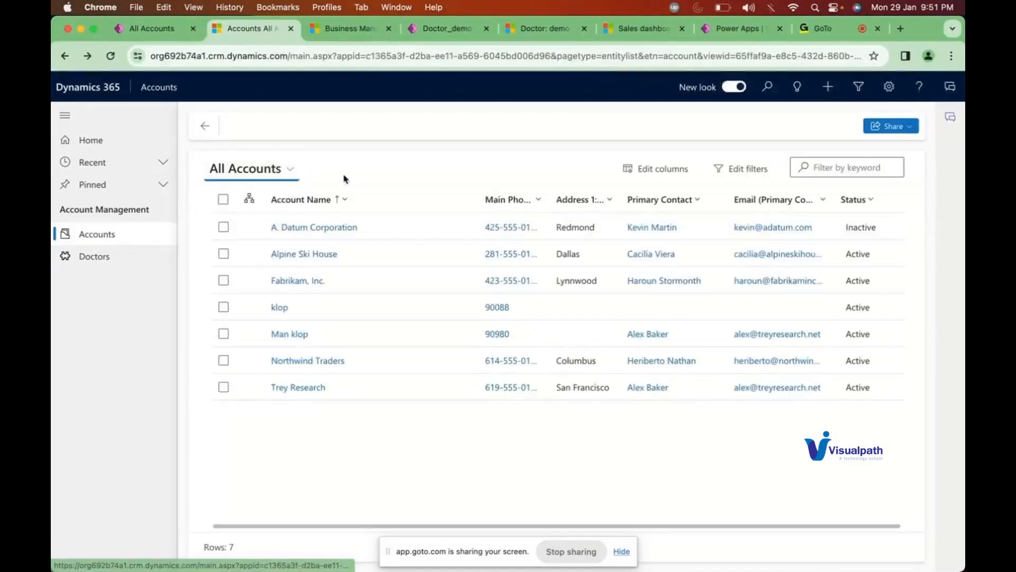
Step: Select the All Accounts with KLOP view and set it as the default view
click(283, 174)
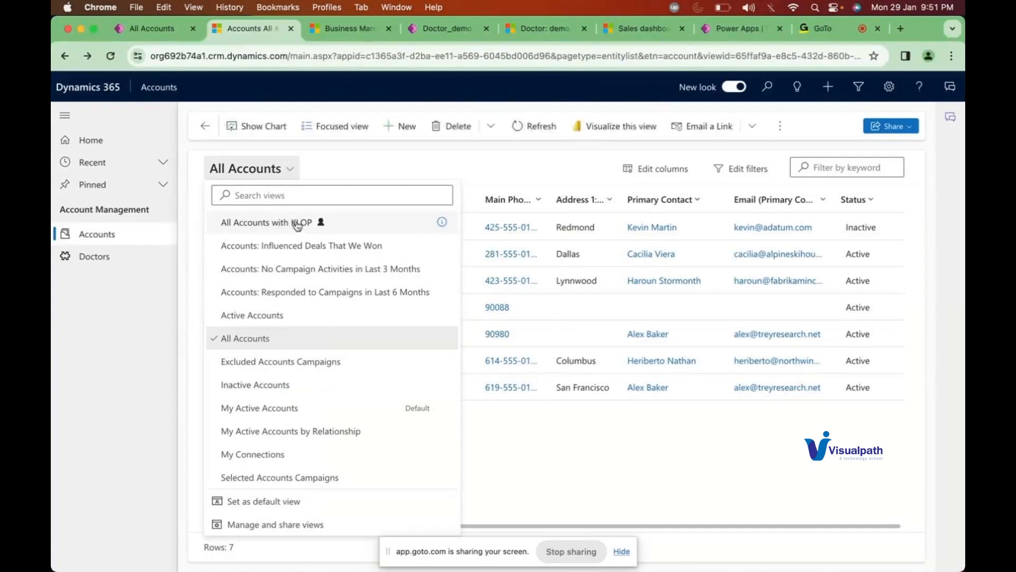
click(297, 224)
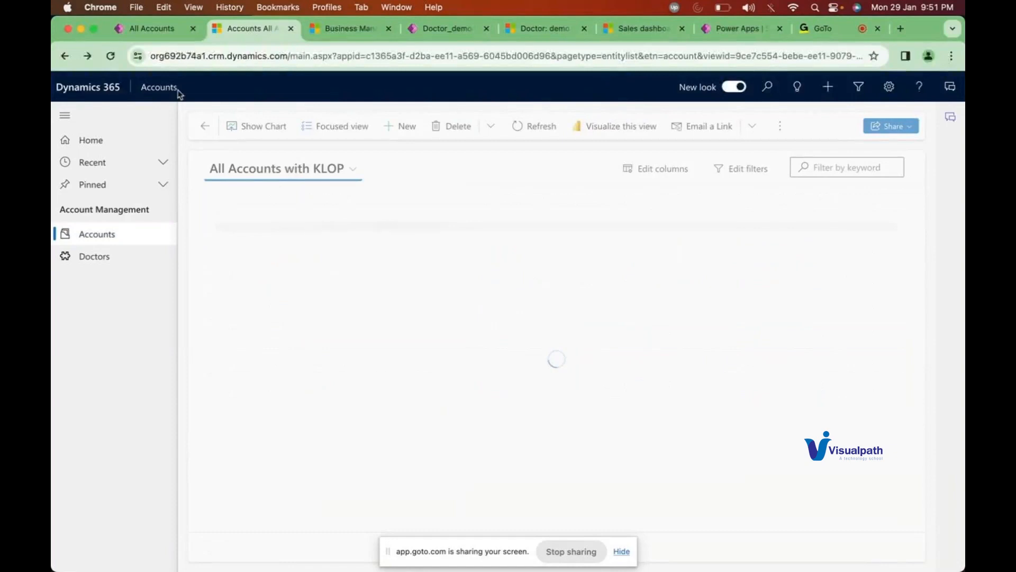
click(340, 177)
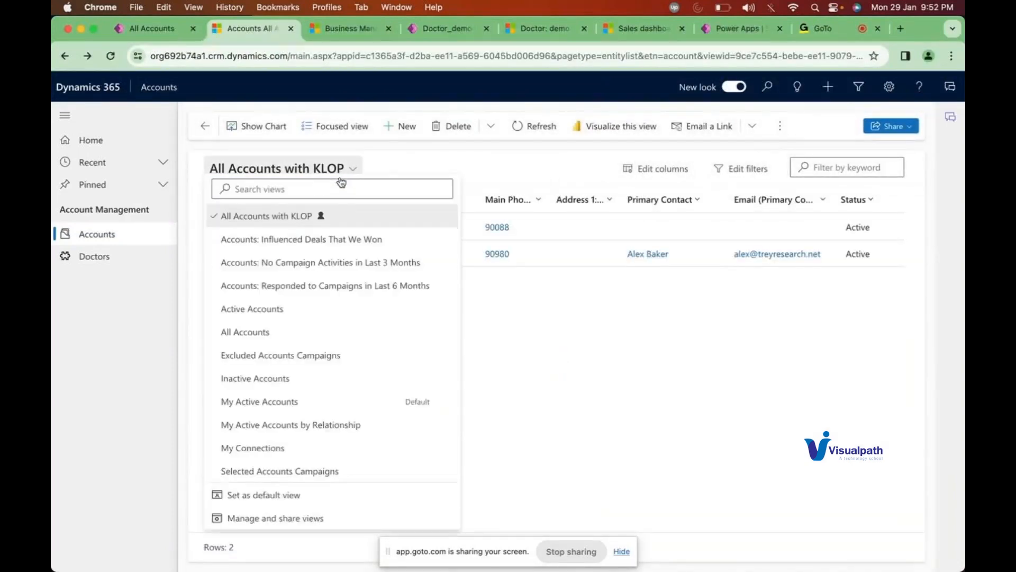
click(248, 503)
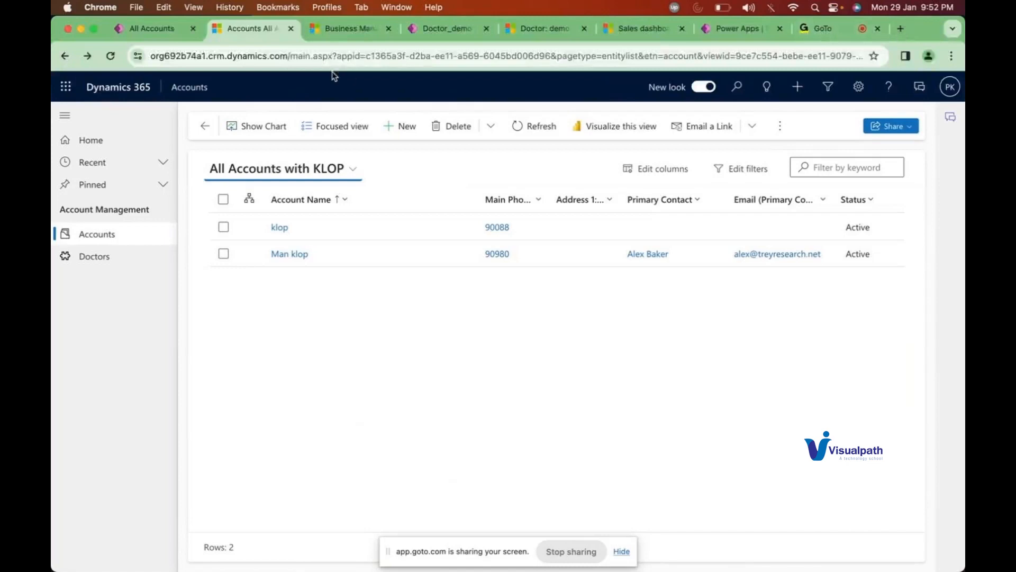
click(291, 55)
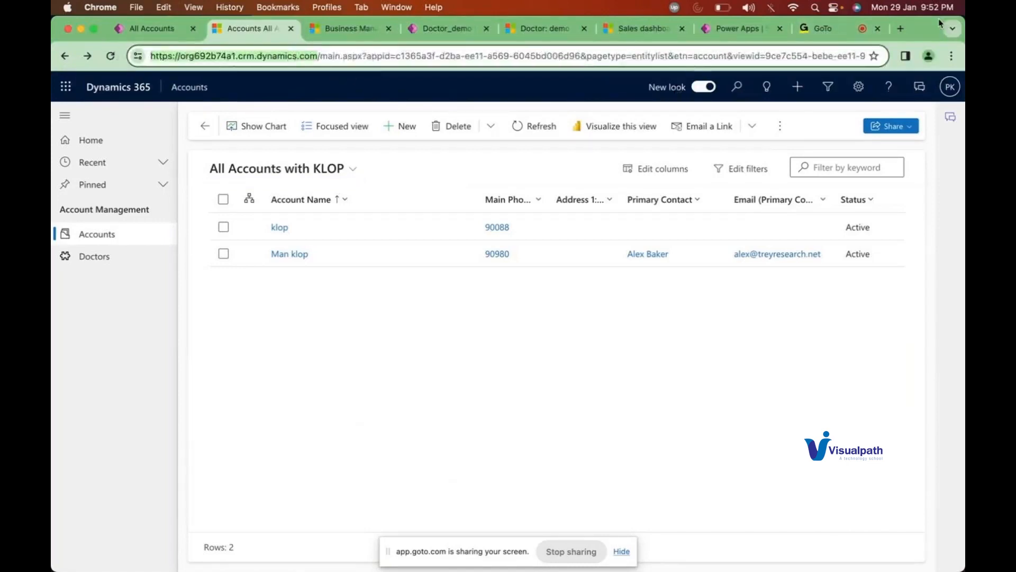
Step: Load the Dynamics 365 organisation site in a new tab from the copied address
click(900, 29)
text(https://org692b74a1.crm.dynamics.com/)
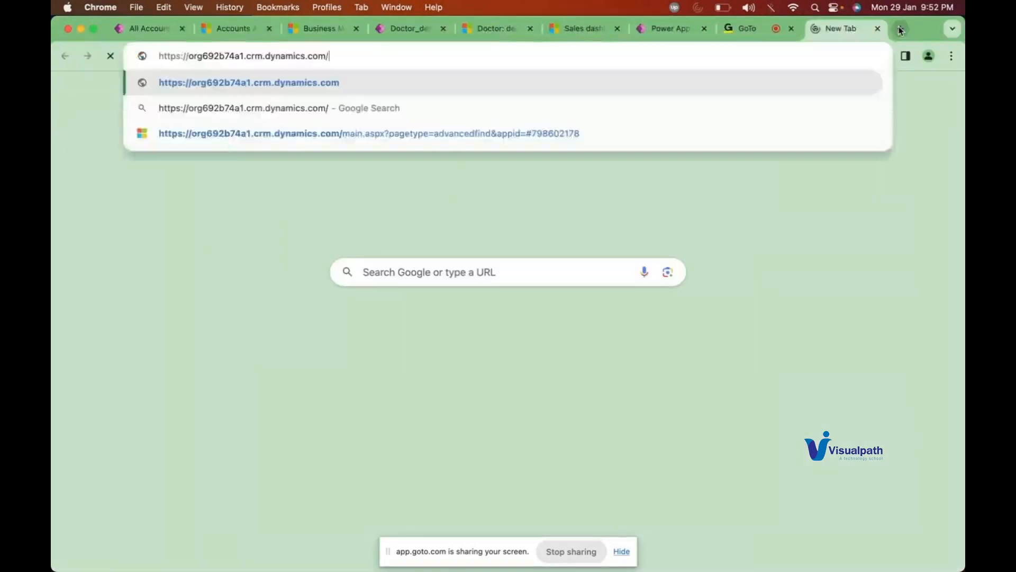
key(shift+Return)
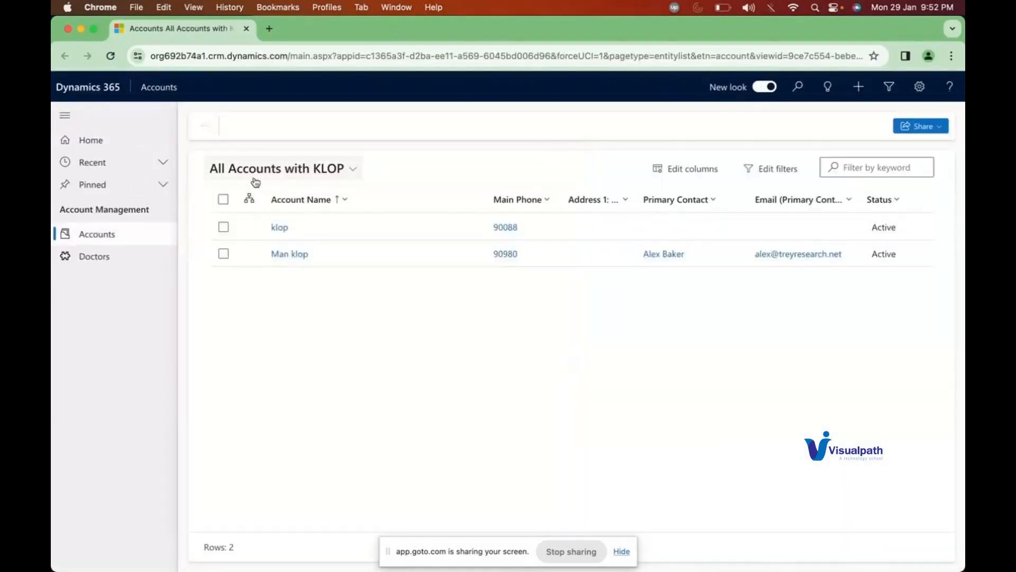
Step: Open the view selector to confirm All Accounts with KLOP is marked Default
click(345, 173)
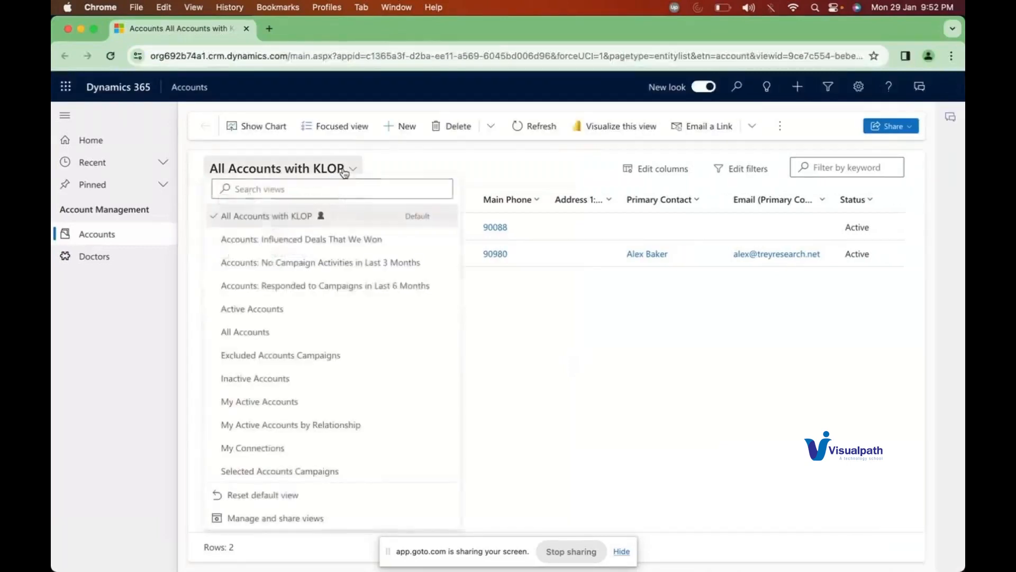
Step: Leave the Power Apps view editor for the Account table's views list
click(80, 29)
click(140, 28)
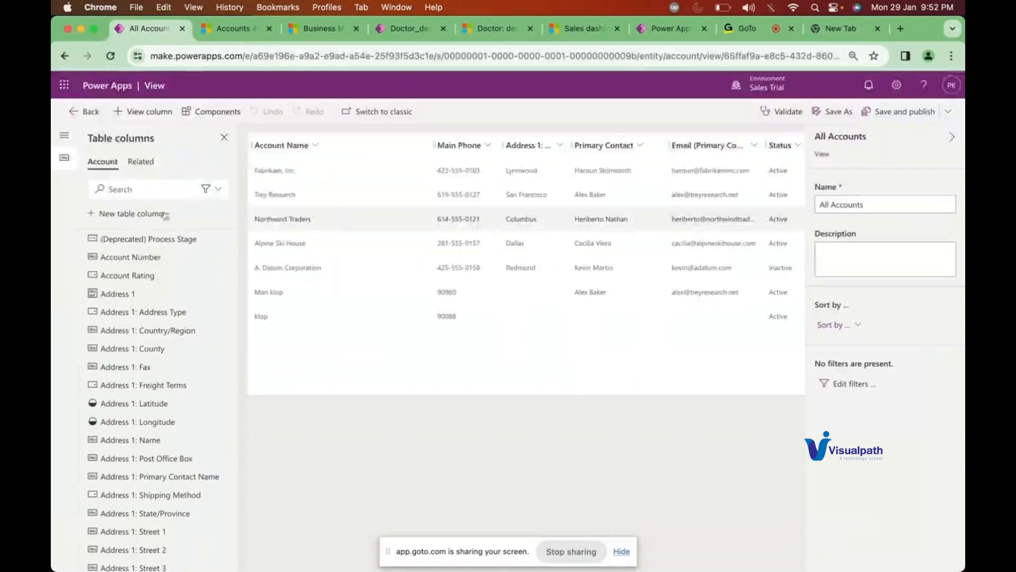
click(74, 118)
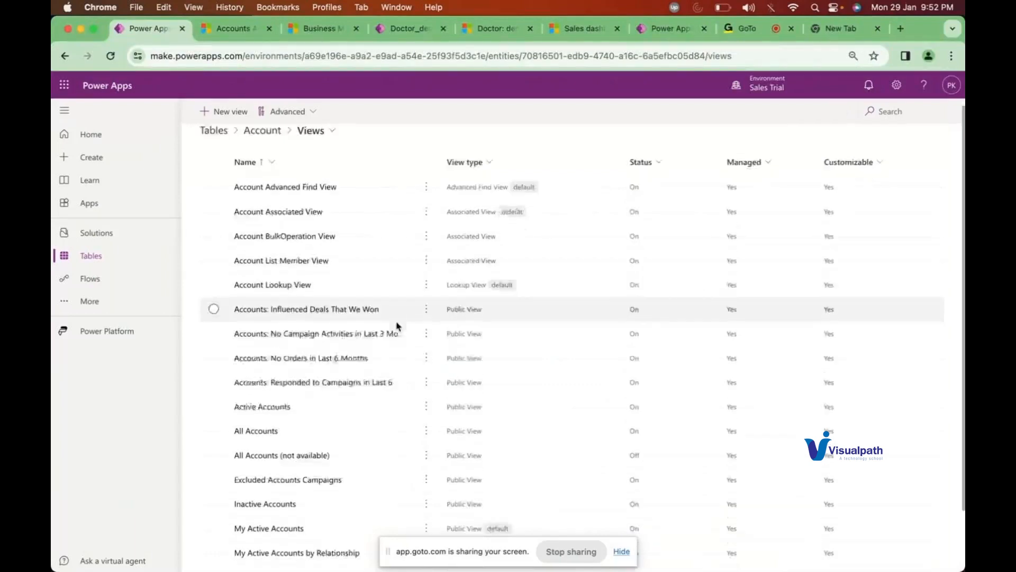
Step: Bring up the options menu for the All Accounts view
scroll(397, 324, down, 3)
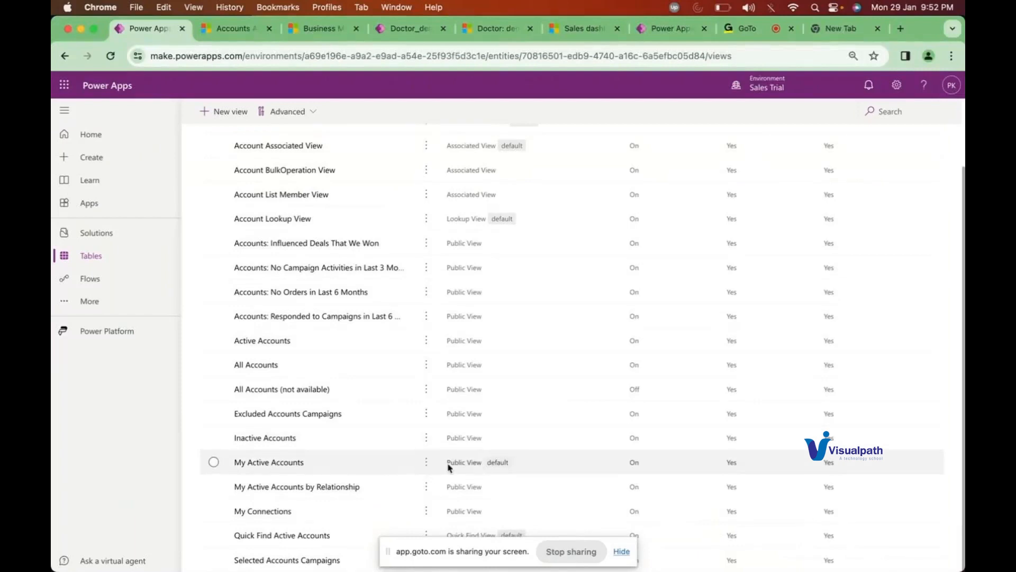
click(428, 468)
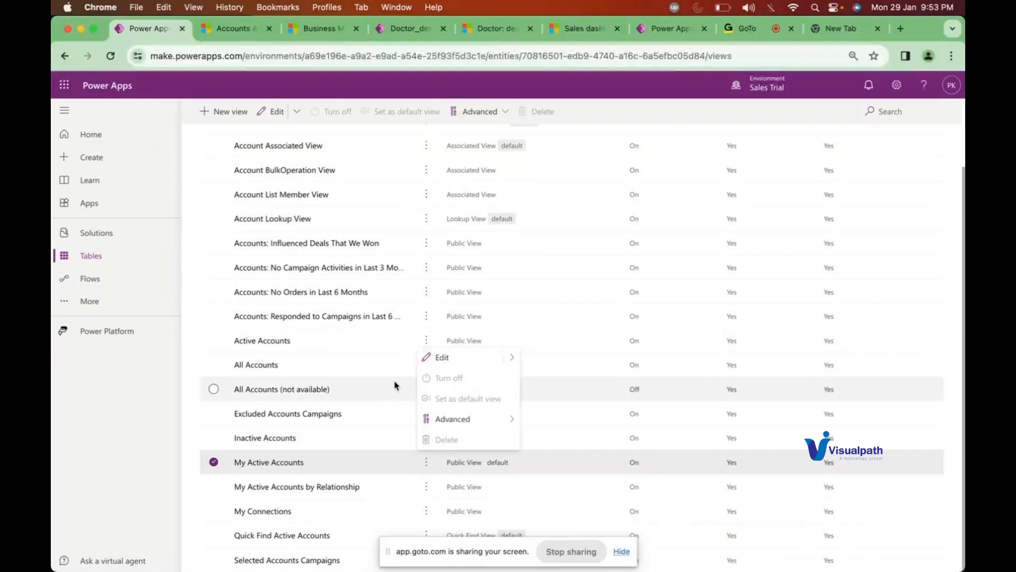
click(341, 374)
click(426, 366)
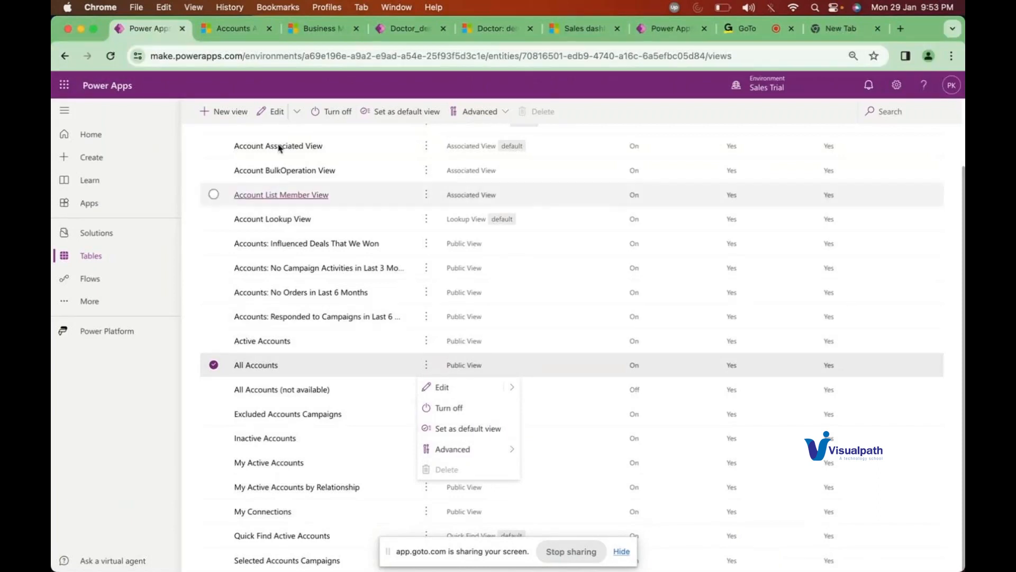
Step: Glance at the Sales dashboard, then move to the All Accounts with KLOP tab
click(582, 29)
click(148, 28)
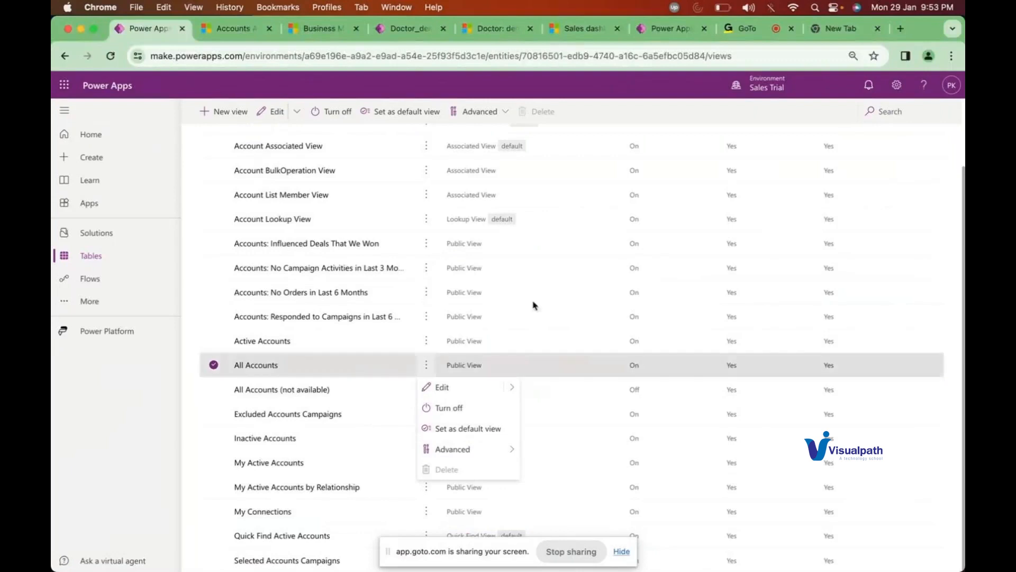
click(233, 27)
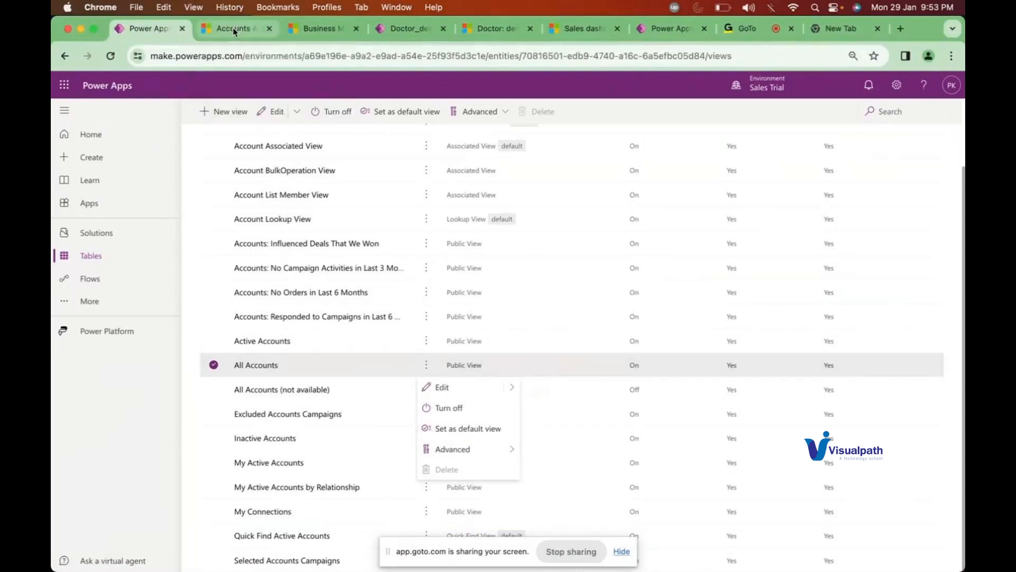
Step: Review the All Accounts with KLOP view's columns and close the column panel unchanged
click(327, 174)
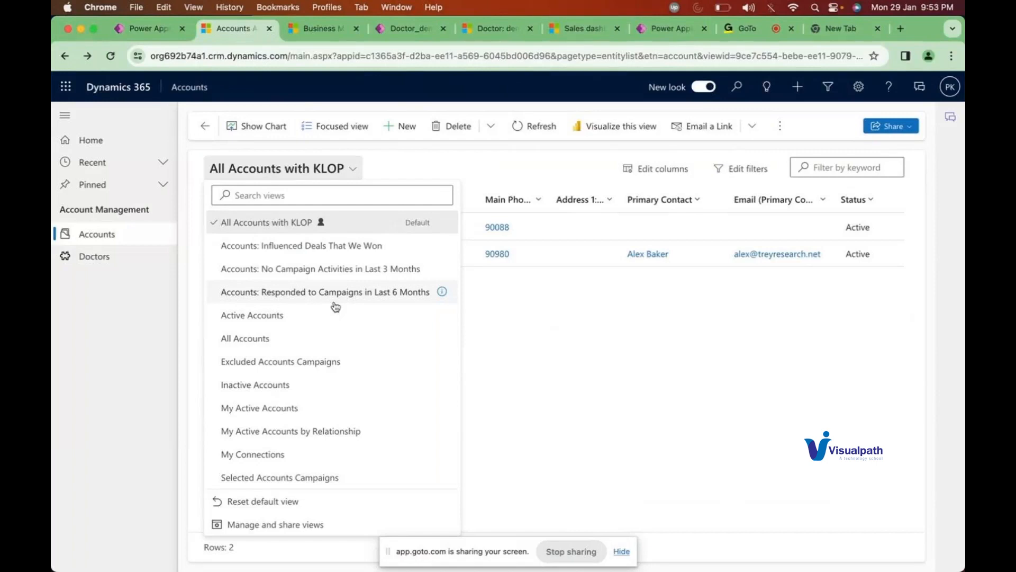
click(665, 172)
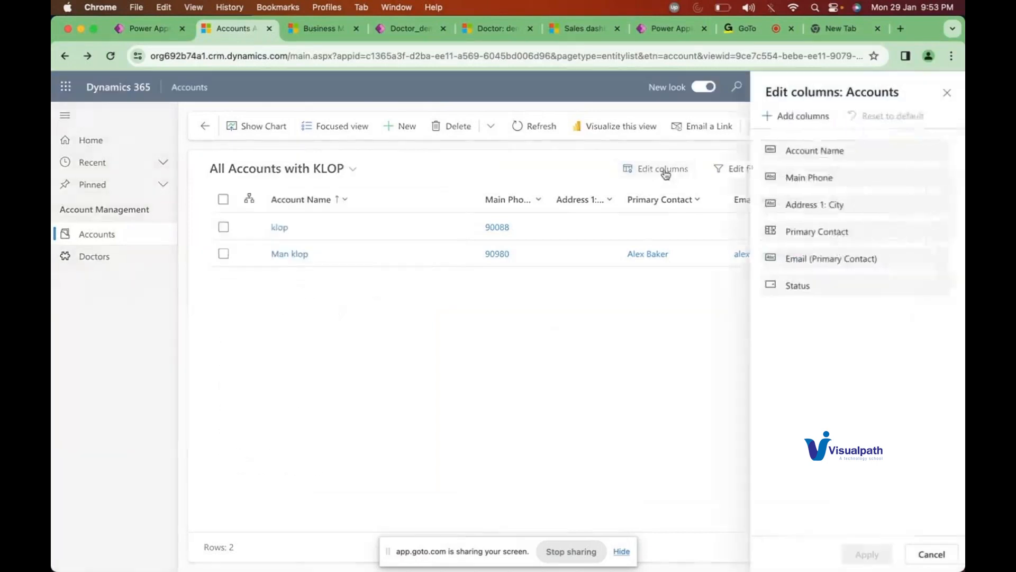
click(949, 97)
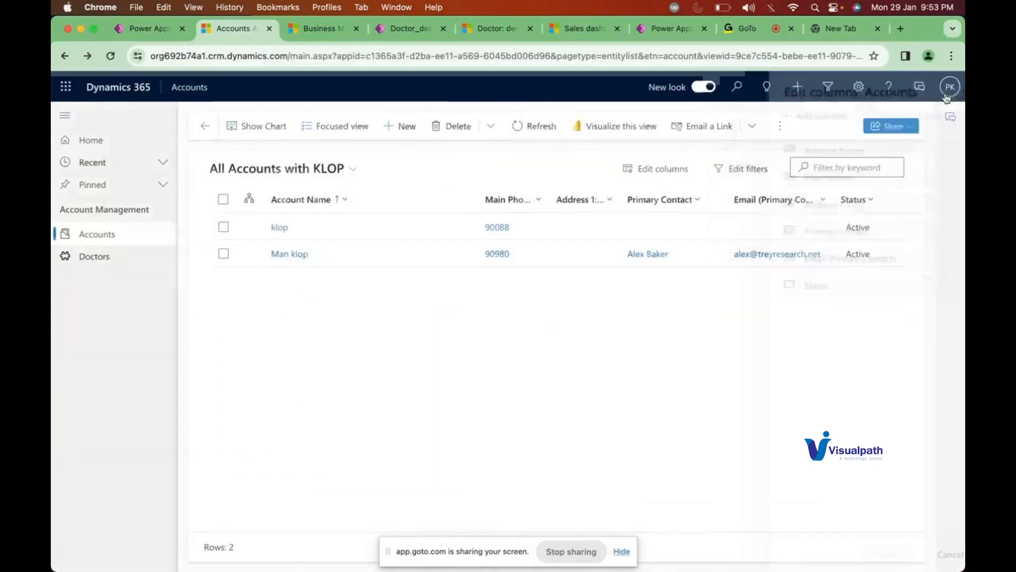
Step: Open the KLOP view's filter editor and preview the add-row, group and related-entity options
click(734, 169)
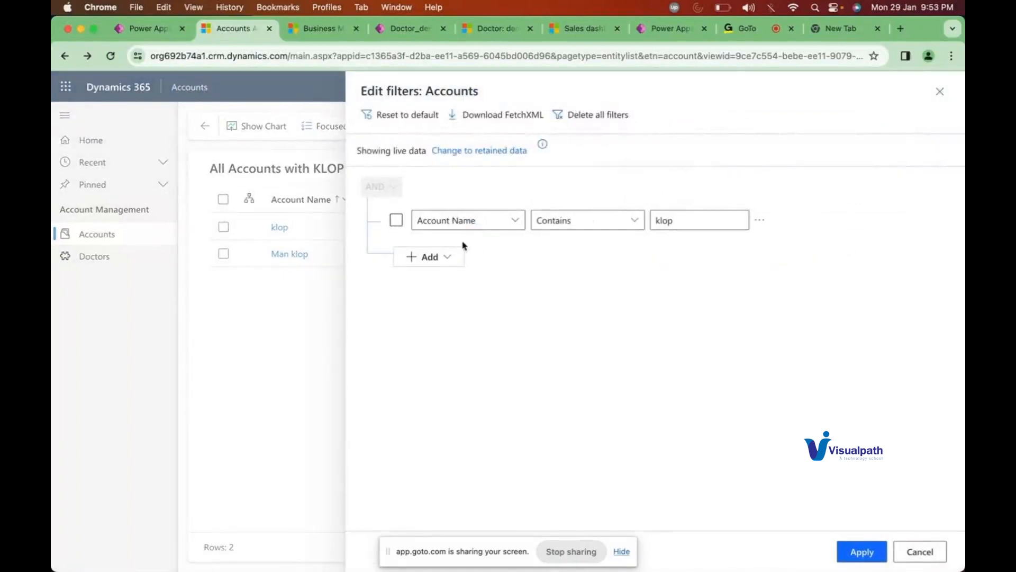
click(440, 257)
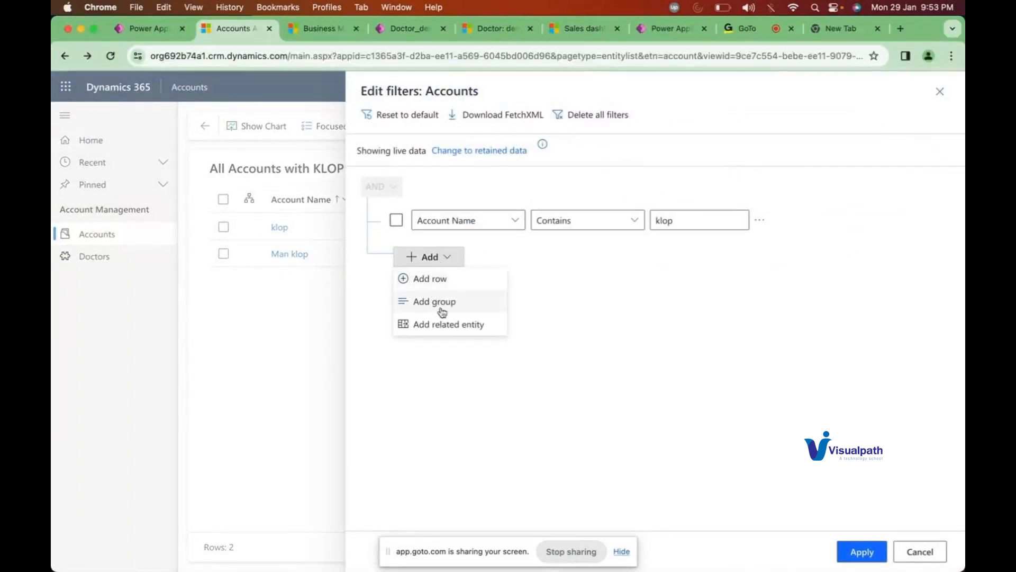
click(763, 436)
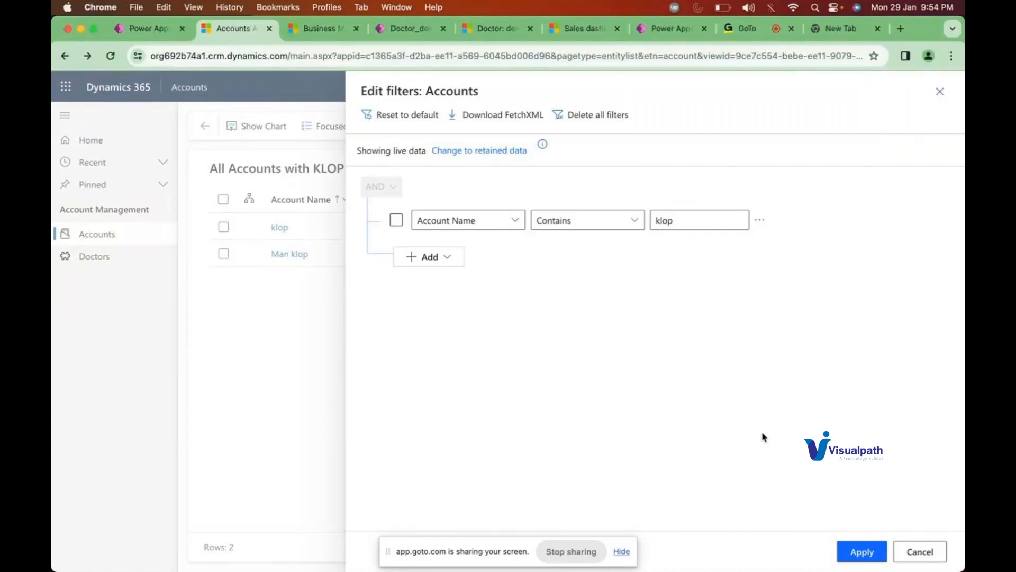
Step: Search the web for 'd365 view' in a new browser tab
right_click(763, 437)
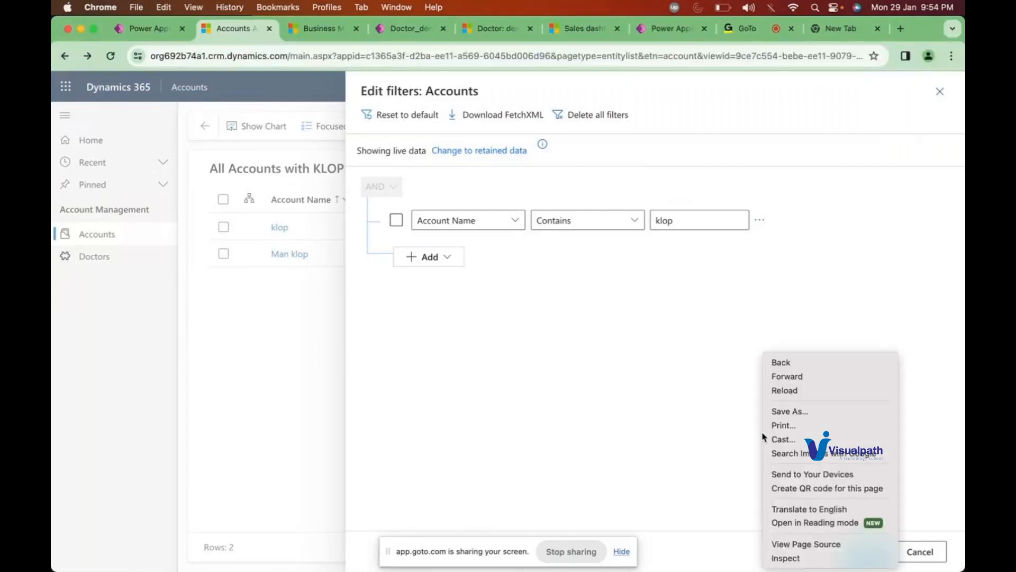
click(763, 285)
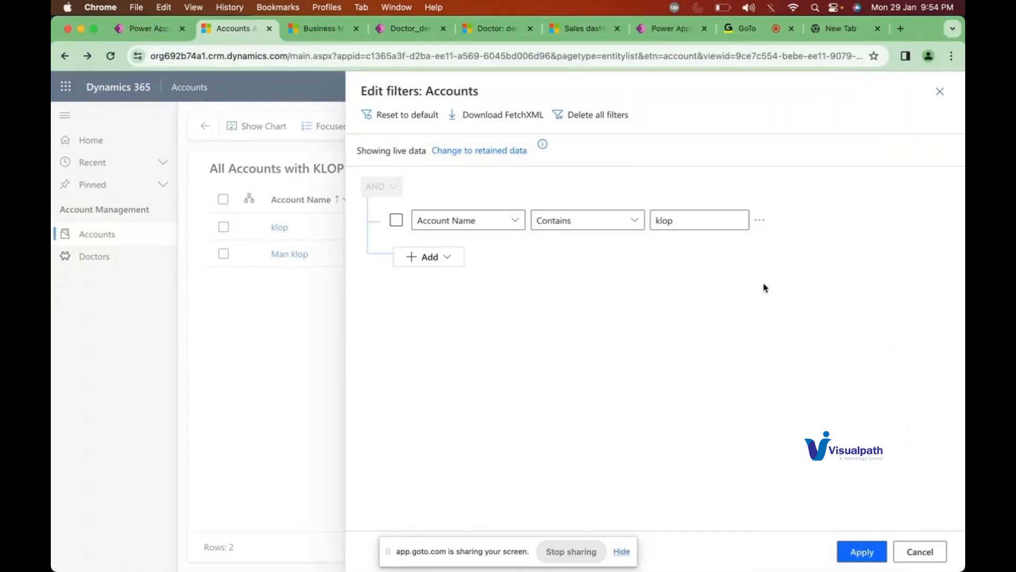
click(900, 28)
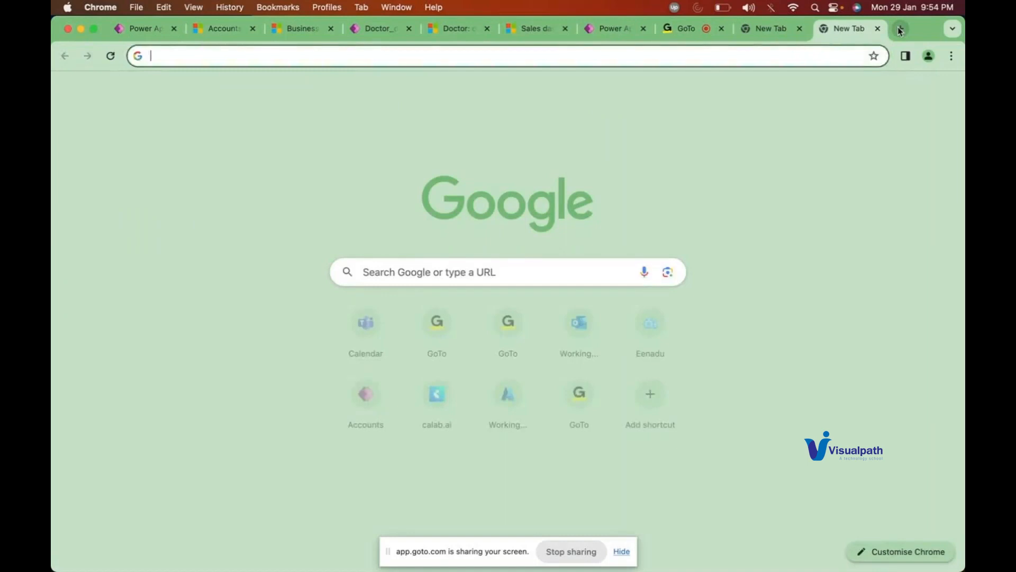
text(m)
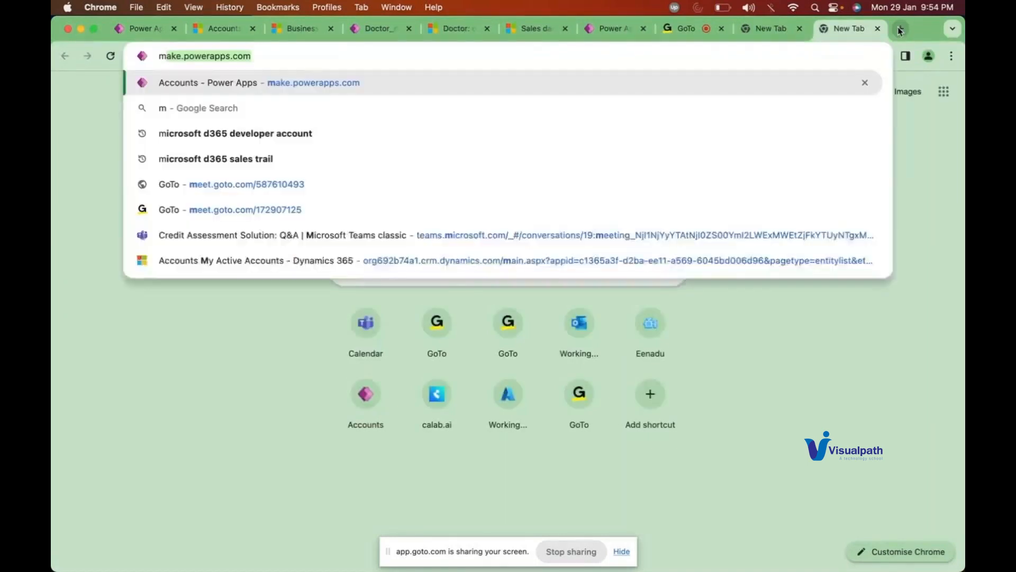
key(BackSpace)
key(BackSpace)
text(d365 )
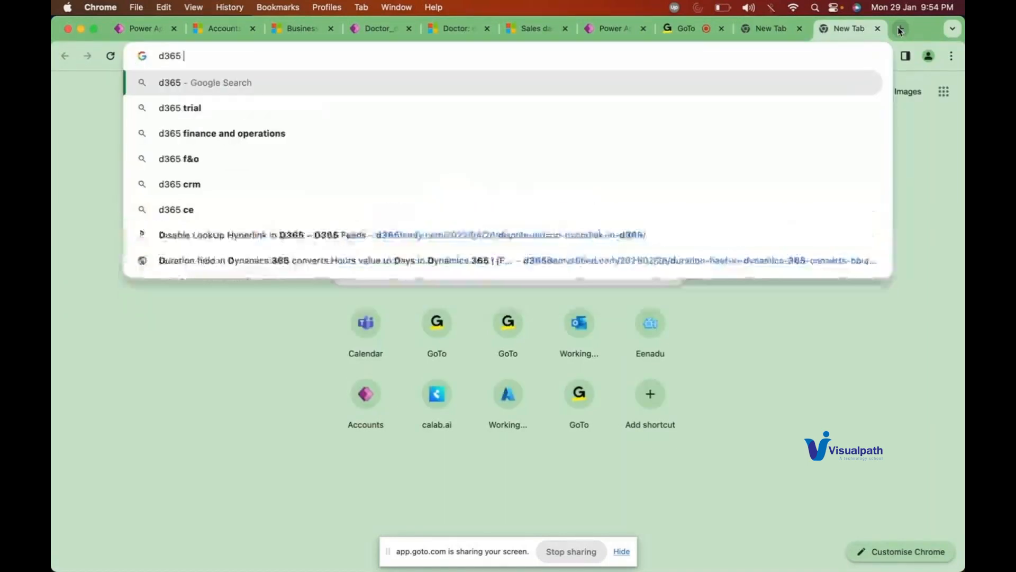
text(view)
key(Return)
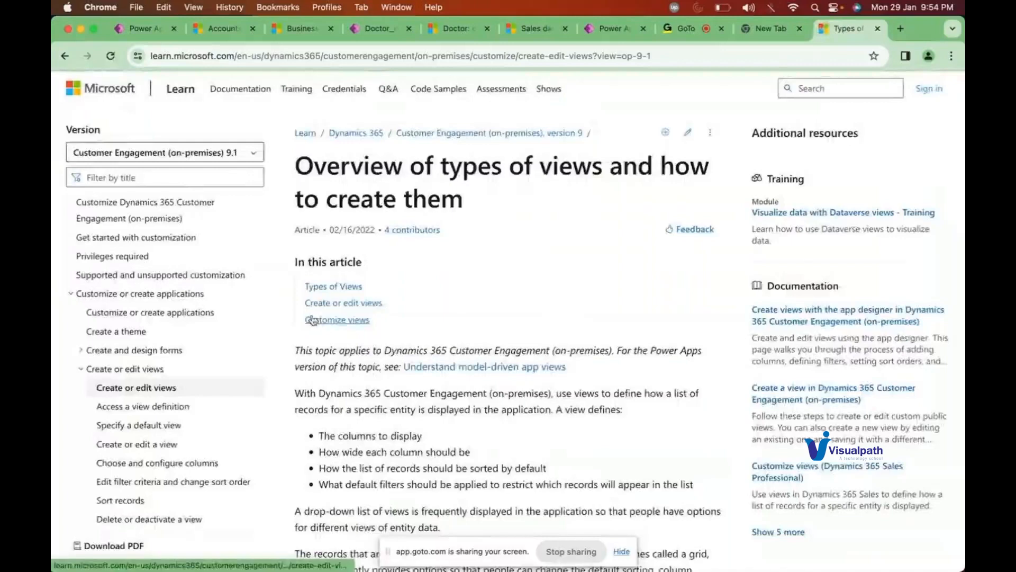
Step: Rerun the search as 'd365 views' and scroll the results
click(534, 57)
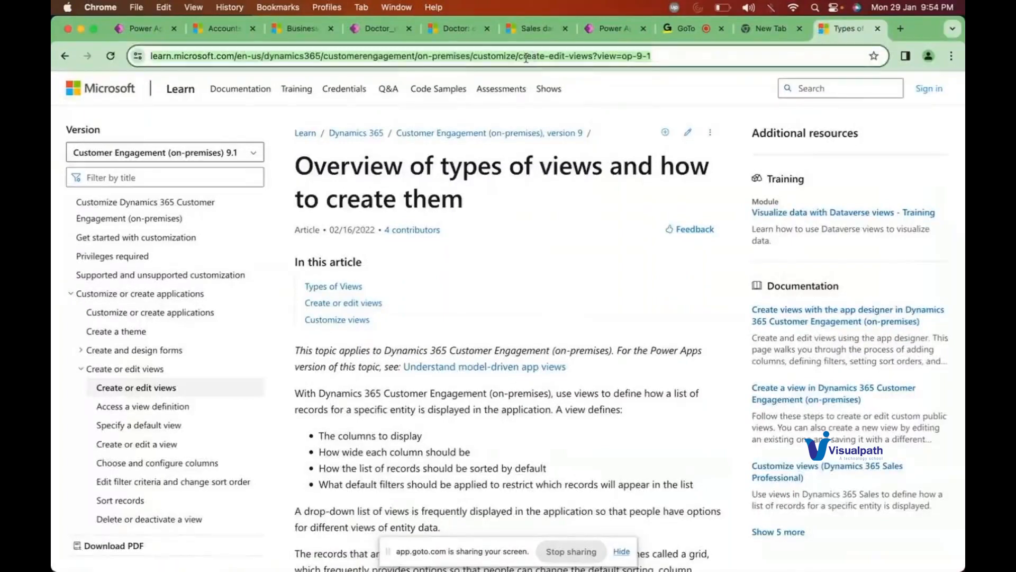
text(d365 views)
key(Return)
scroll(250, 325, down, 3)
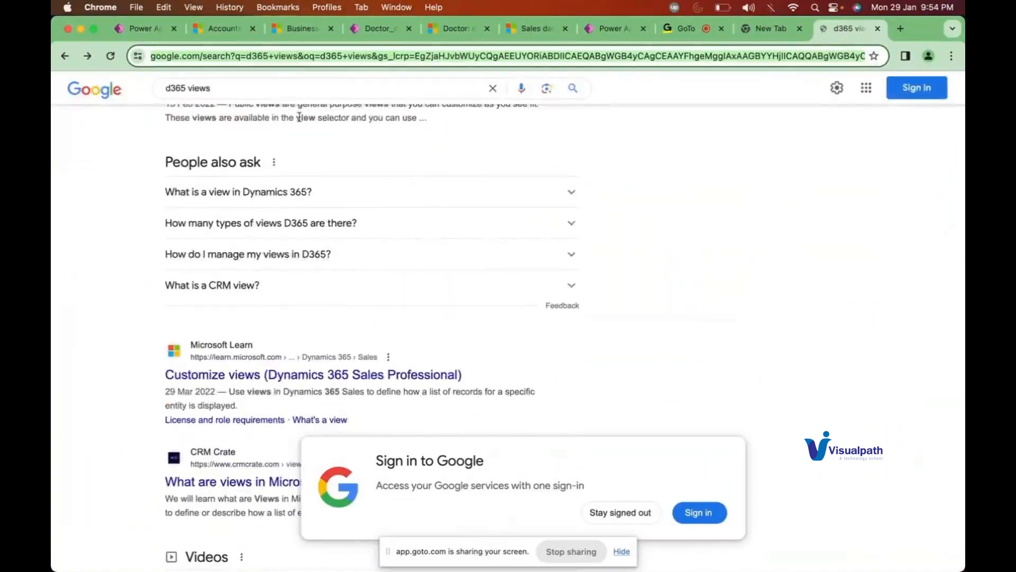
Step: Search 'views power apps', open the Understand model-driven app views article and select its URL
triple_click(244, 82)
text(vi)
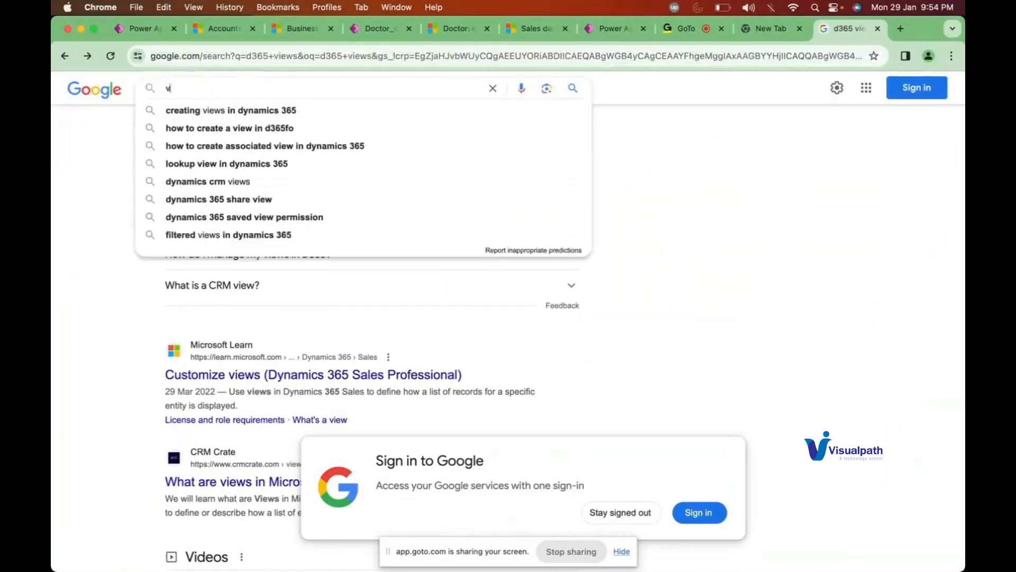
text(ews power apps)
key(Return)
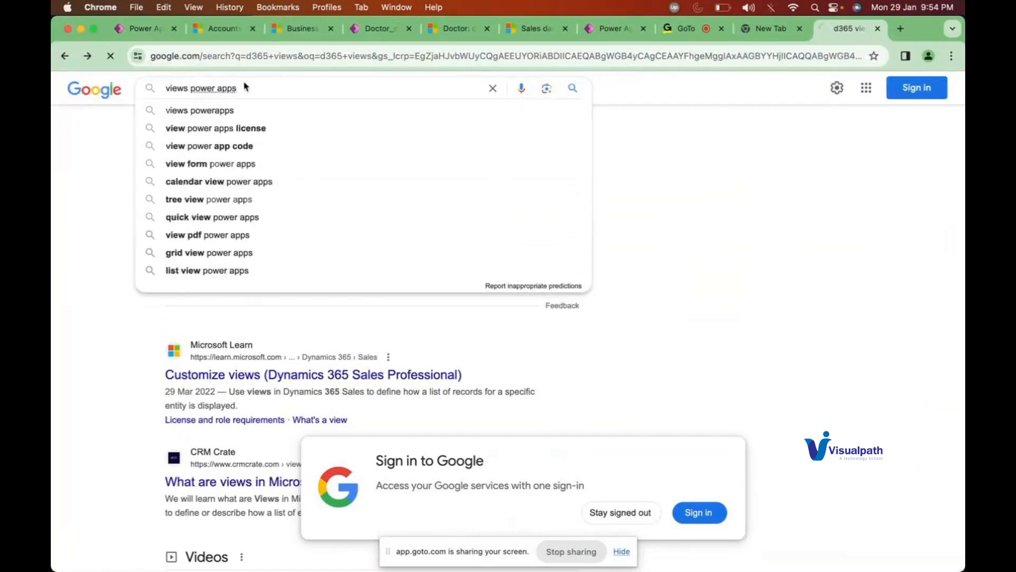
click(273, 232)
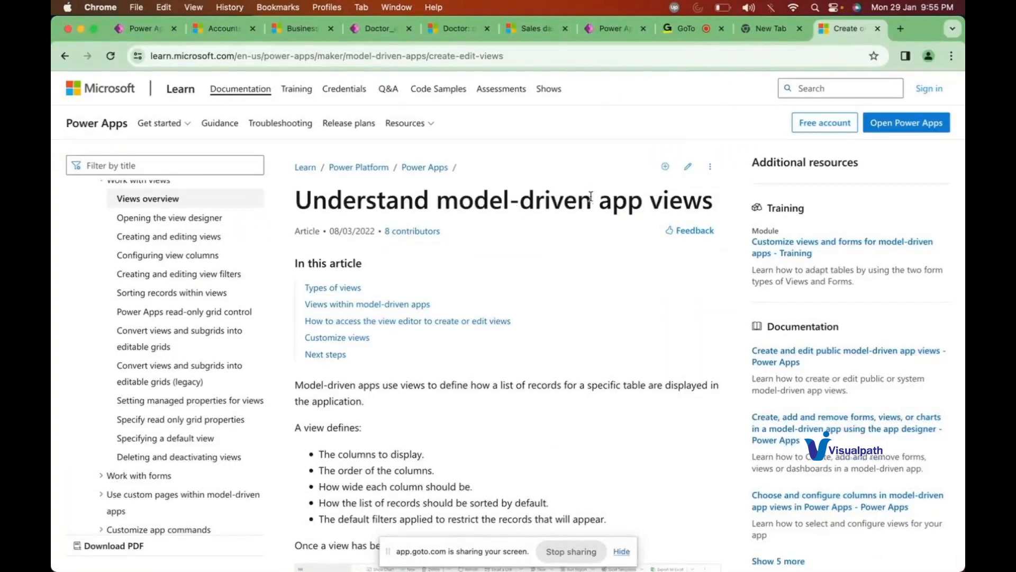
click(518, 56)
key(super+c)
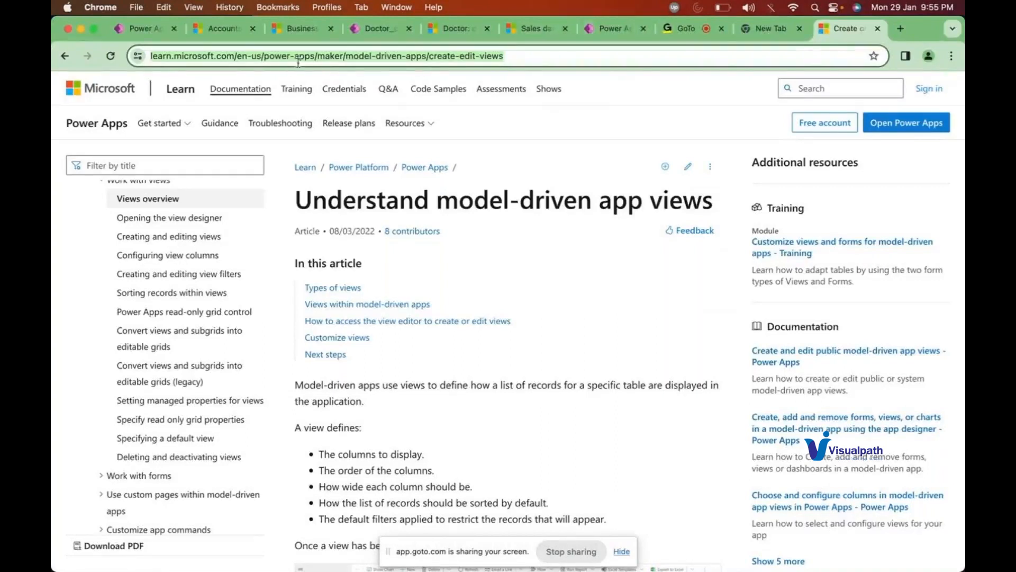
Step: Post the Microsoft Learn views article link to everyone in the GoTo Meeting chat
click(680, 30)
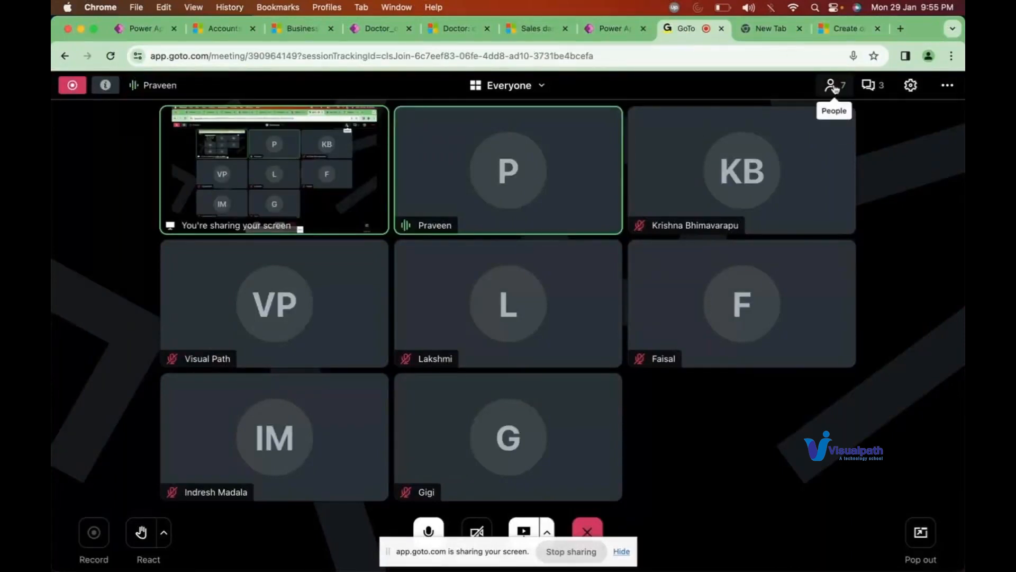
click(869, 86)
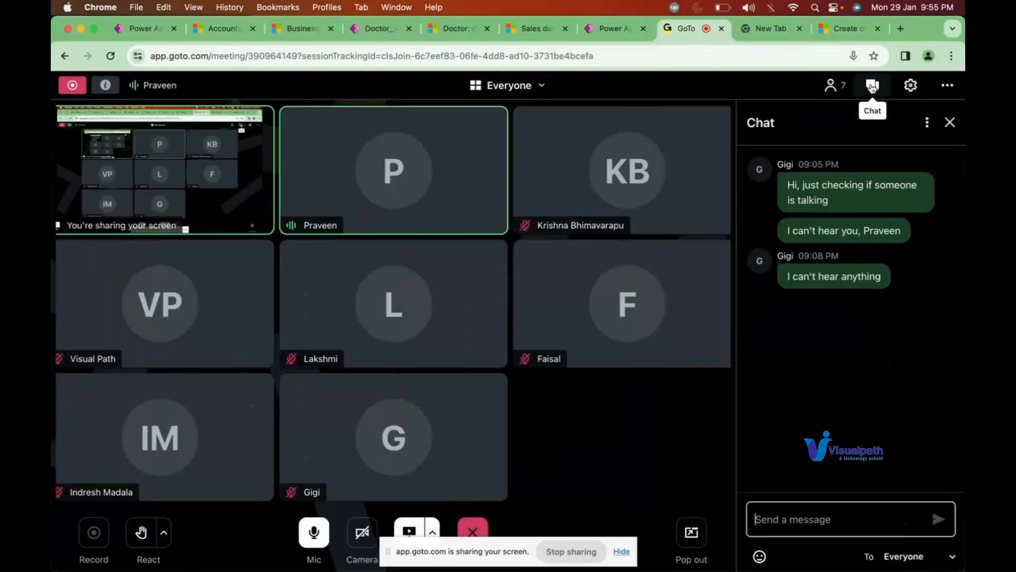
key(super+v)
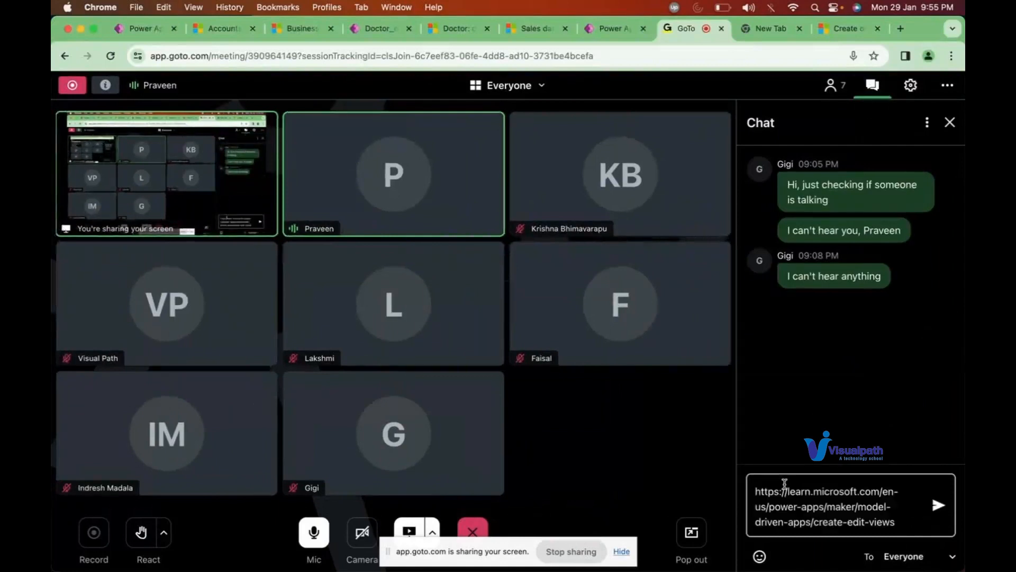
key(Return)
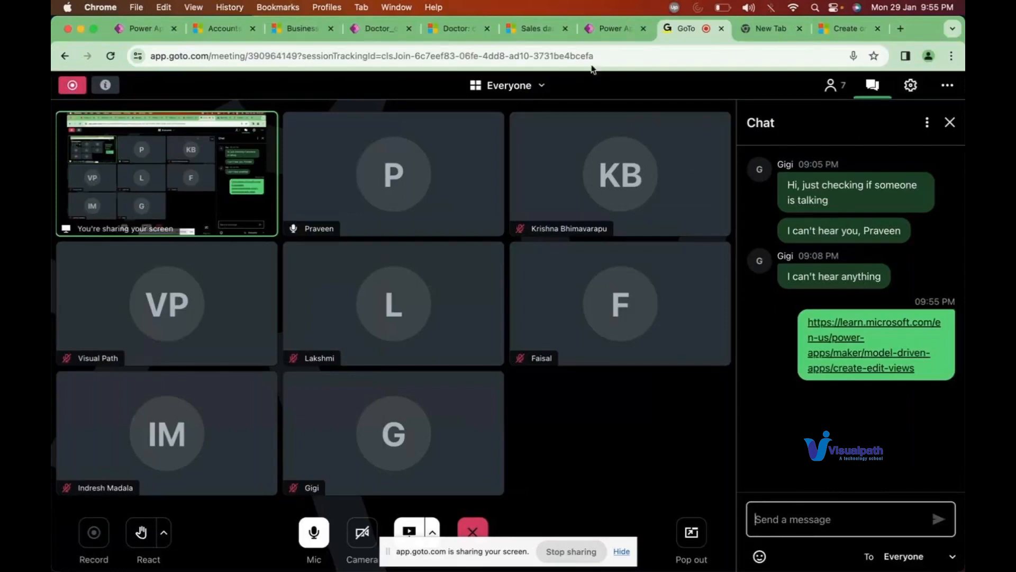
click(449, 30)
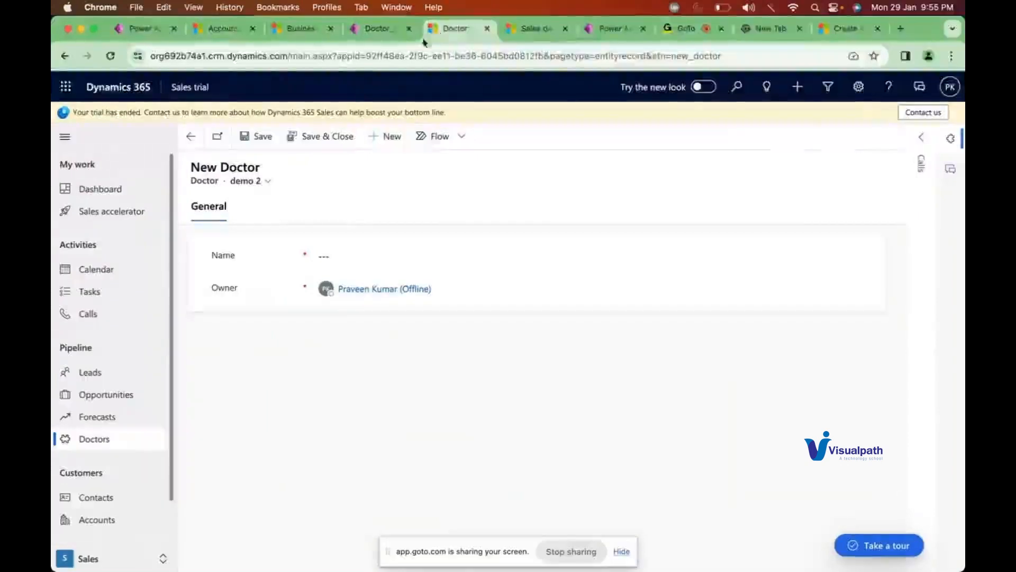
click(680, 32)
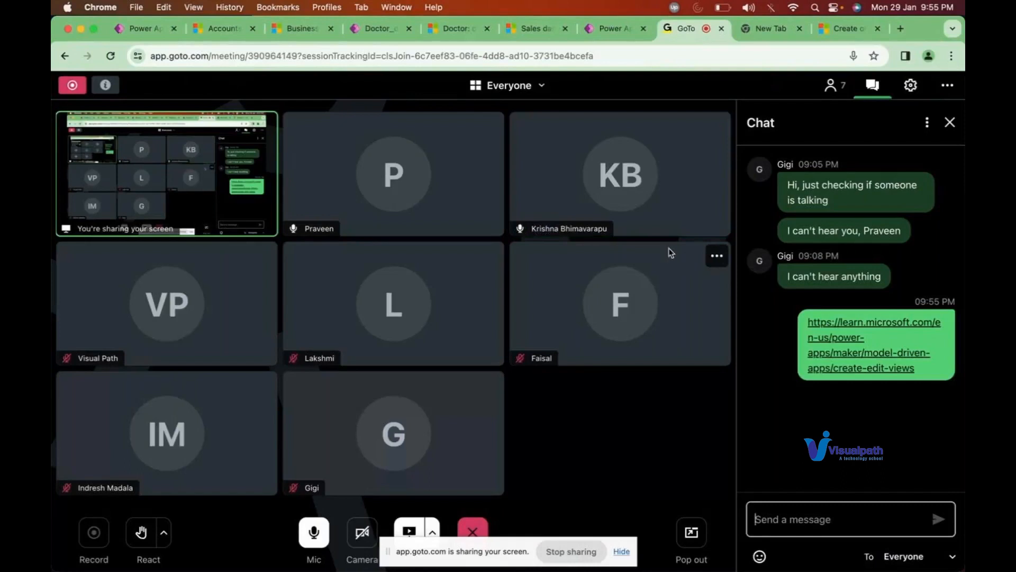
Step: Cancel the KLOP view's filter edits and open its column editor
click(213, 33)
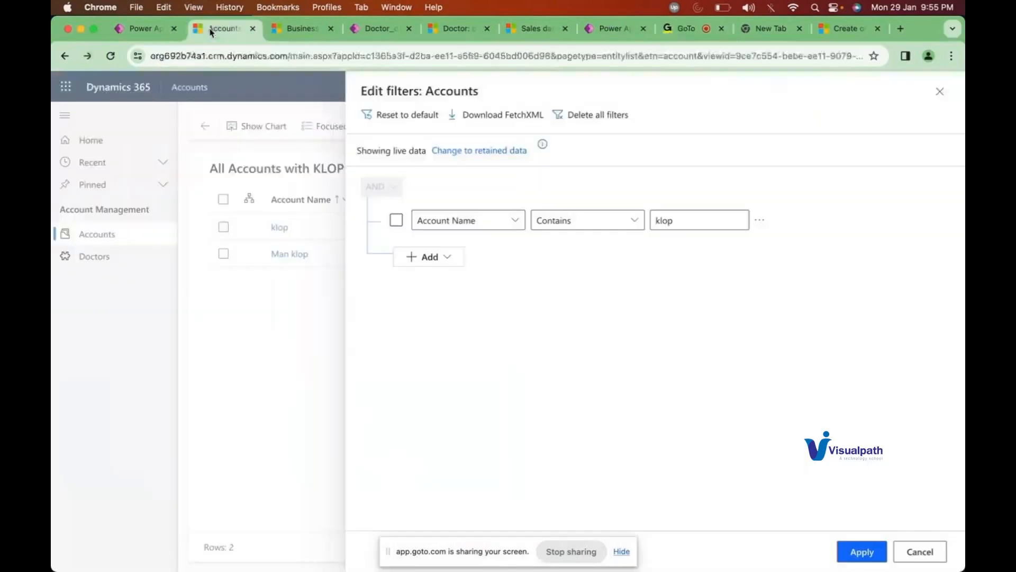
click(926, 551)
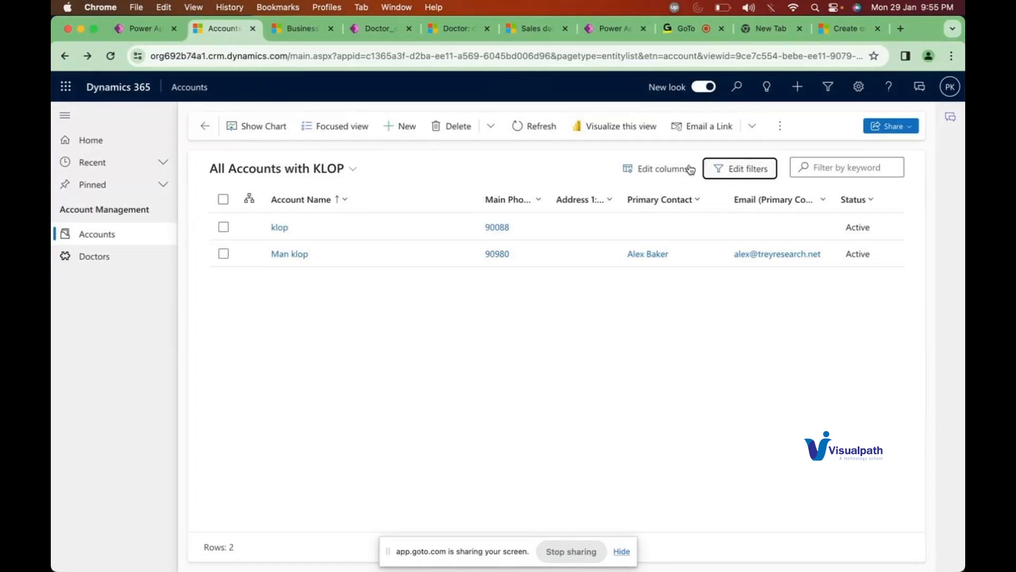
click(672, 170)
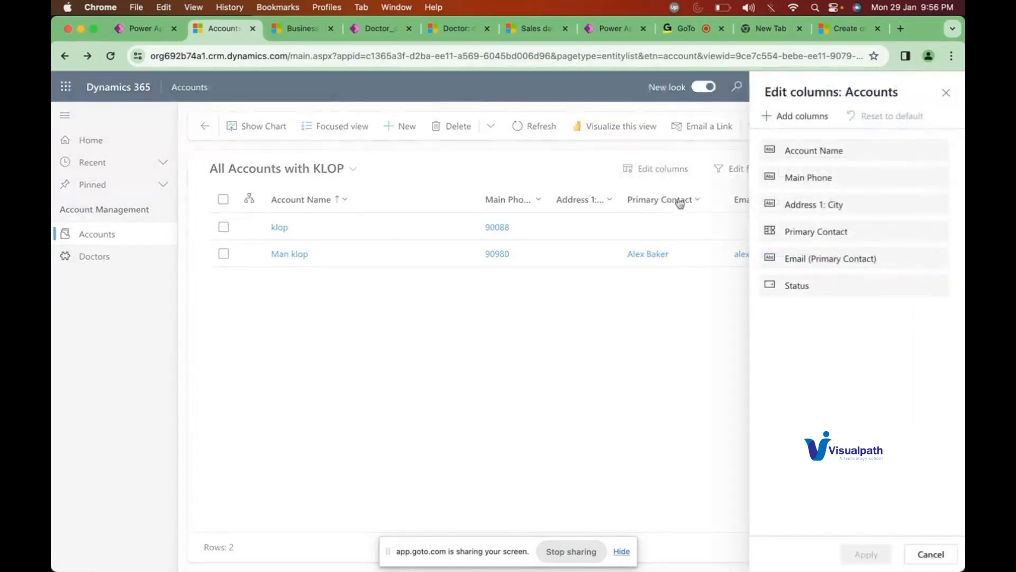
click(797, 123)
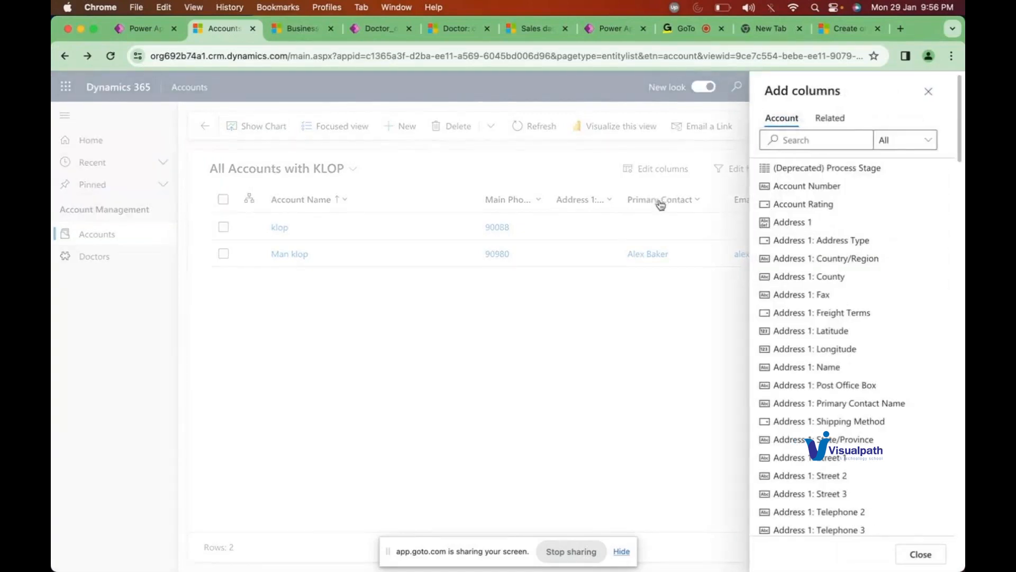
click(834, 120)
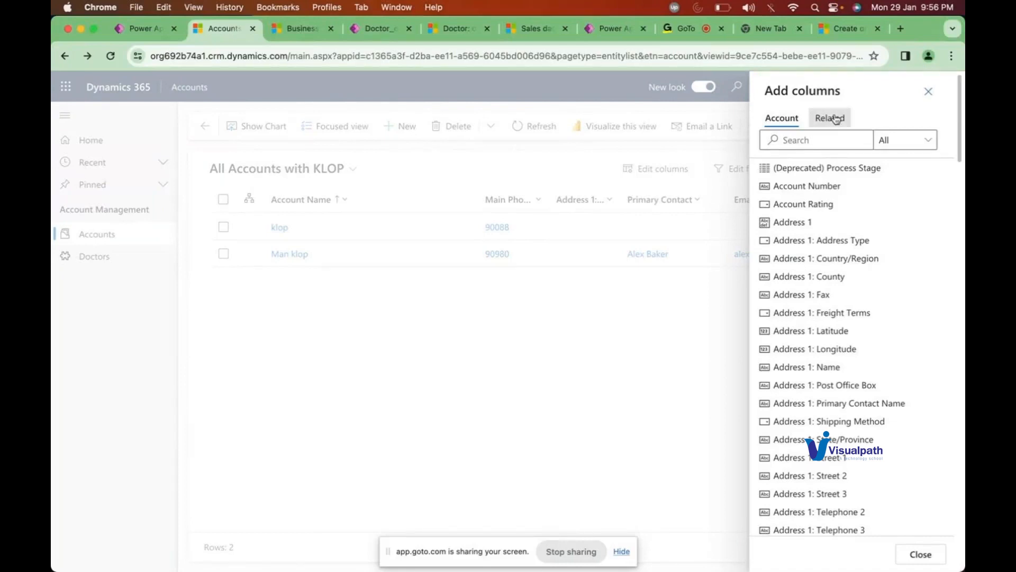
click(797, 139)
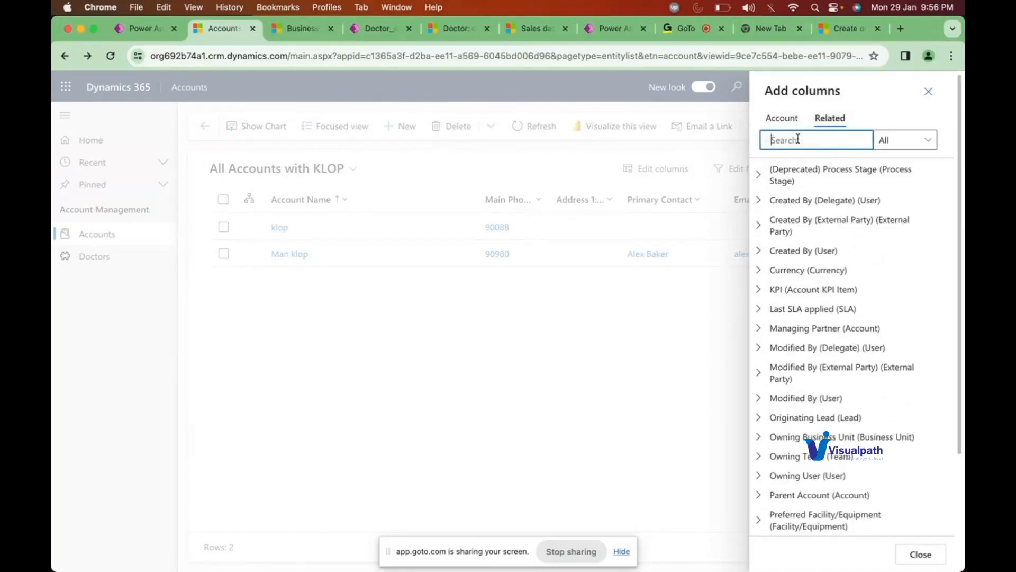
text(email)
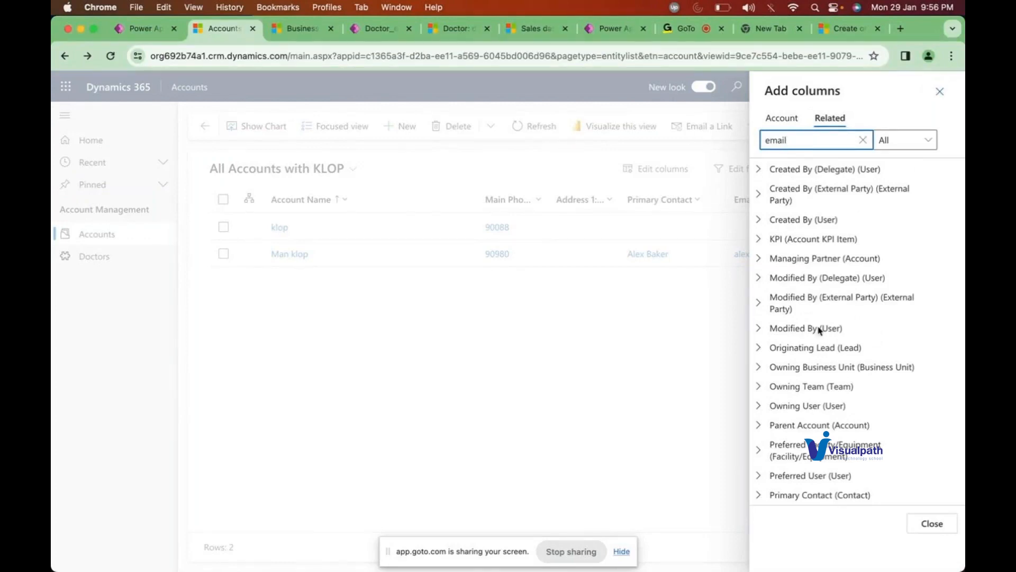
click(762, 498)
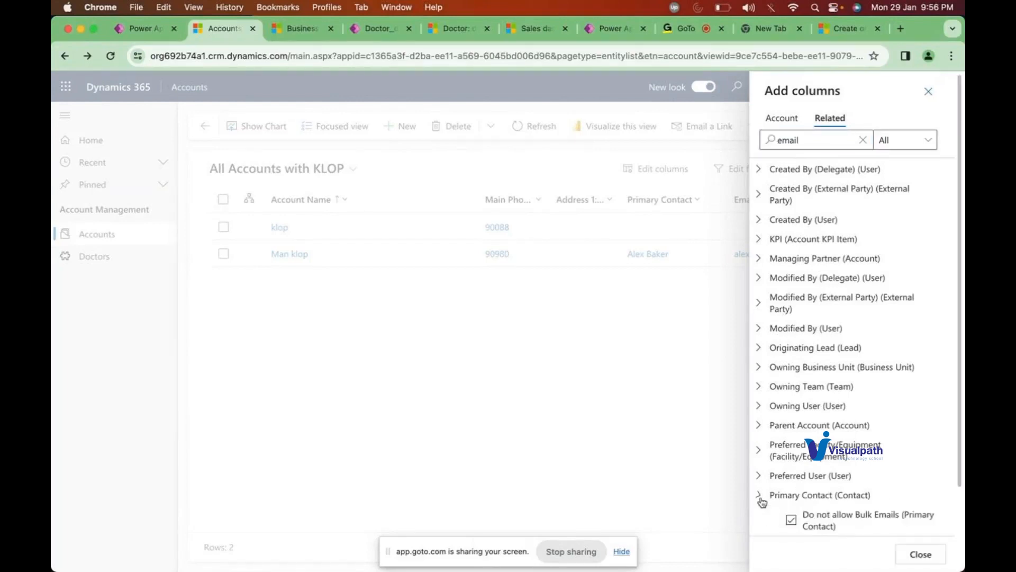
scroll(830, 494, down, 4)
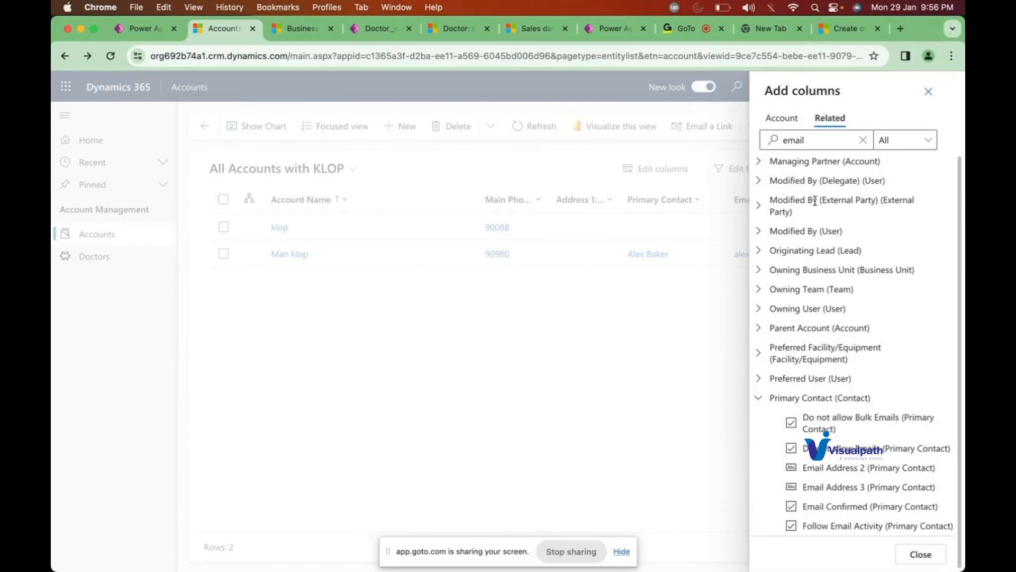
Step: Search related fields for 'phone', then close the column editor without changes
click(794, 141)
click(770, 137)
double_click(770, 137)
text(phone)
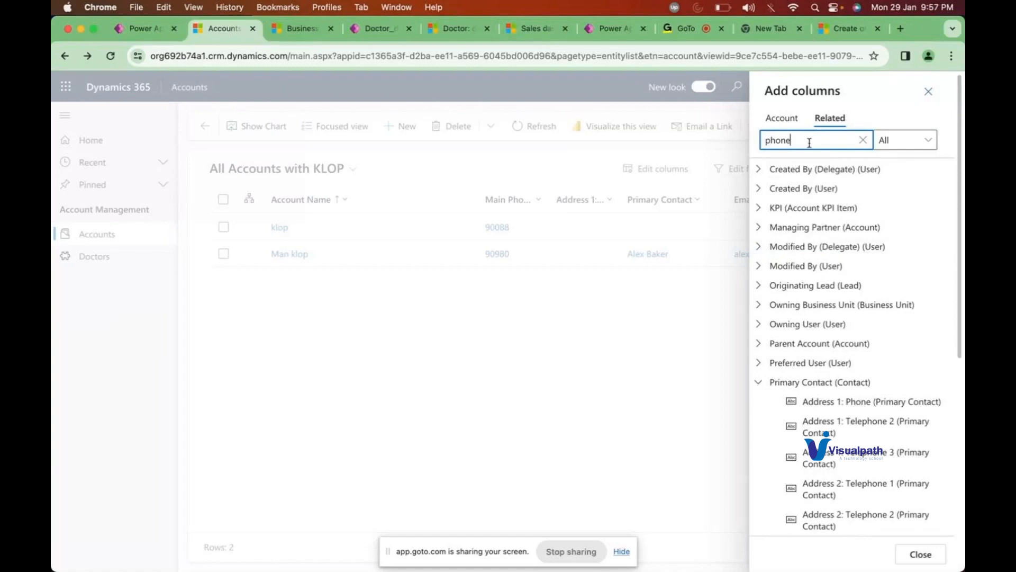
scroll(799, 311, down, 10)
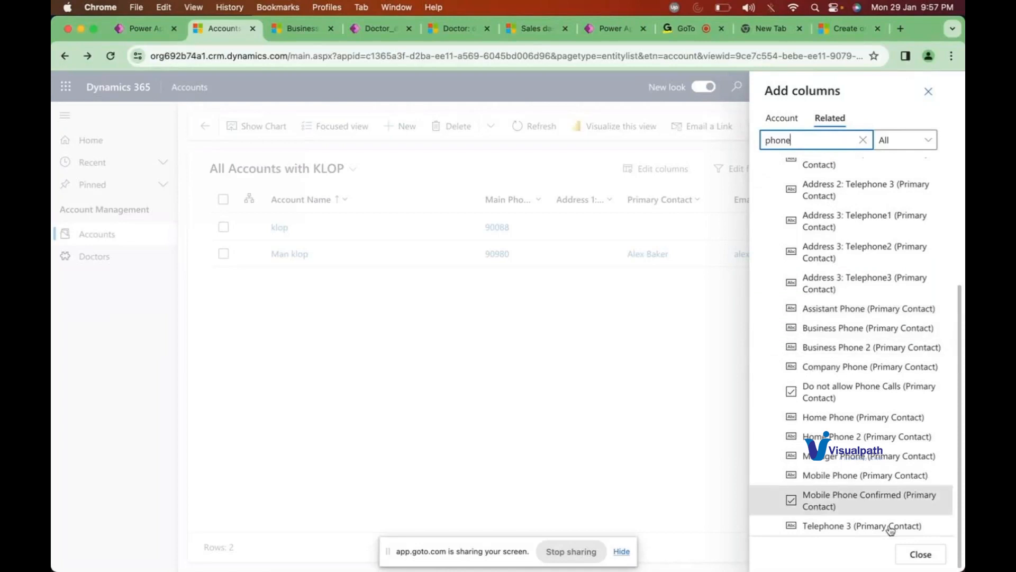
click(911, 556)
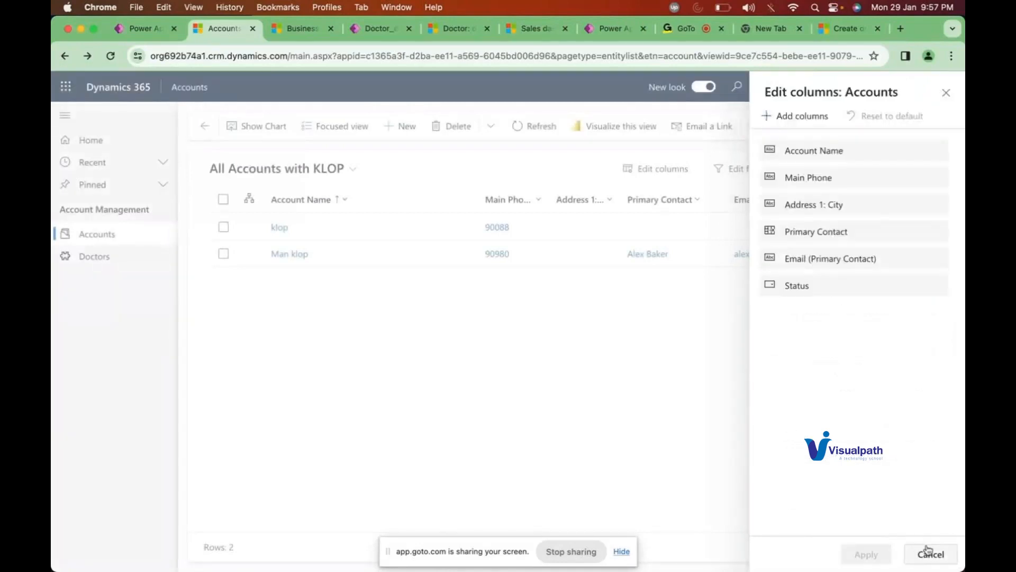
click(929, 554)
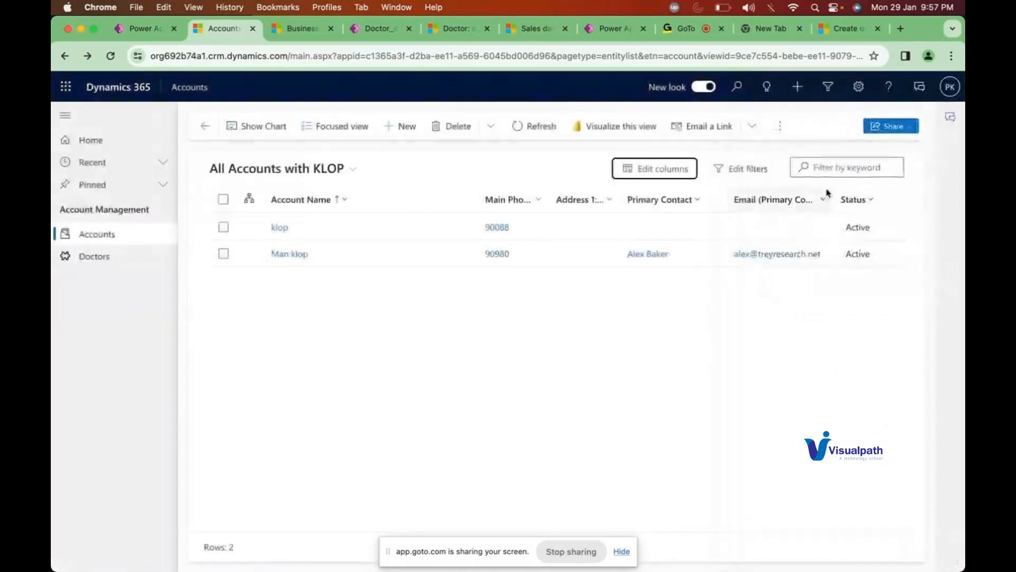
Step: Find 'business ph' among related columns and add the Primary Contact's Business Phone column to the grid
drag(834, 191, 868, 193)
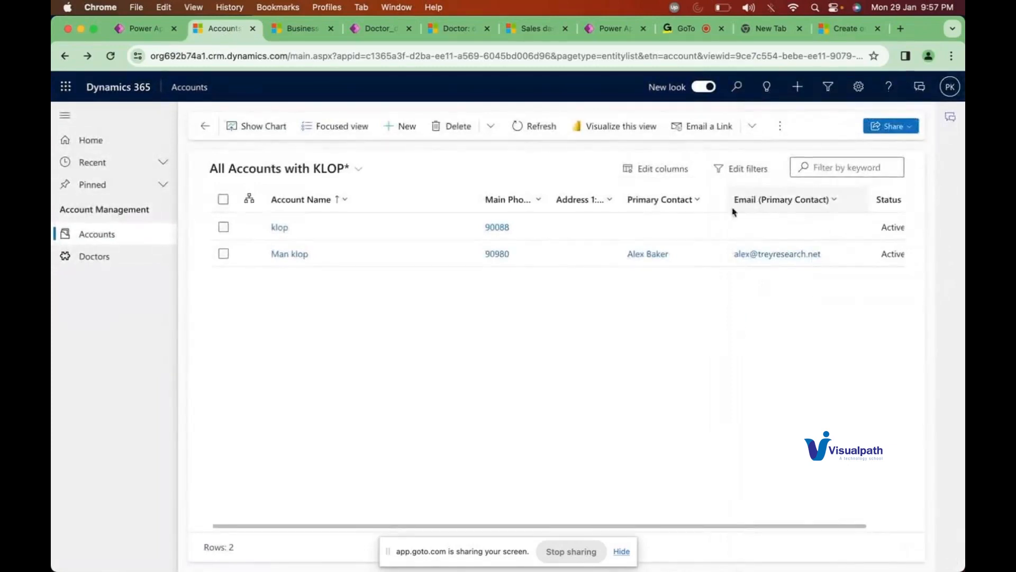
scroll(666, 296, right, 3)
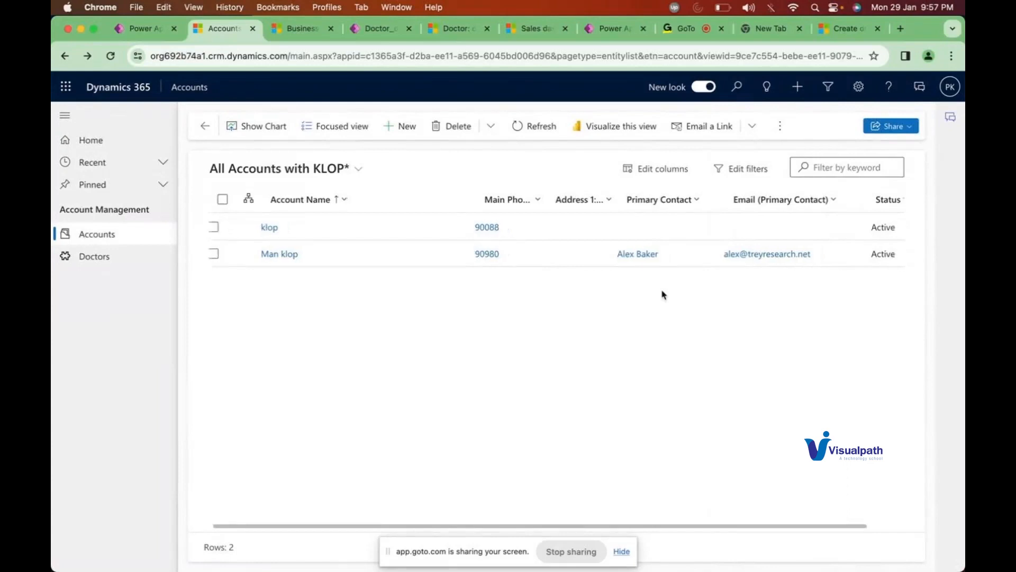
click(655, 168)
click(800, 117)
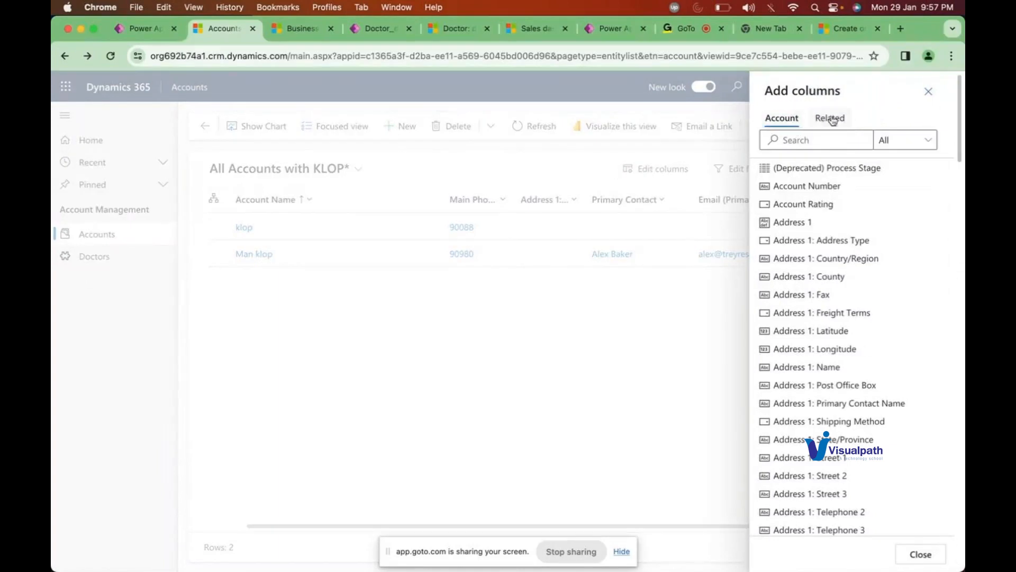
click(829, 118)
click(796, 140)
text(b)
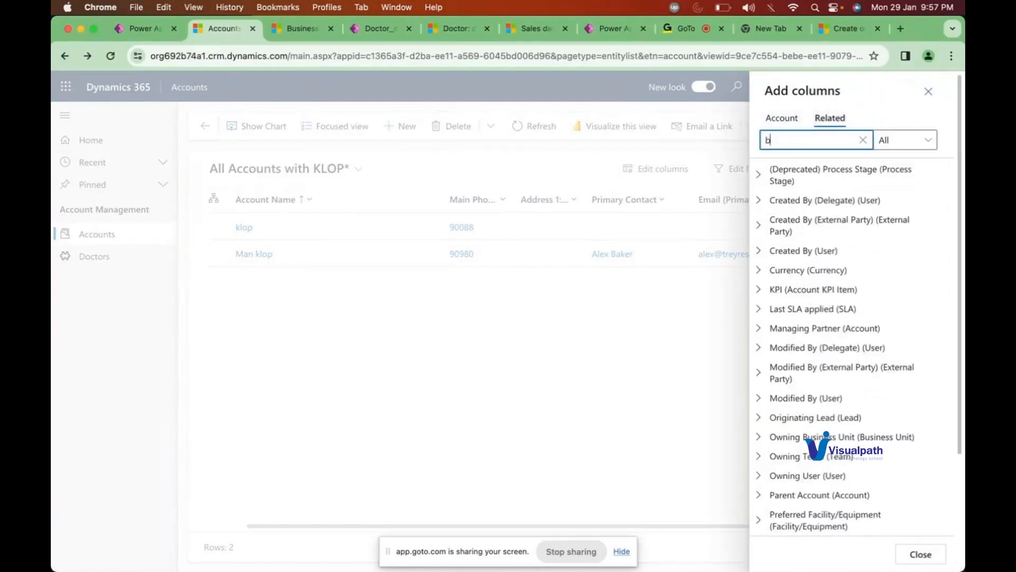
text(usiness )
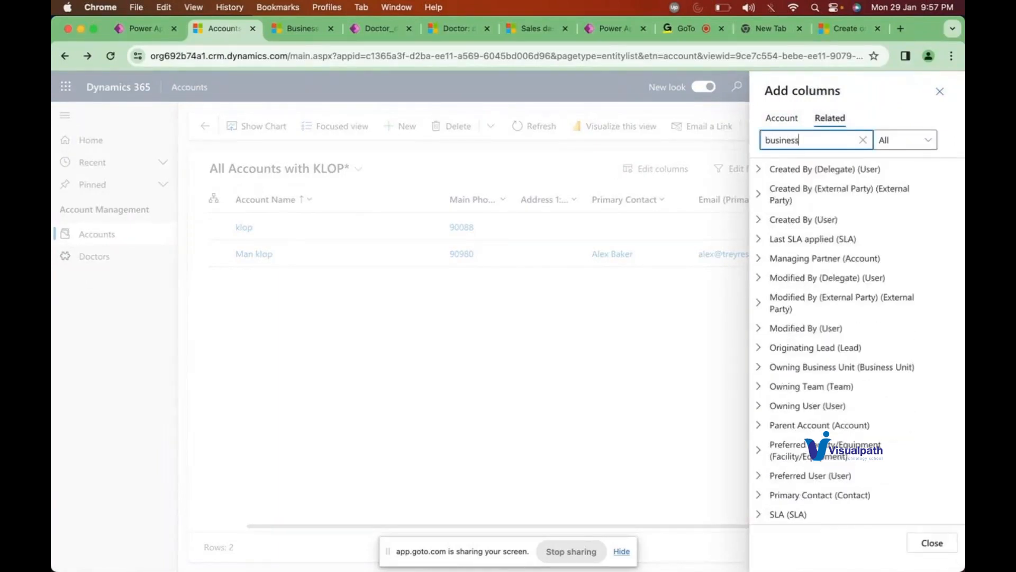
text(ph)
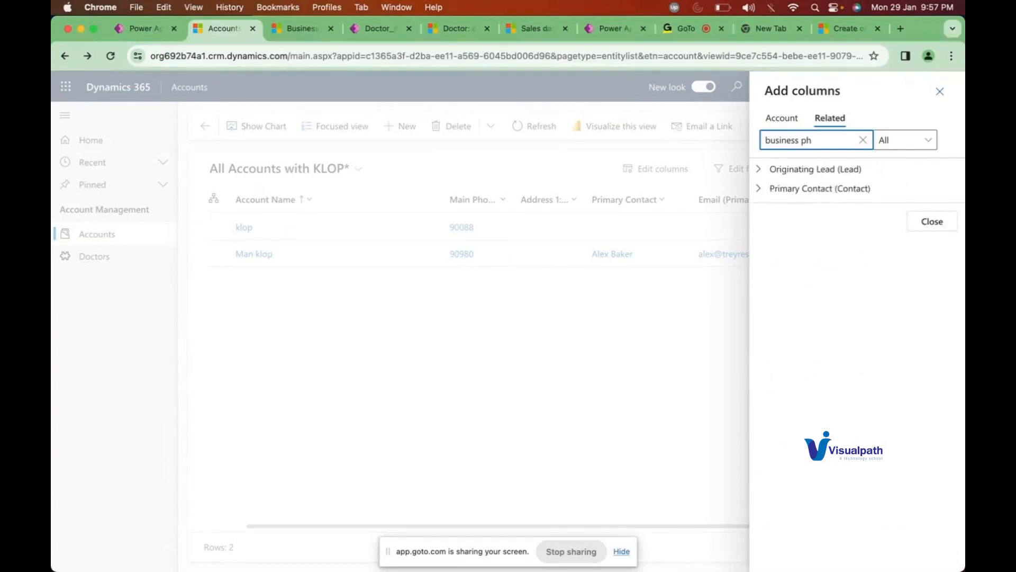
click(765, 189)
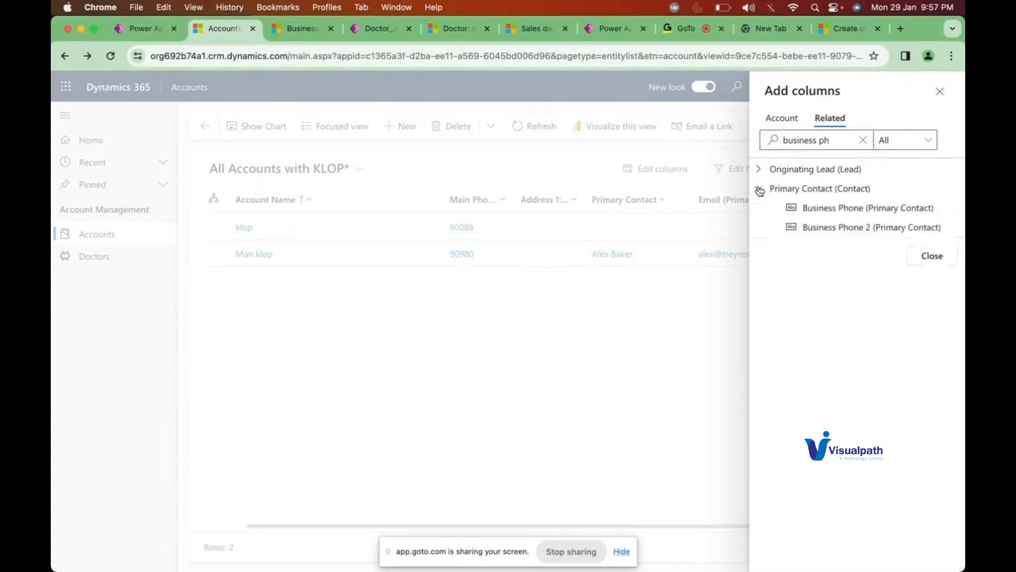
click(845, 210)
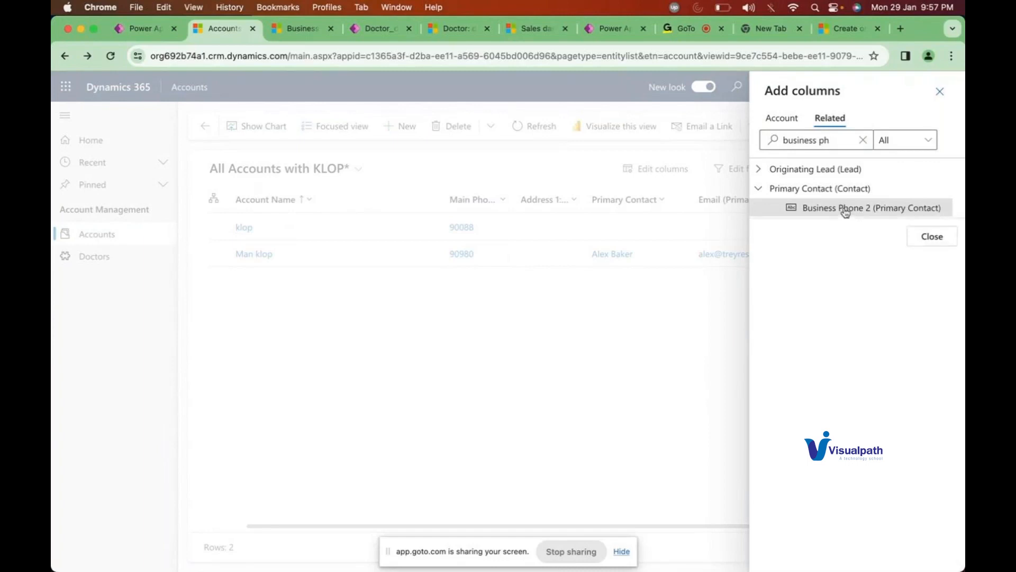
click(942, 238)
click(863, 560)
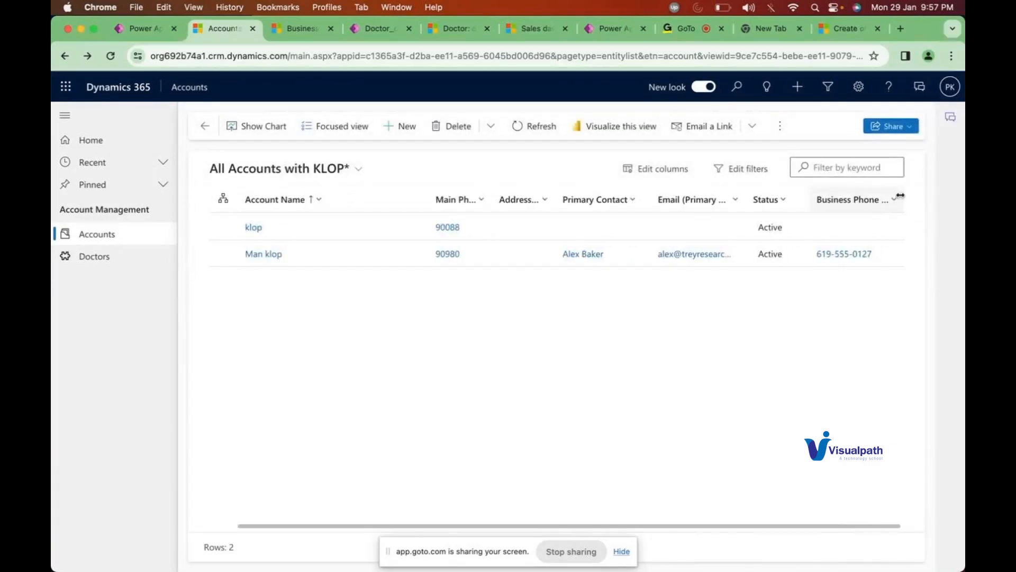
Step: Drag the Business Phone (Primary Contact) header wider and scroll the grid sideways to check it
drag(900, 195, 936, 195)
scroll(849, 198, right, 2)
scroll(820, 205, right, 2)
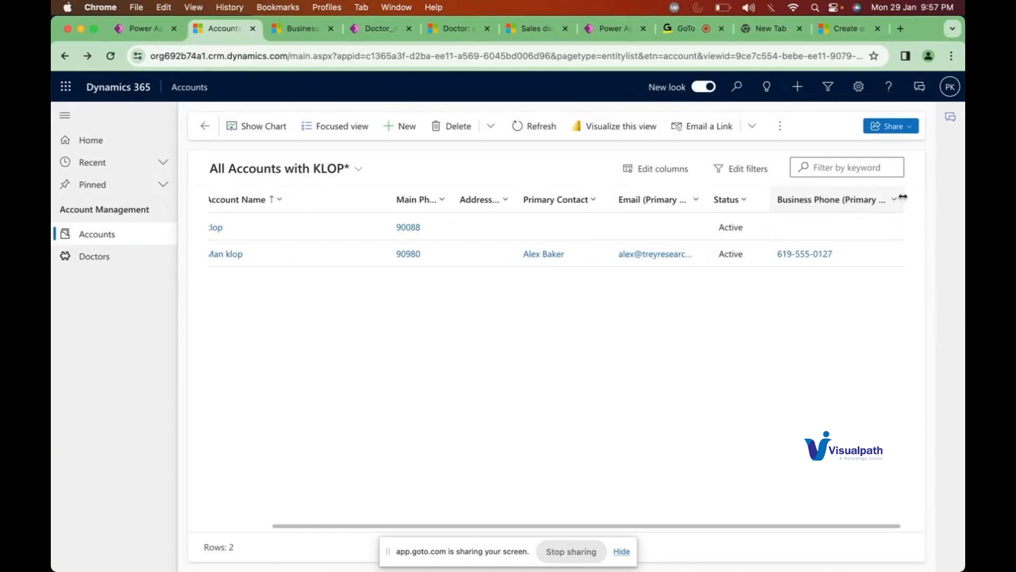
drag(903, 196, 920, 195)
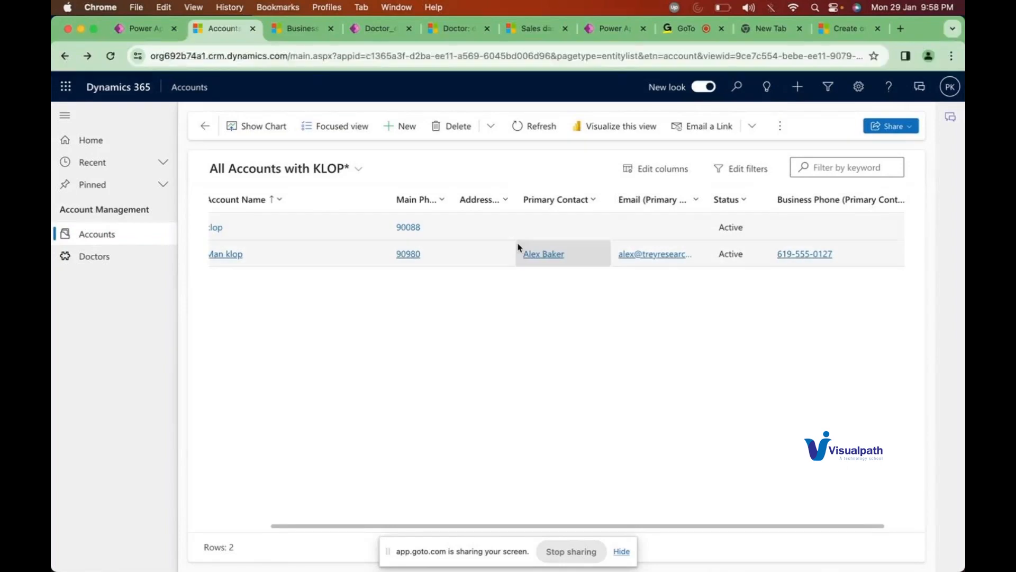
scroll(518, 247, left, 2)
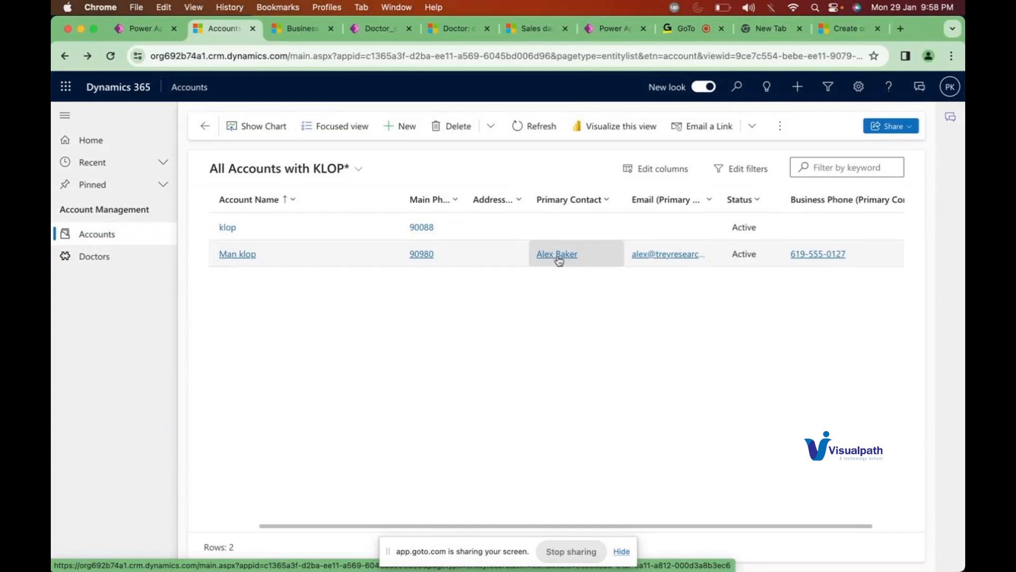
scroll(656, 292, right, 1)
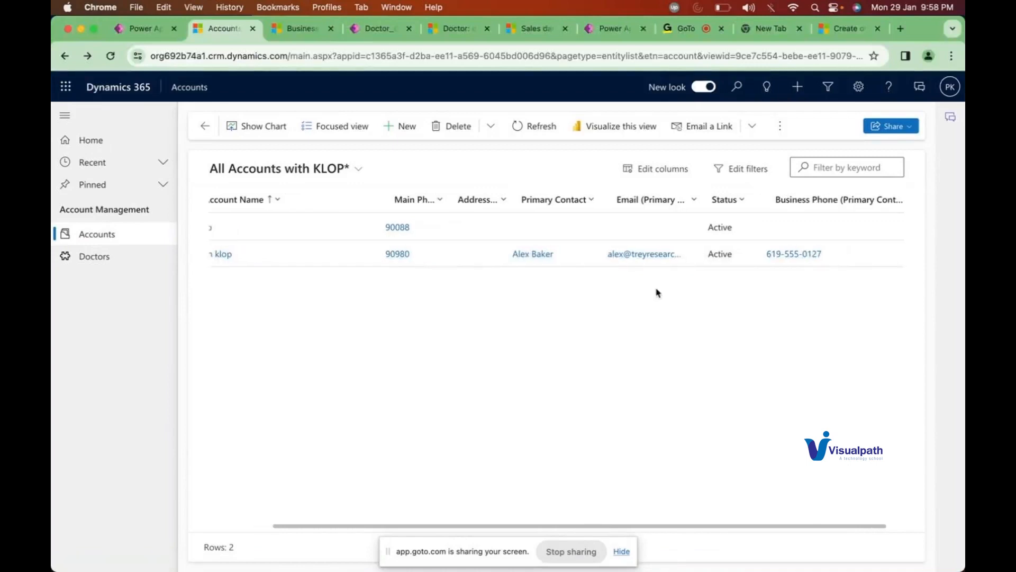
scroll(657, 292, right, 1)
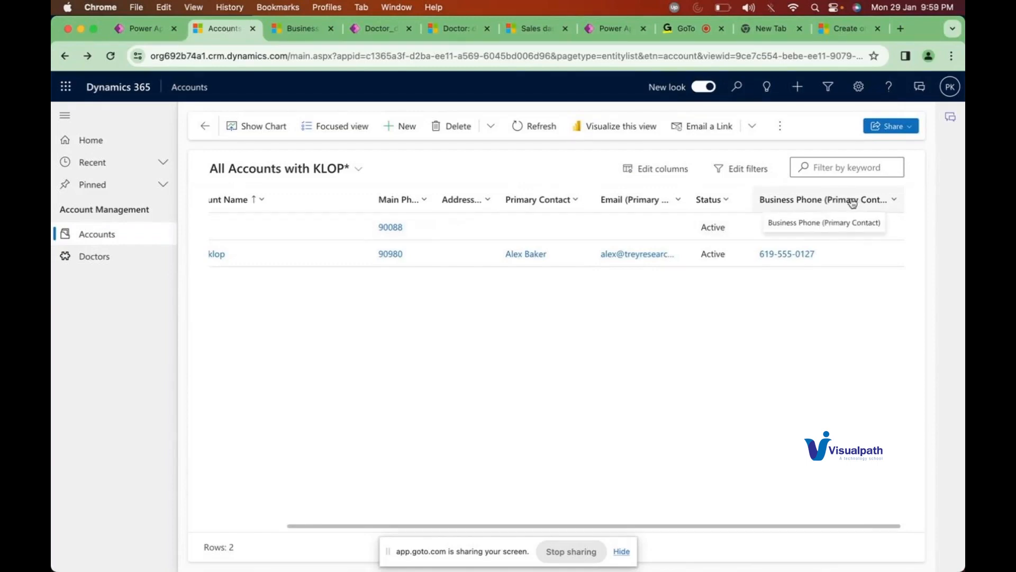
Step: Save changes to the current All Accounts with KLOP view and confirm the message
click(314, 171)
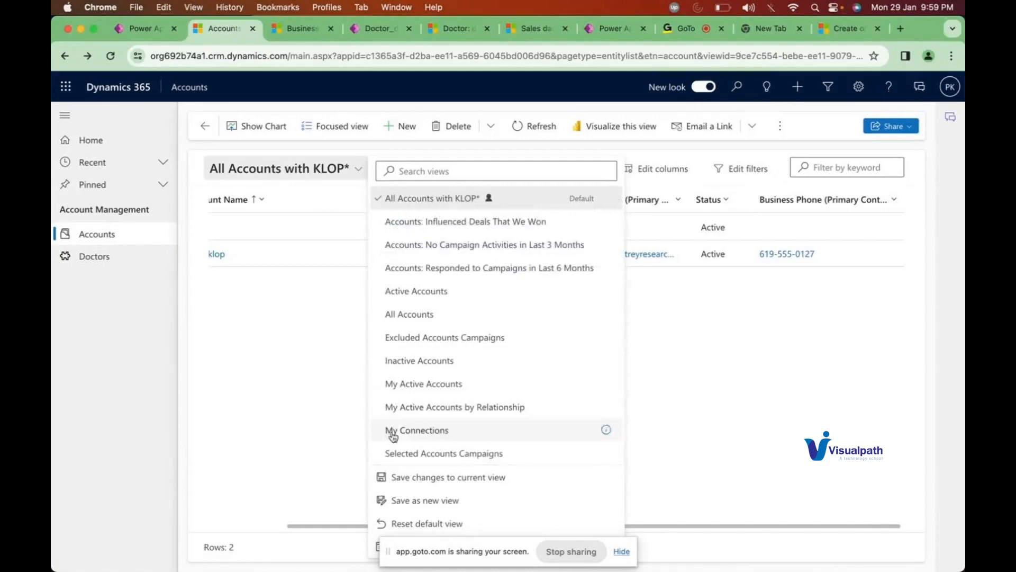
click(438, 482)
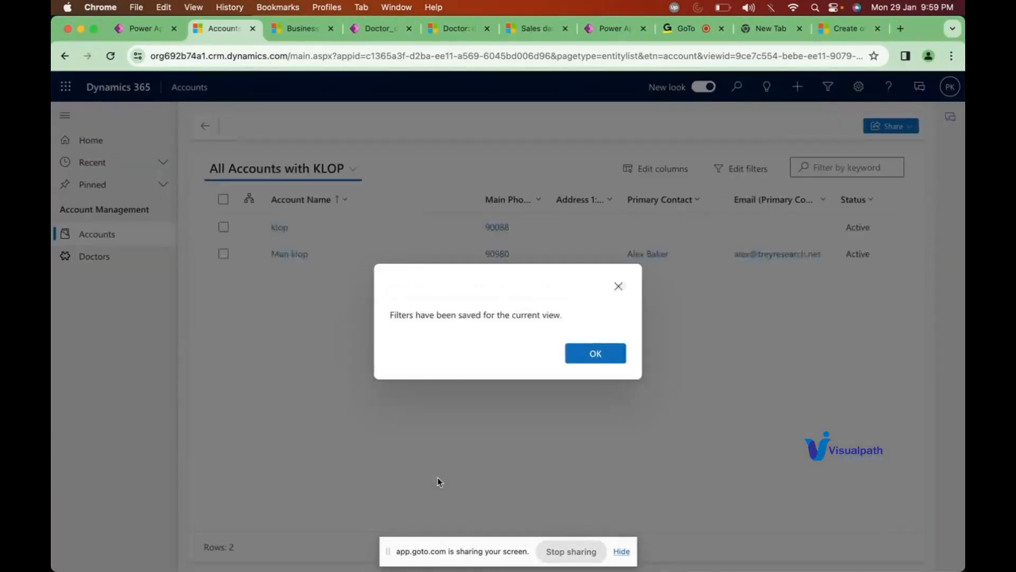
click(595, 353)
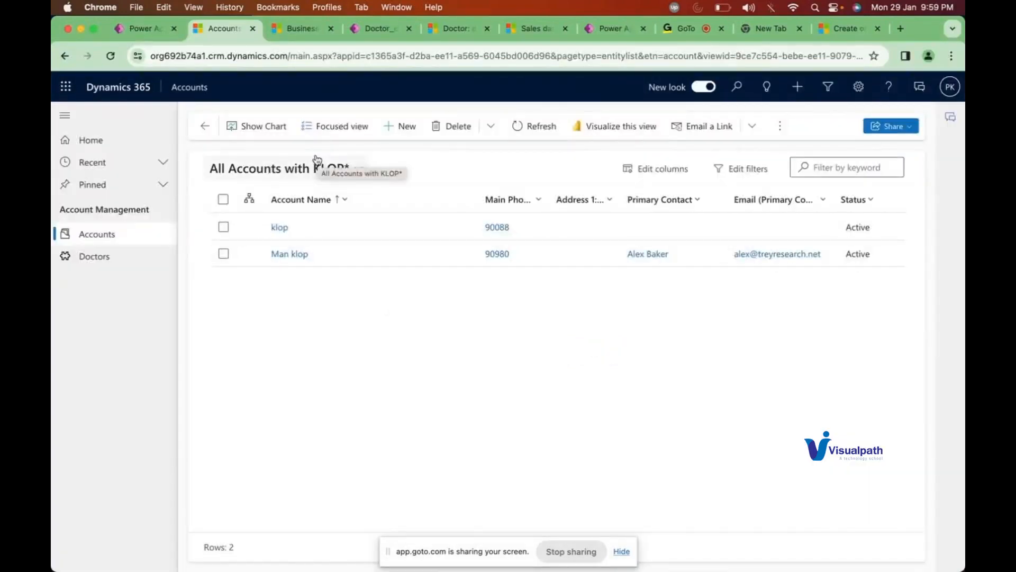
Step: Reload the page and check the view list without switching views
click(110, 56)
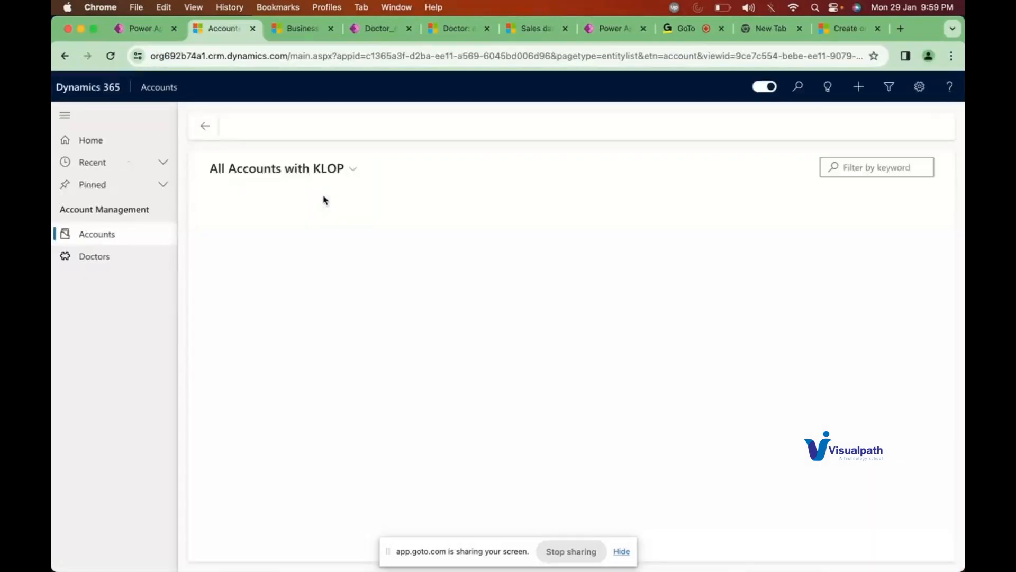
click(310, 175)
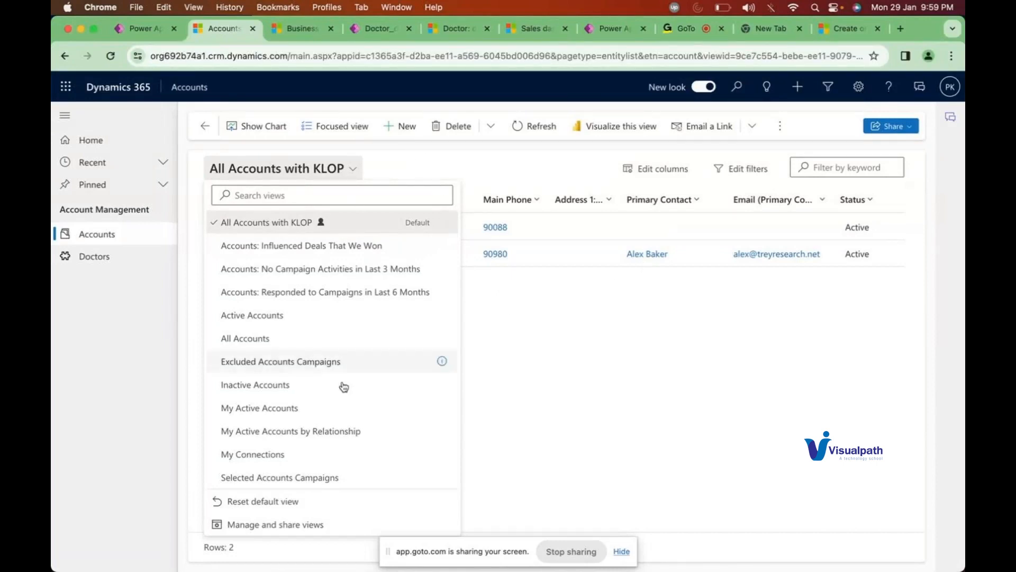
click(580, 397)
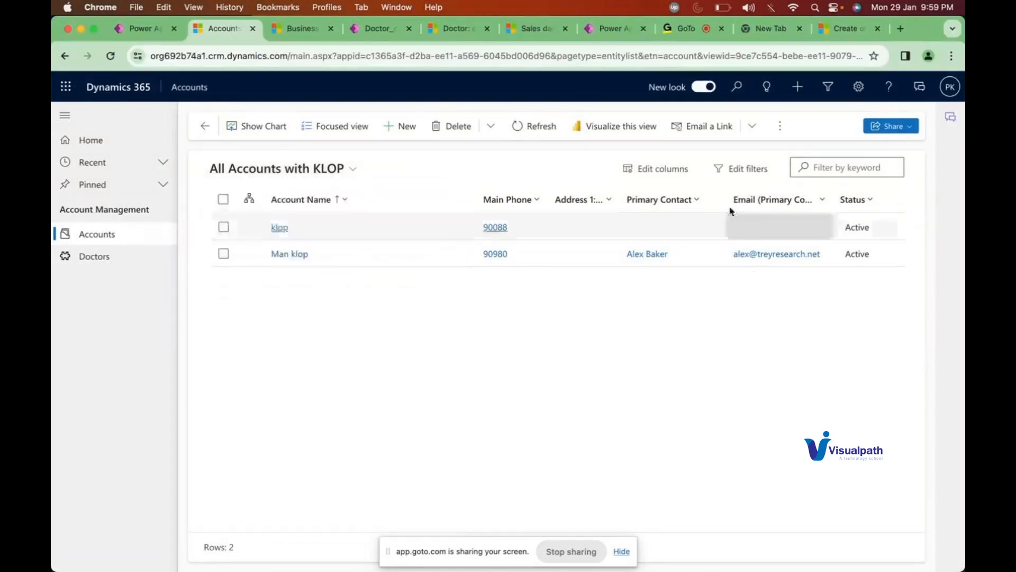
Step: Search related columns for 'busin' and re-add Business Phone (Primary Contact) to the grid
click(651, 170)
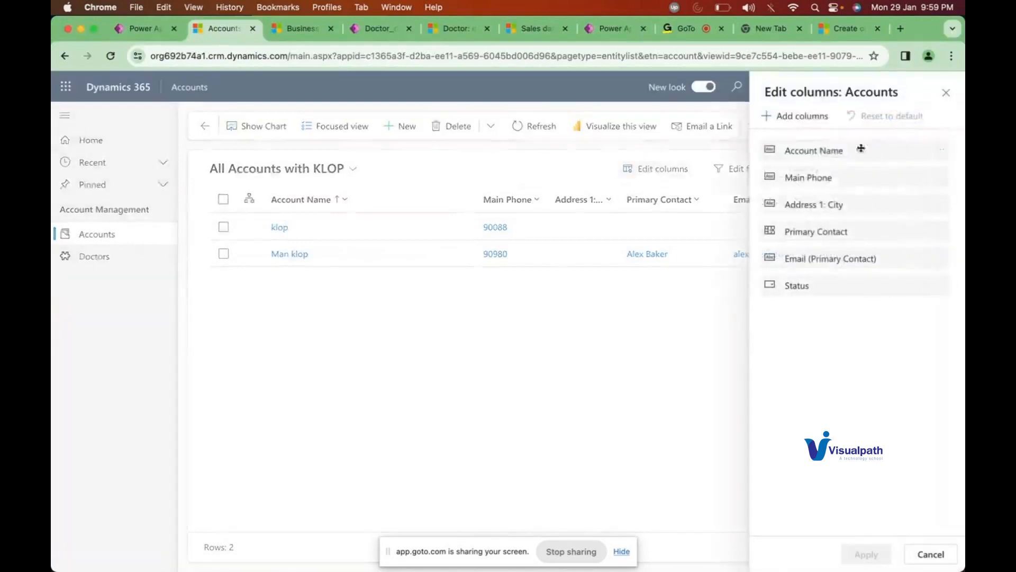
click(809, 117)
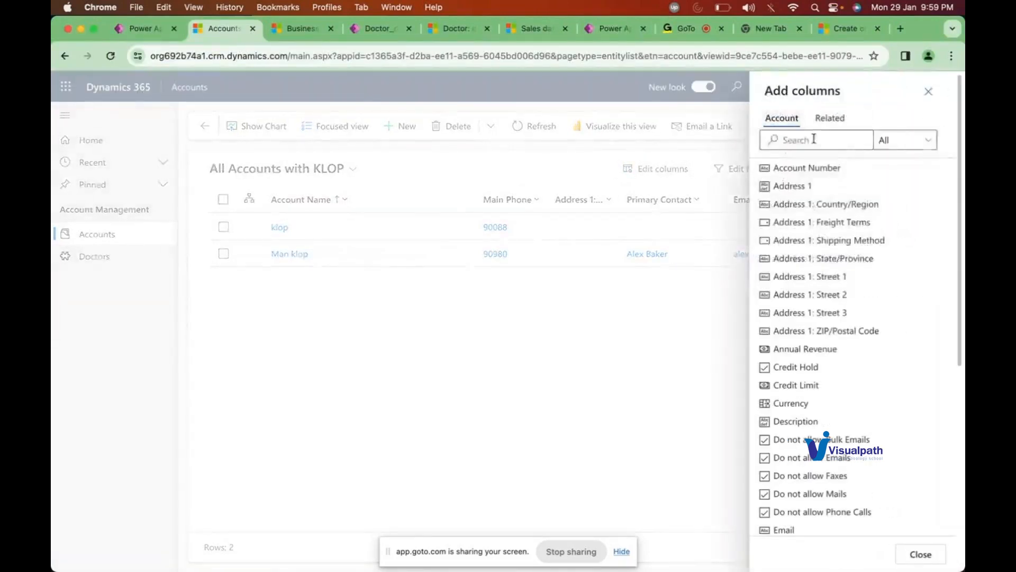
click(839, 119)
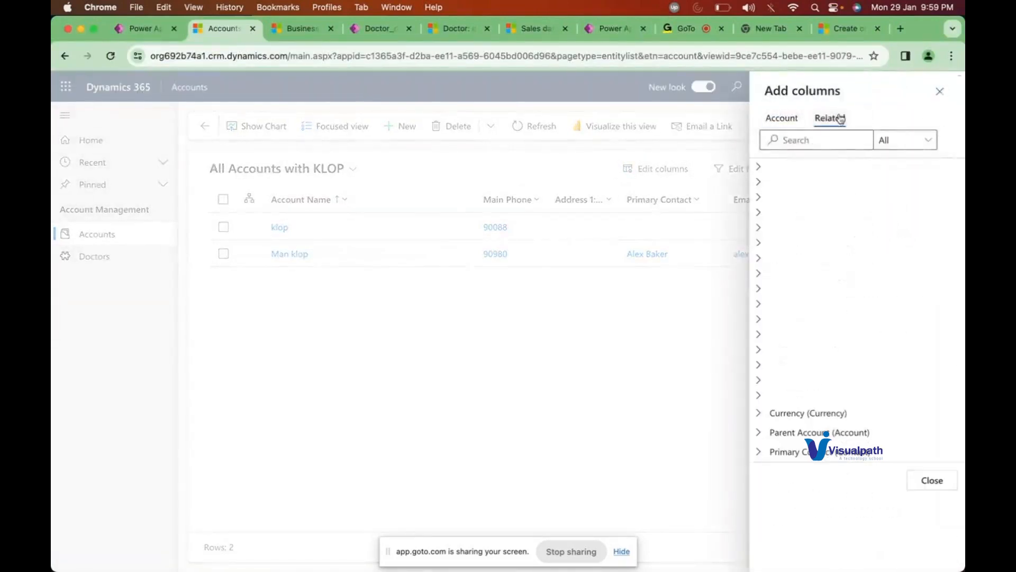
click(818, 137)
text(busin)
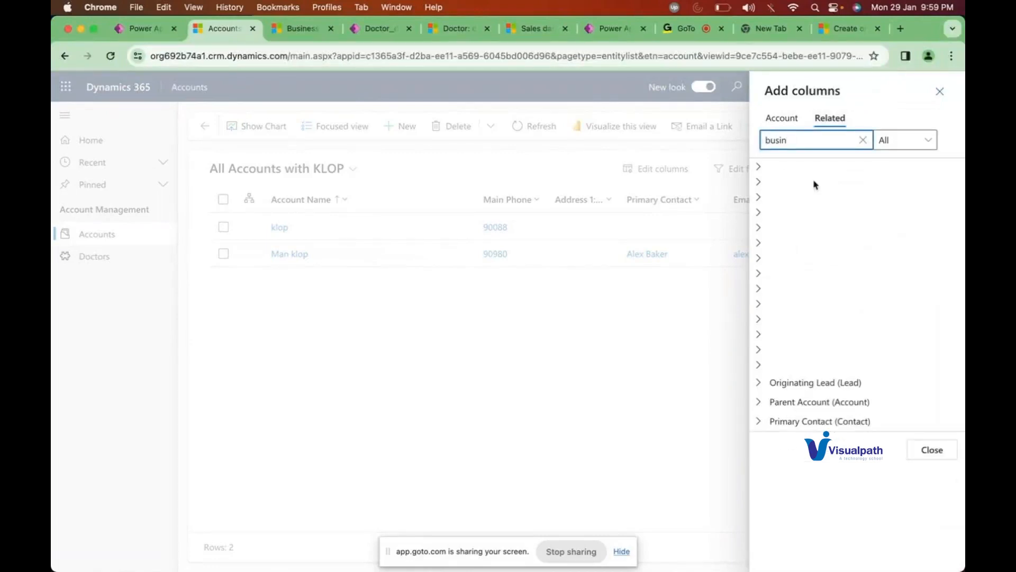
click(758, 422)
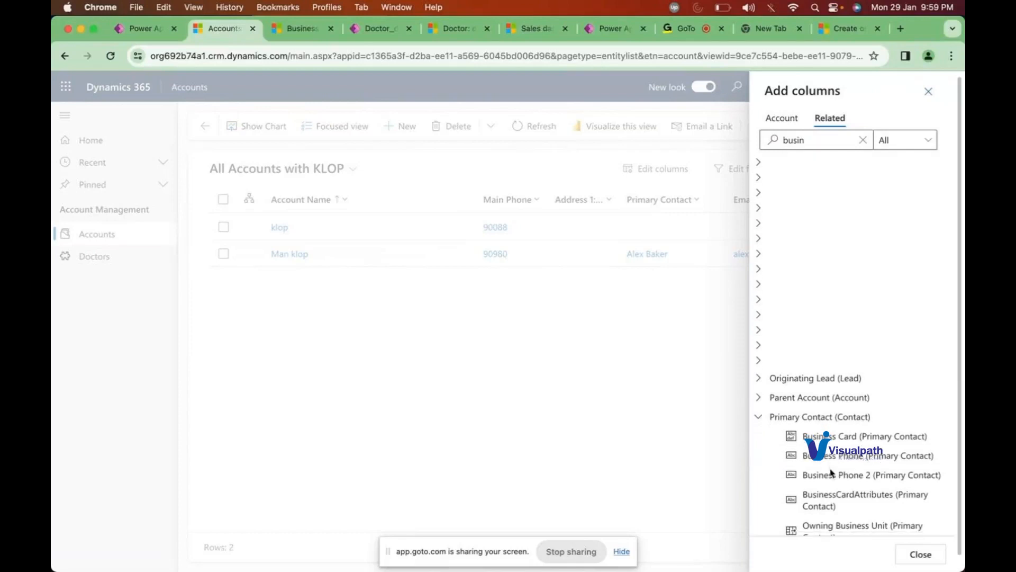
scroll(836, 466, down, 1)
click(870, 442)
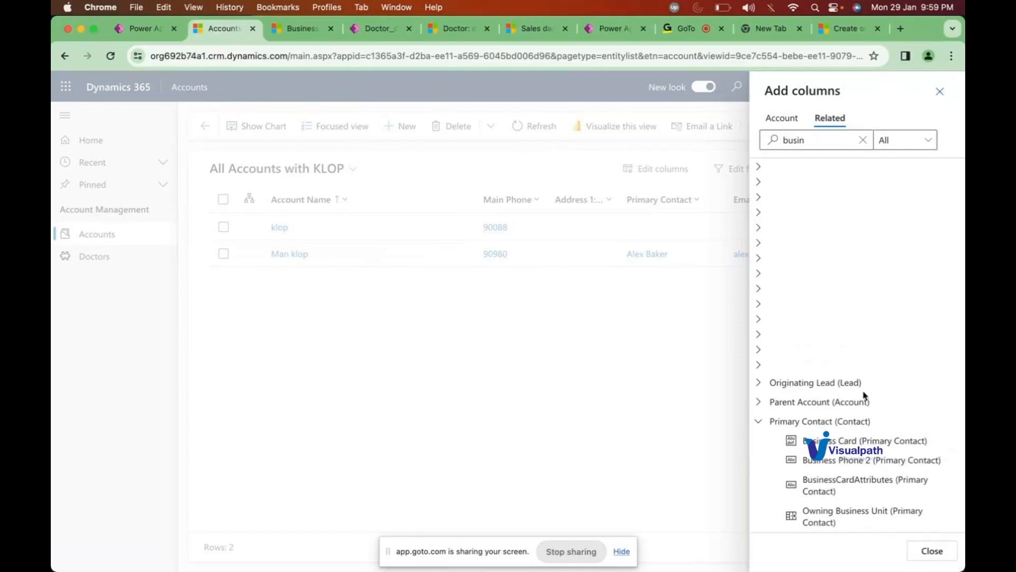
click(932, 551)
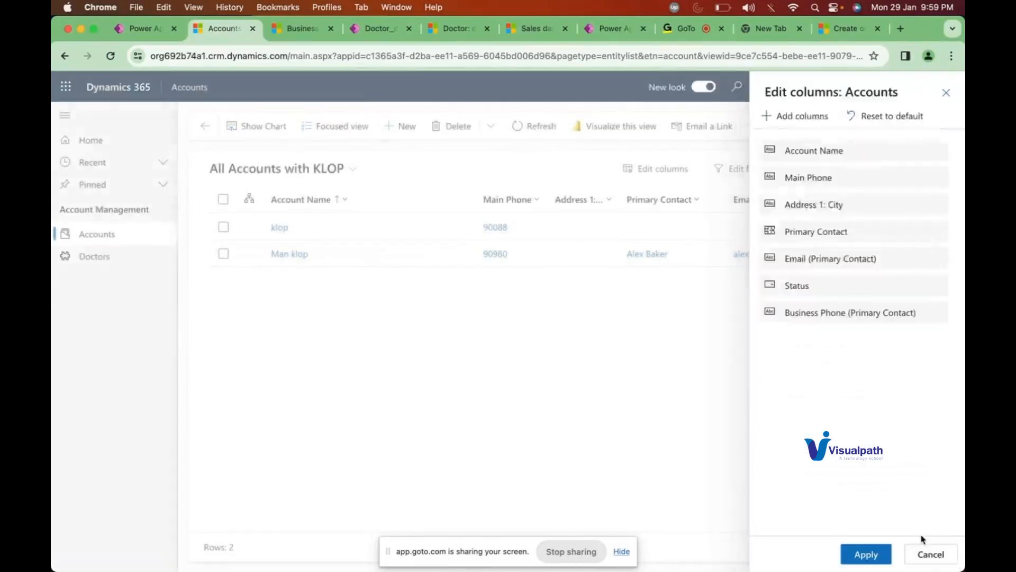
click(872, 555)
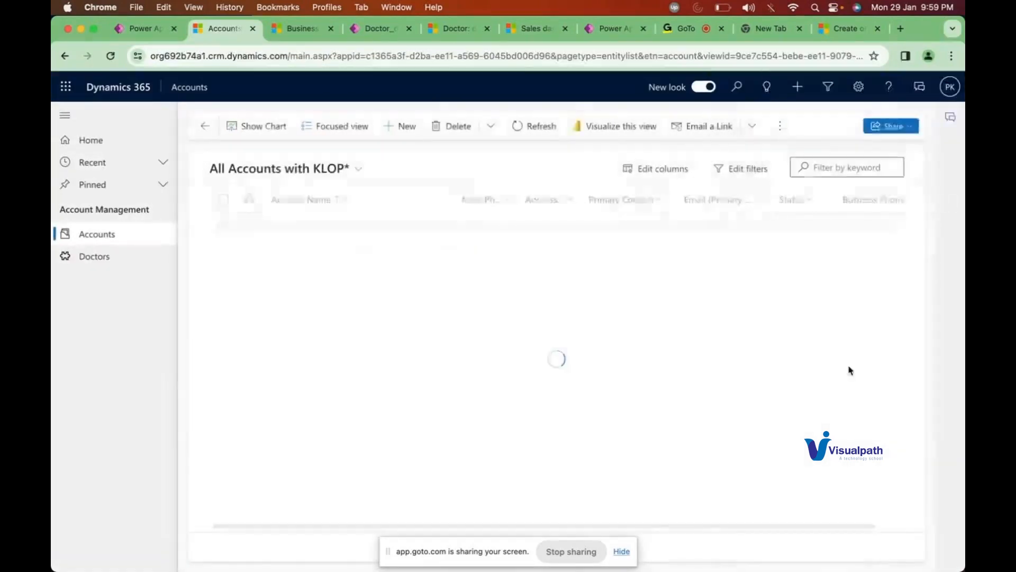
Step: Save changes to the current All Accounts with KLOP view and dismiss the confirmation
click(344, 170)
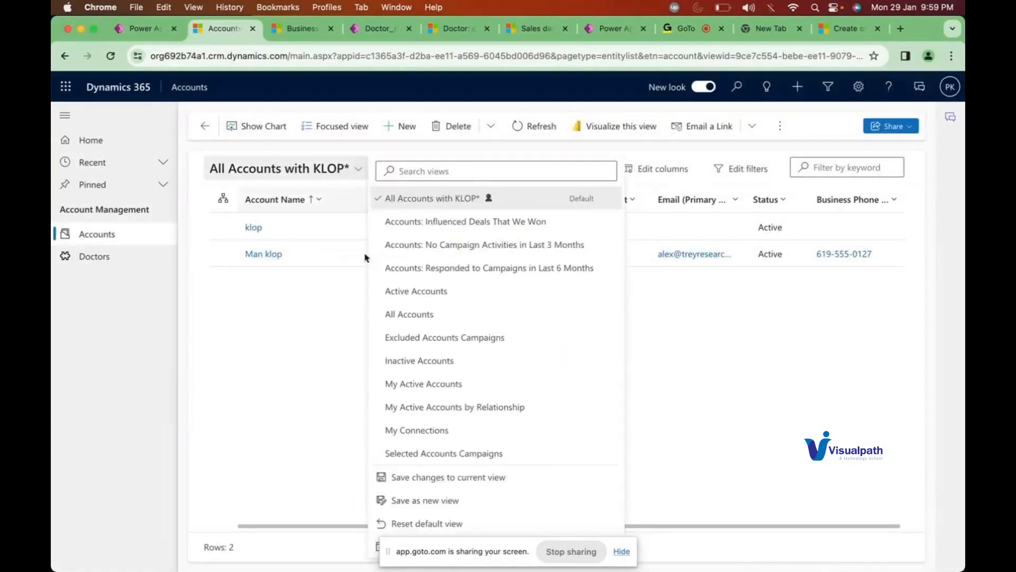
click(451, 478)
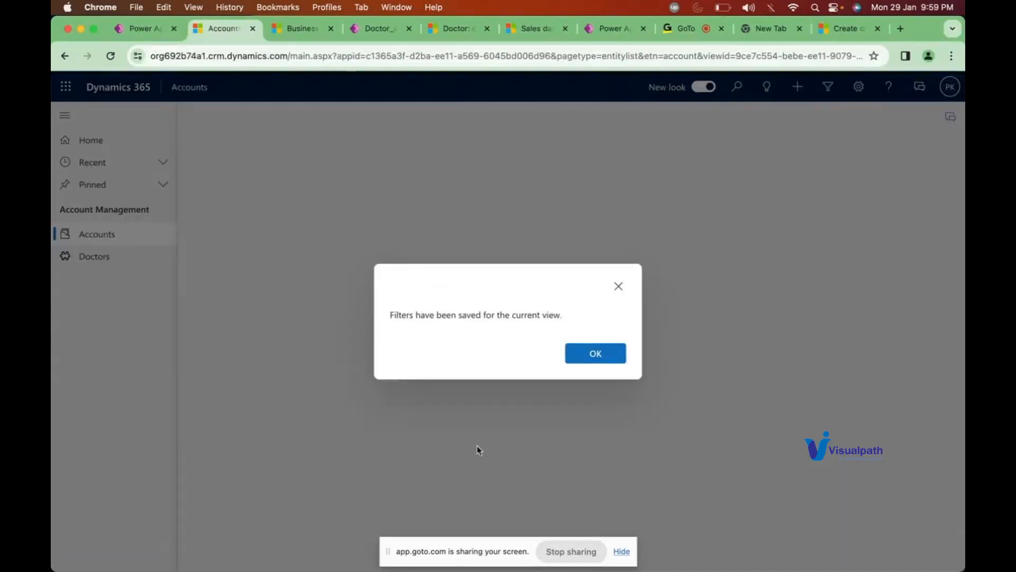
click(596, 355)
scroll(725, 367, right, 2)
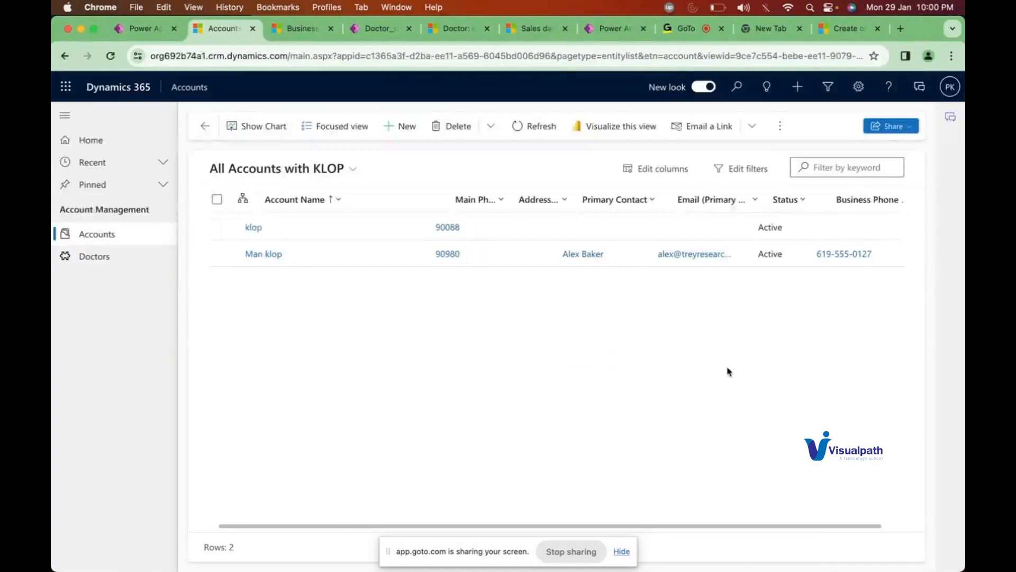
Step: Reload the page and confirm the Business Phone column persists, leaving the view list unchanged
click(112, 56)
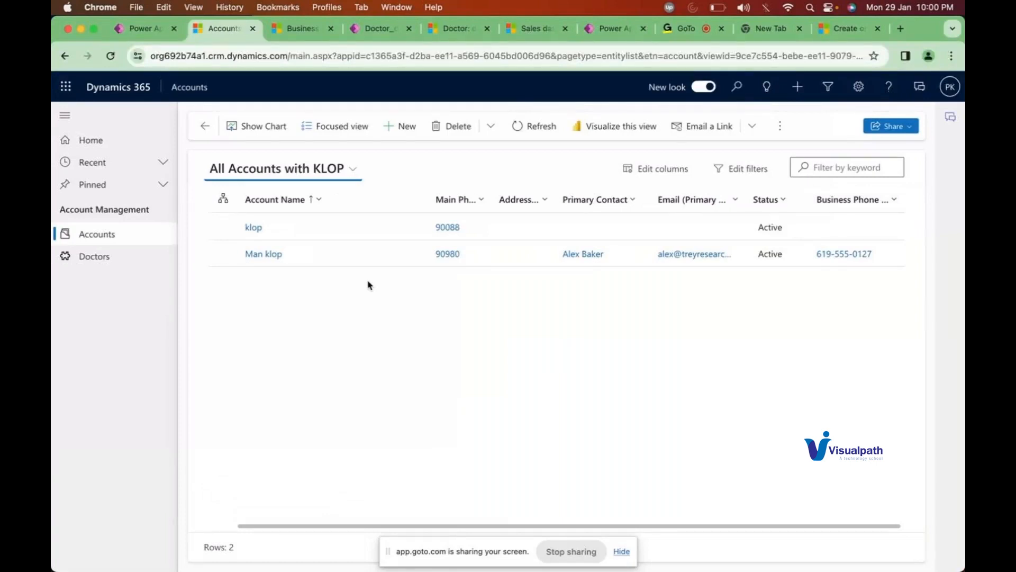
click(342, 170)
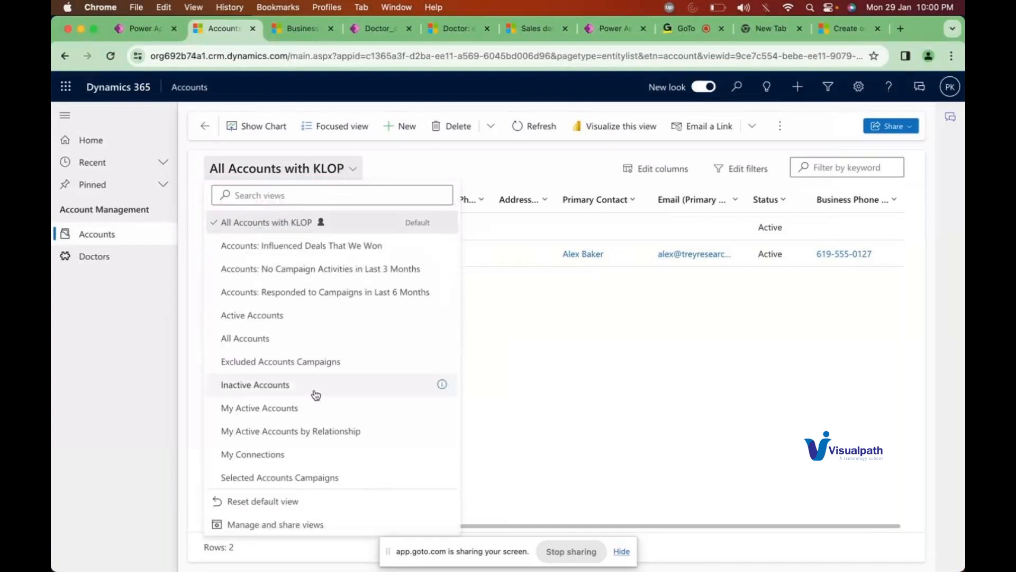
click(450, 172)
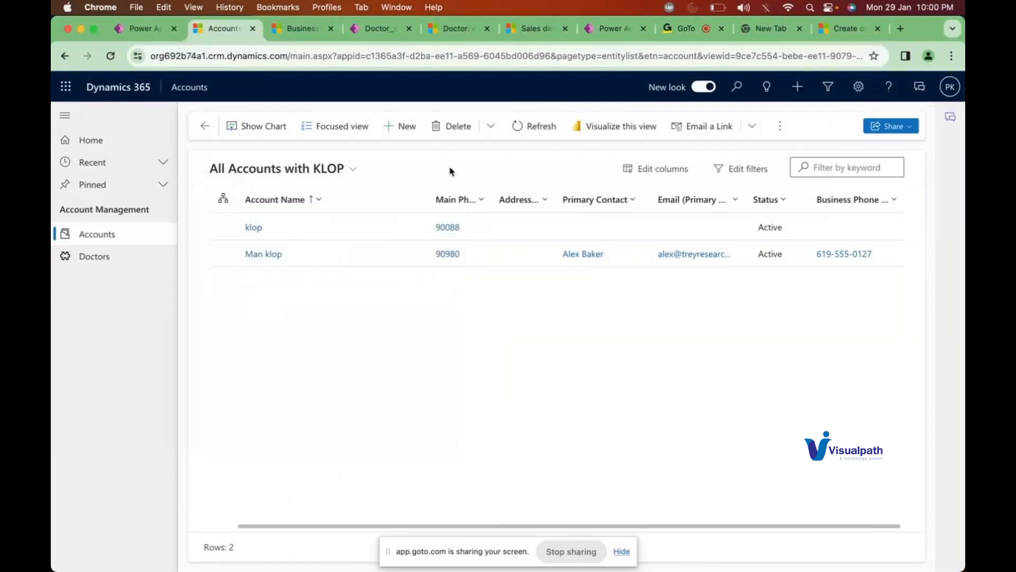